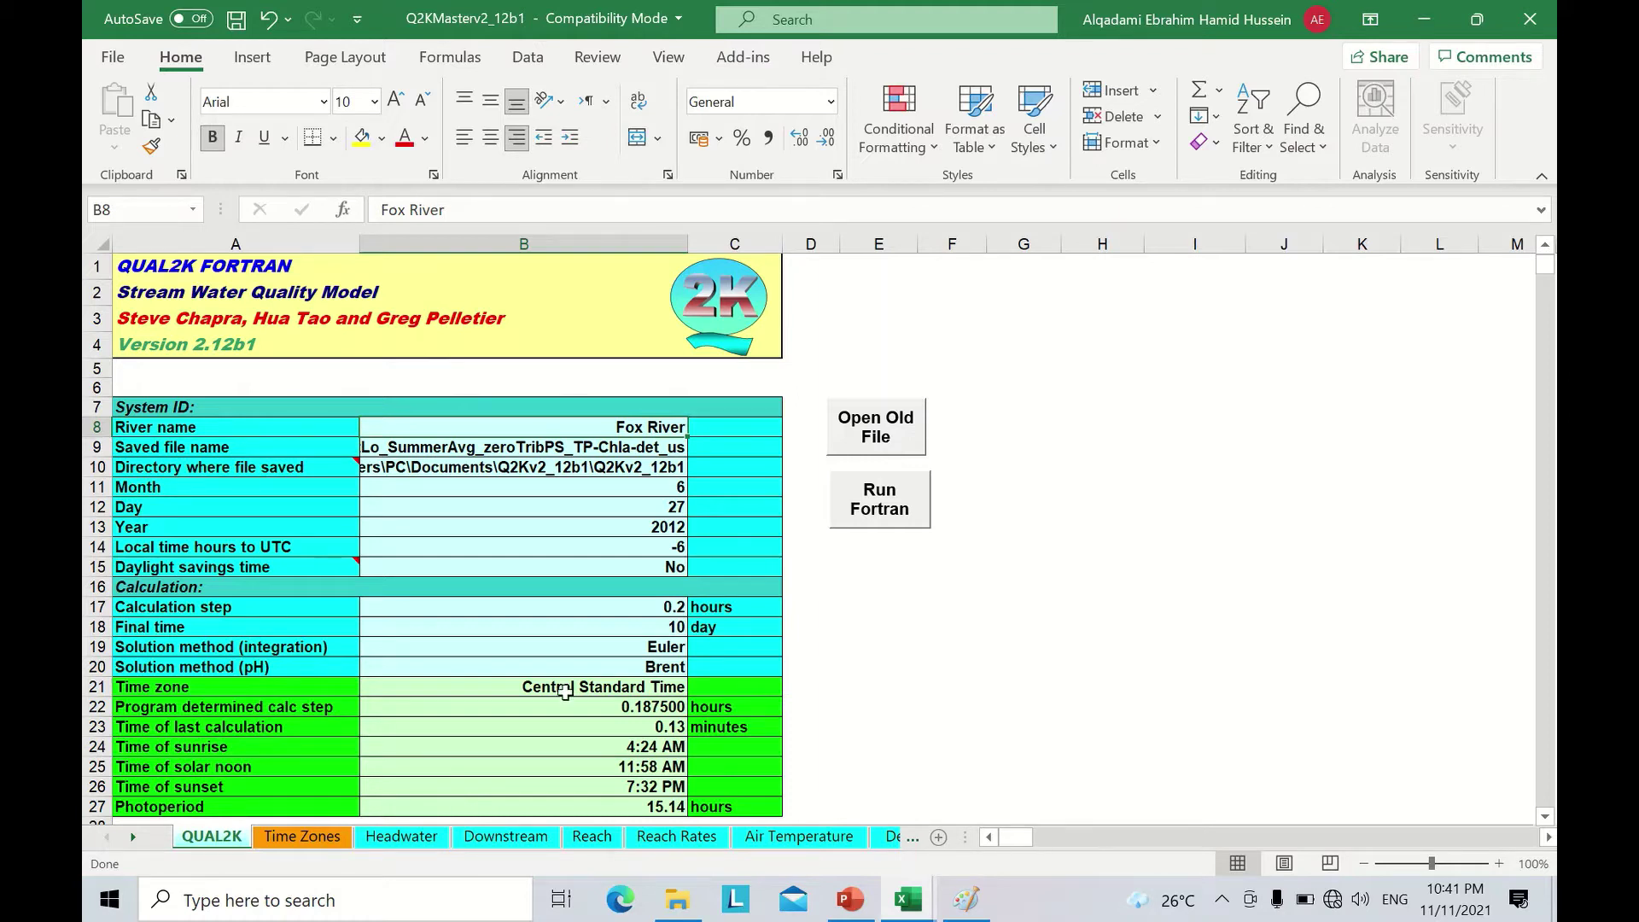
# Look through the QUAL2K workbook's sheet names from the input sheets through the data and summary sheets onward.
pyautogui.click(133, 837)
pyautogui.click(133, 837)
pyautogui.click(133, 836)
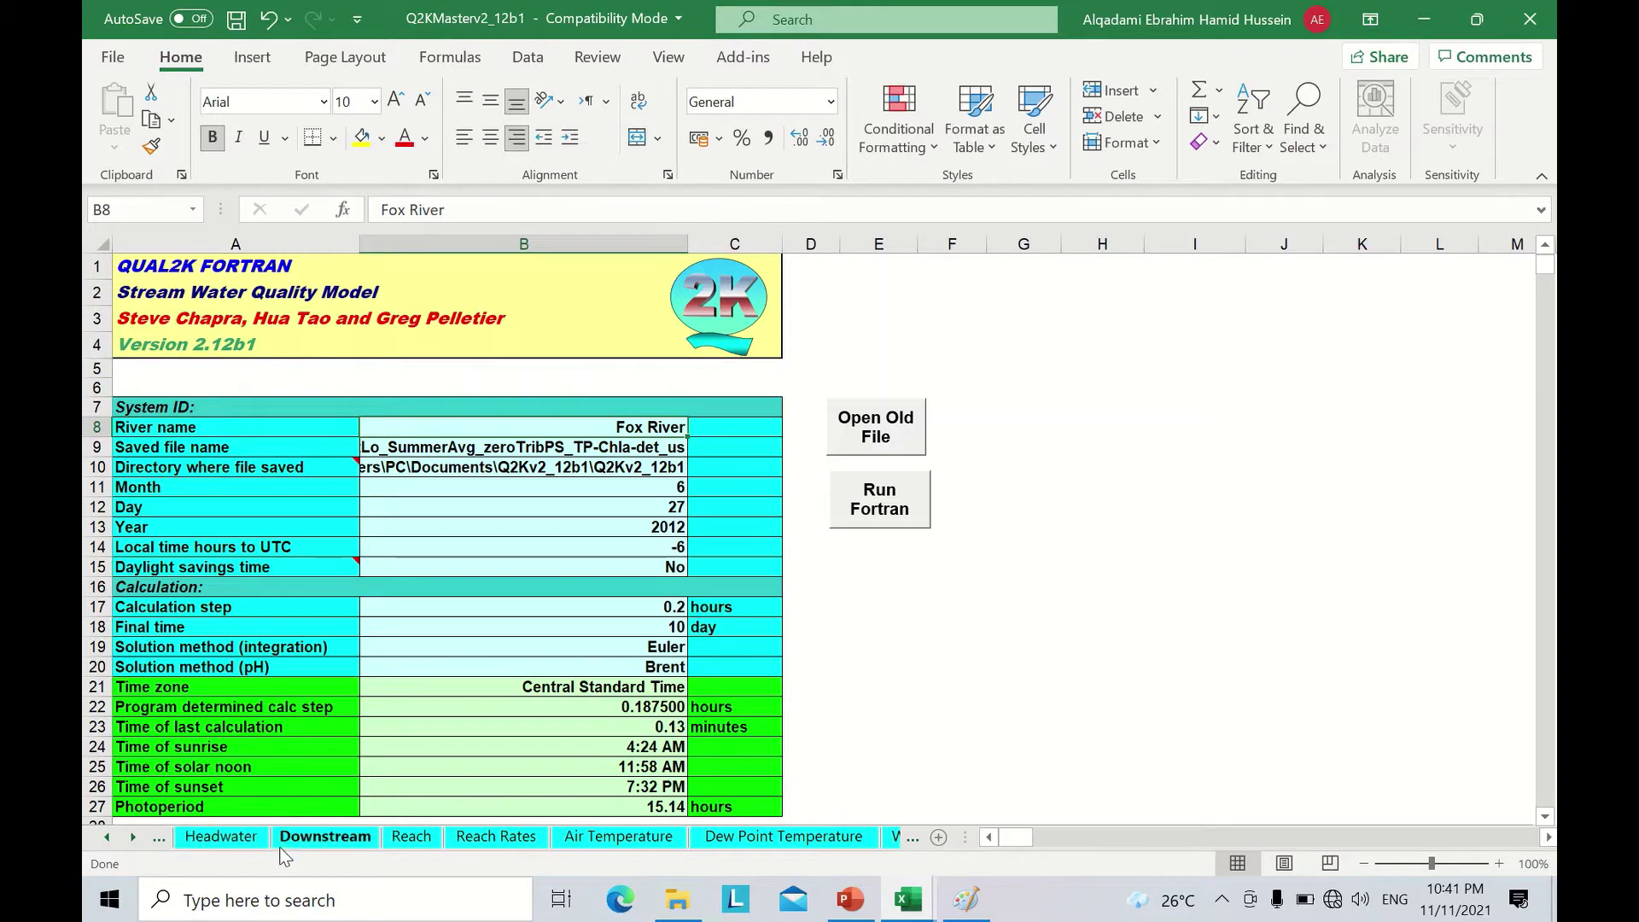
pyautogui.click(132, 841)
pyautogui.click(133, 837)
pyautogui.click(134, 837)
pyautogui.click(133, 837)
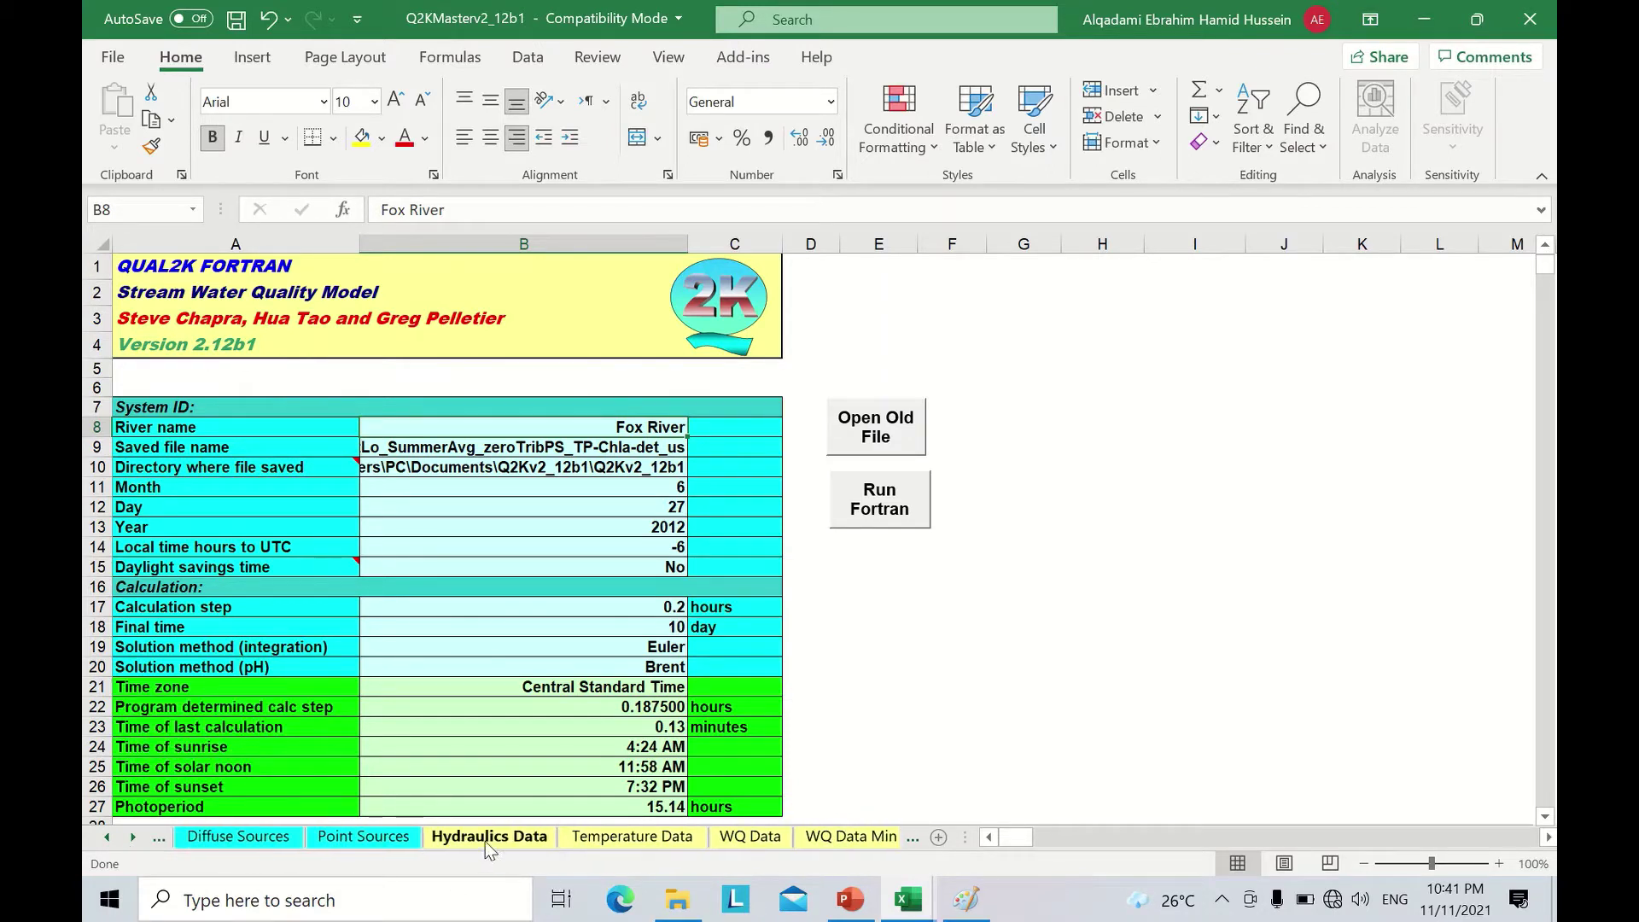
pyautogui.click(134, 838)
pyautogui.click(133, 838)
pyautogui.click(133, 838)
pyautogui.click(133, 838)
pyautogui.click(133, 838)
pyautogui.click(133, 838)
pyautogui.click(133, 838)
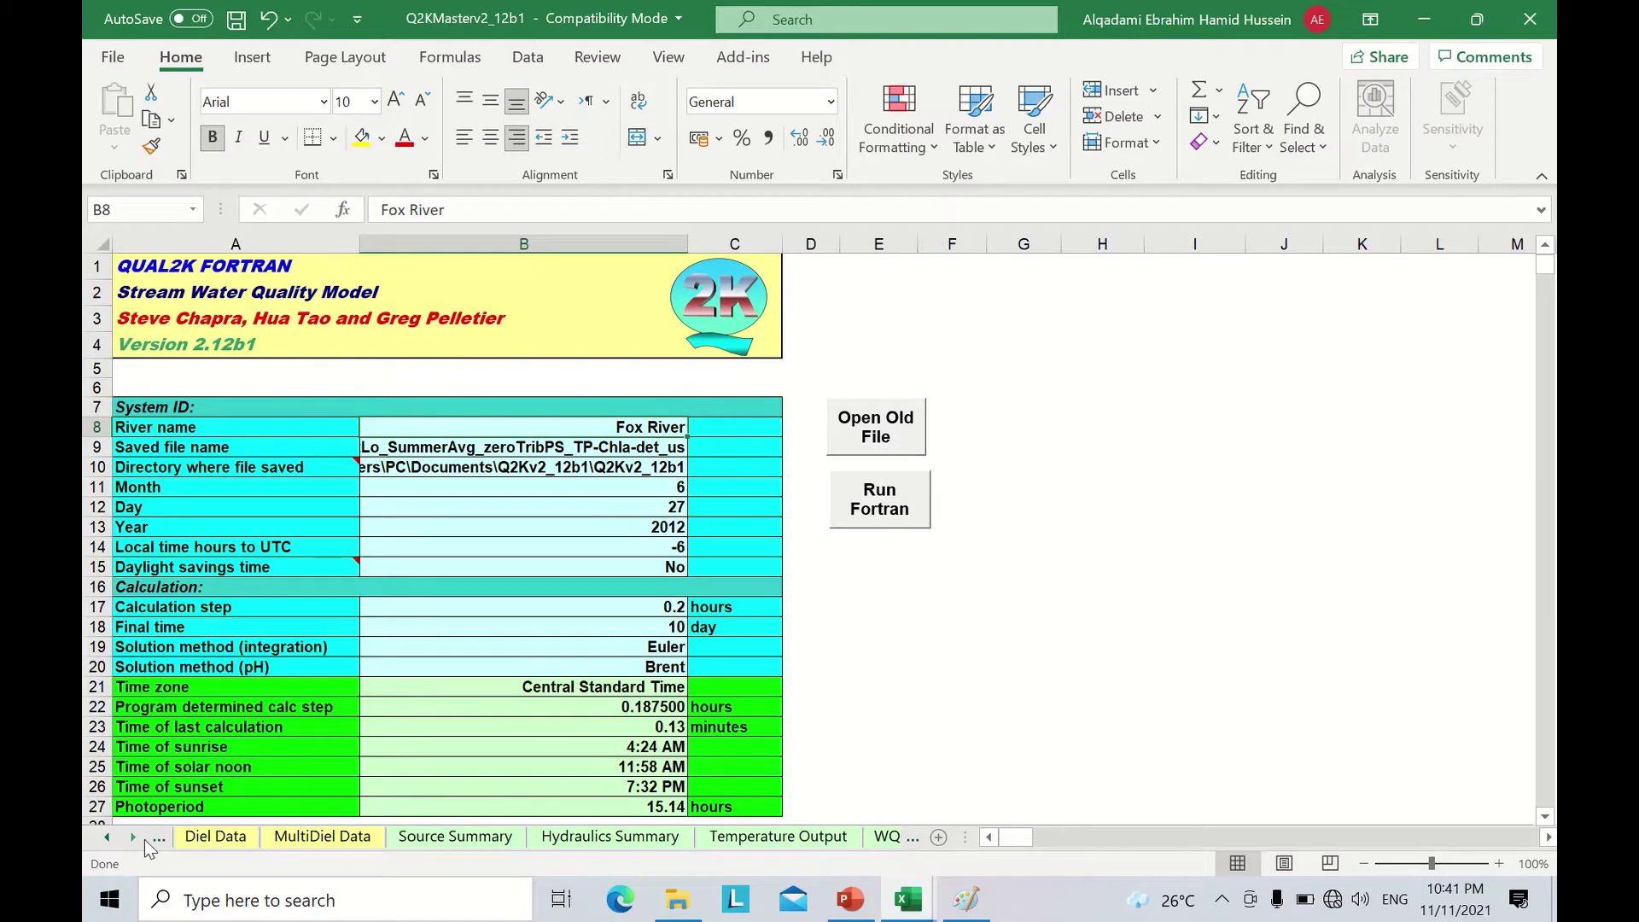
pyautogui.click(130, 840)
pyautogui.click(130, 840)
pyautogui.click(130, 839)
pyautogui.click(131, 840)
pyautogui.click(131, 840)
pyautogui.click(130, 840)
pyautogui.click(130, 840)
pyautogui.click(555, 838)
# Go back to the Hydraulics Data sheet and view its measured-data columns from the first row.
pyautogui.click(107, 838)
pyautogui.click(107, 838)
pyautogui.click(106, 837)
pyautogui.click(106, 837)
pyautogui.click(107, 837)
pyautogui.click(107, 837)
pyautogui.click(107, 837)
pyautogui.click(107, 838)
pyautogui.click(107, 837)
pyautogui.click(107, 837)
pyautogui.click(107, 837)
pyautogui.click(106, 837)
pyautogui.click(106, 837)
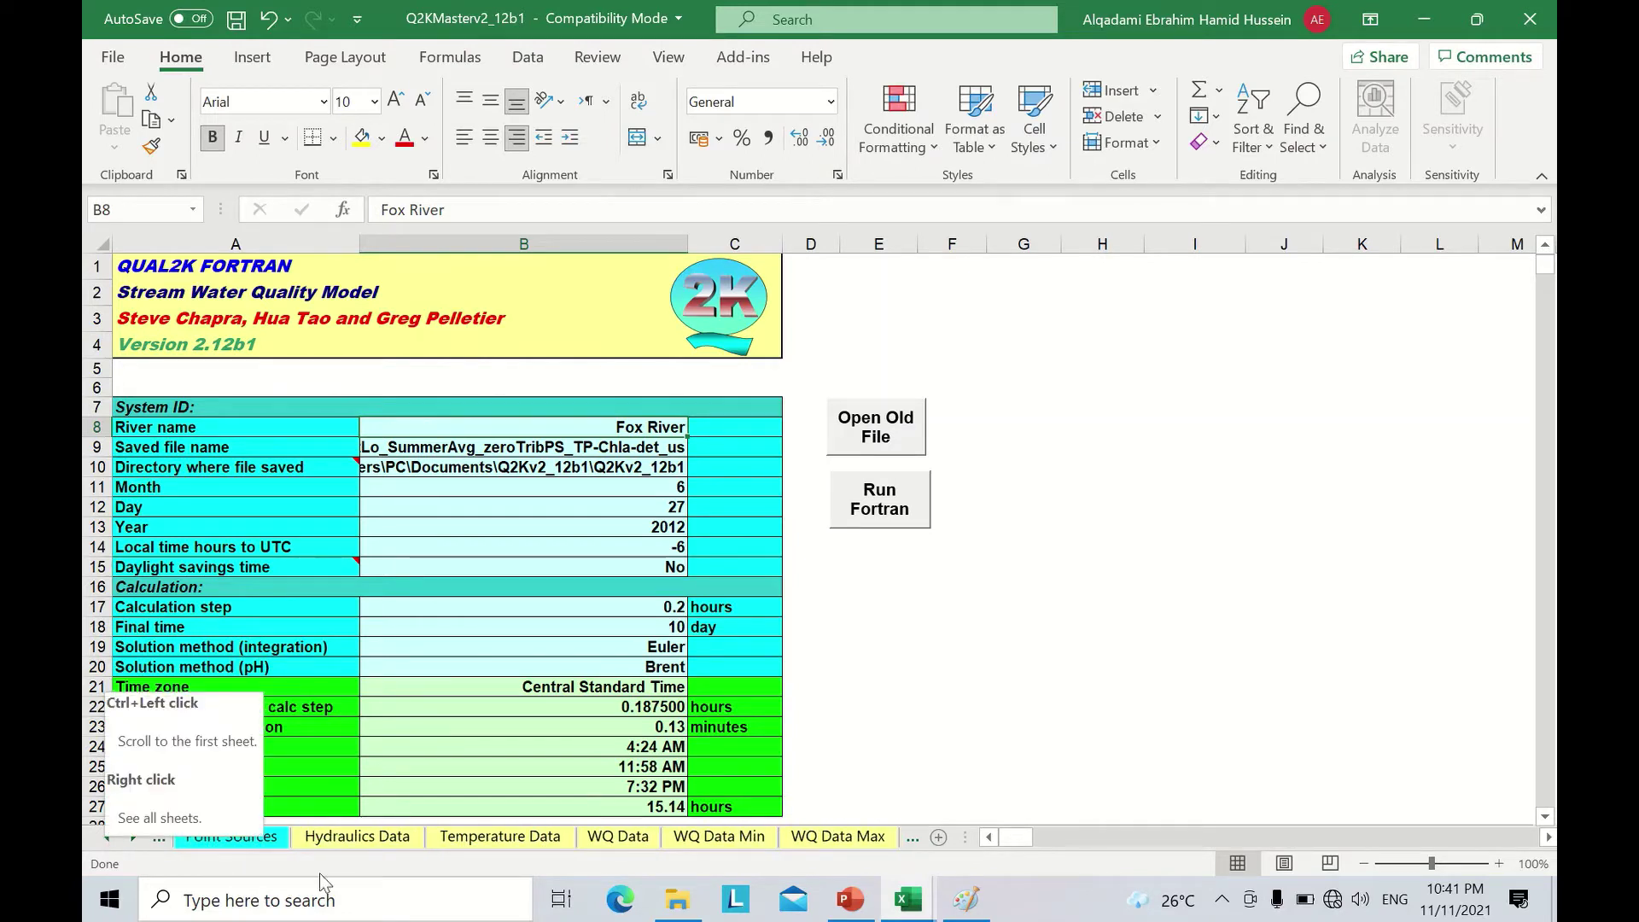
pyautogui.click(384, 838)
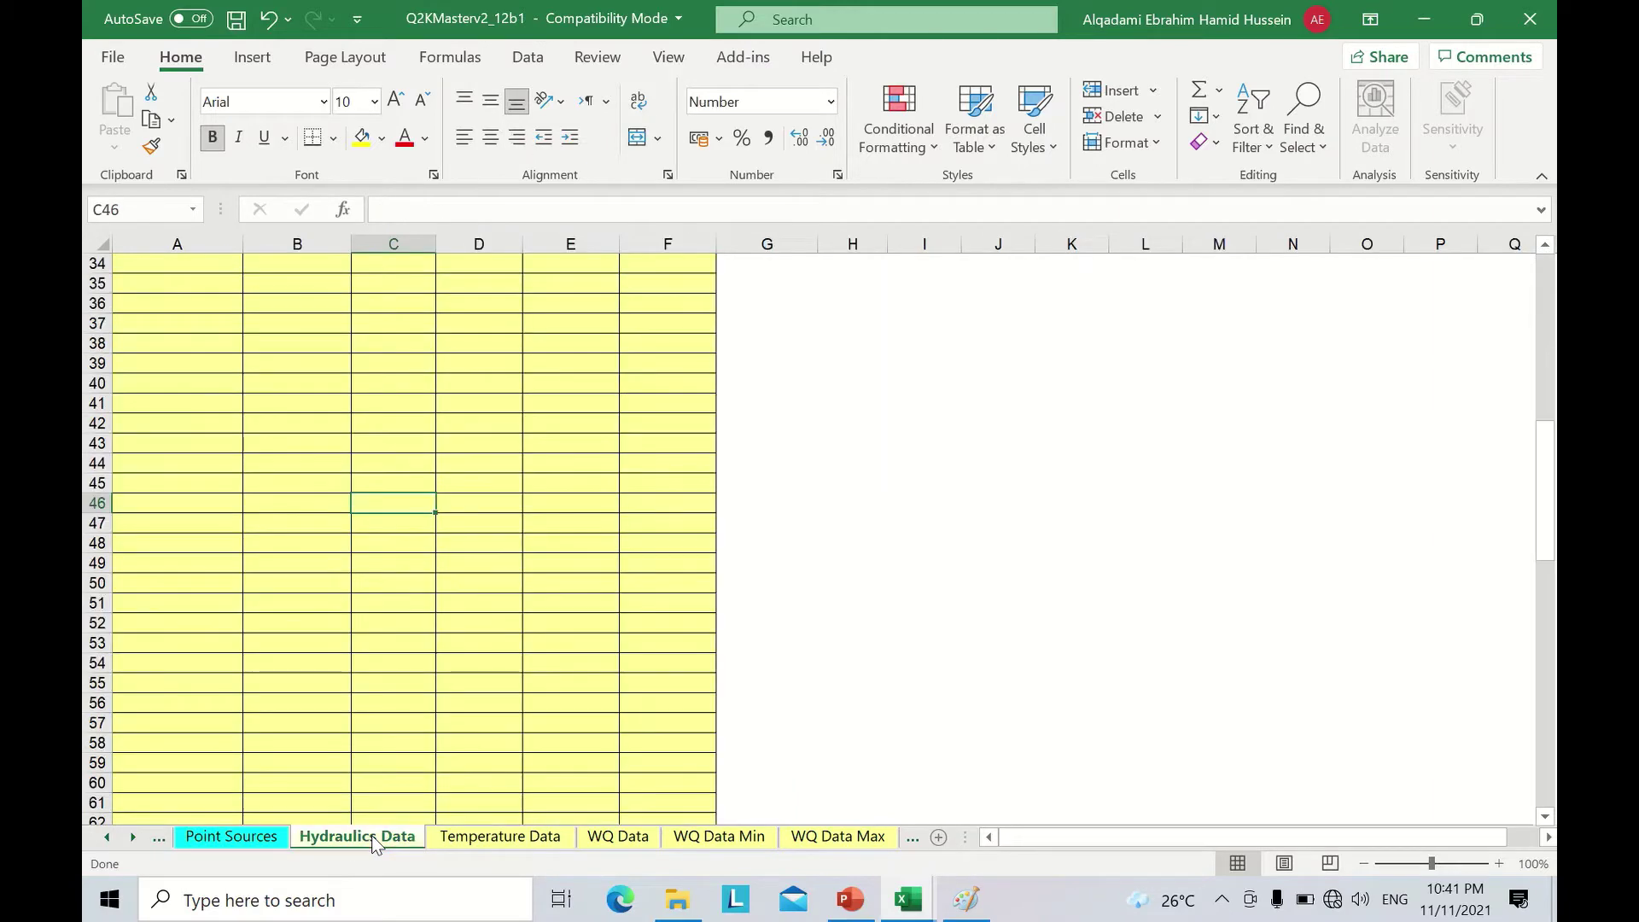
pyautogui.scroll(11, 535, 611)
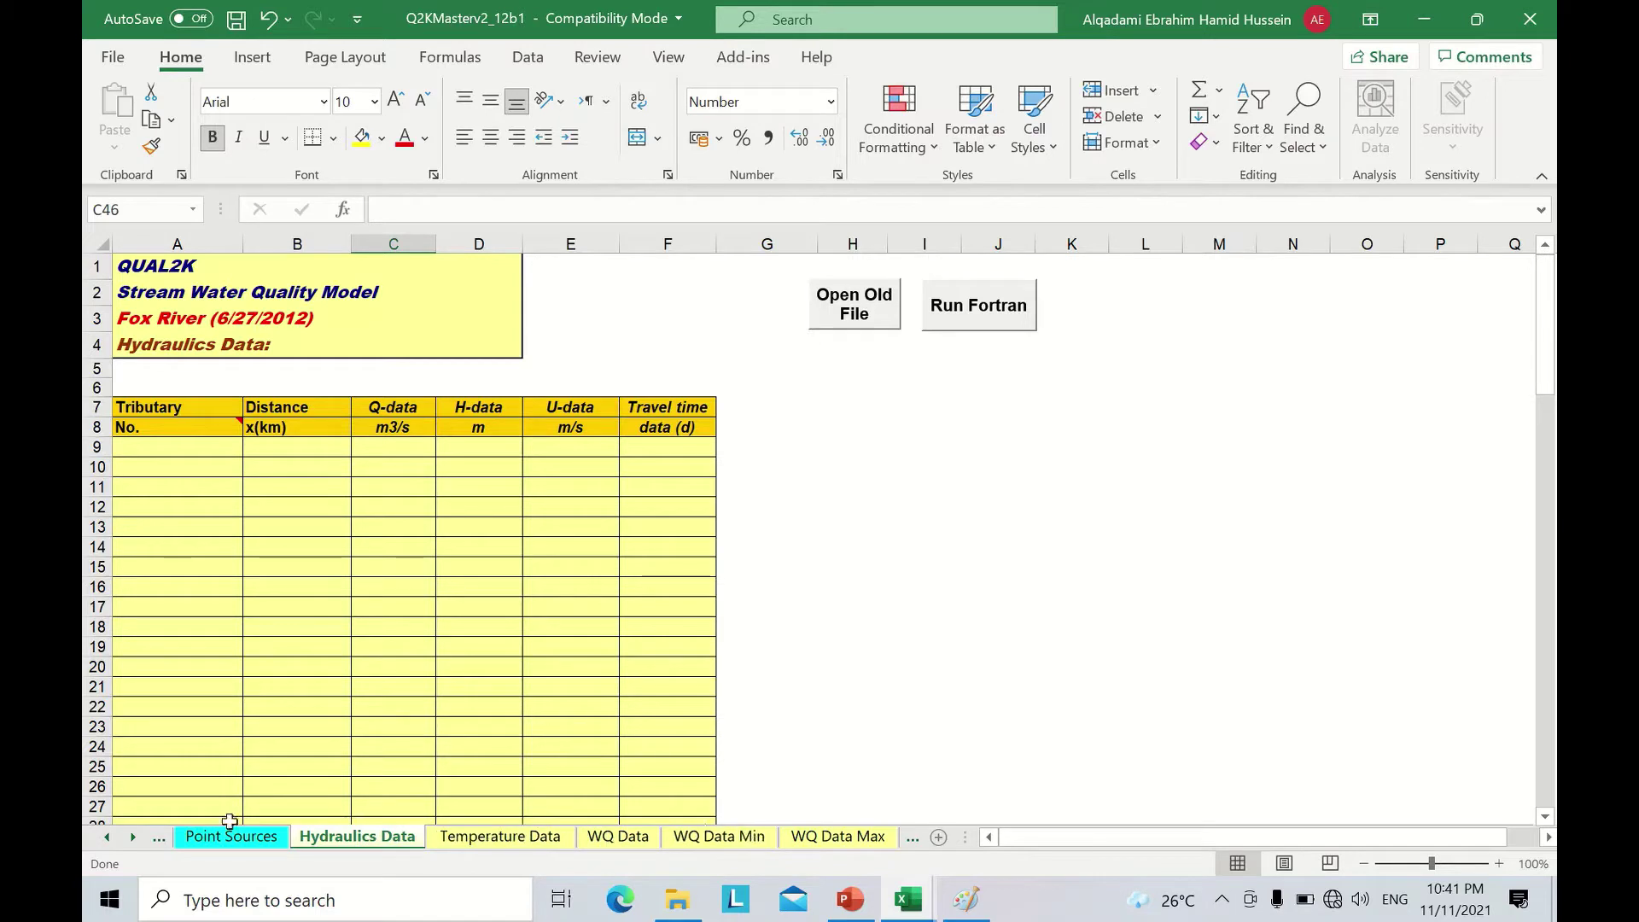
# Return to the QUAL2K sheet to view the river's system and calculation settings.
pyautogui.click(105, 838)
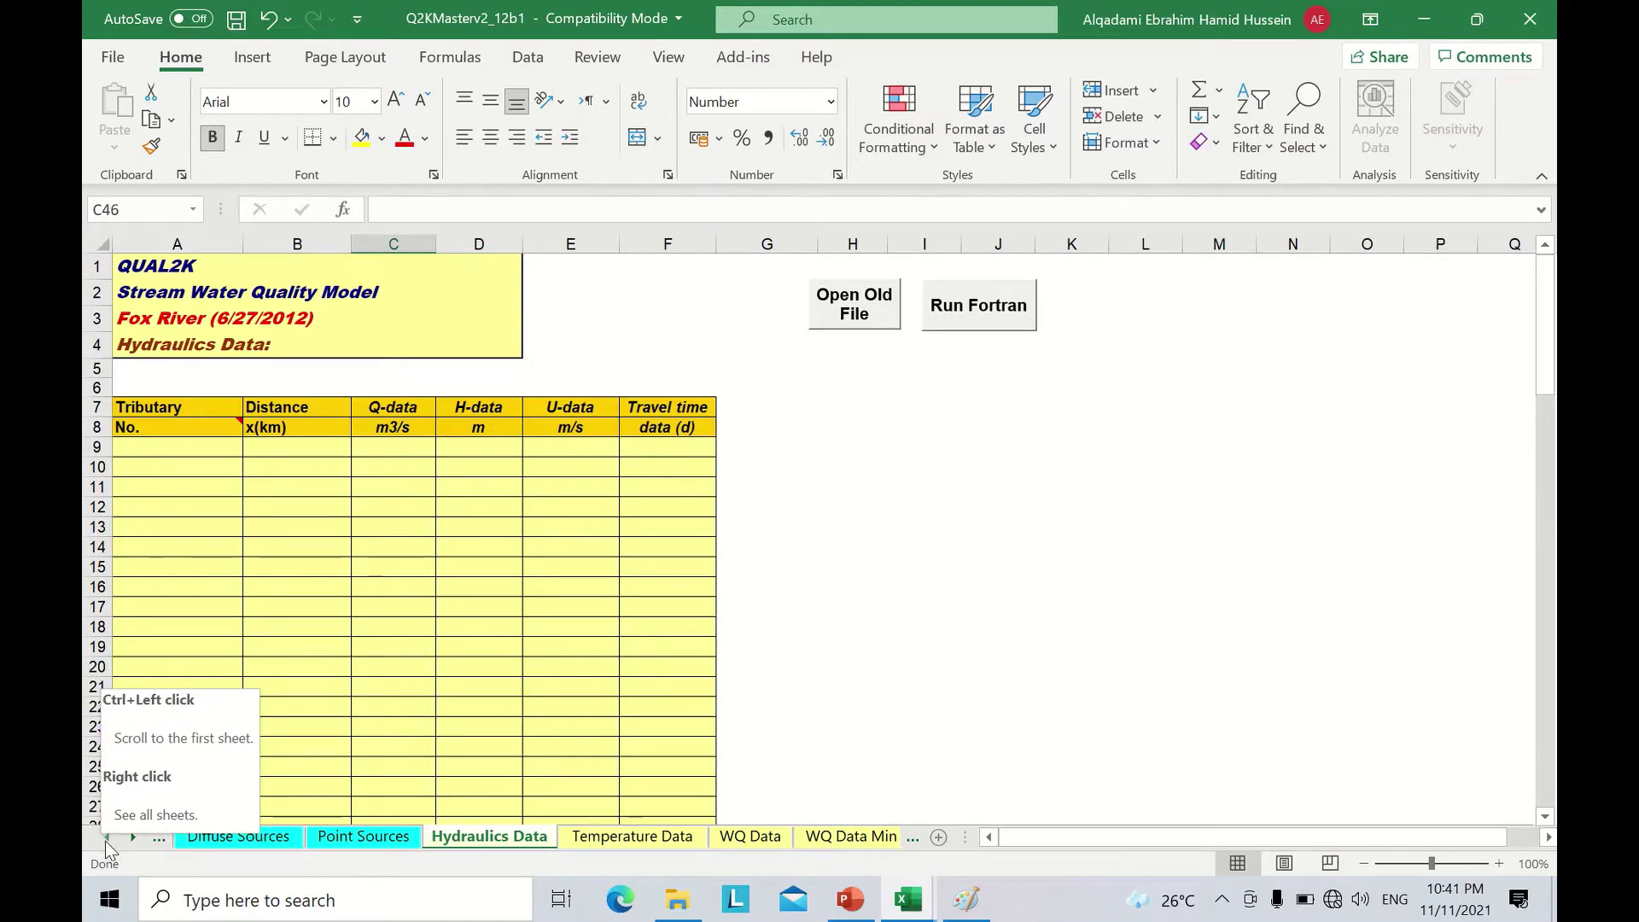
pyautogui.click(105, 841)
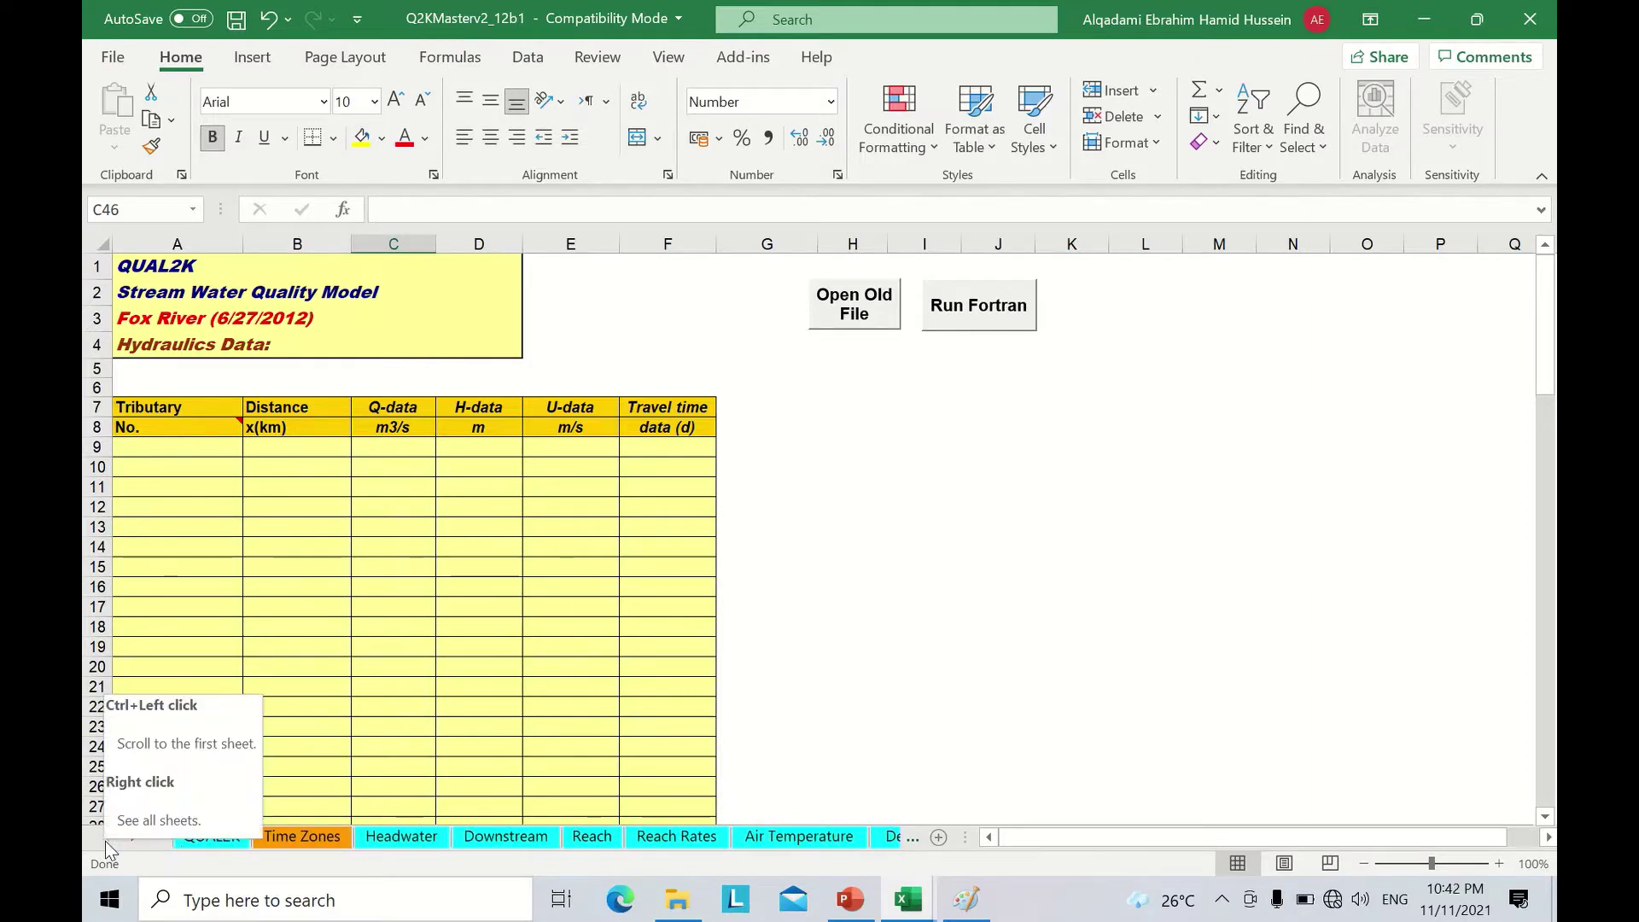
pyautogui.click(213, 840)
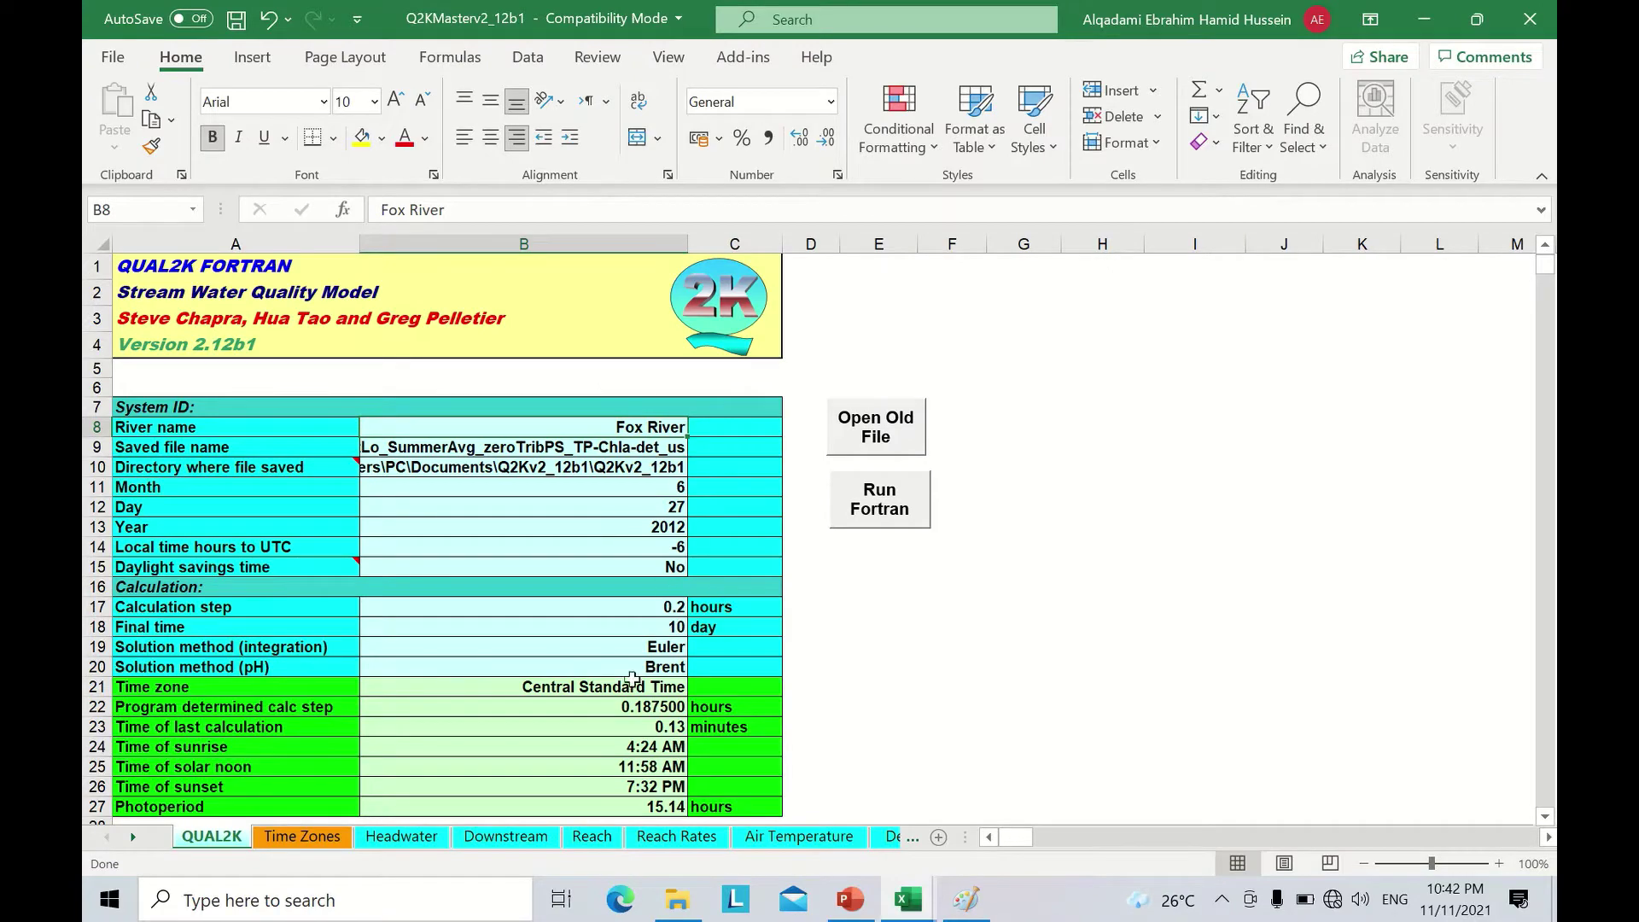
# Examine the Headwater sheet's mainstem parameters and hourly water quality constituents.
pyautogui.click(423, 841)
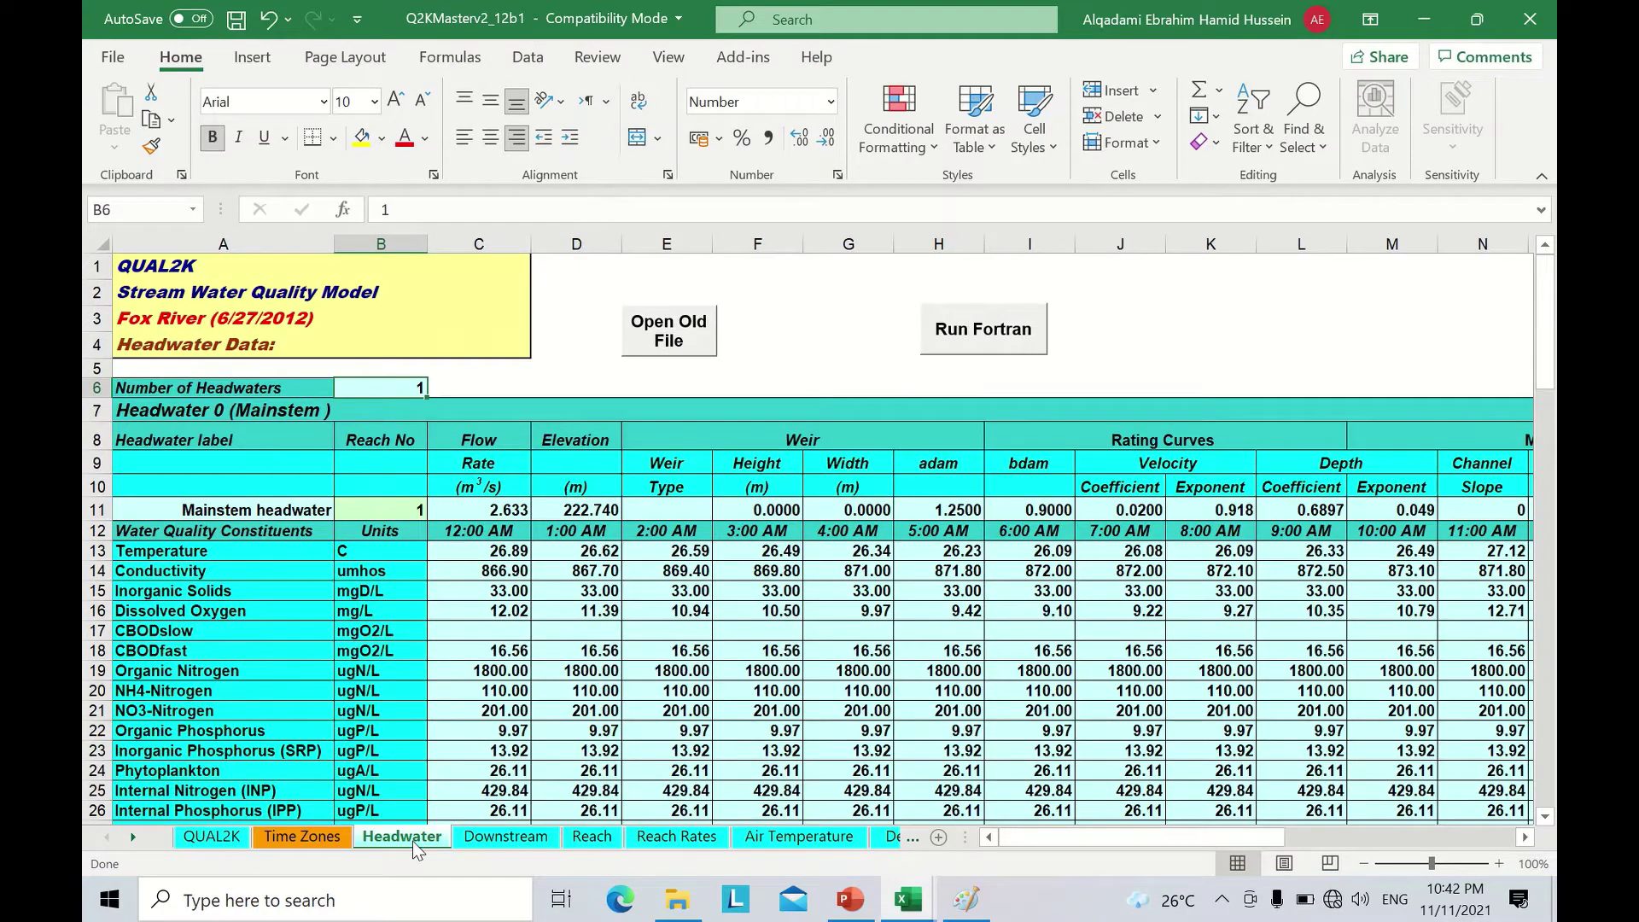
pyautogui.scroll(-5, 633, 579)
pyautogui.scroll(5, 632, 579)
pyautogui.scroll(-1, 474, 533)
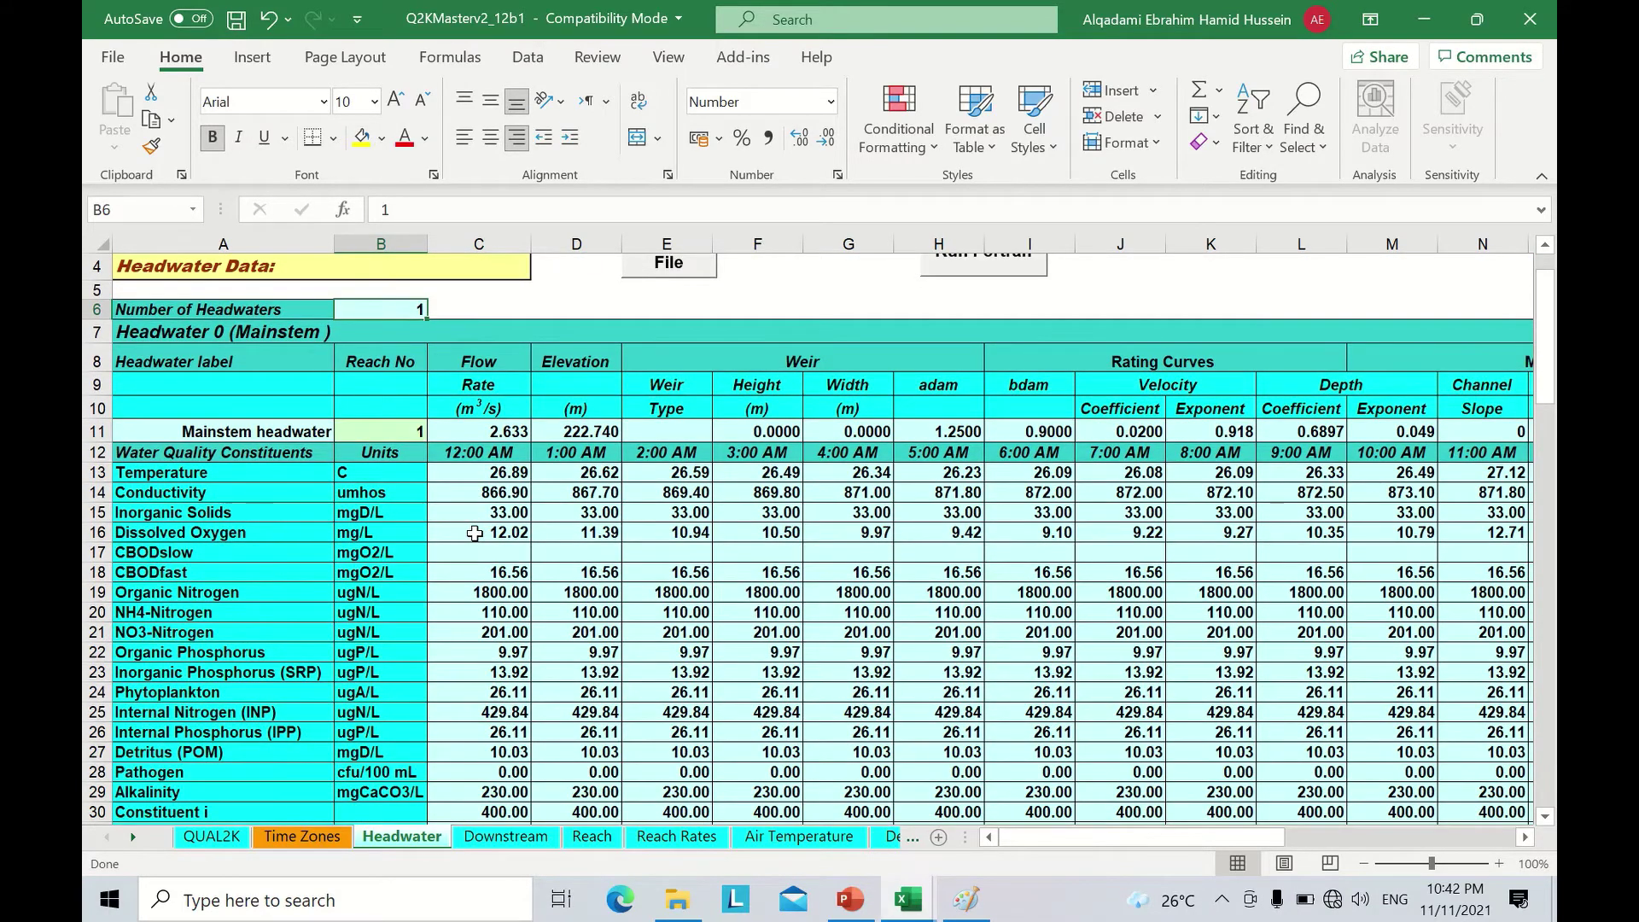
# Review the Downstream, Reach and Reach Rates input sheets, viewing the reach table from its first row.
pyautogui.click(512, 840)
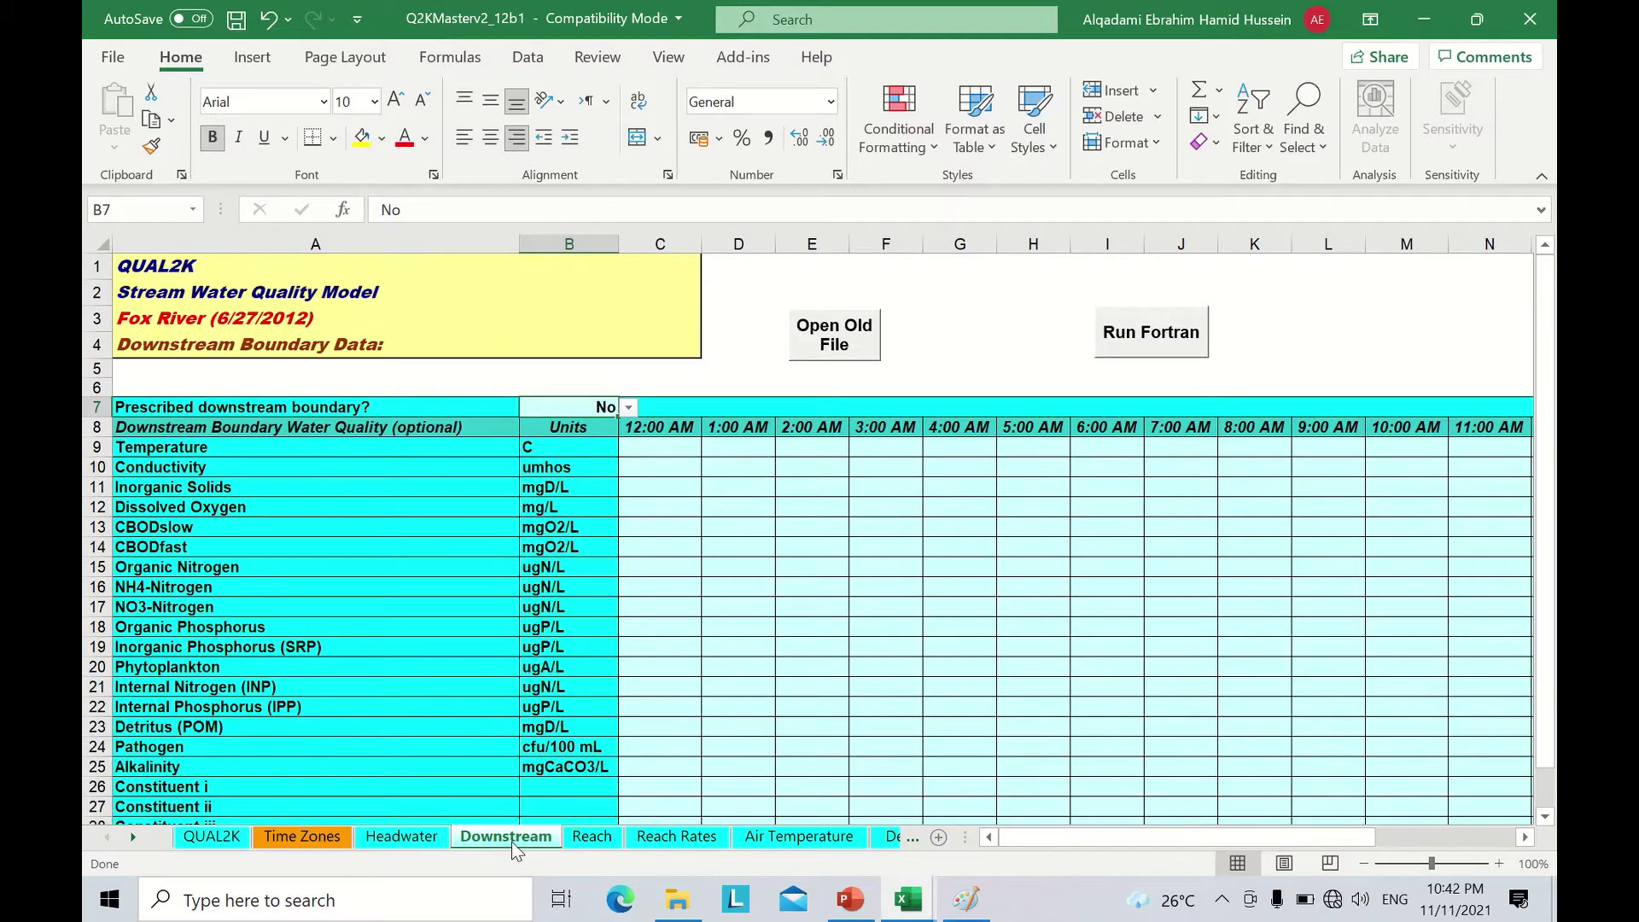
pyautogui.click(594, 840)
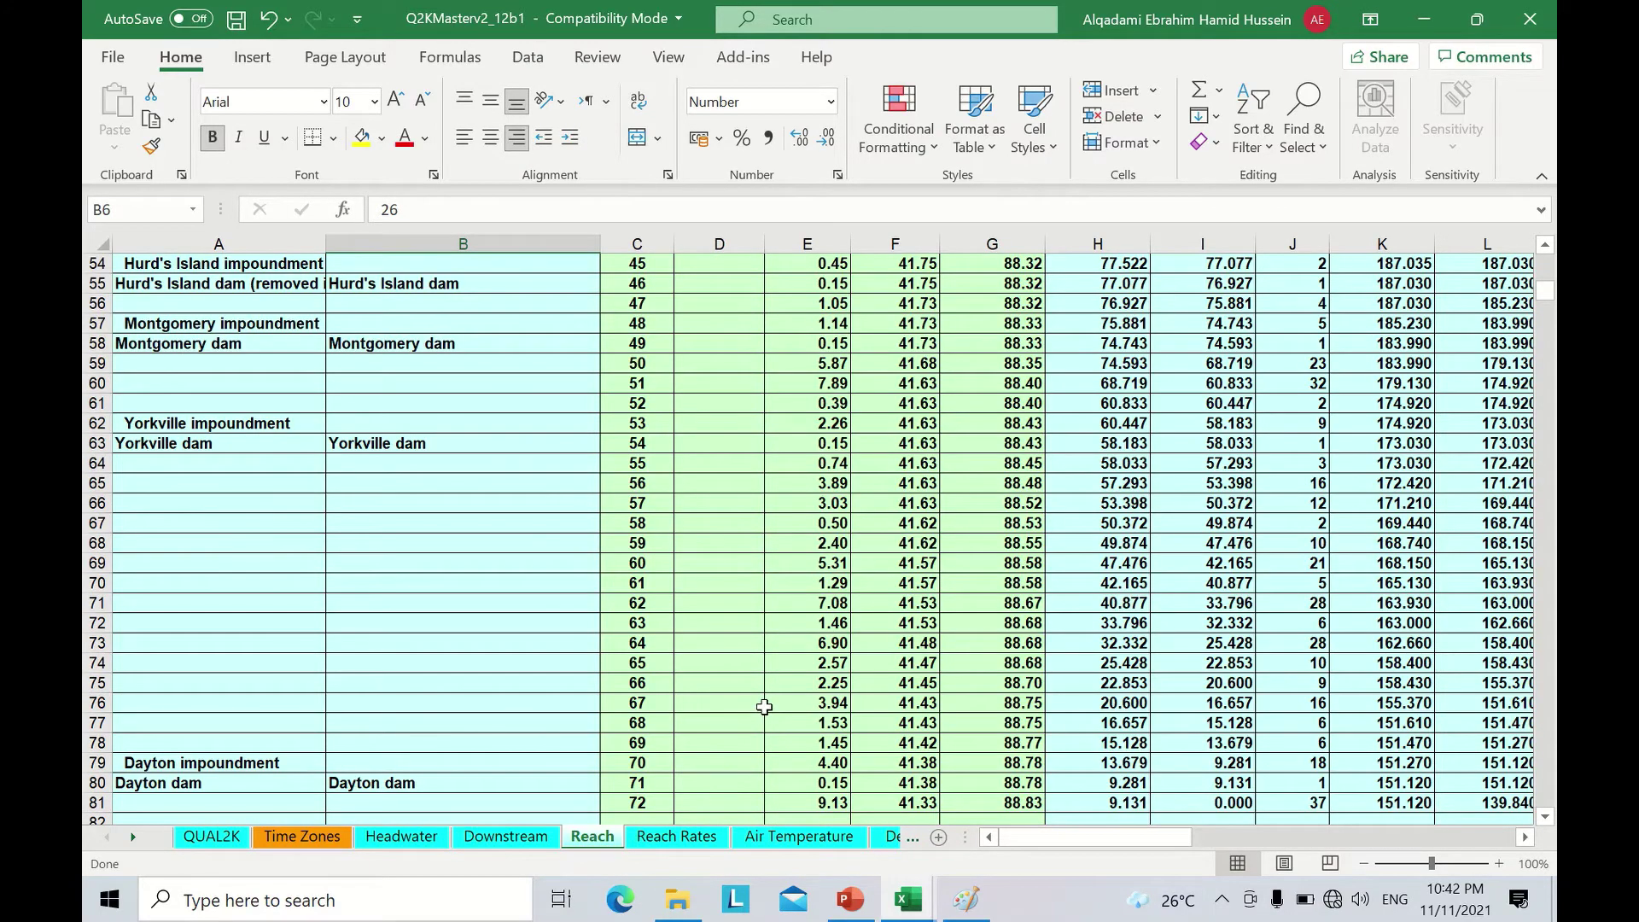
pyautogui.scroll(9, 764, 707)
pyautogui.scroll(9, 763, 707)
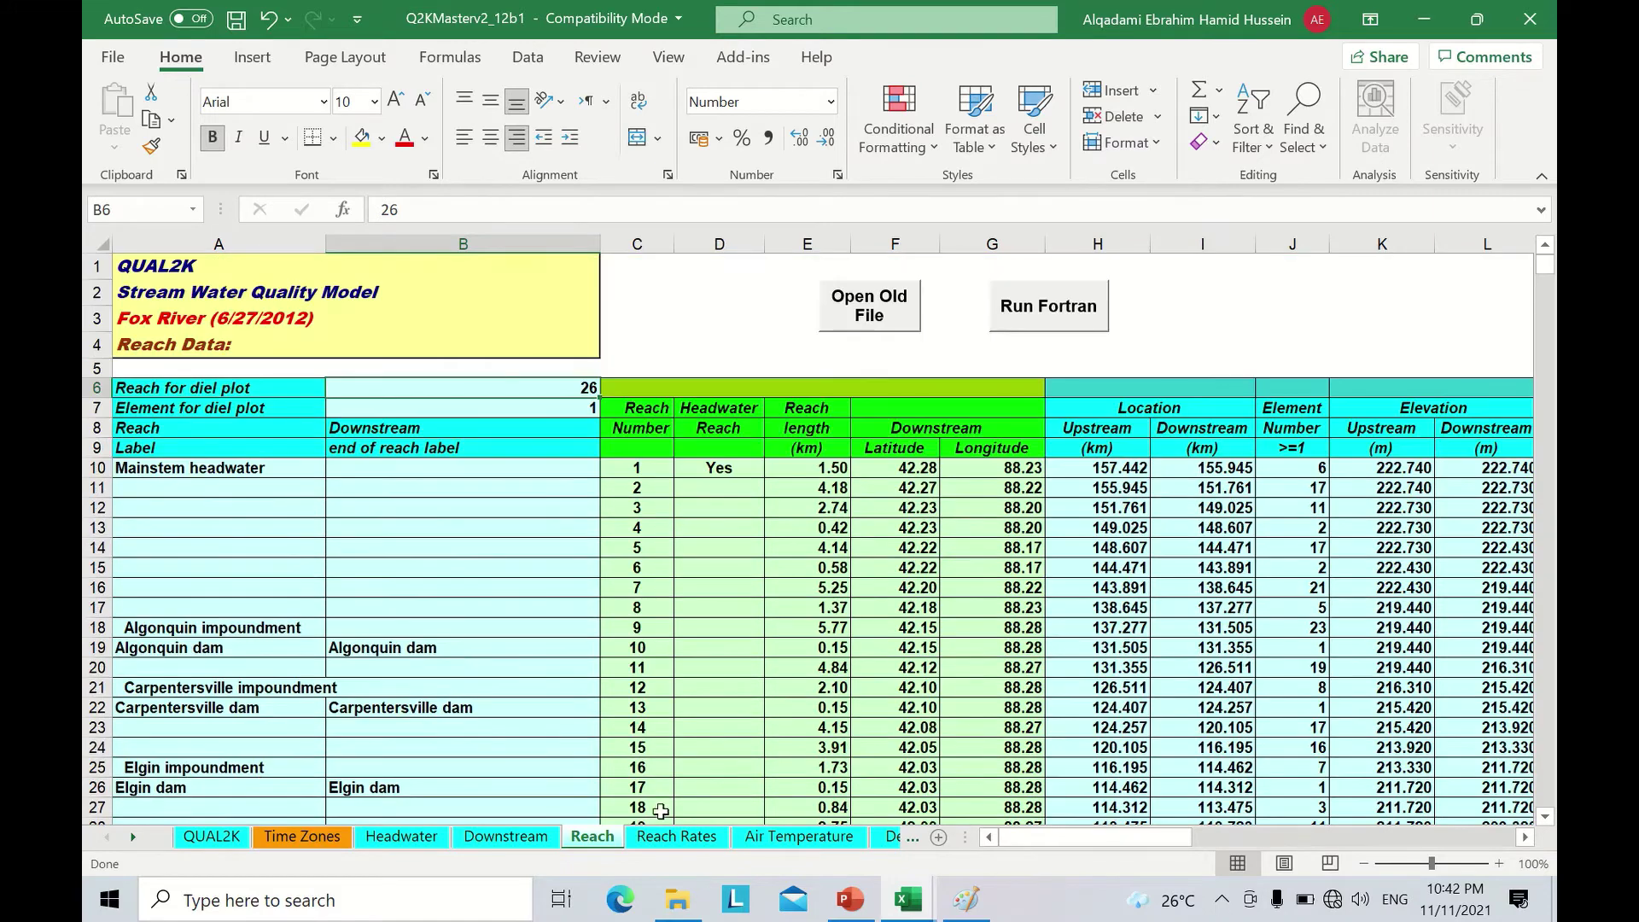
pyautogui.click(663, 838)
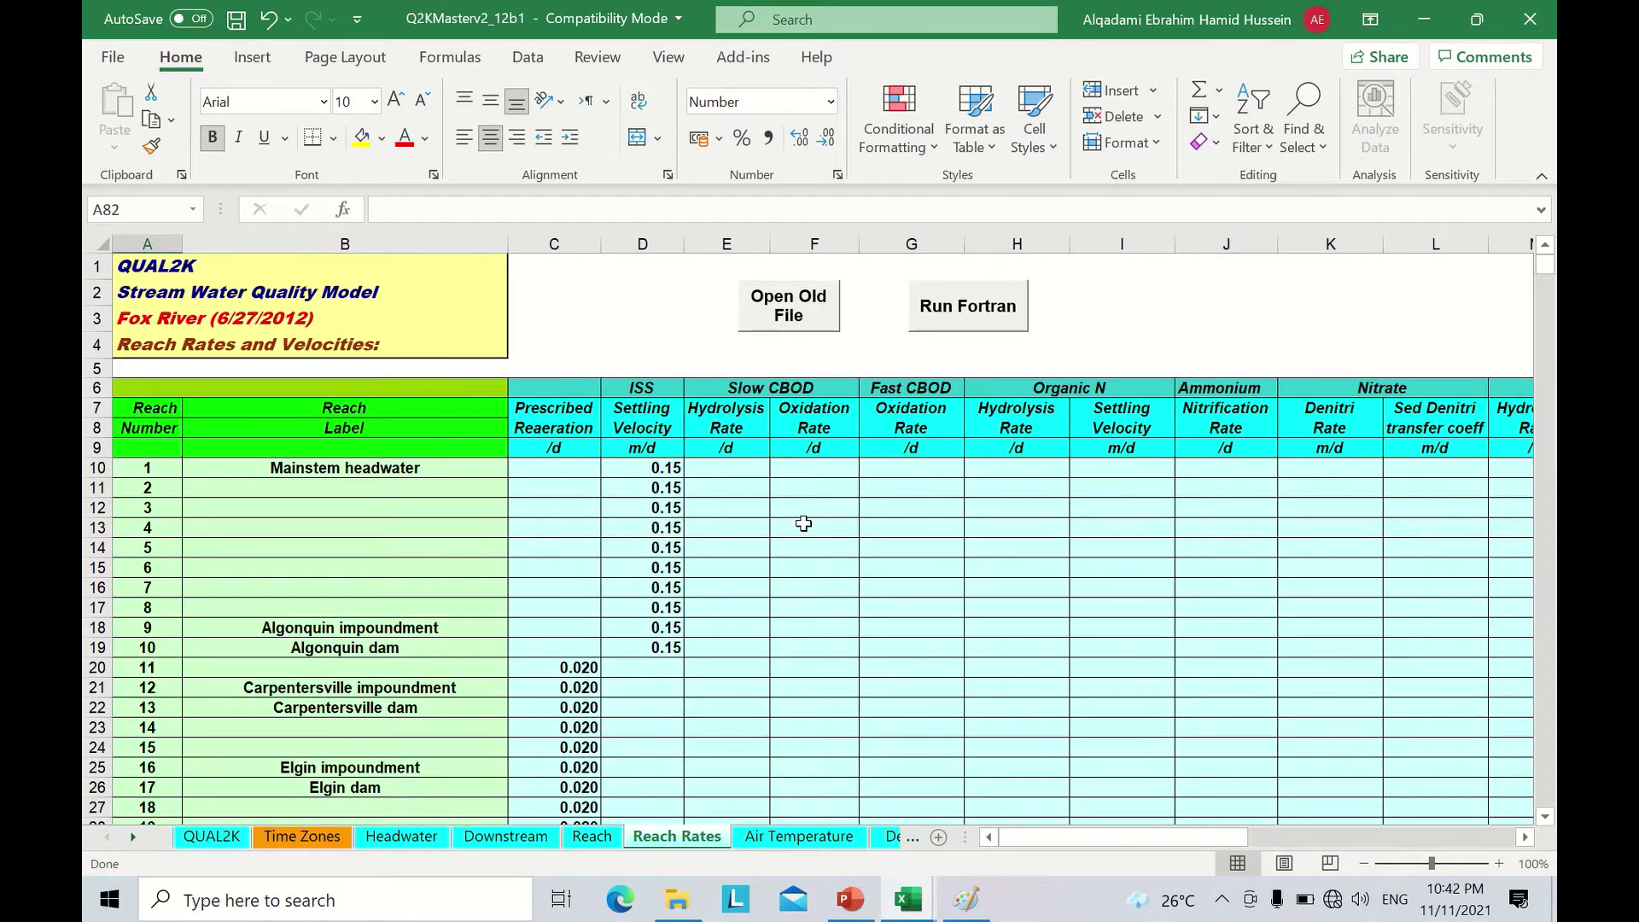
# Browse past the Reach Rates sheet to the yellow observed-data sheets and open Hydraulics Data.
pyautogui.click(134, 841)
pyautogui.click(134, 841)
pyautogui.click(133, 840)
pyautogui.click(134, 841)
pyautogui.click(134, 840)
pyautogui.click(134, 841)
pyautogui.click(134, 840)
pyautogui.click(134, 840)
pyautogui.click(134, 840)
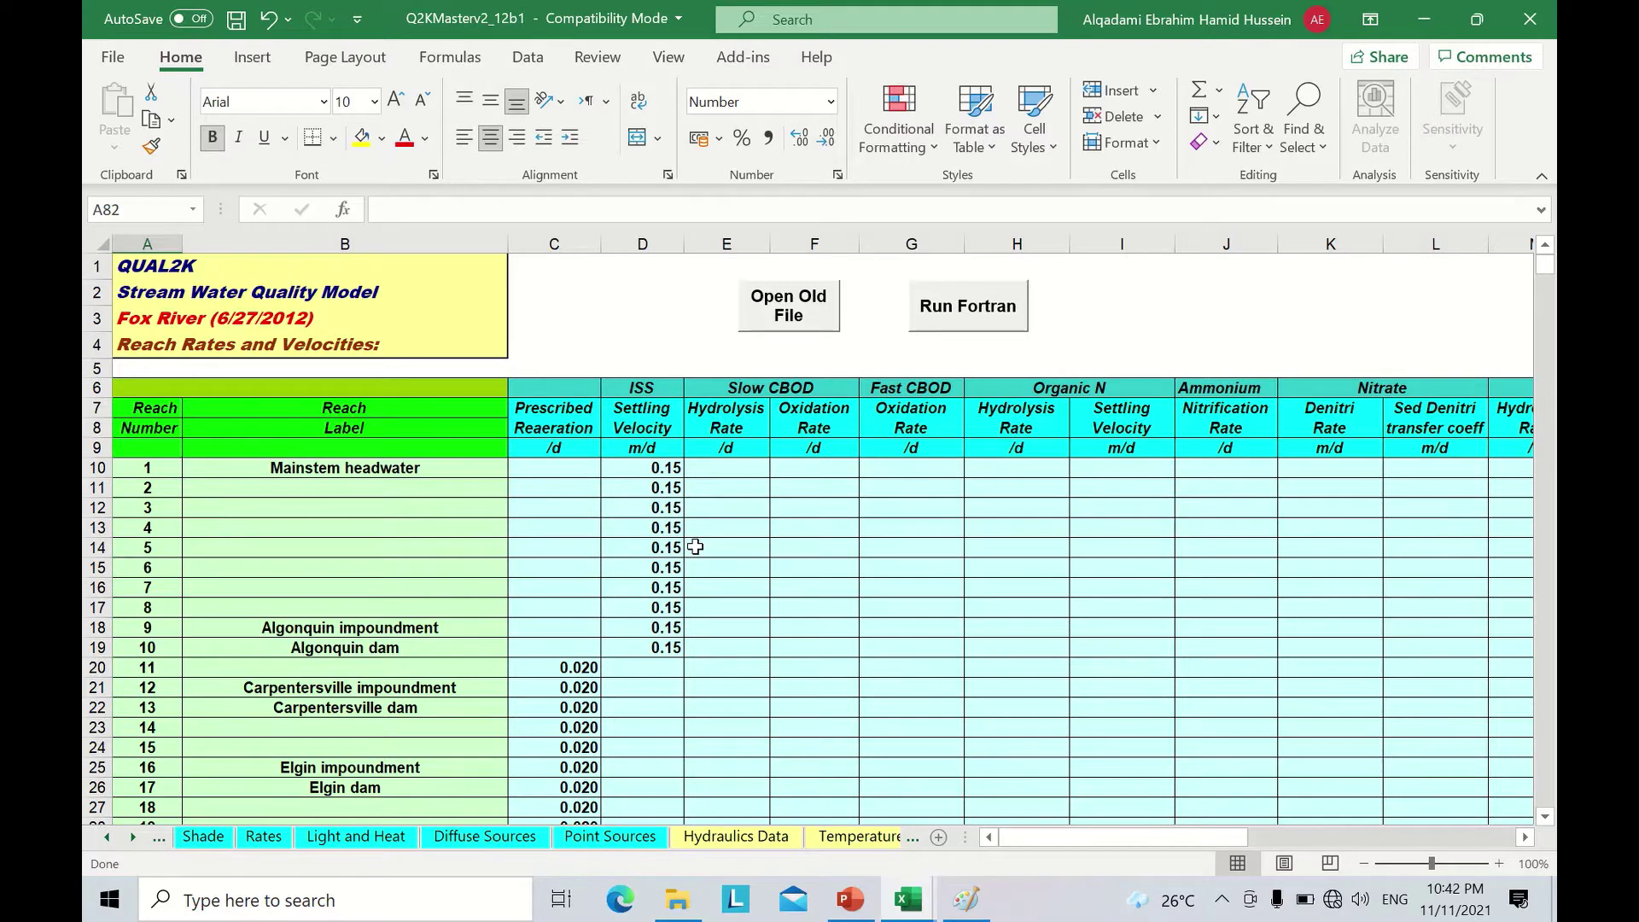
pyautogui.click(736, 838)
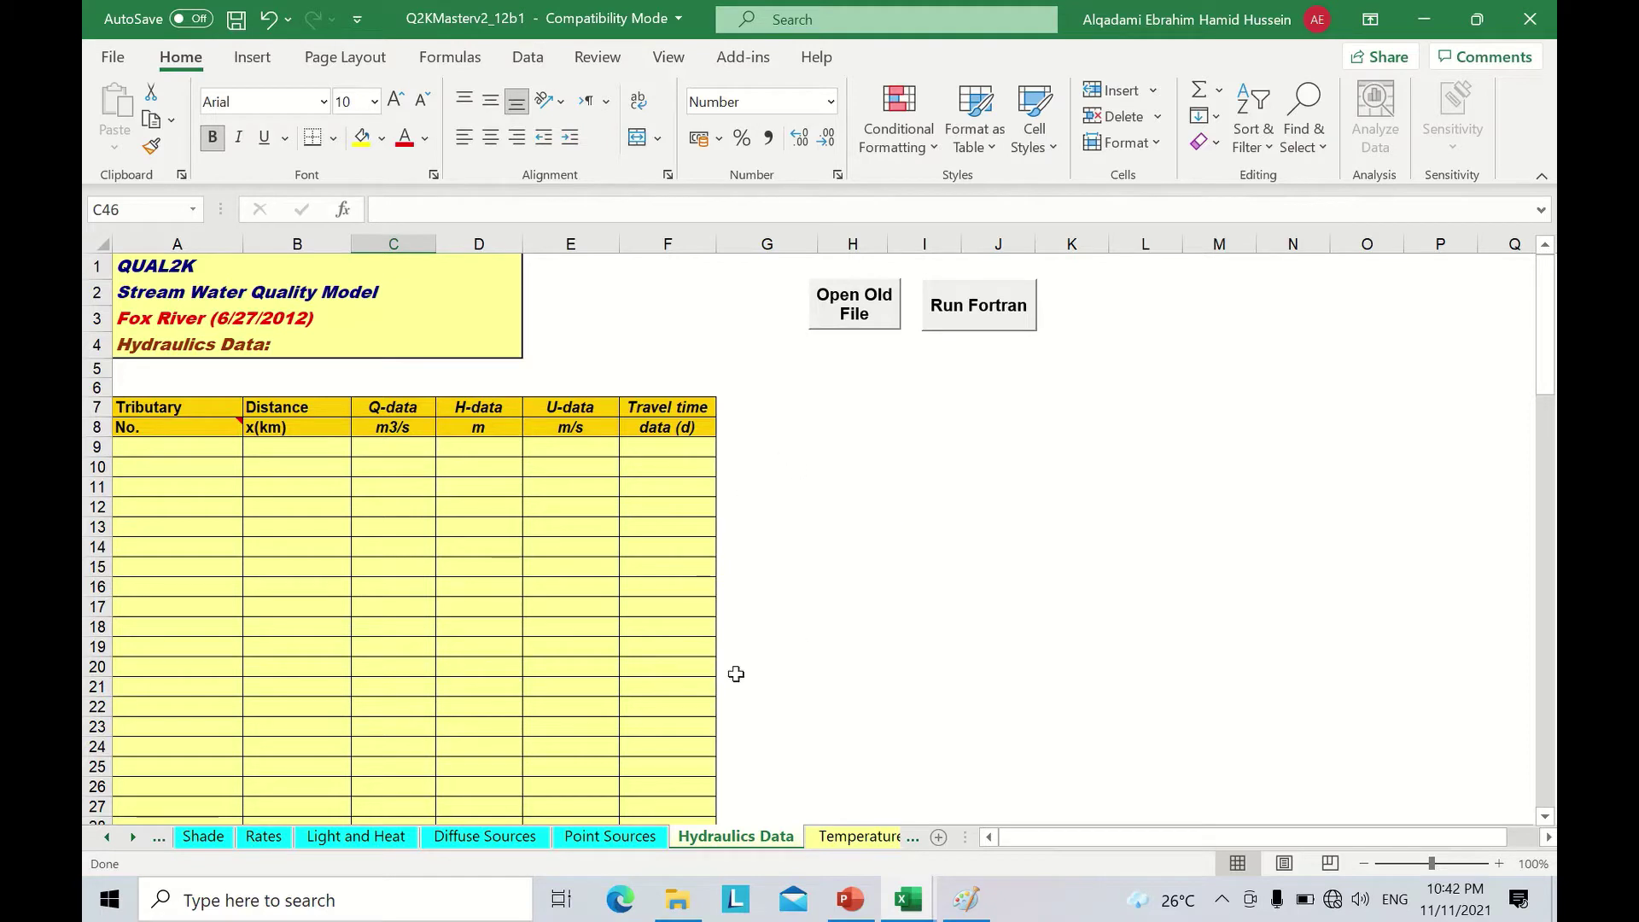
# Review the Temperature Data, WQ Data, WQ Data Min, WQ Data Max and Diel Data sheets.
pyautogui.click(134, 838)
pyautogui.click(134, 837)
pyautogui.click(134, 837)
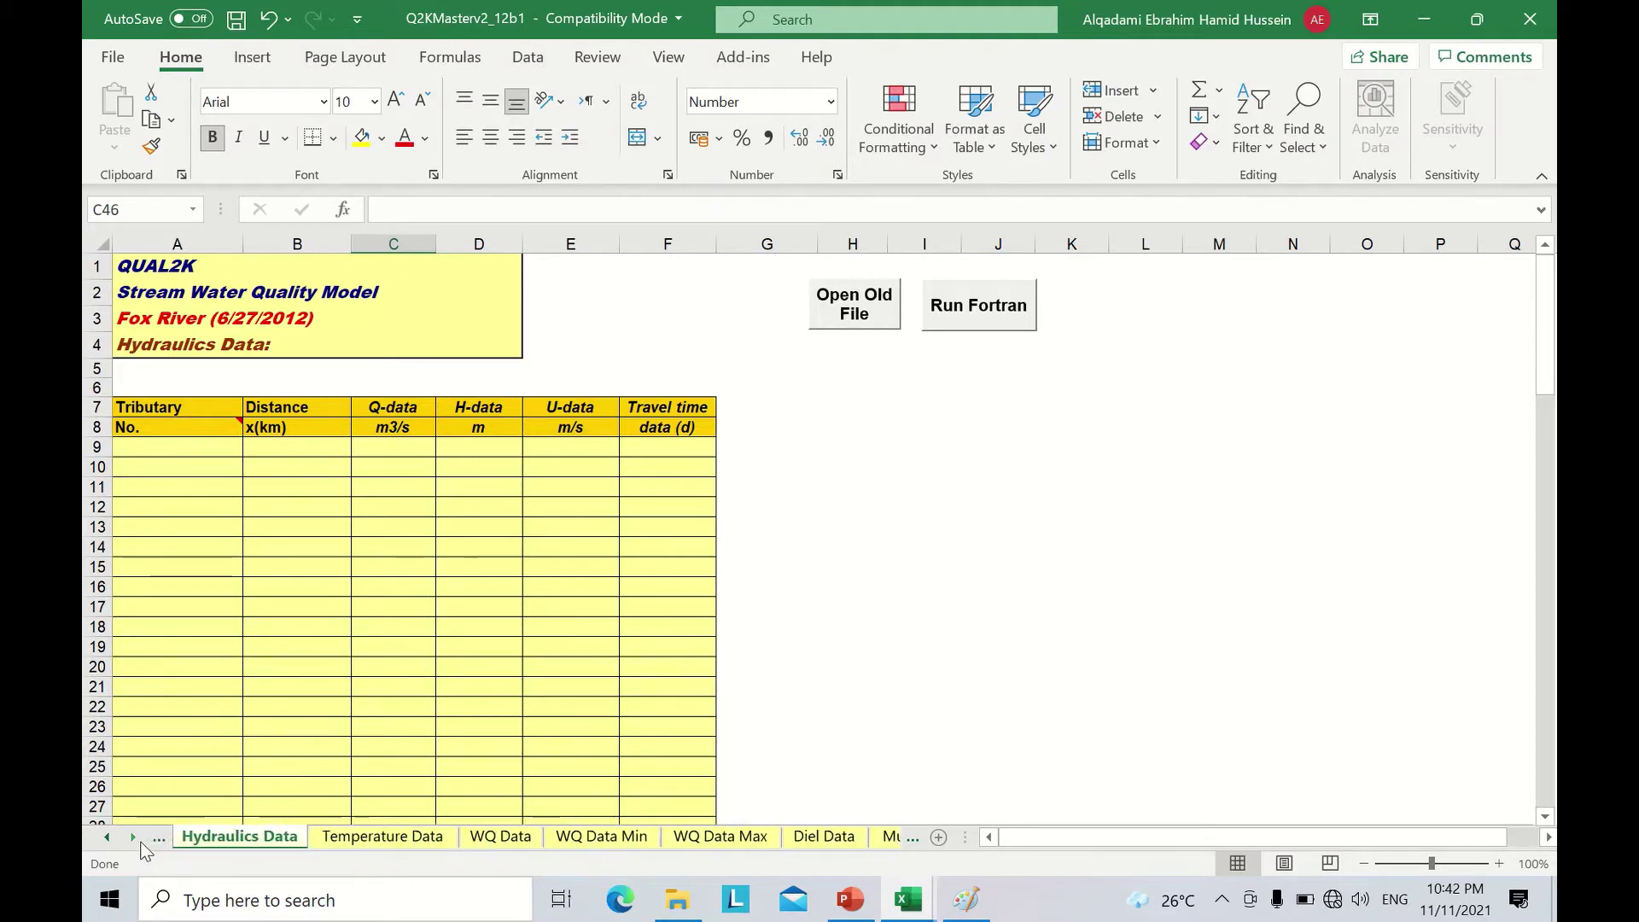
pyautogui.click(362, 838)
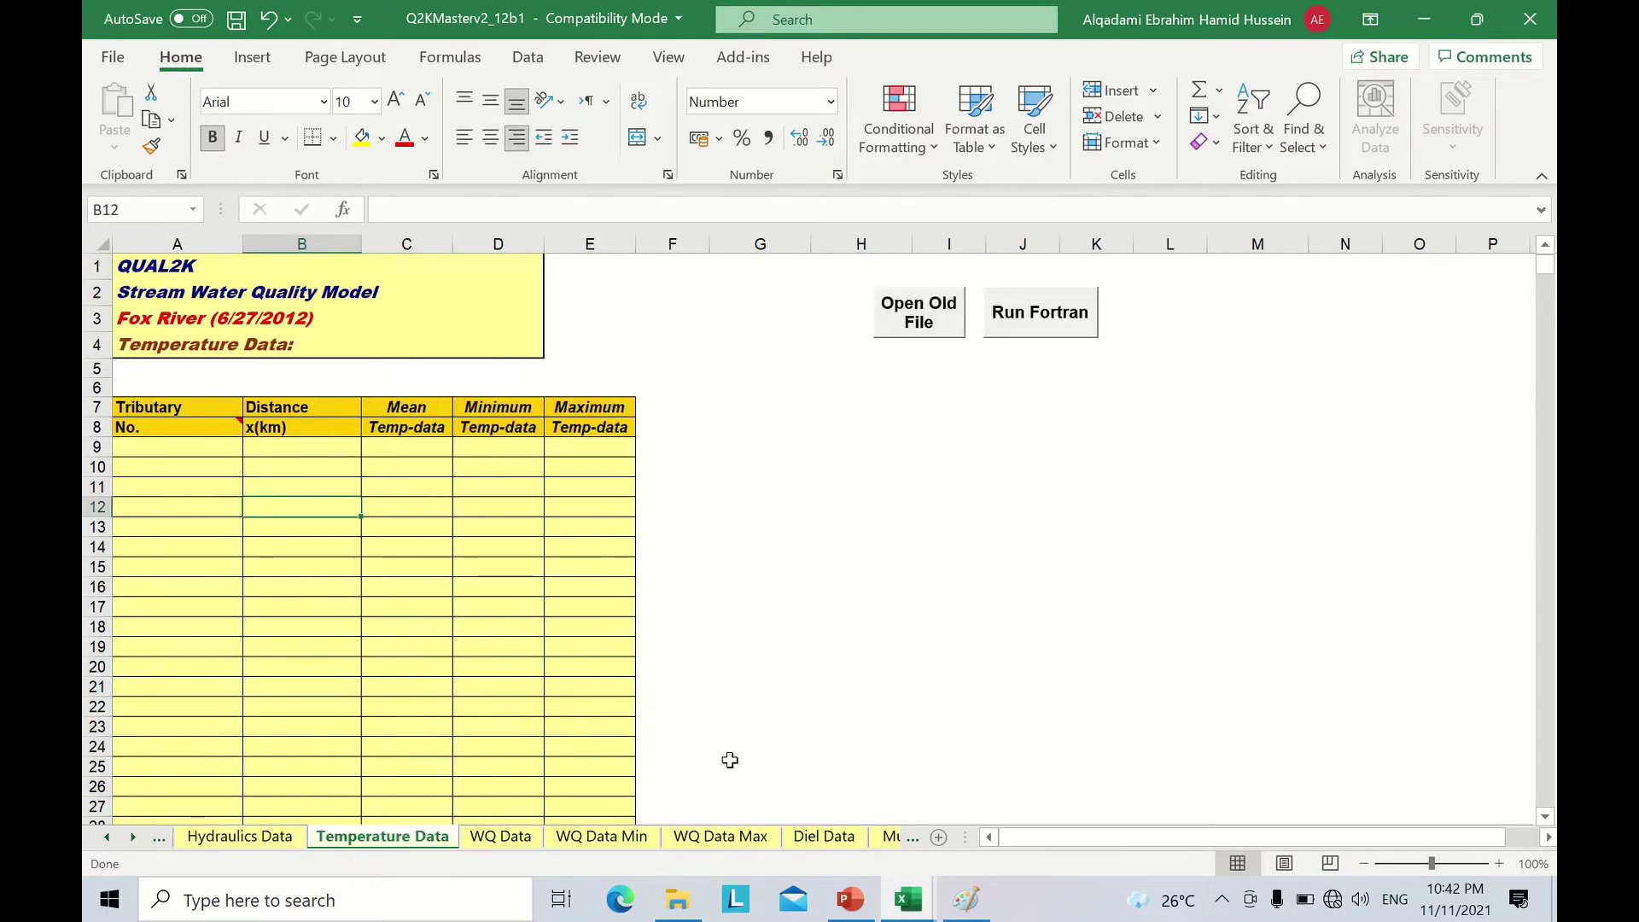
pyautogui.click(498, 838)
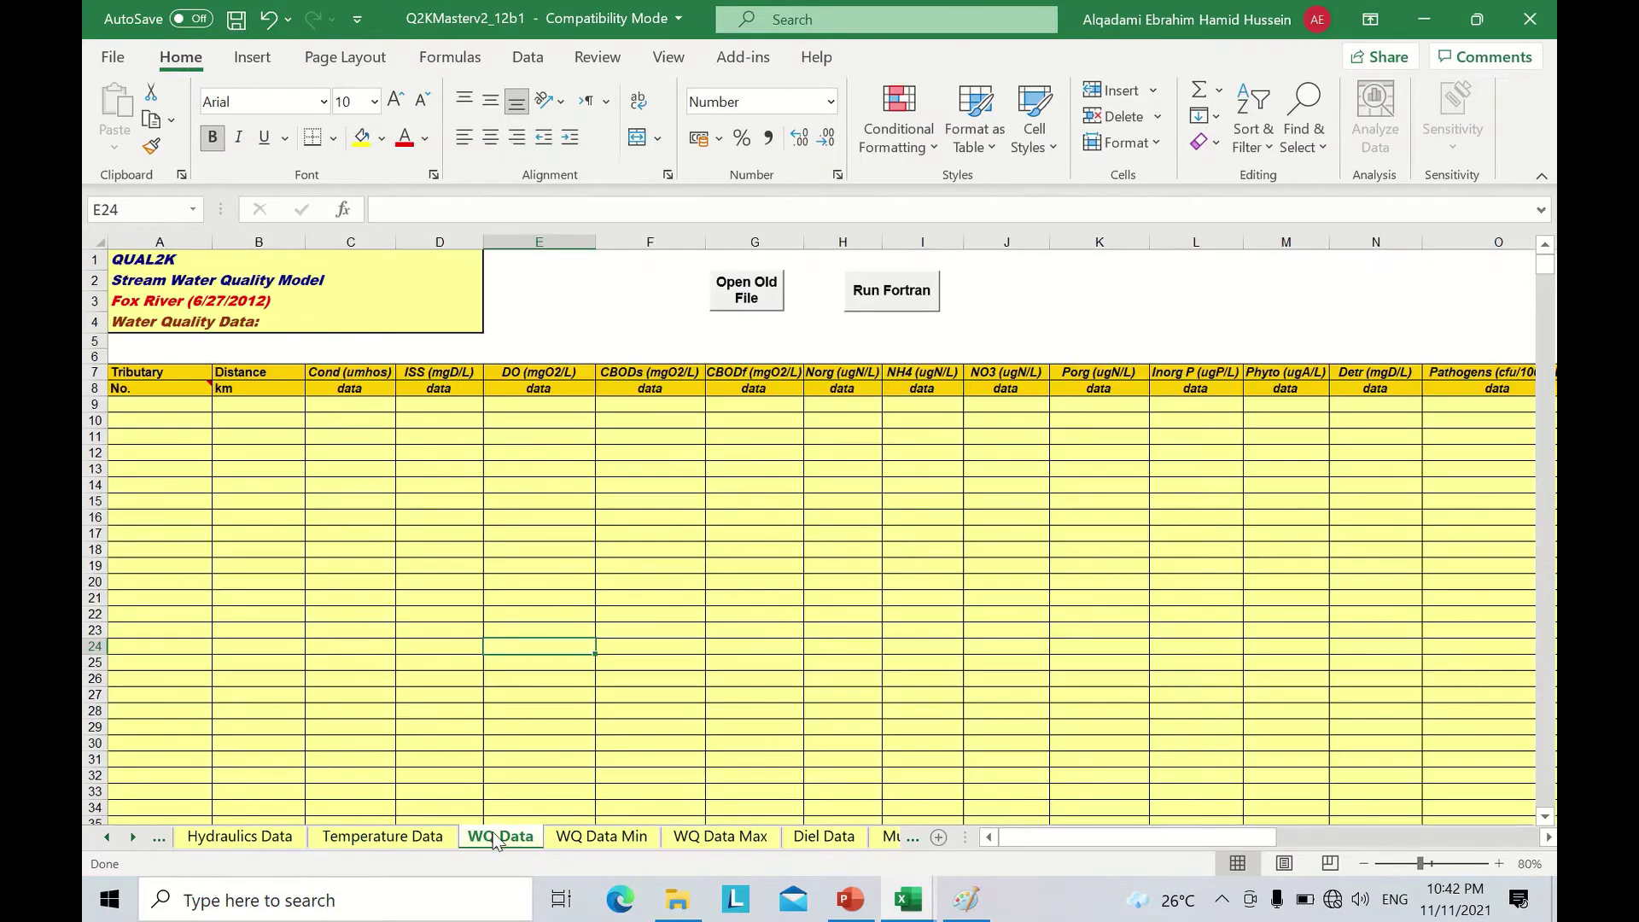
pyautogui.click(607, 838)
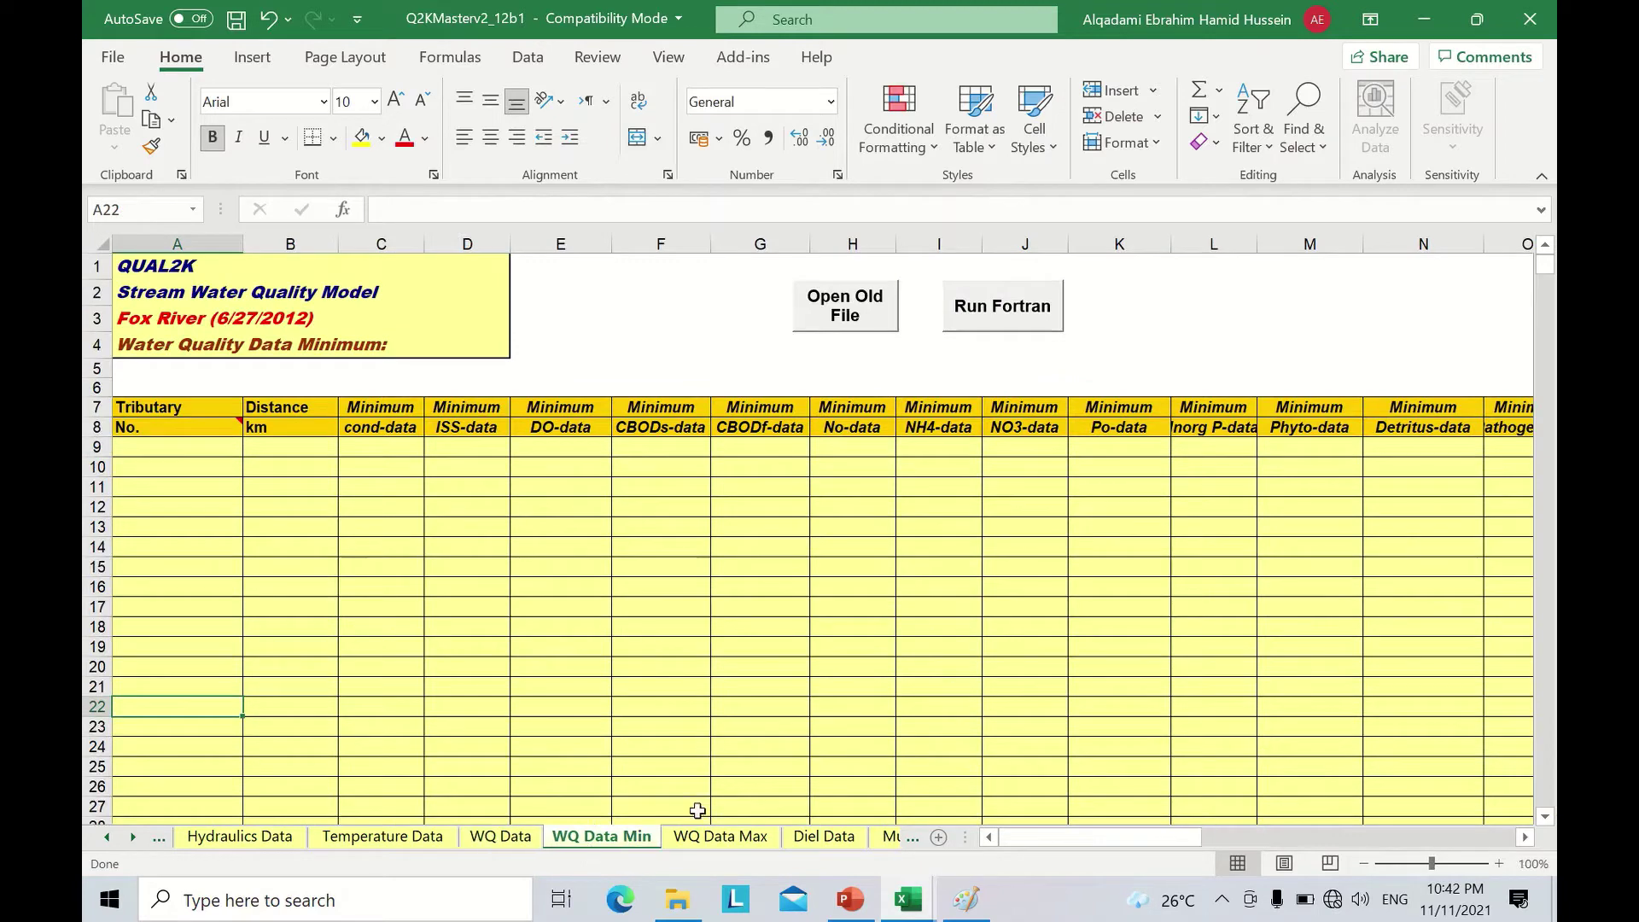
pyautogui.click(719, 838)
pyautogui.click(845, 838)
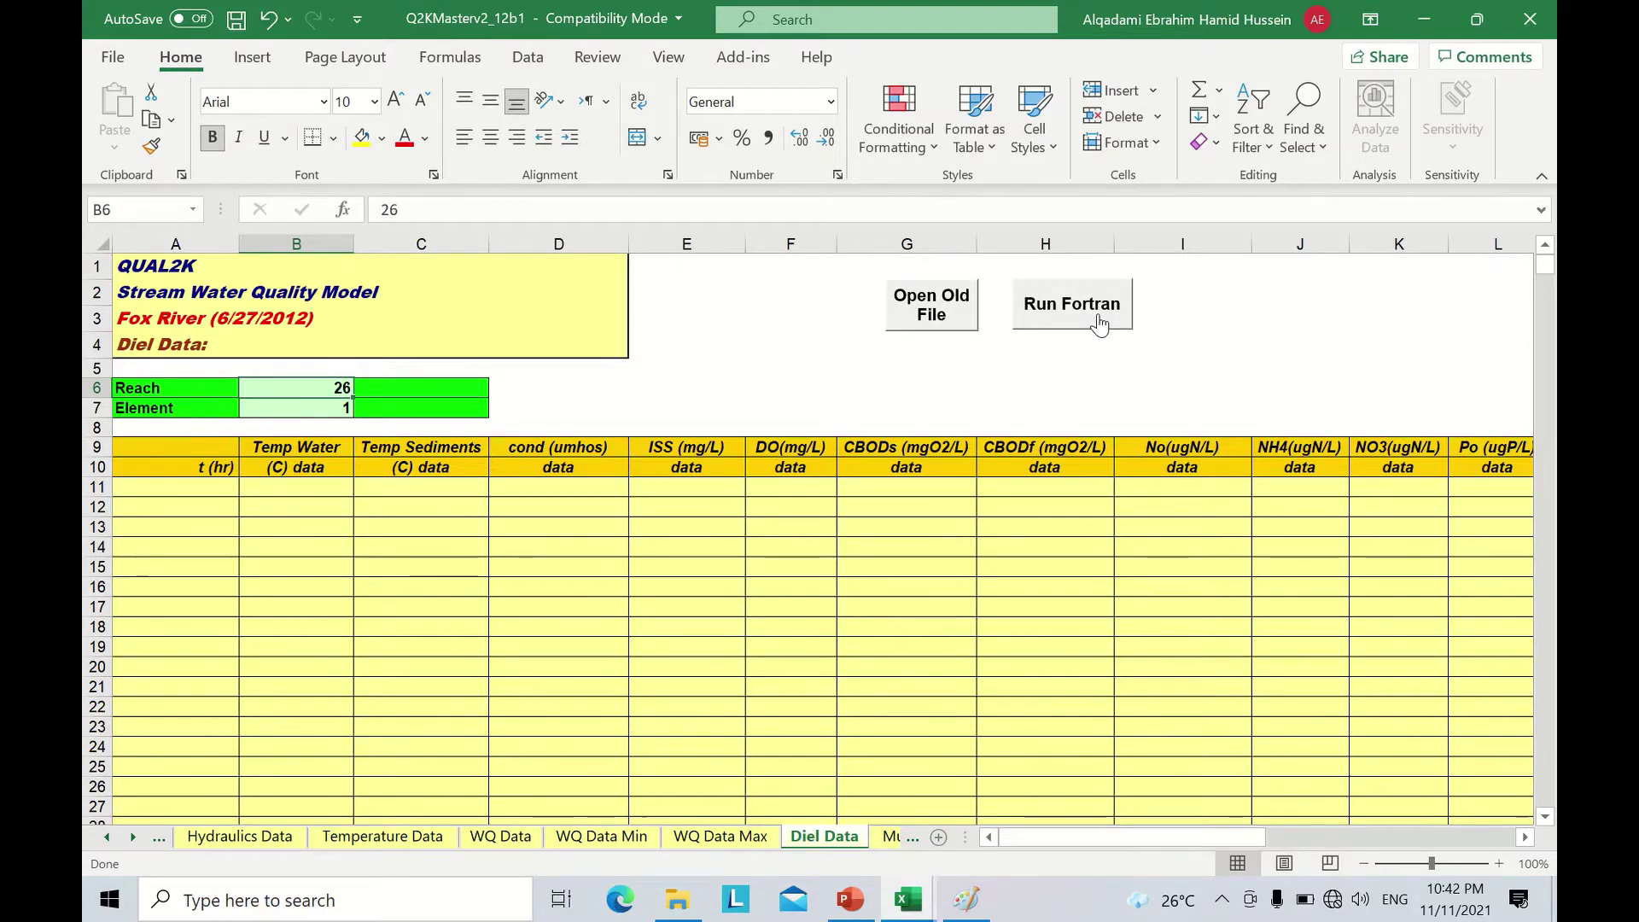
# Run the Fortran model and generate the spatial steady-state plots for the Mainstem headwater tributary.
pyautogui.click(1098, 319)
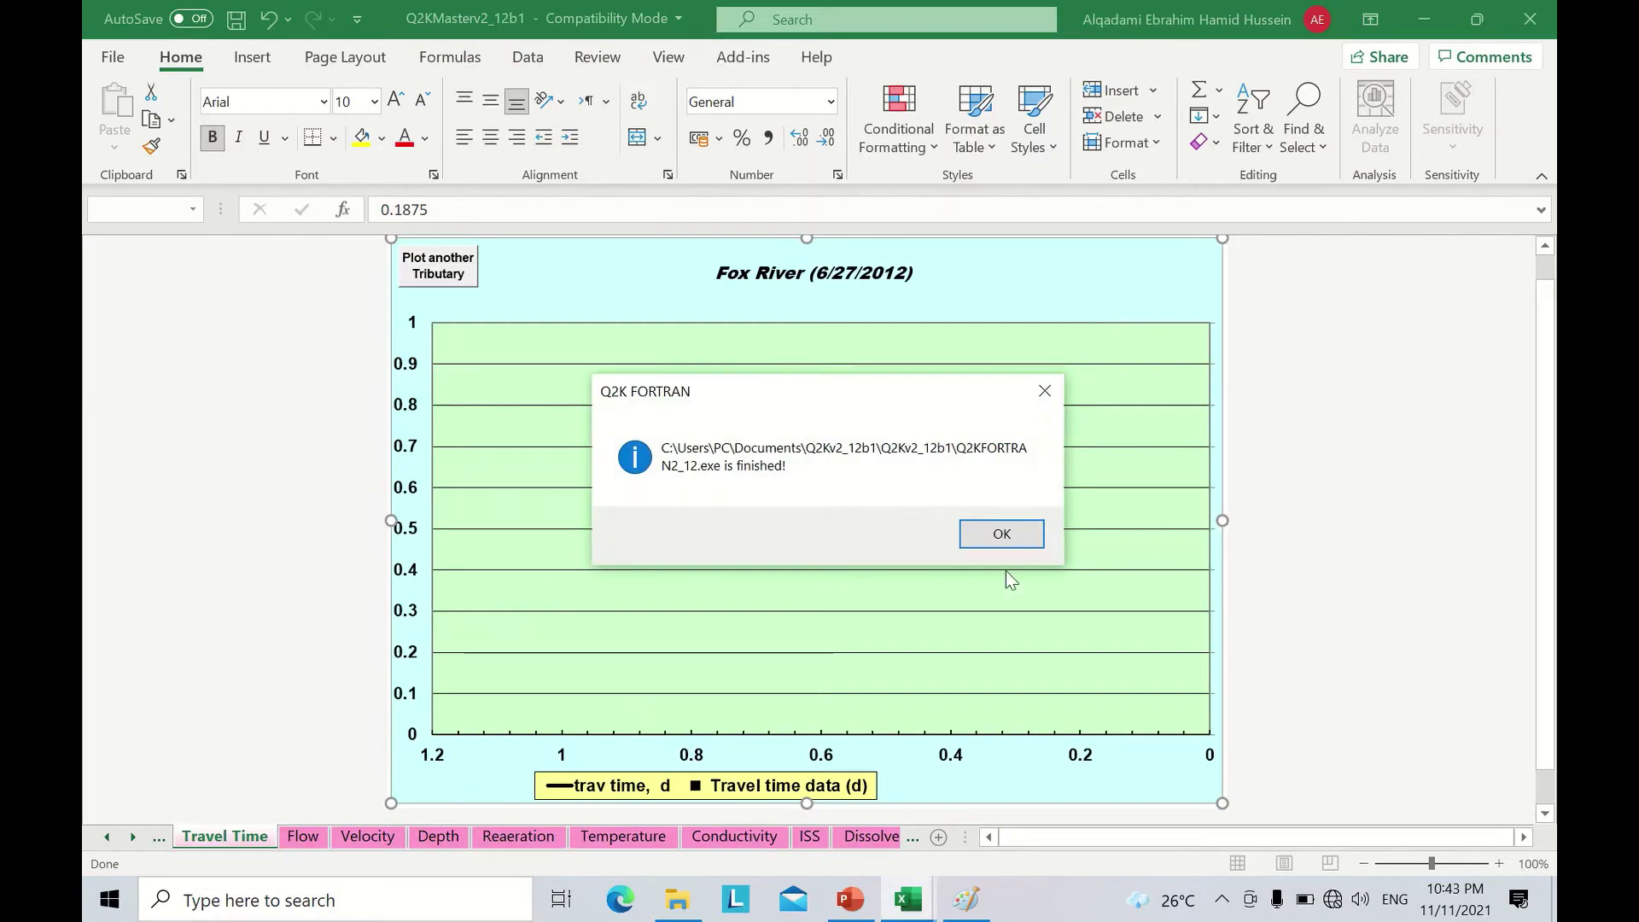
pyautogui.click(993, 543)
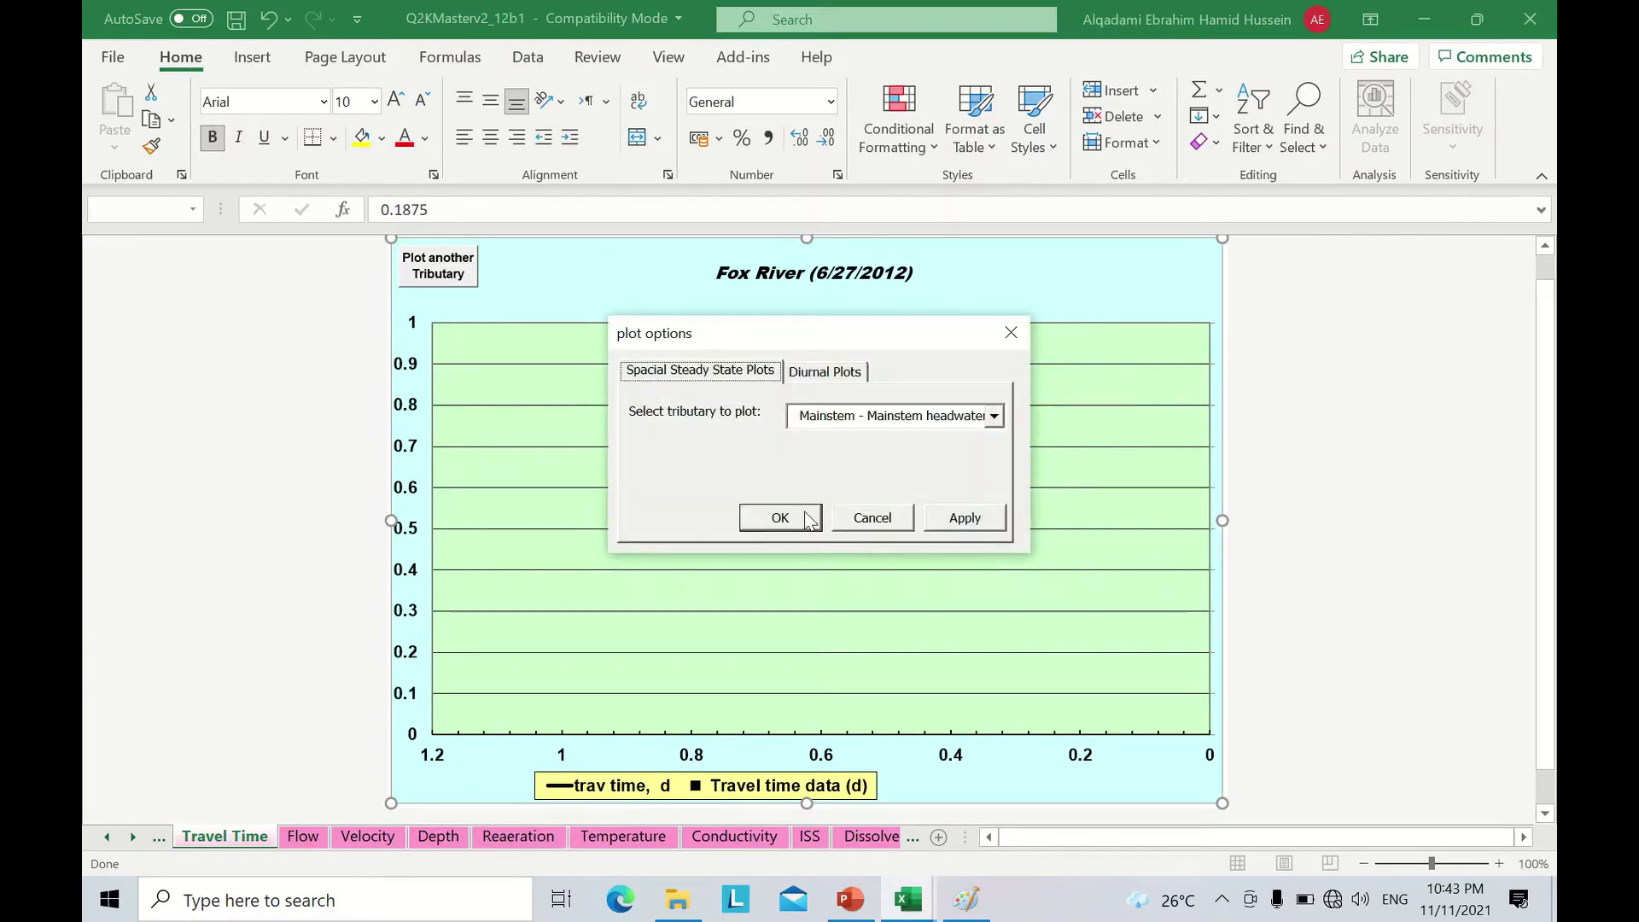
pyautogui.click(756, 519)
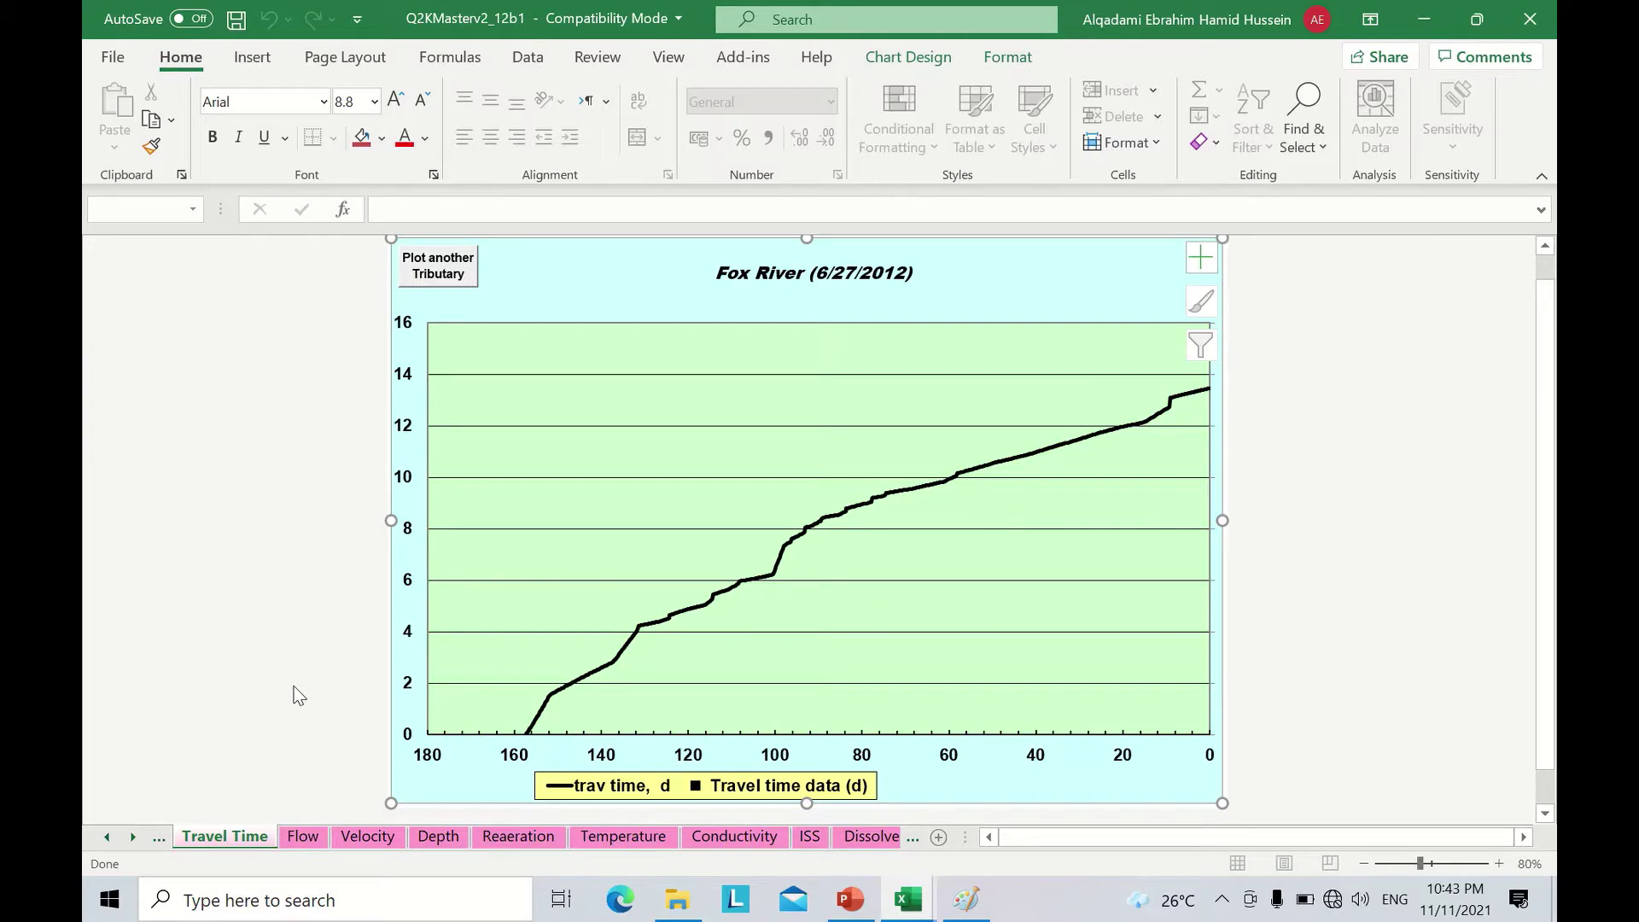
# Open the Flow chart and inspect the upstream start of the simulated Q series.
pyautogui.click(301, 838)
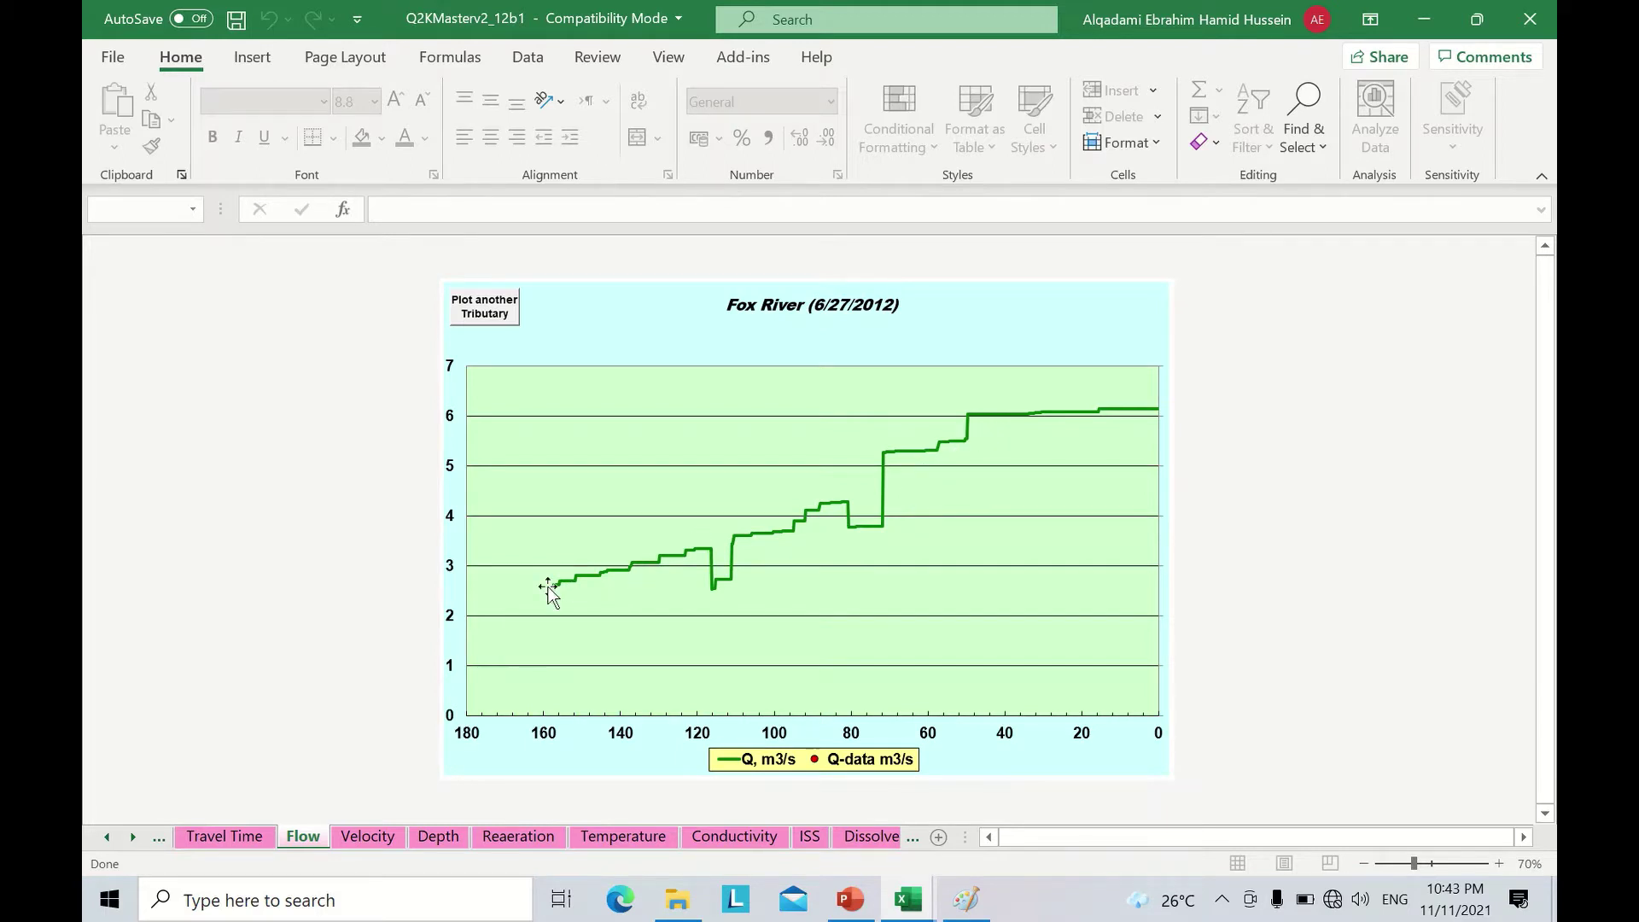
pyautogui.click(585, 580)
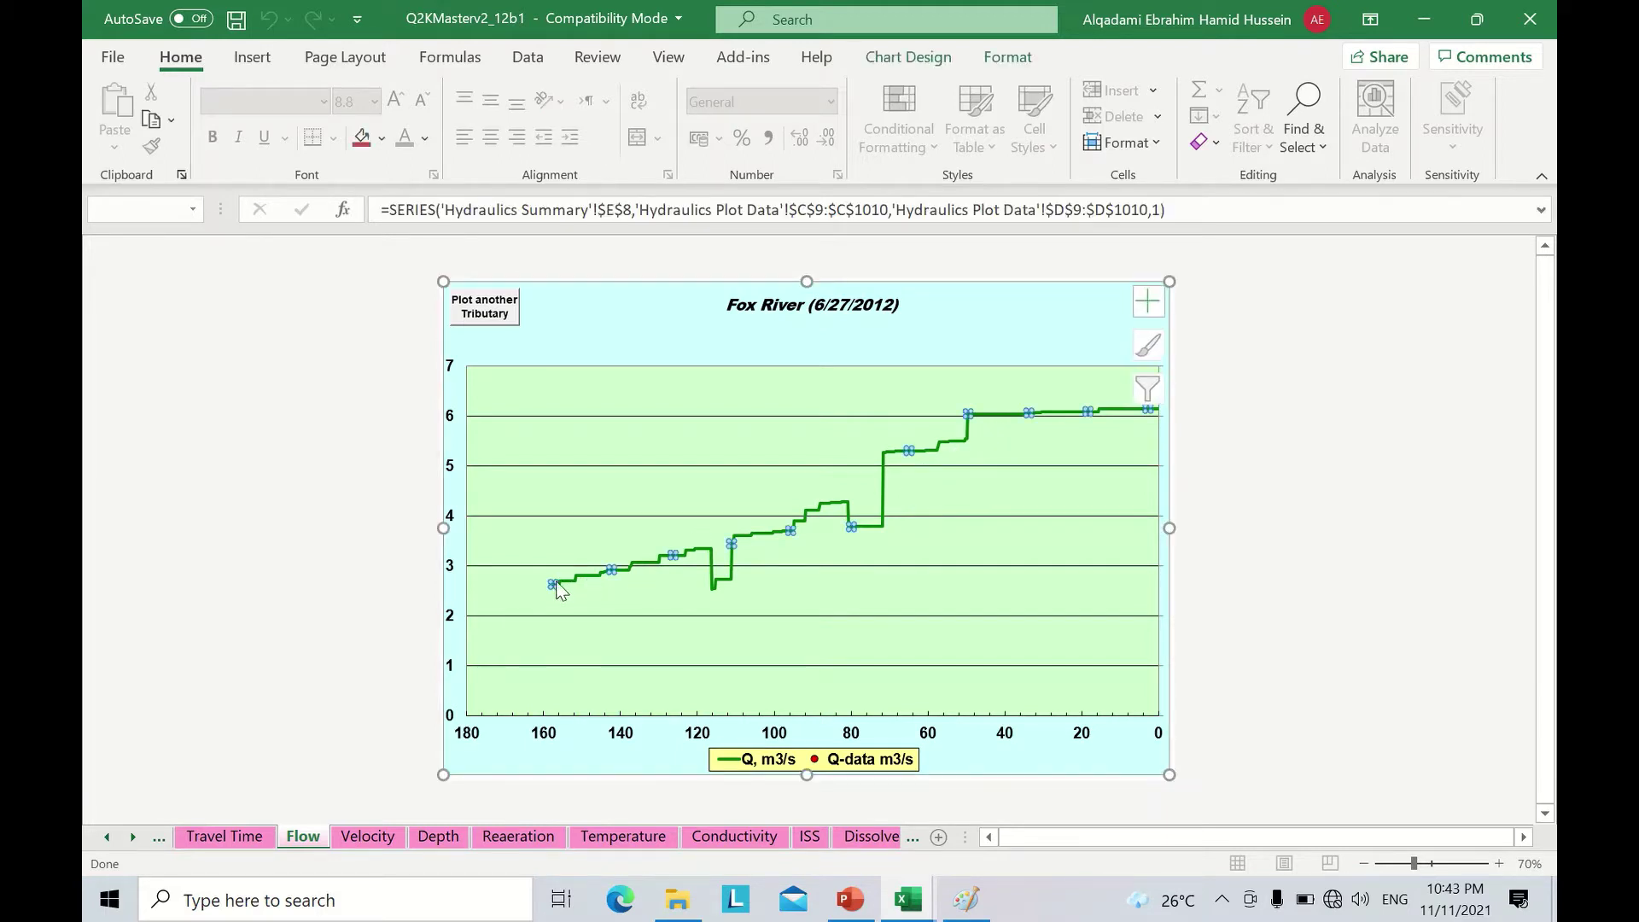
pyautogui.moveTo(553, 589)
# Review the Velocity, Depth, Temperature and ISS charts and look over the names of the remaining water quality charts.
pyautogui.click(381, 837)
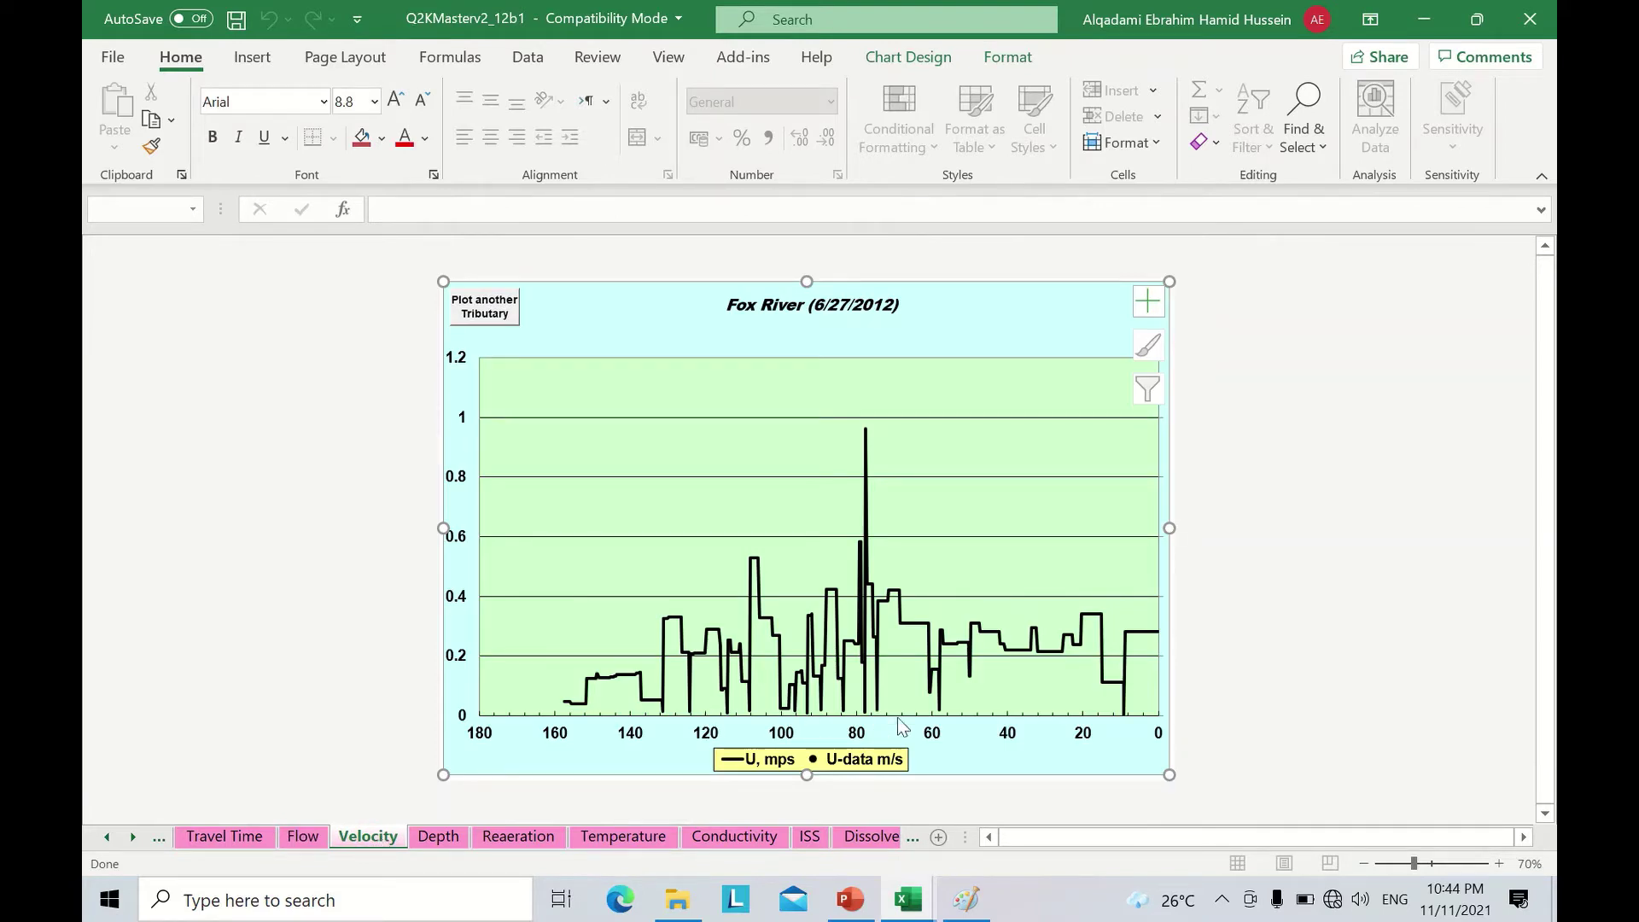
pyautogui.click(441, 836)
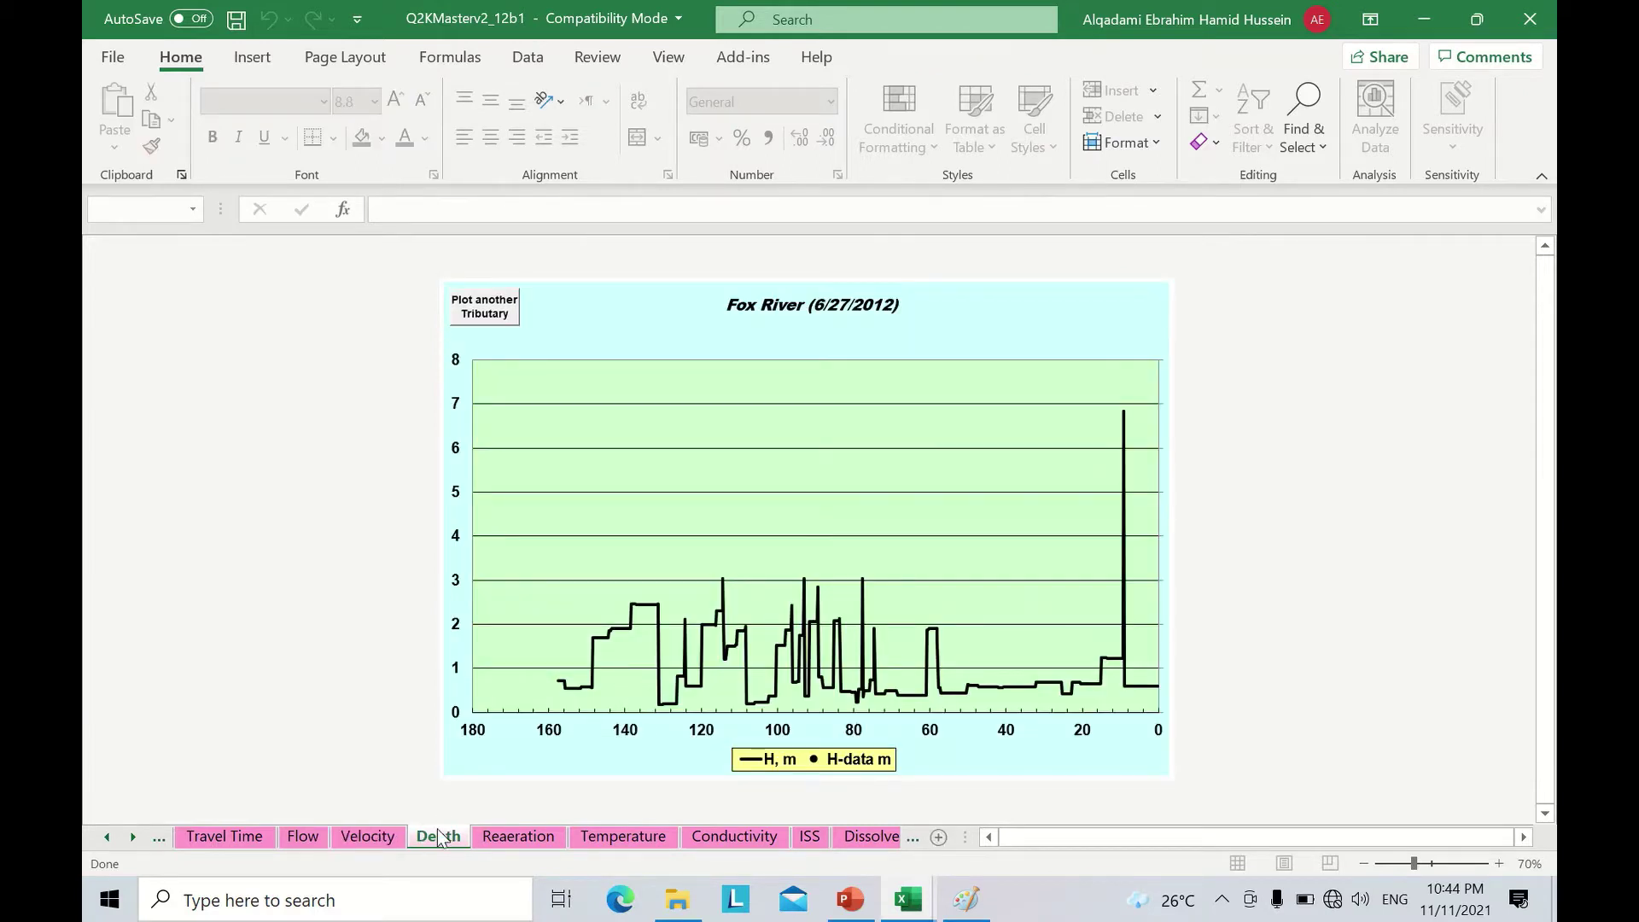
pyautogui.click(613, 838)
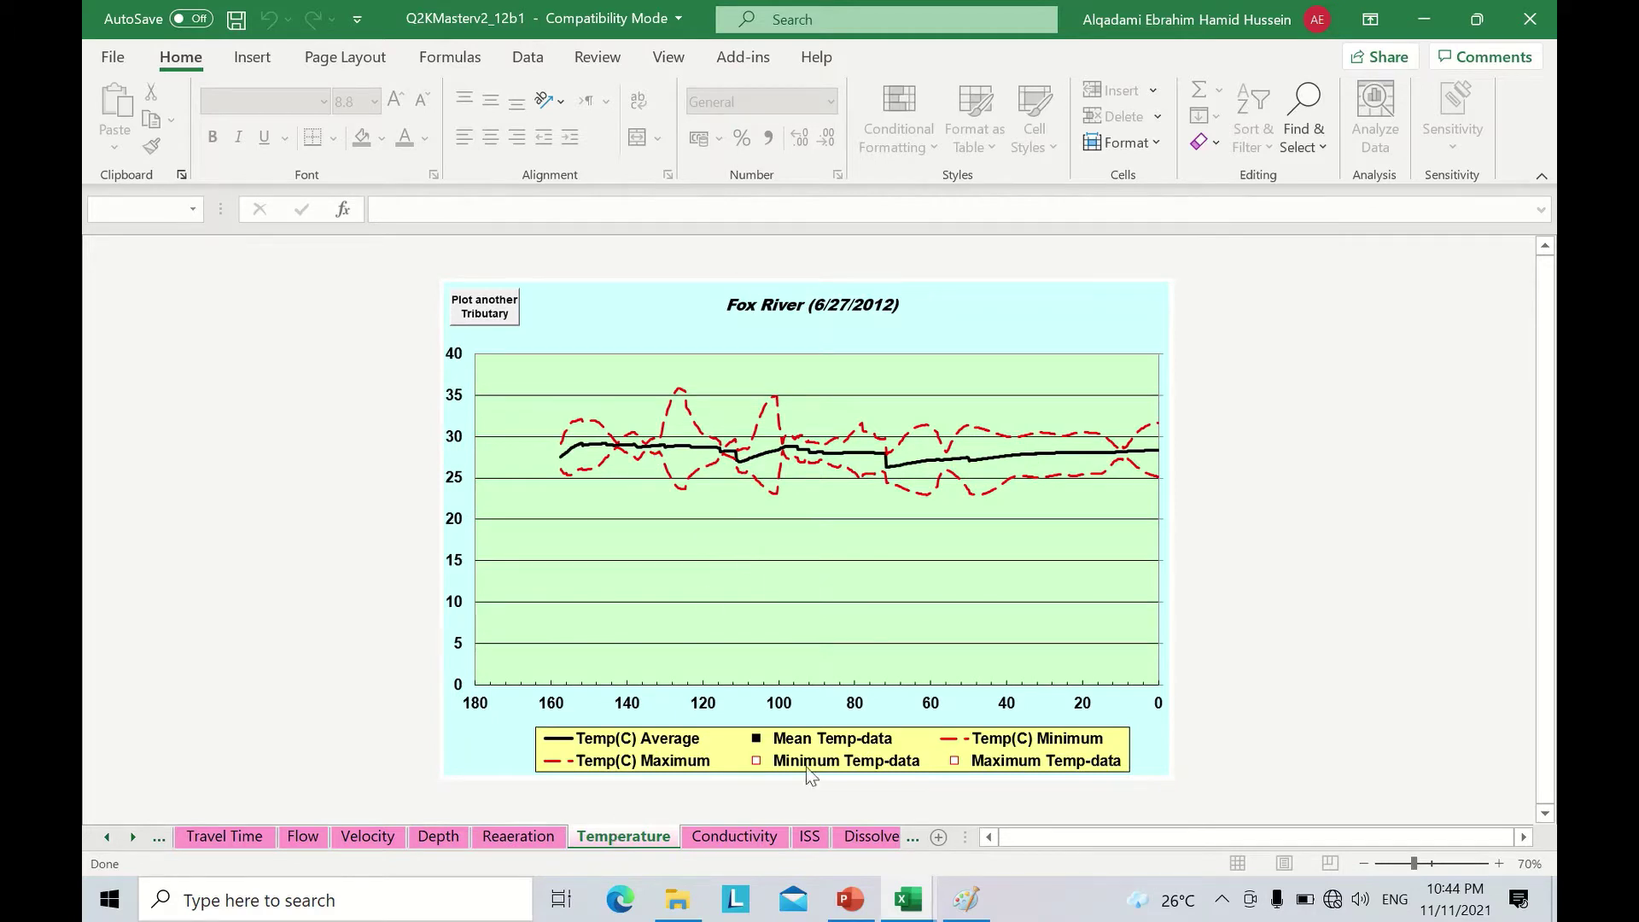
pyautogui.click(811, 837)
pyautogui.click(133, 837)
pyautogui.click(133, 838)
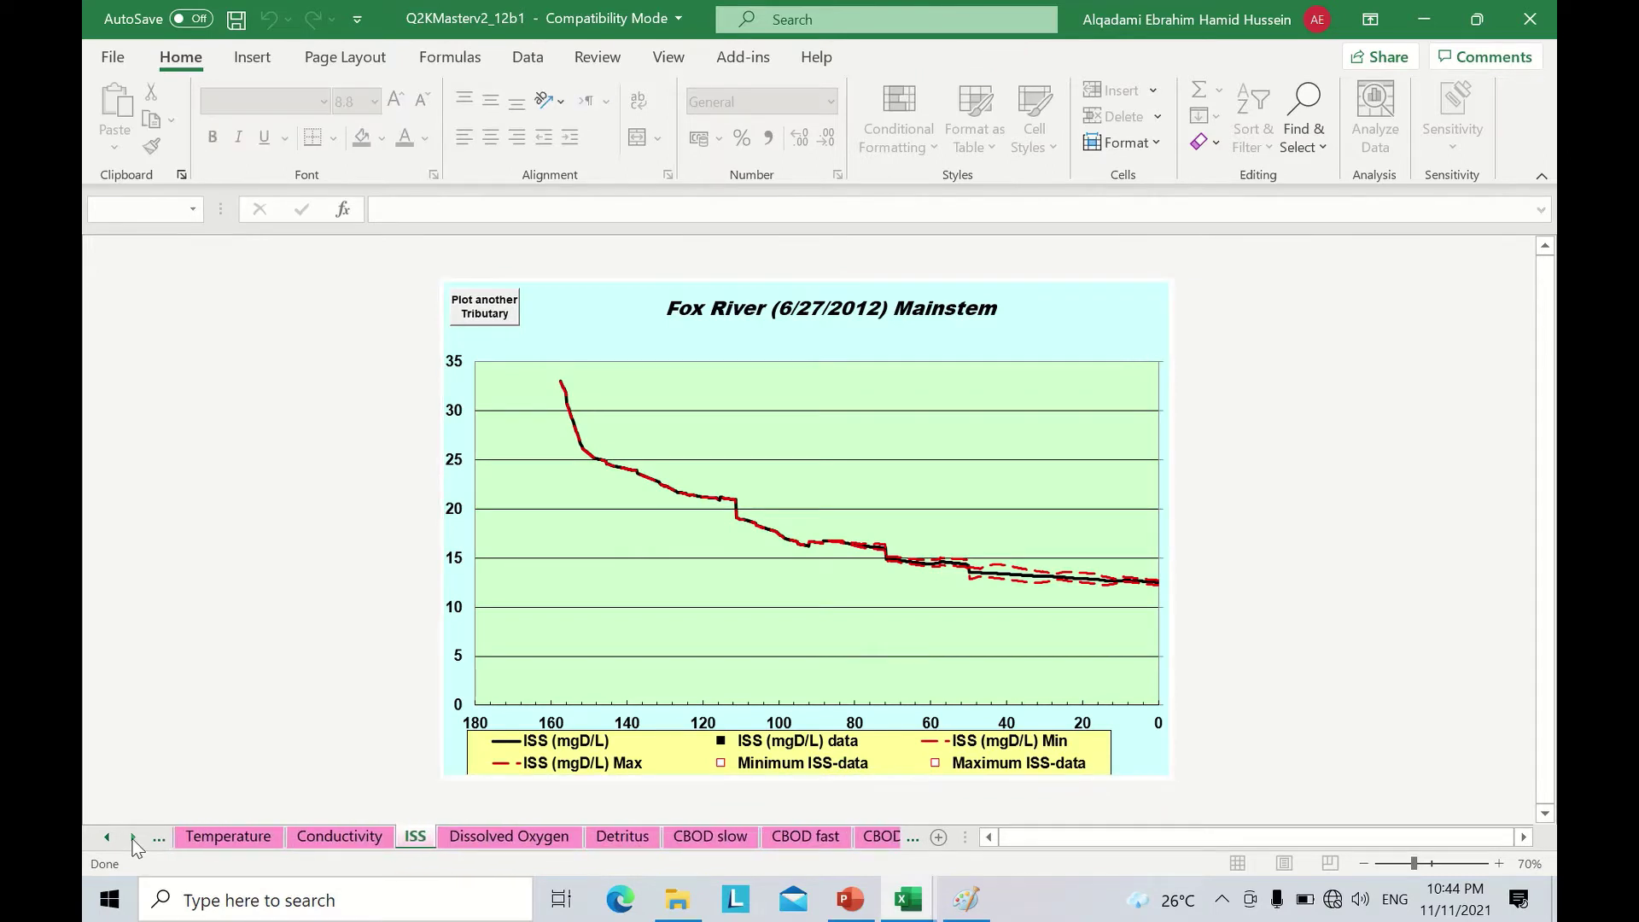
# Return from the output charts to the empty Hydraulics Data sheet.
pyautogui.click(108, 836)
pyautogui.click(108, 836)
pyautogui.click(108, 836)
pyautogui.click(109, 836)
pyautogui.click(108, 837)
pyautogui.click(109, 836)
pyautogui.click(108, 836)
pyautogui.click(108, 837)
pyautogui.click(109, 836)
pyautogui.click(109, 836)
pyautogui.click(109, 837)
pyautogui.click(375, 836)
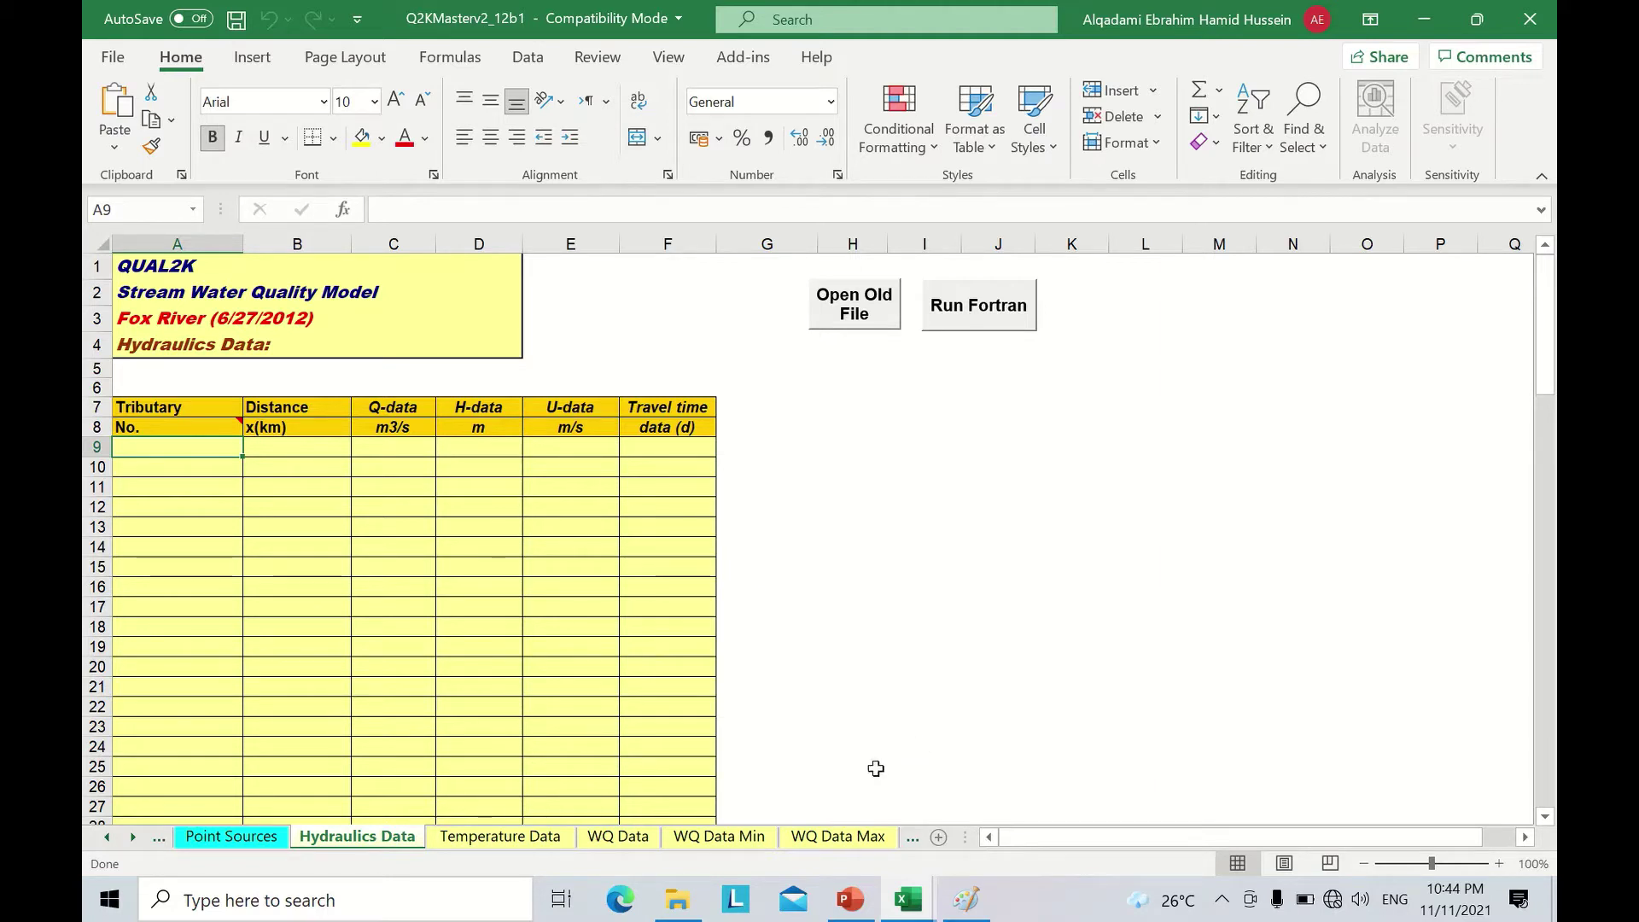
# Switch to the Data workbook and show the Discharge Data sheet from its first row.
pyautogui.moveTo(907, 899)
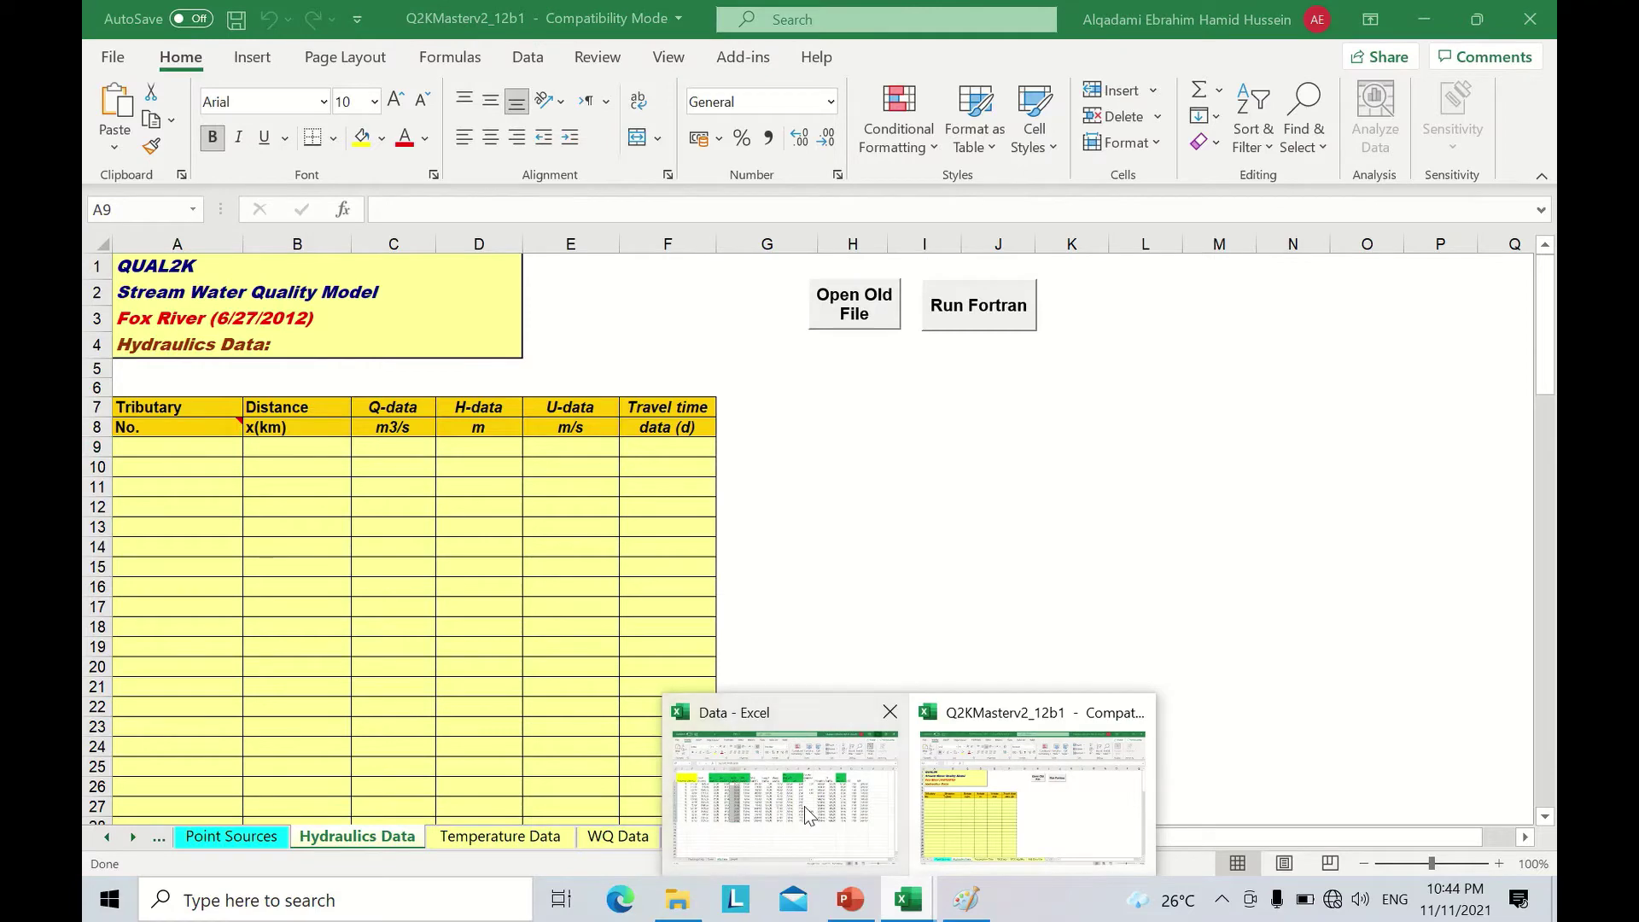
pyautogui.click(804, 806)
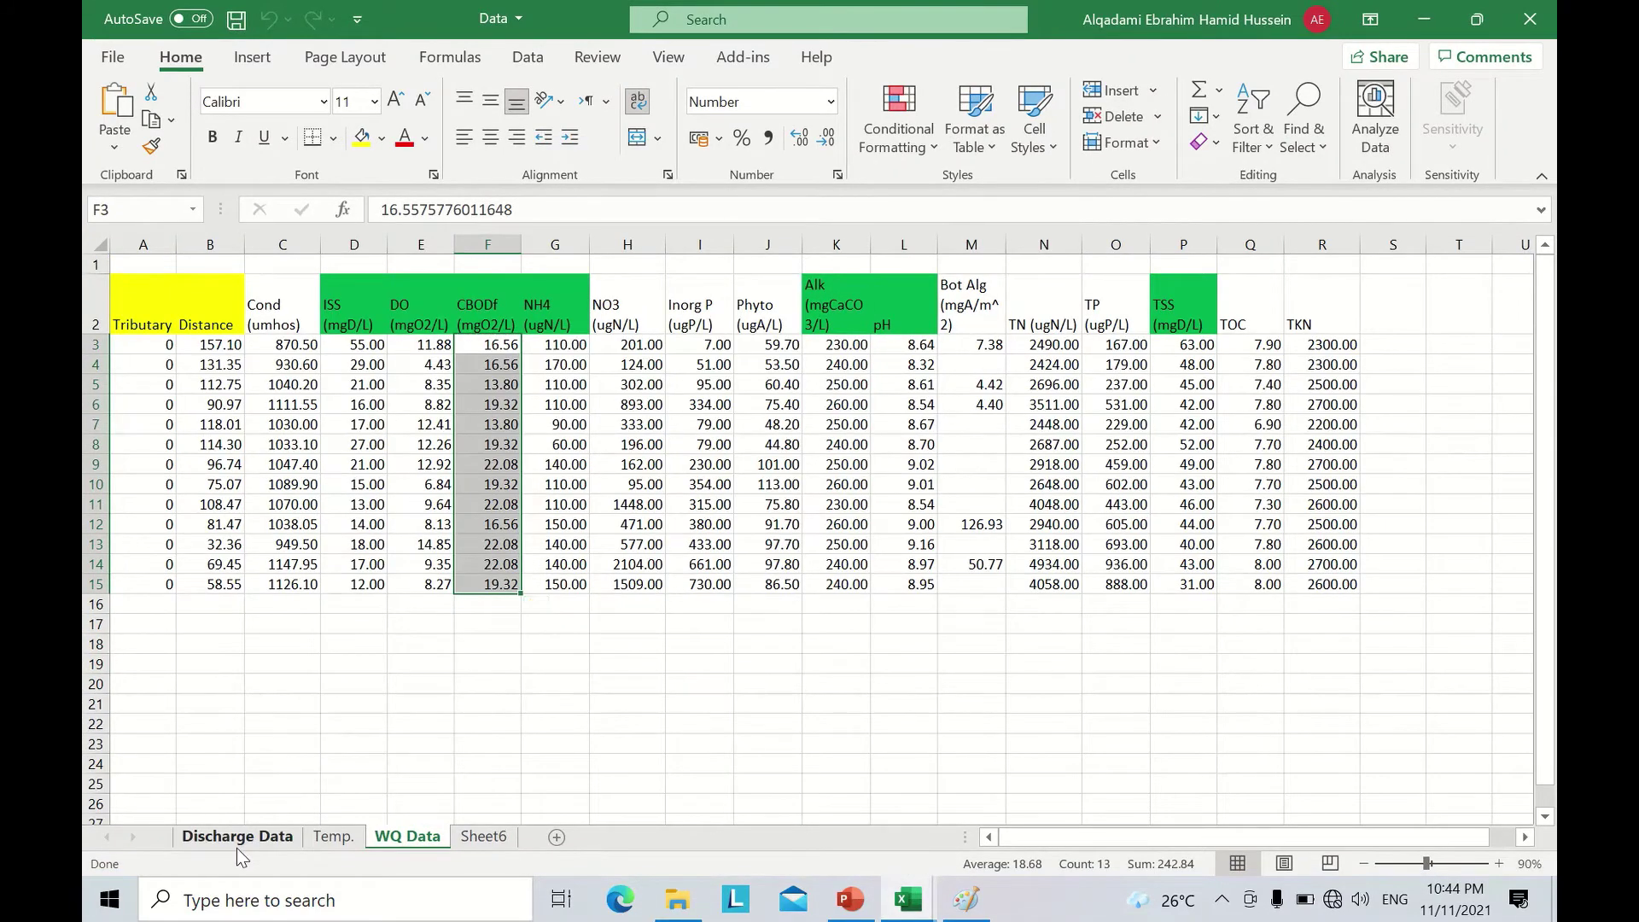
pyautogui.click(238, 845)
pyautogui.scroll(7, 229, 516)
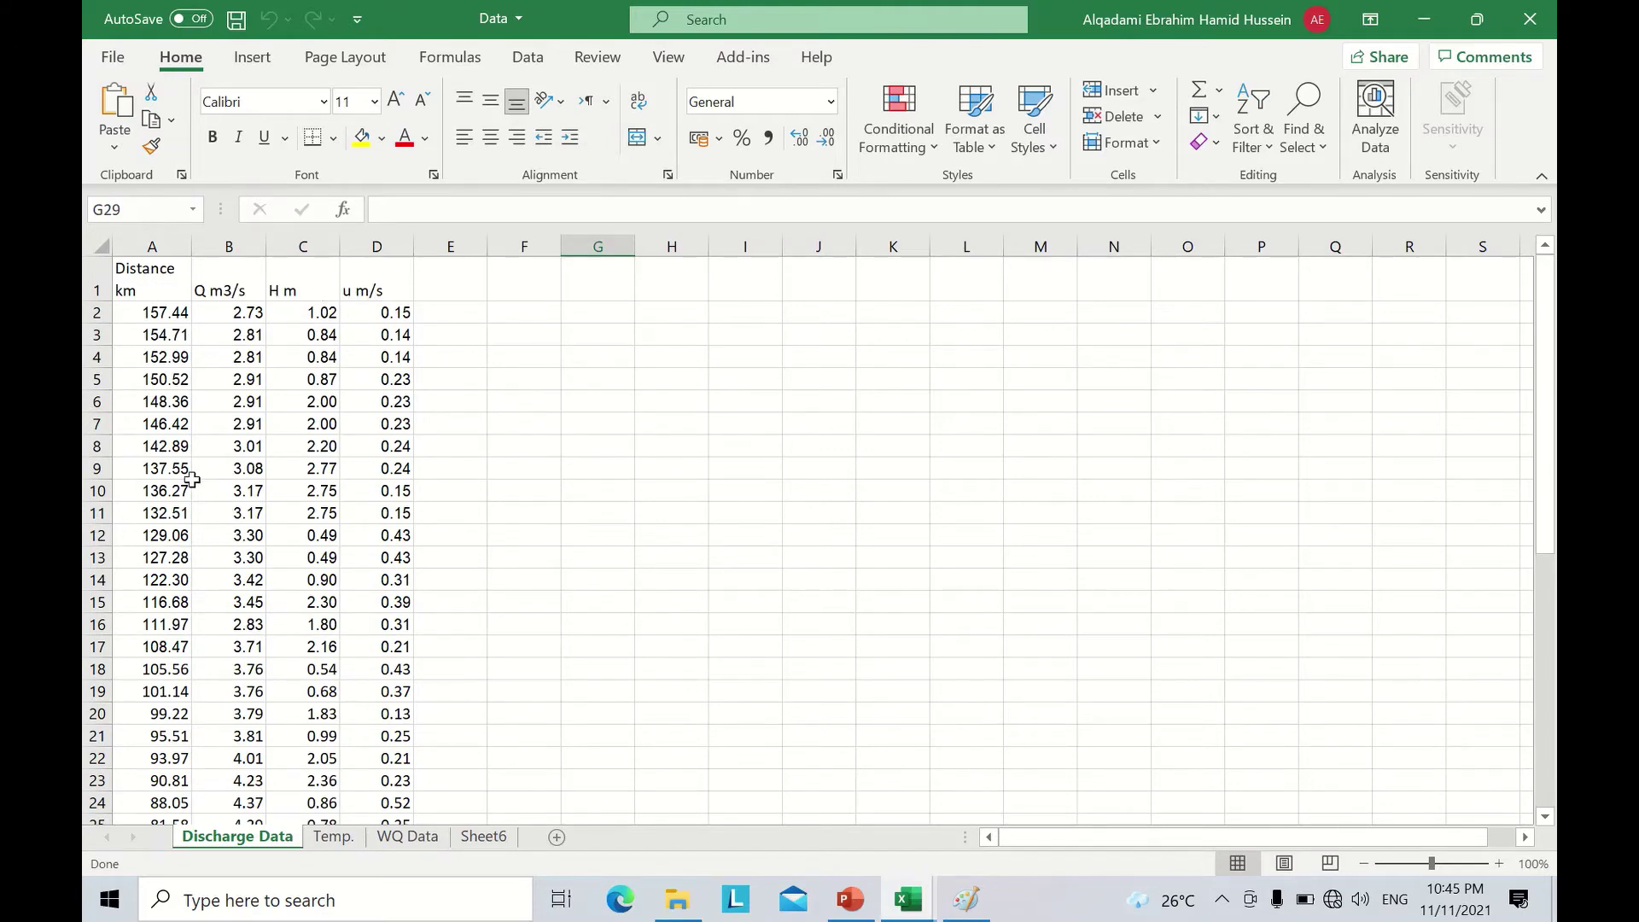
# Review the Discharge Data, Temp. and WQ Data sheets of the Data workbook, returning to Discharge Data.
pyautogui.scroll(-8, 192, 479)
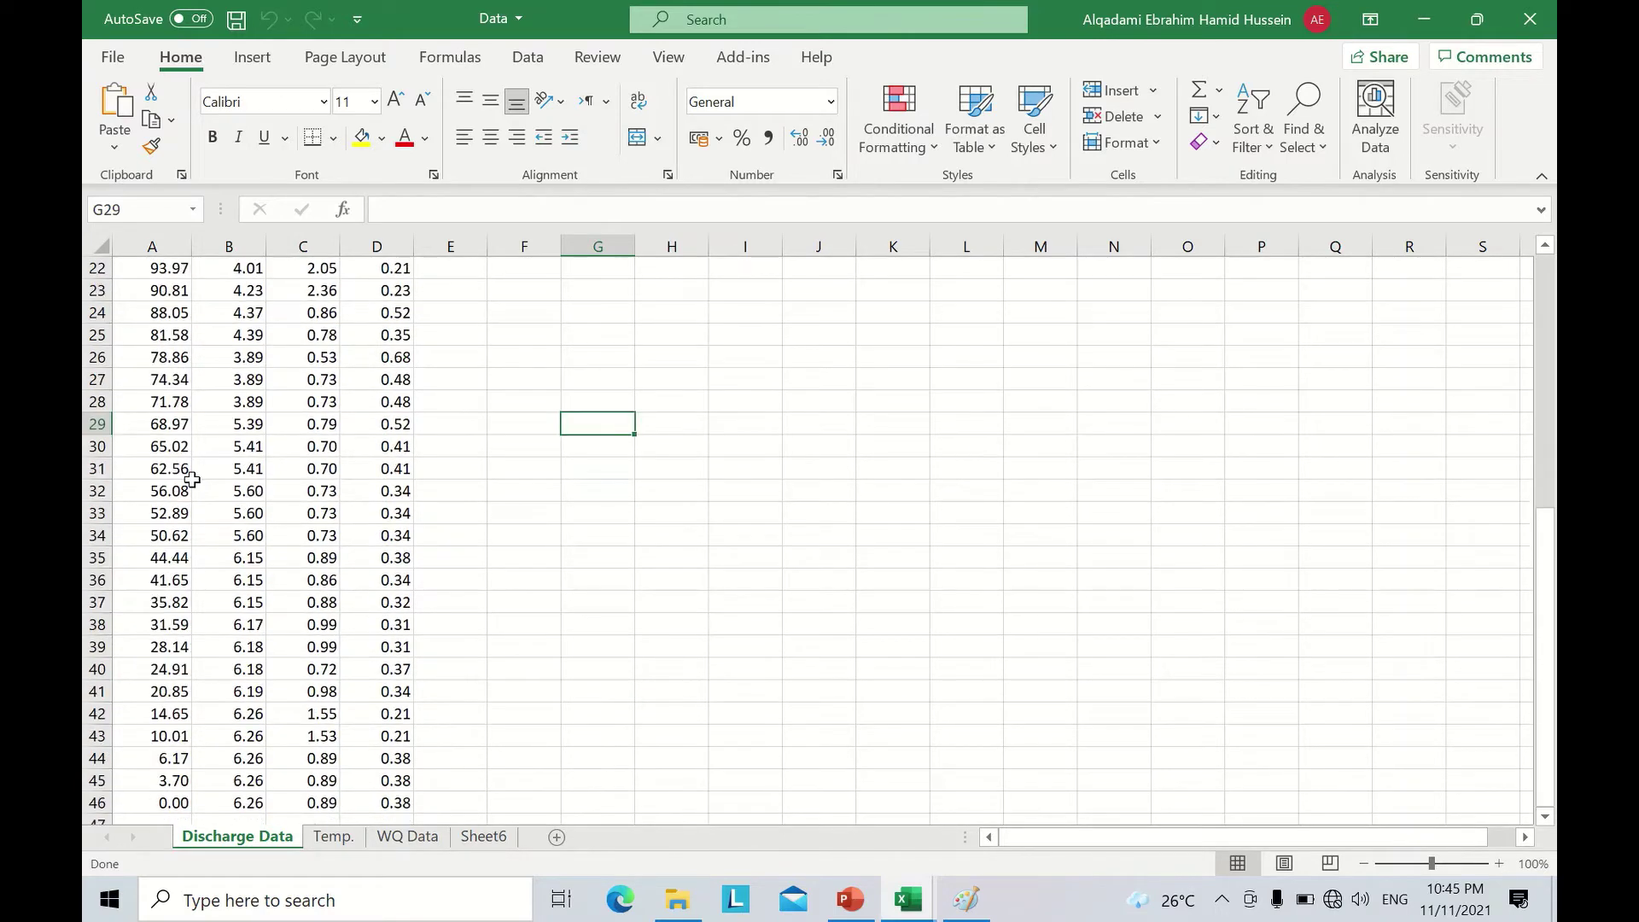
pyautogui.scroll(8, 243, 701)
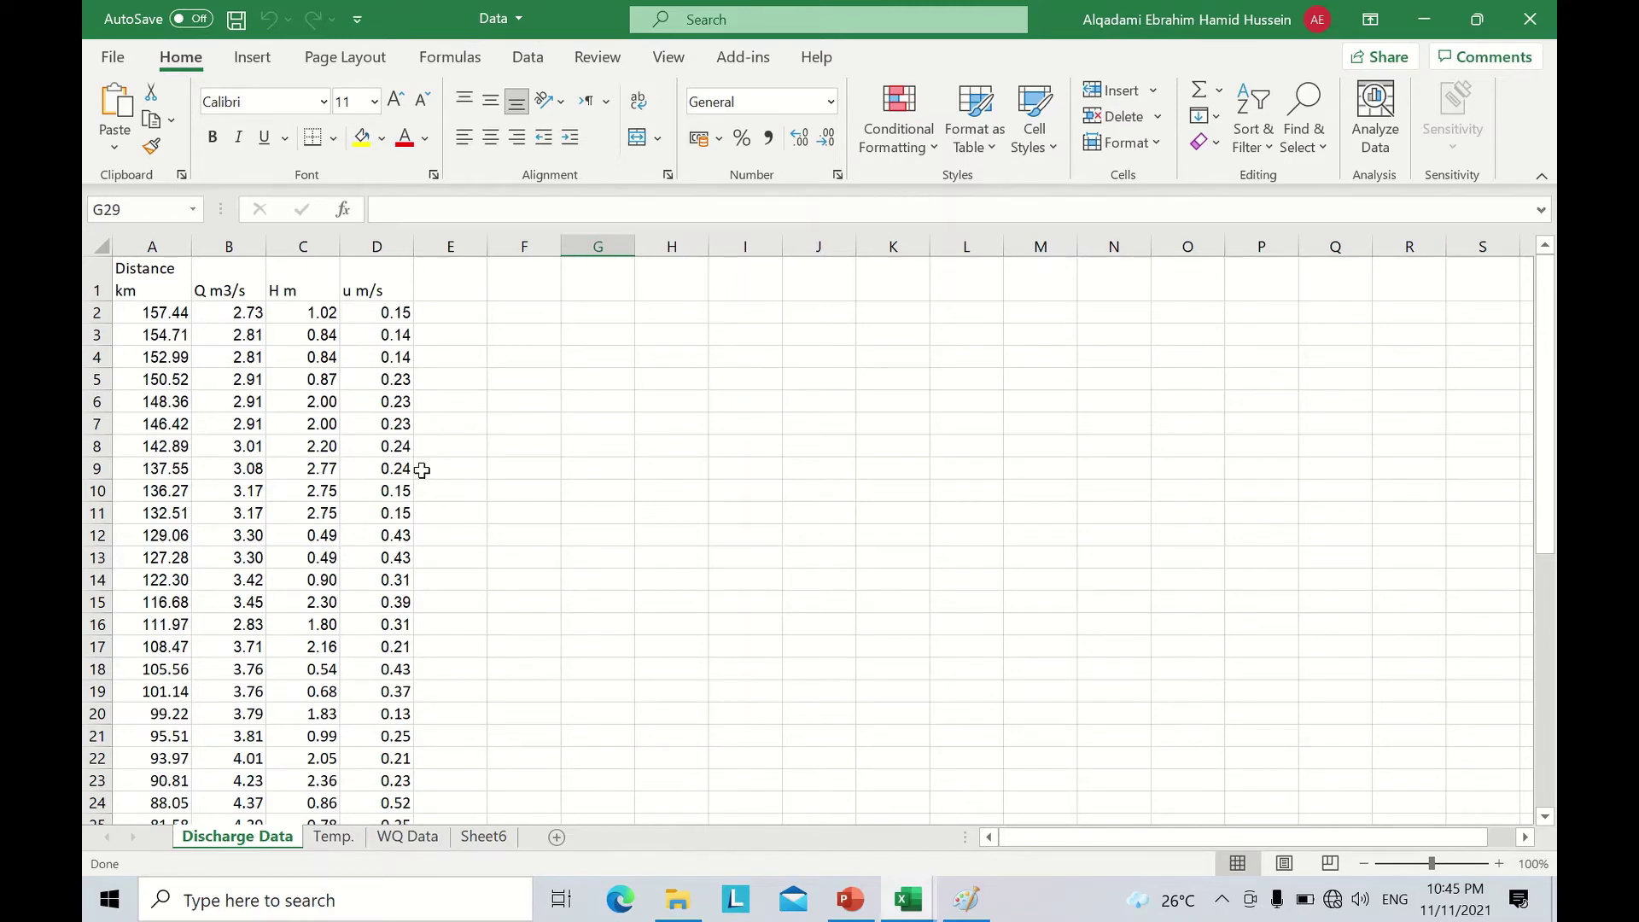
pyautogui.click(333, 837)
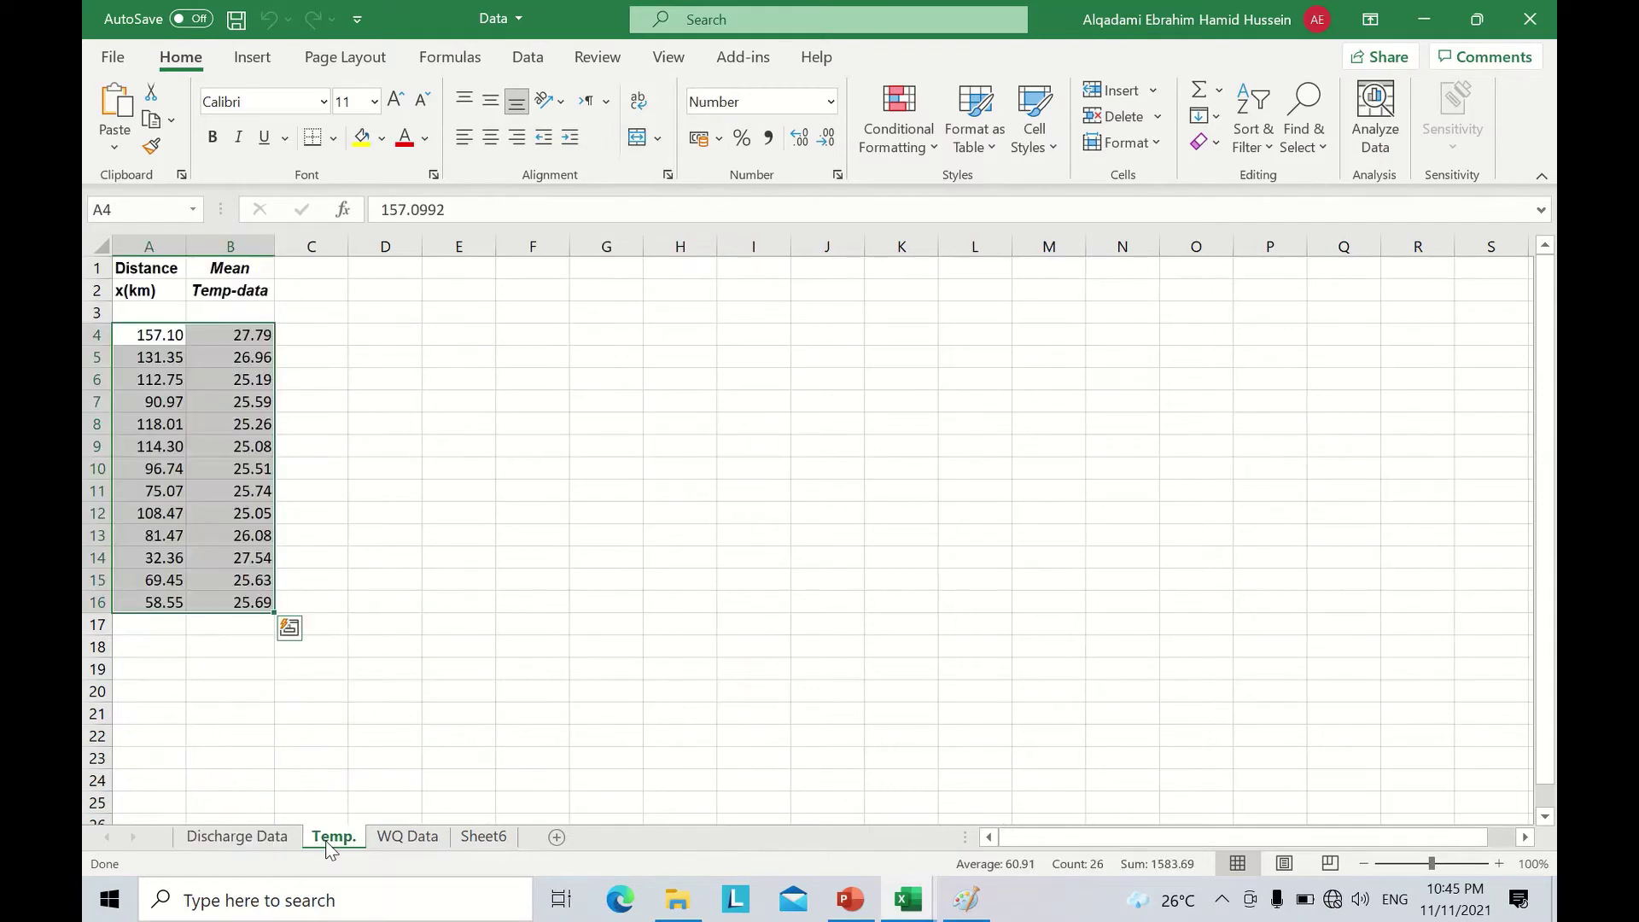
pyautogui.click(404, 841)
pyautogui.click(253, 840)
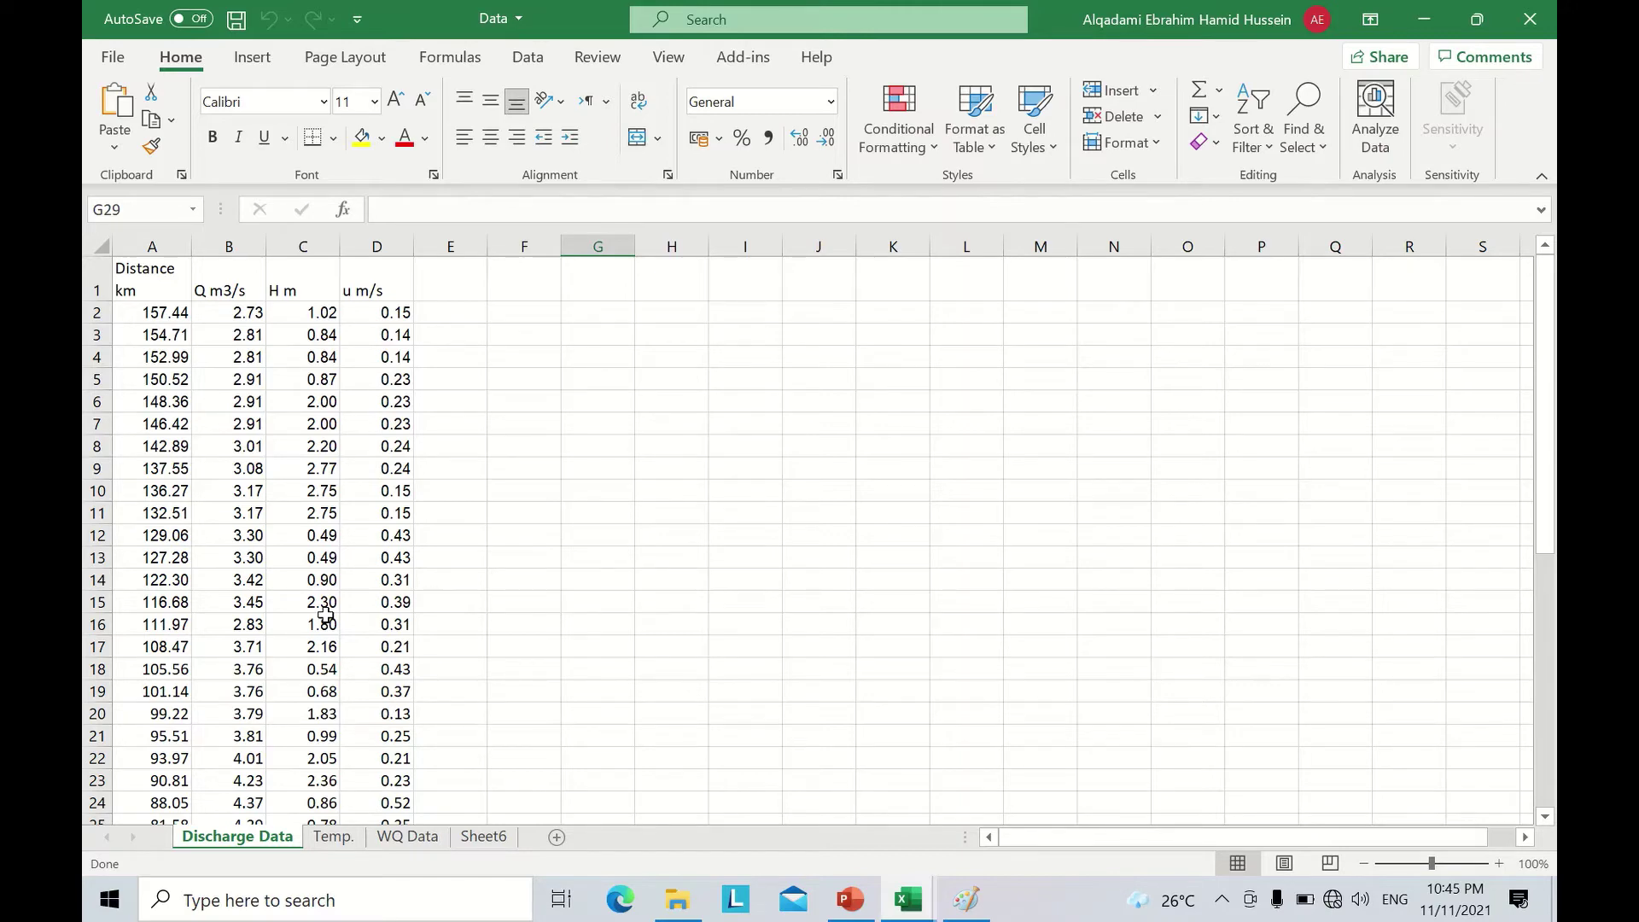
# Copy the distance and Q values from A2:B46 of the Discharge Data sheet.
pyautogui.click(150, 313)
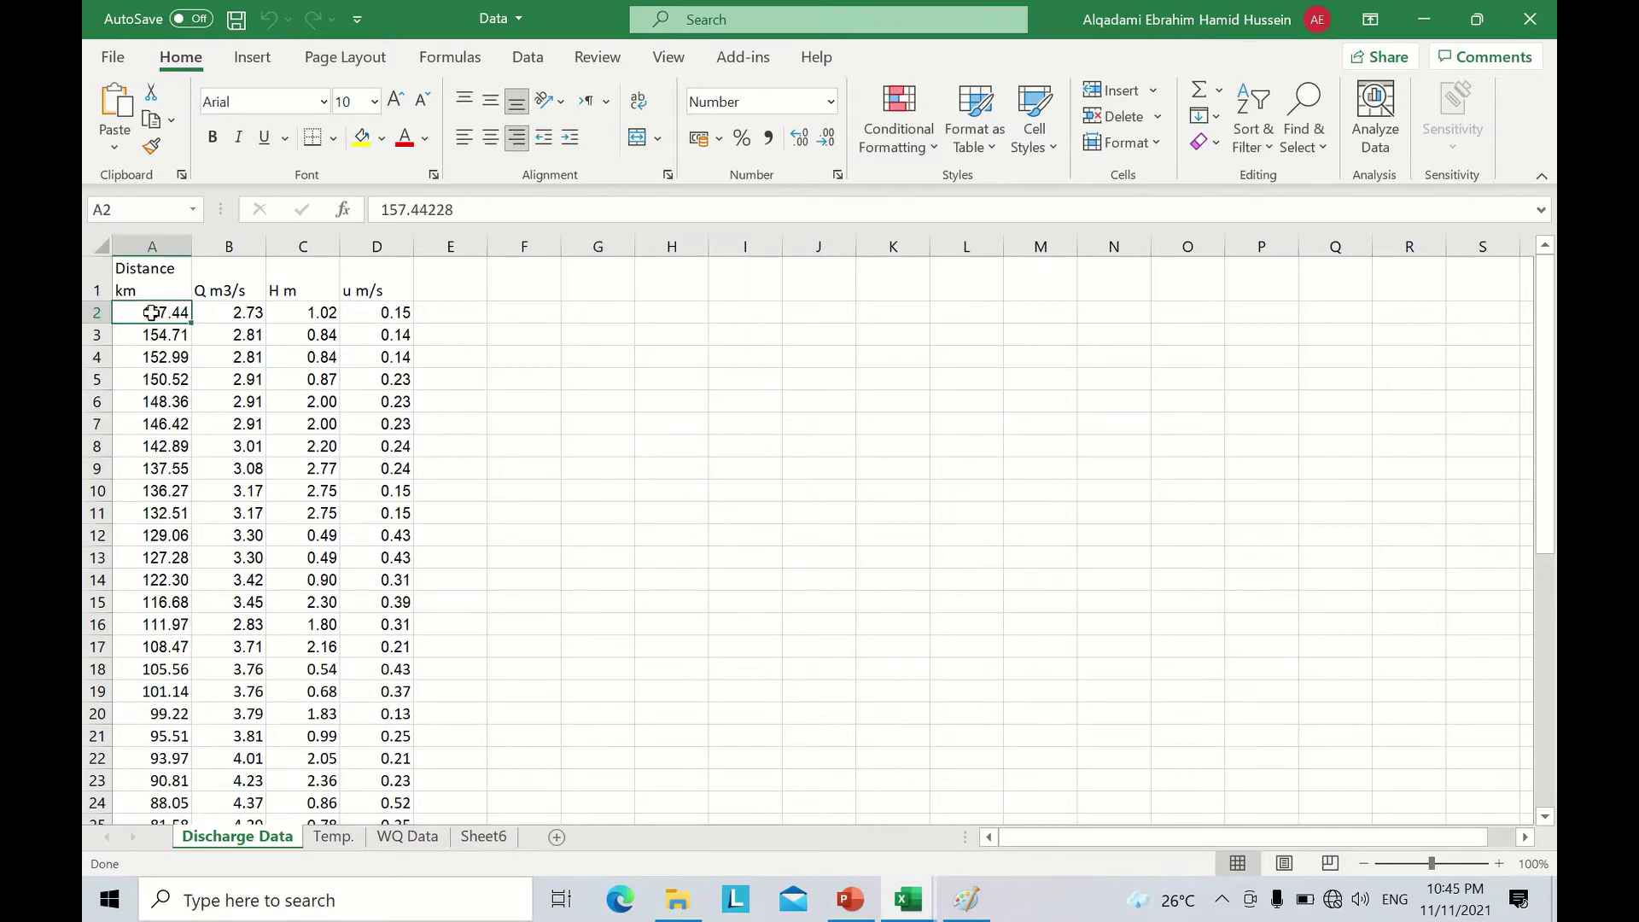
pyautogui.click(217, 314)
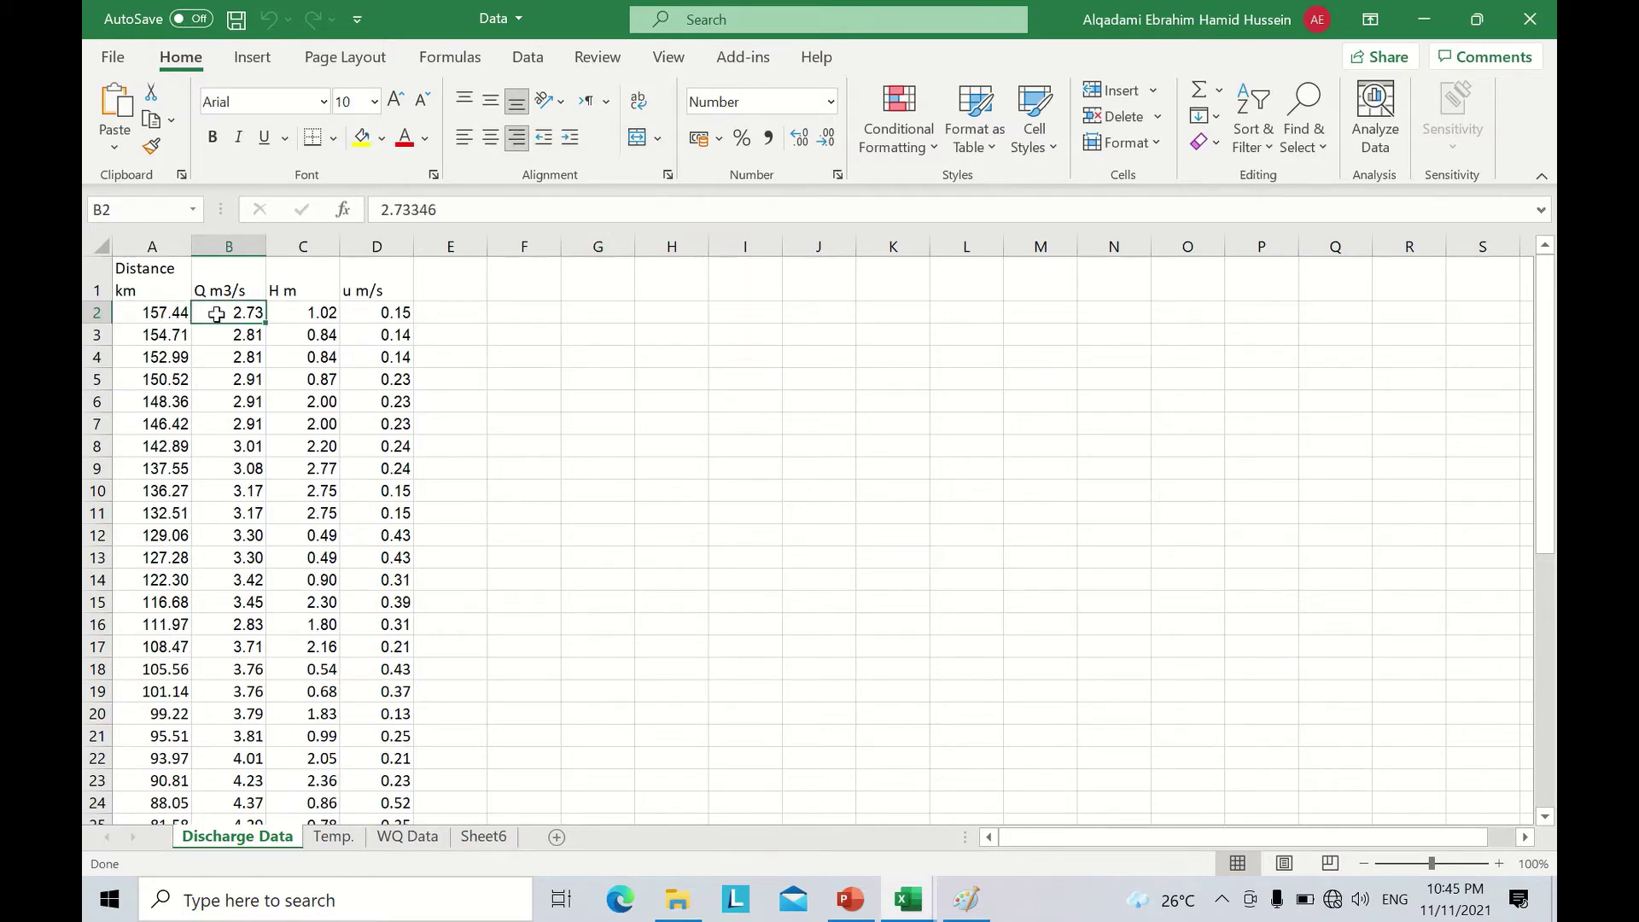
pyautogui.hotkey('shift', 'Left')
pyautogui.hotkey('ctrl', 'shift', 'Down')
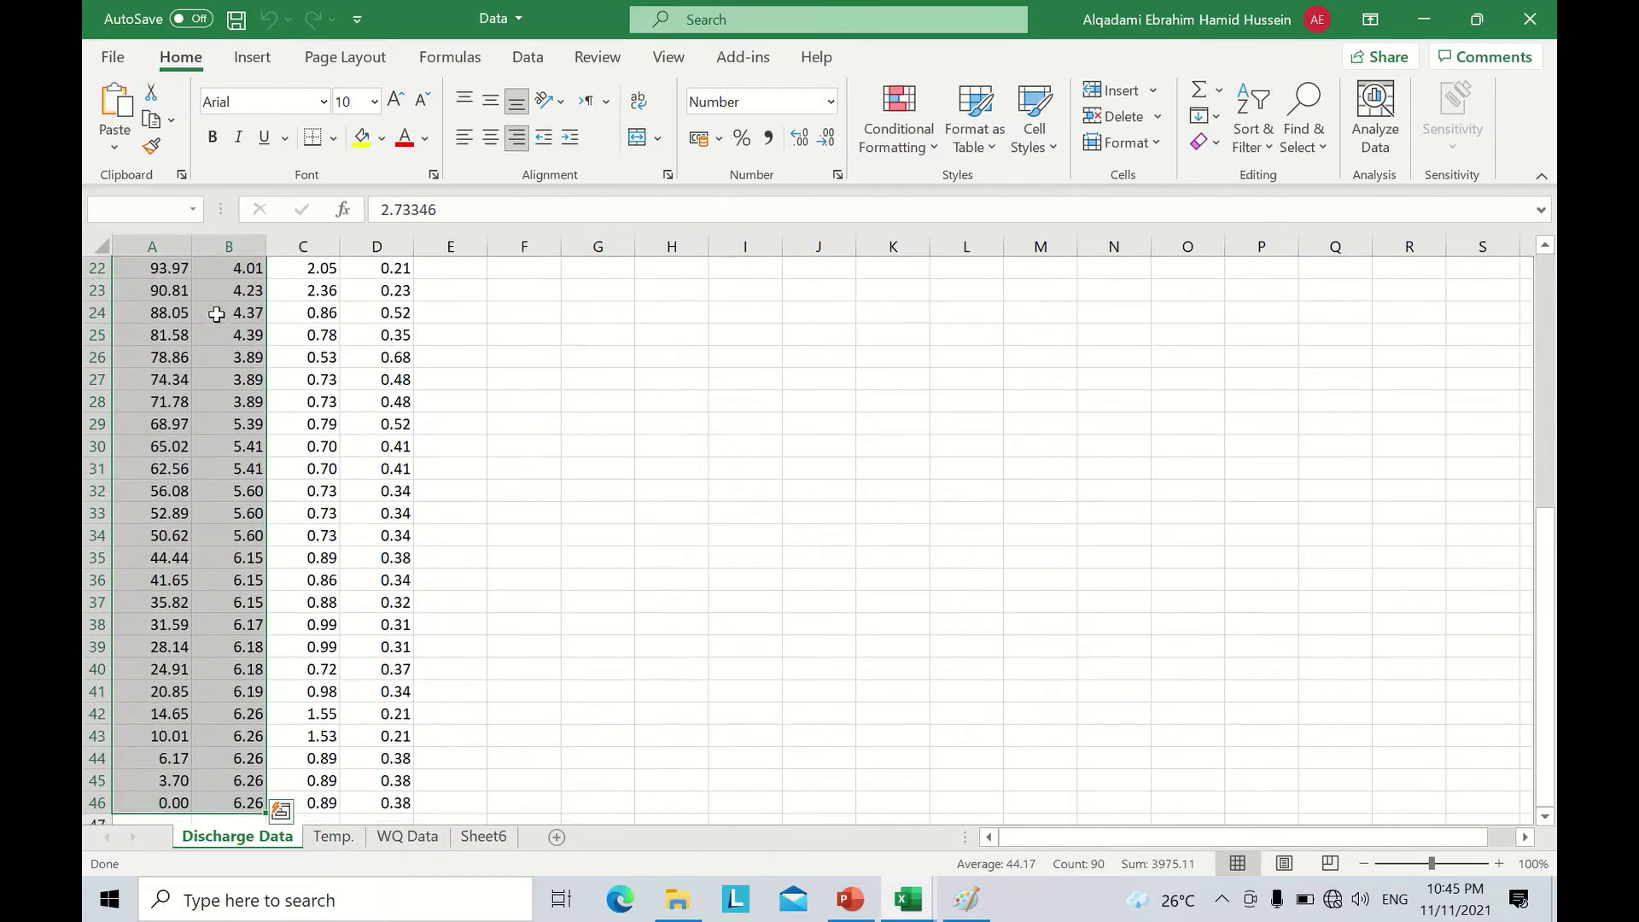
pyautogui.hotkey('ctrl', 'c')
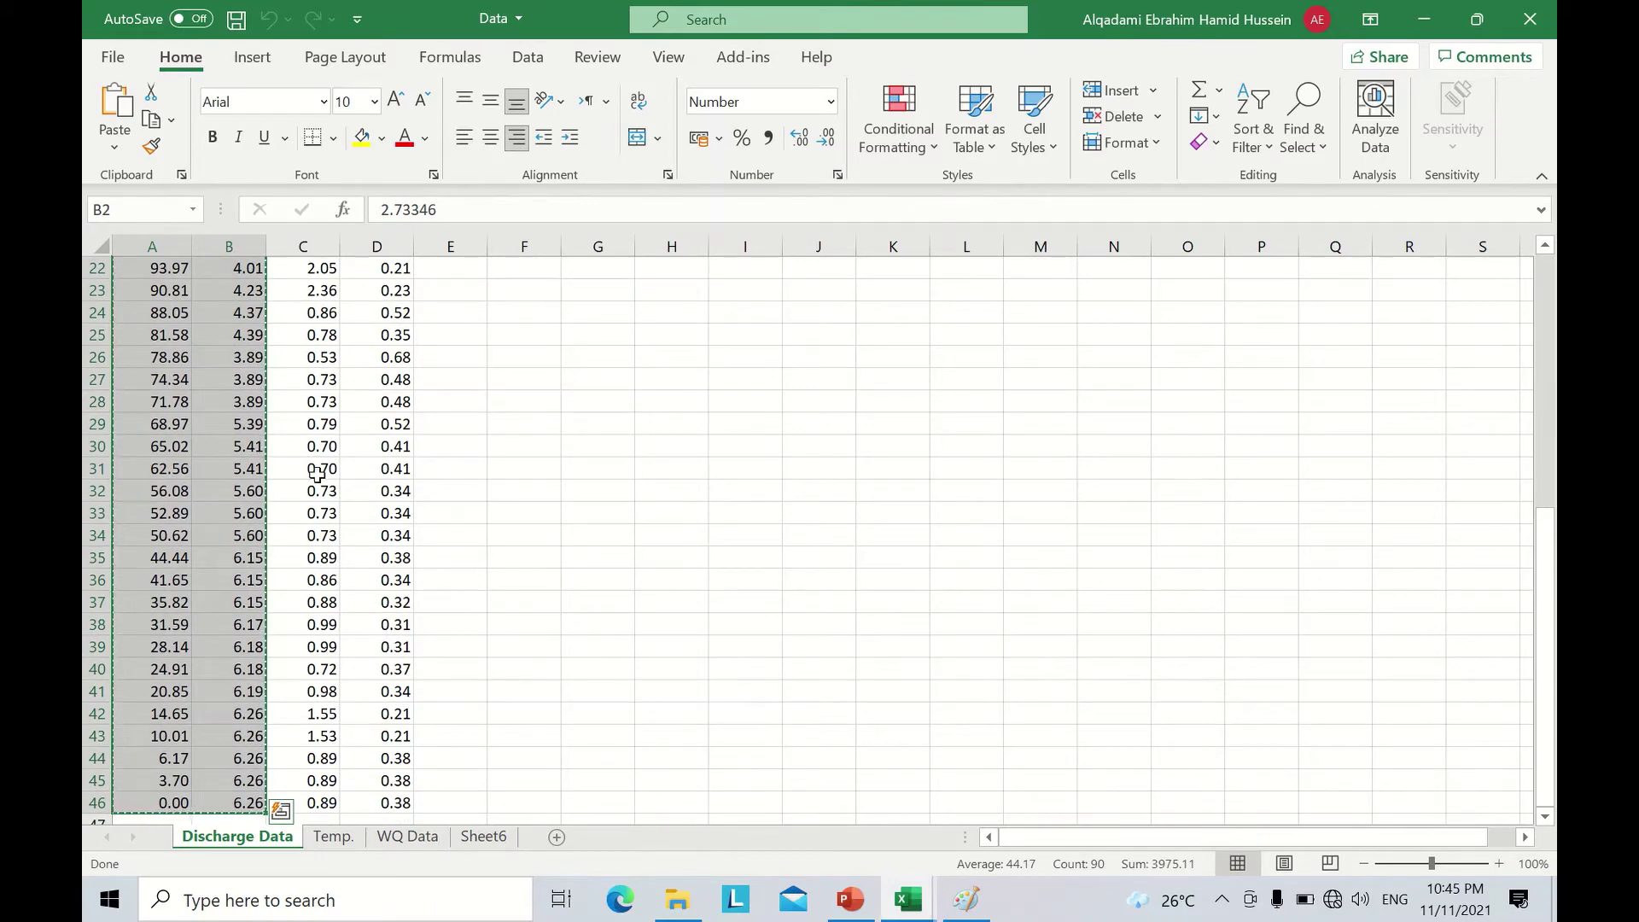
pyautogui.scroll(7, 317, 474)
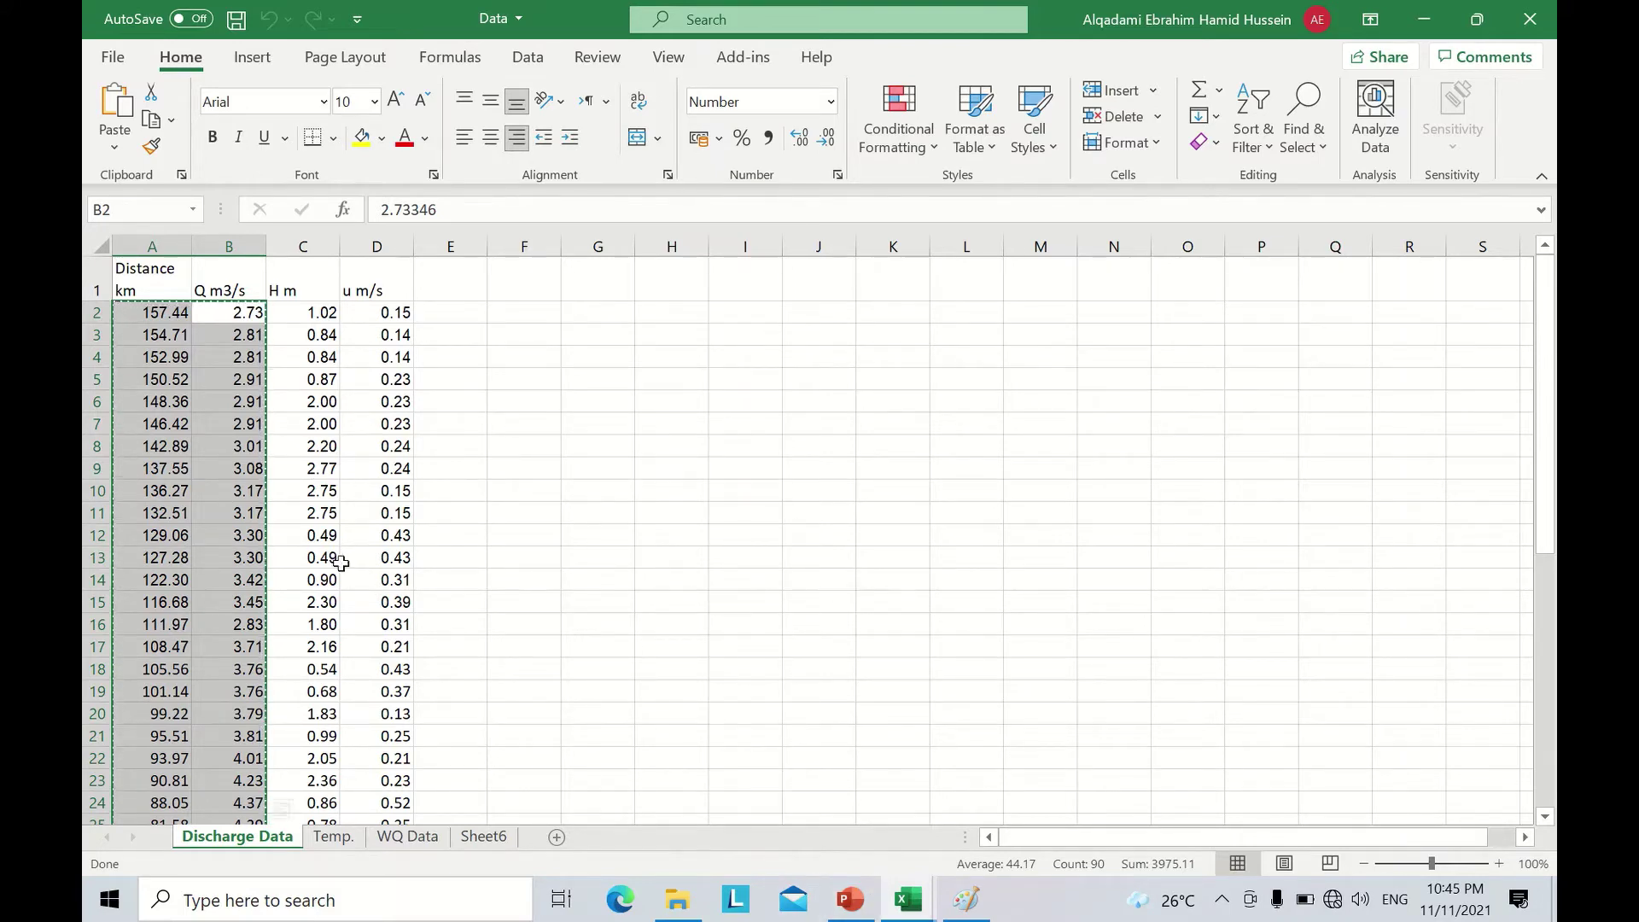
# Switch to the Q2KMasterv2_12b1 workbook and paste the copied distance and flow data as values only into Hydraulics Data from cell B9.
pyautogui.moveTo(908, 903)
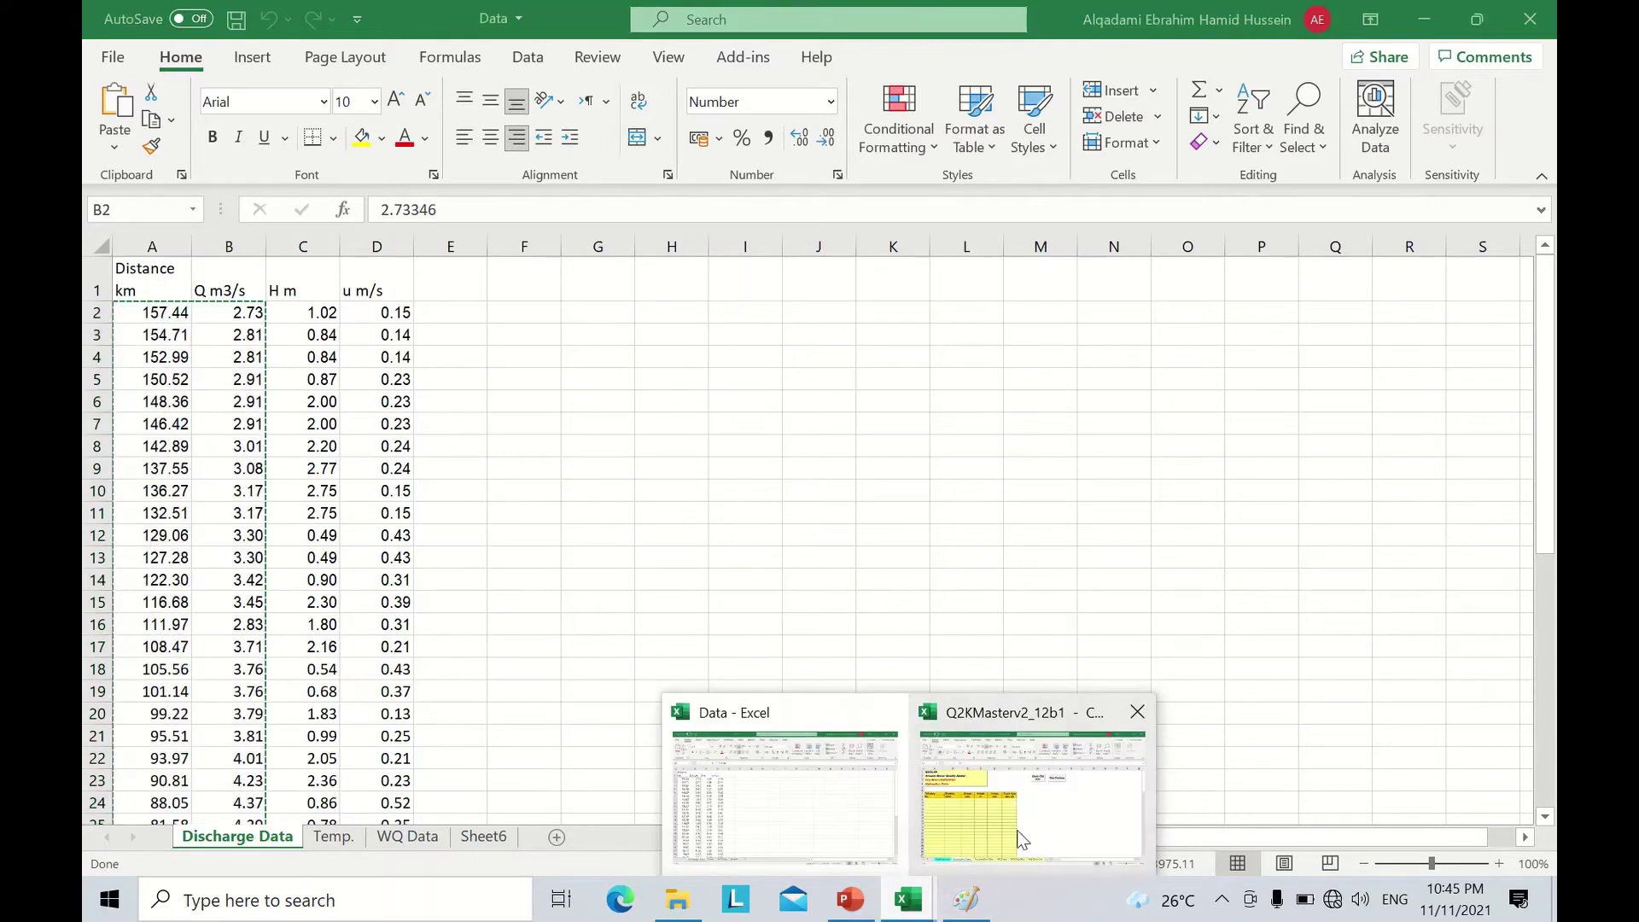
pyautogui.click(1028, 786)
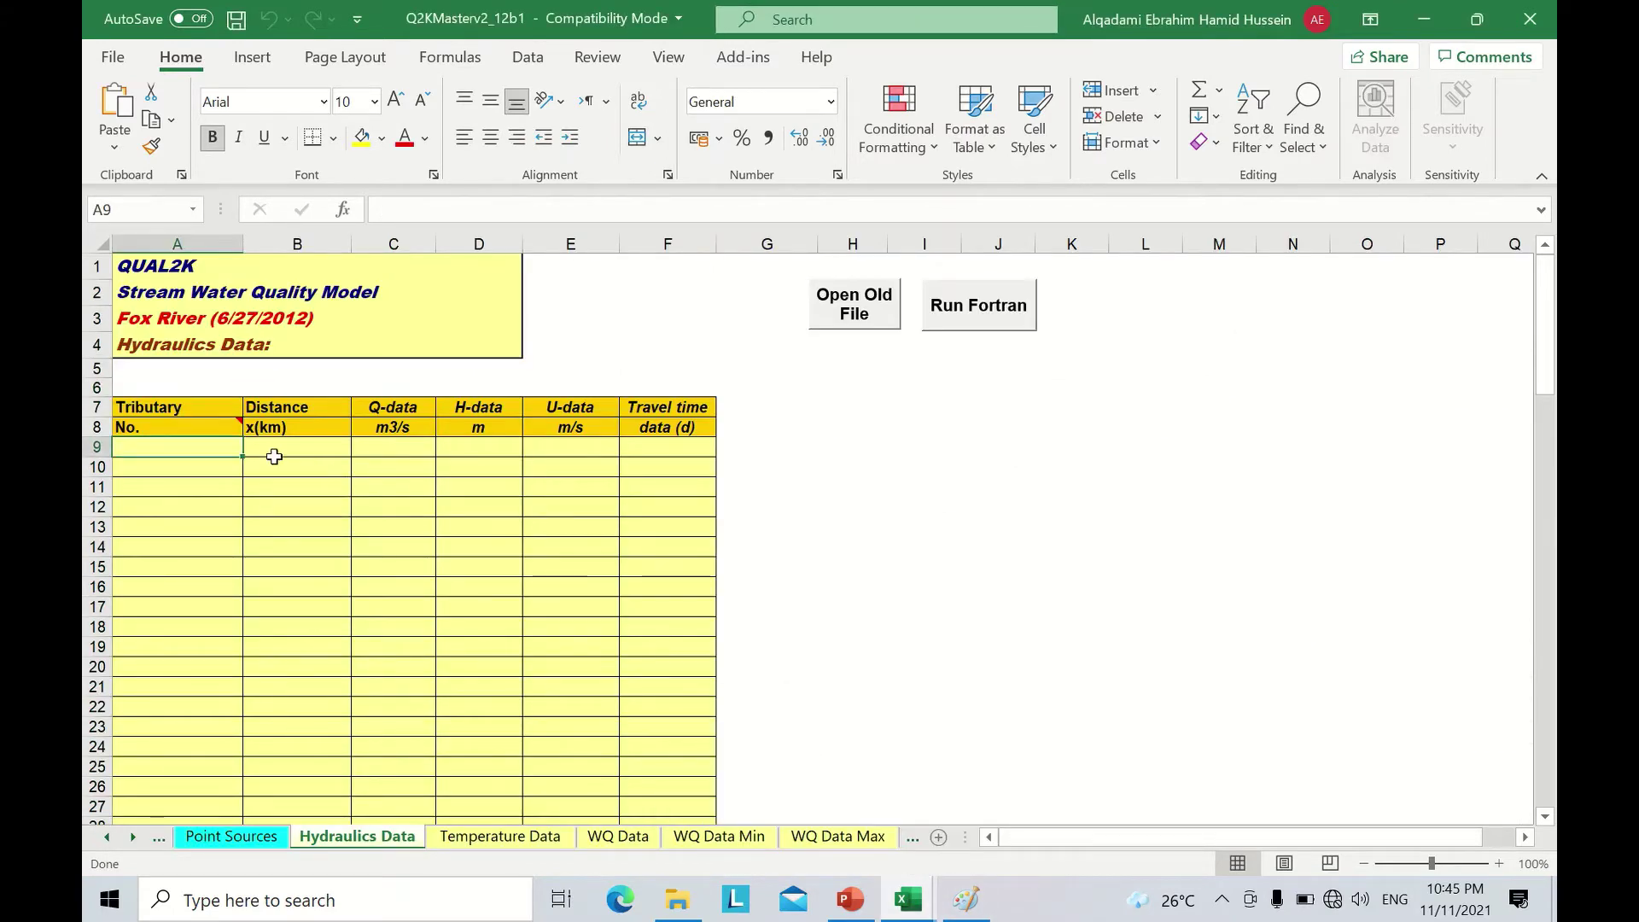
pyautogui.click(288, 451)
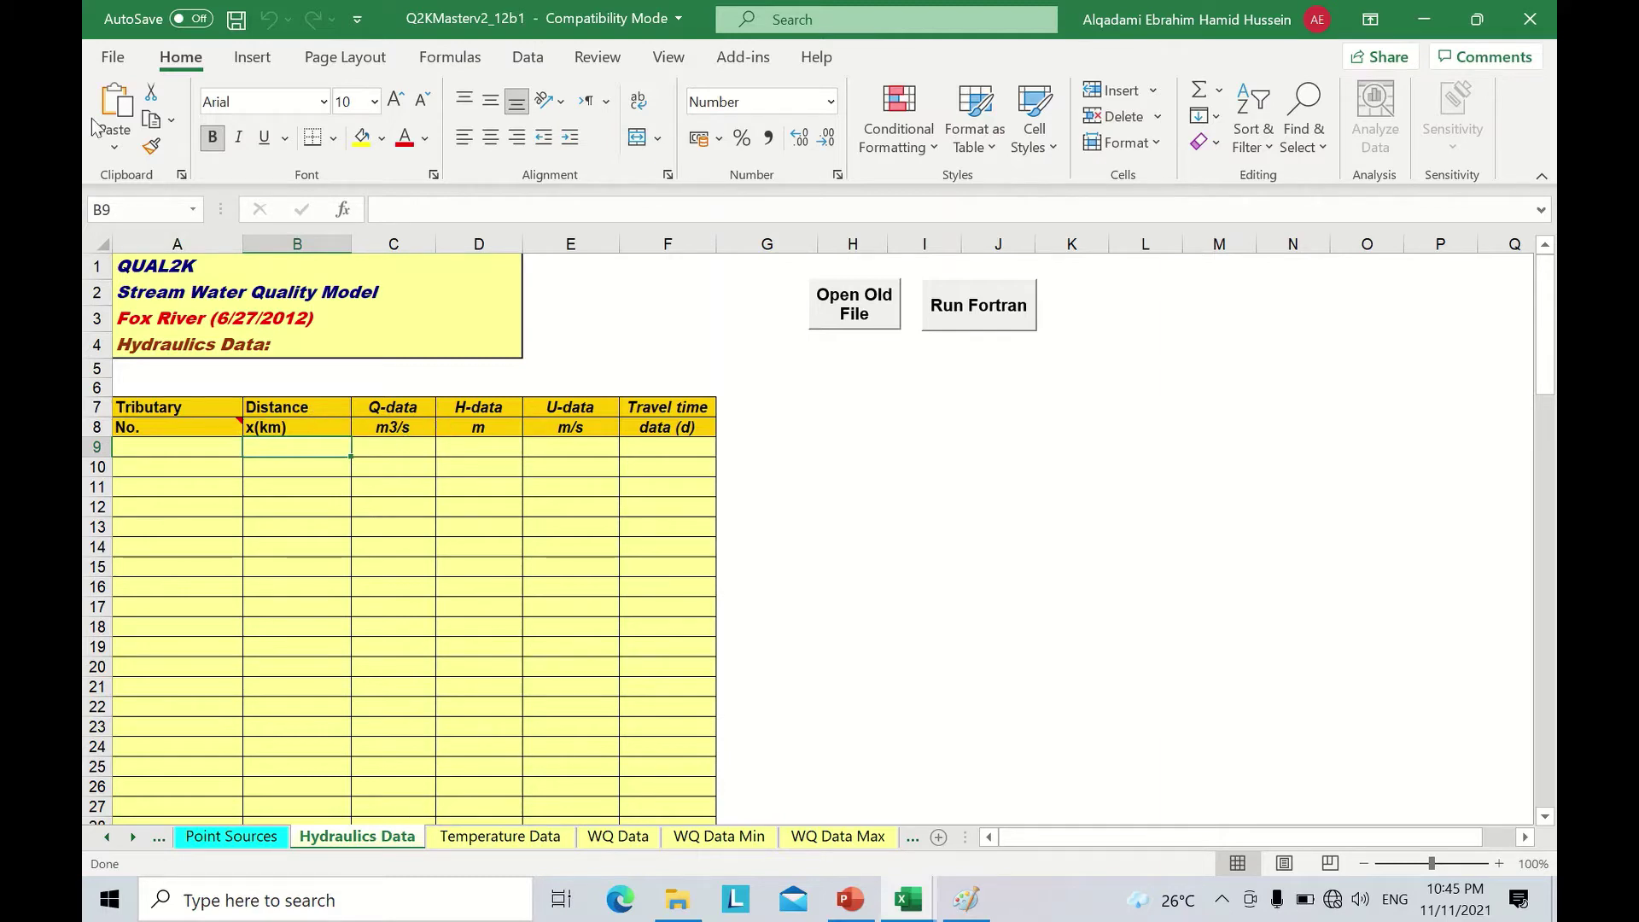
pyautogui.click(115, 147)
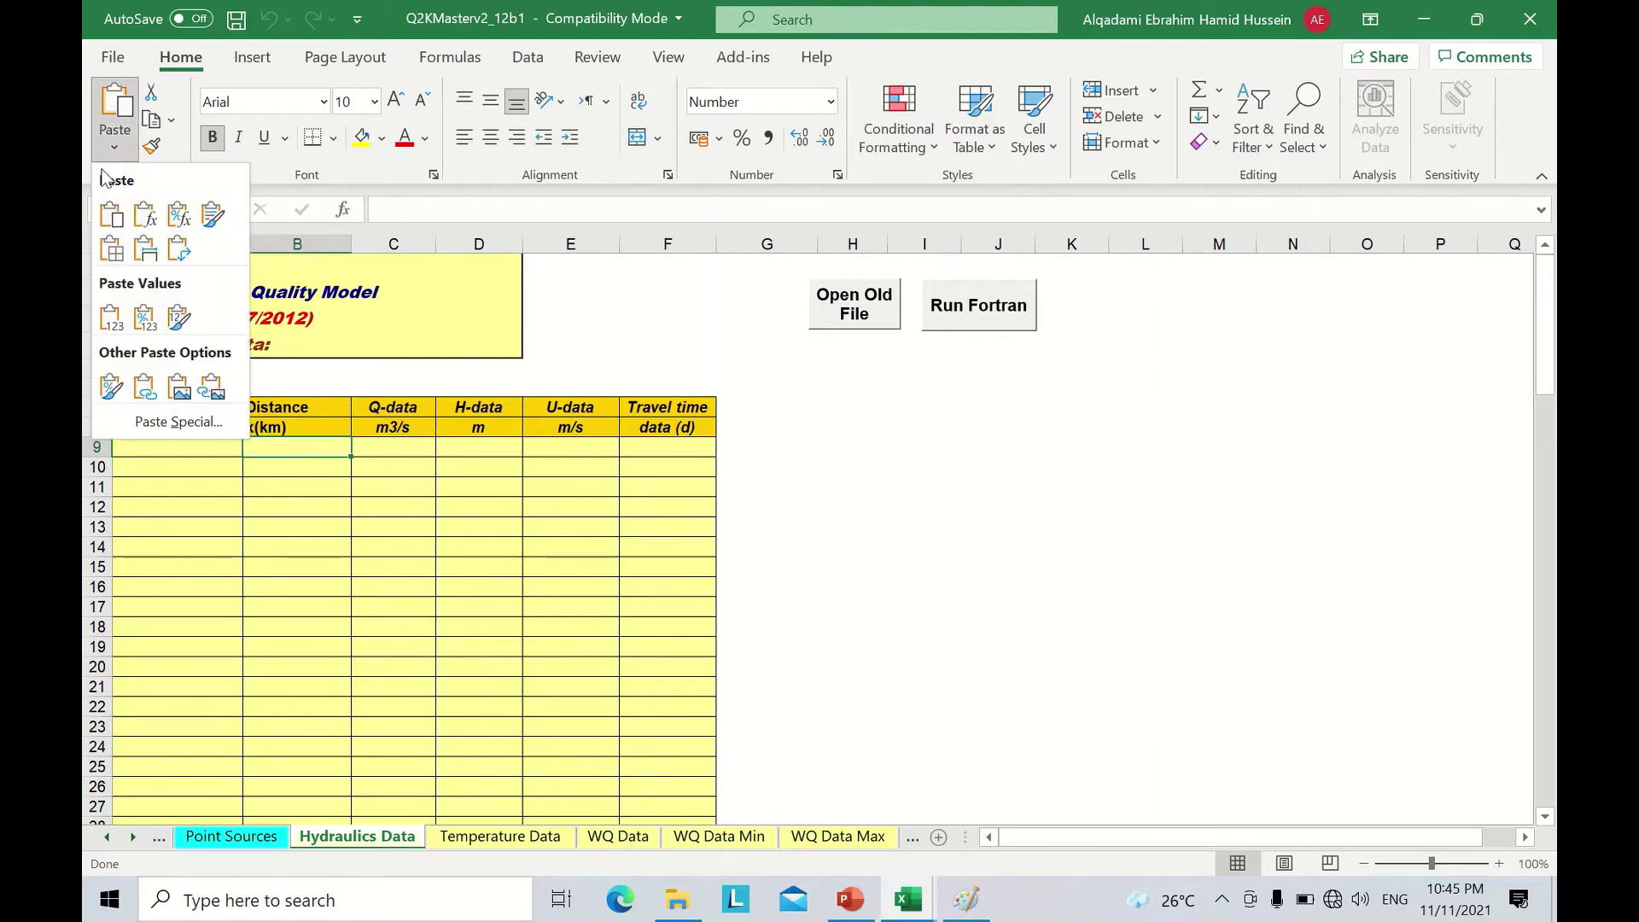
pyautogui.click(114, 318)
pyautogui.scroll(-7, 376, 629)
pyautogui.scroll(-5, 377, 629)
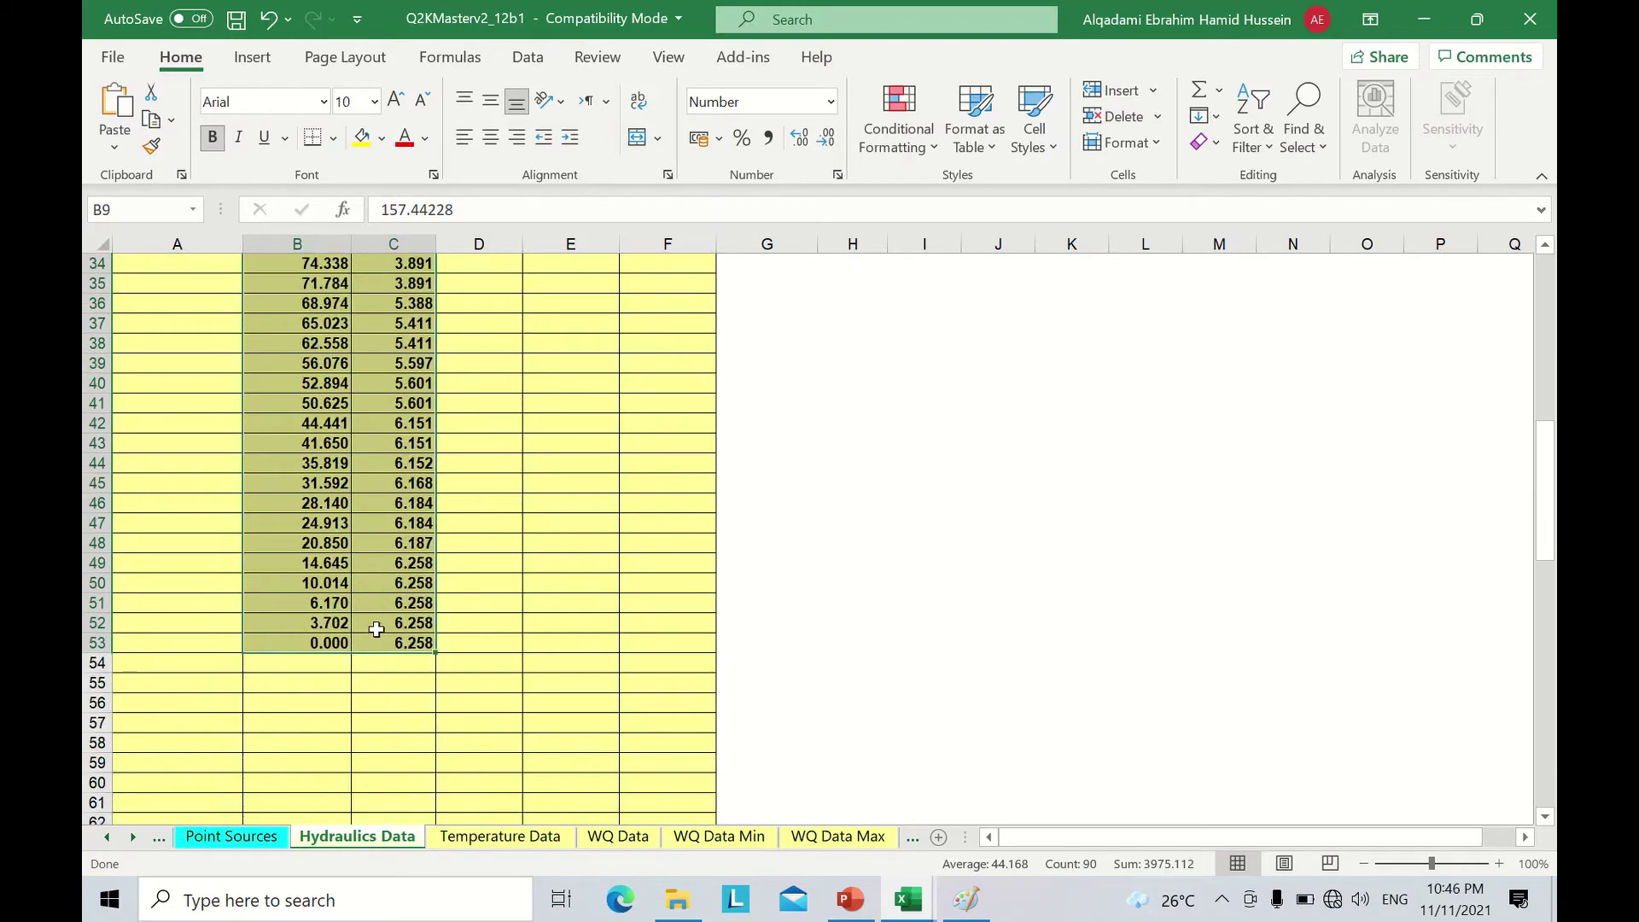
pyautogui.scroll(12, 377, 629)
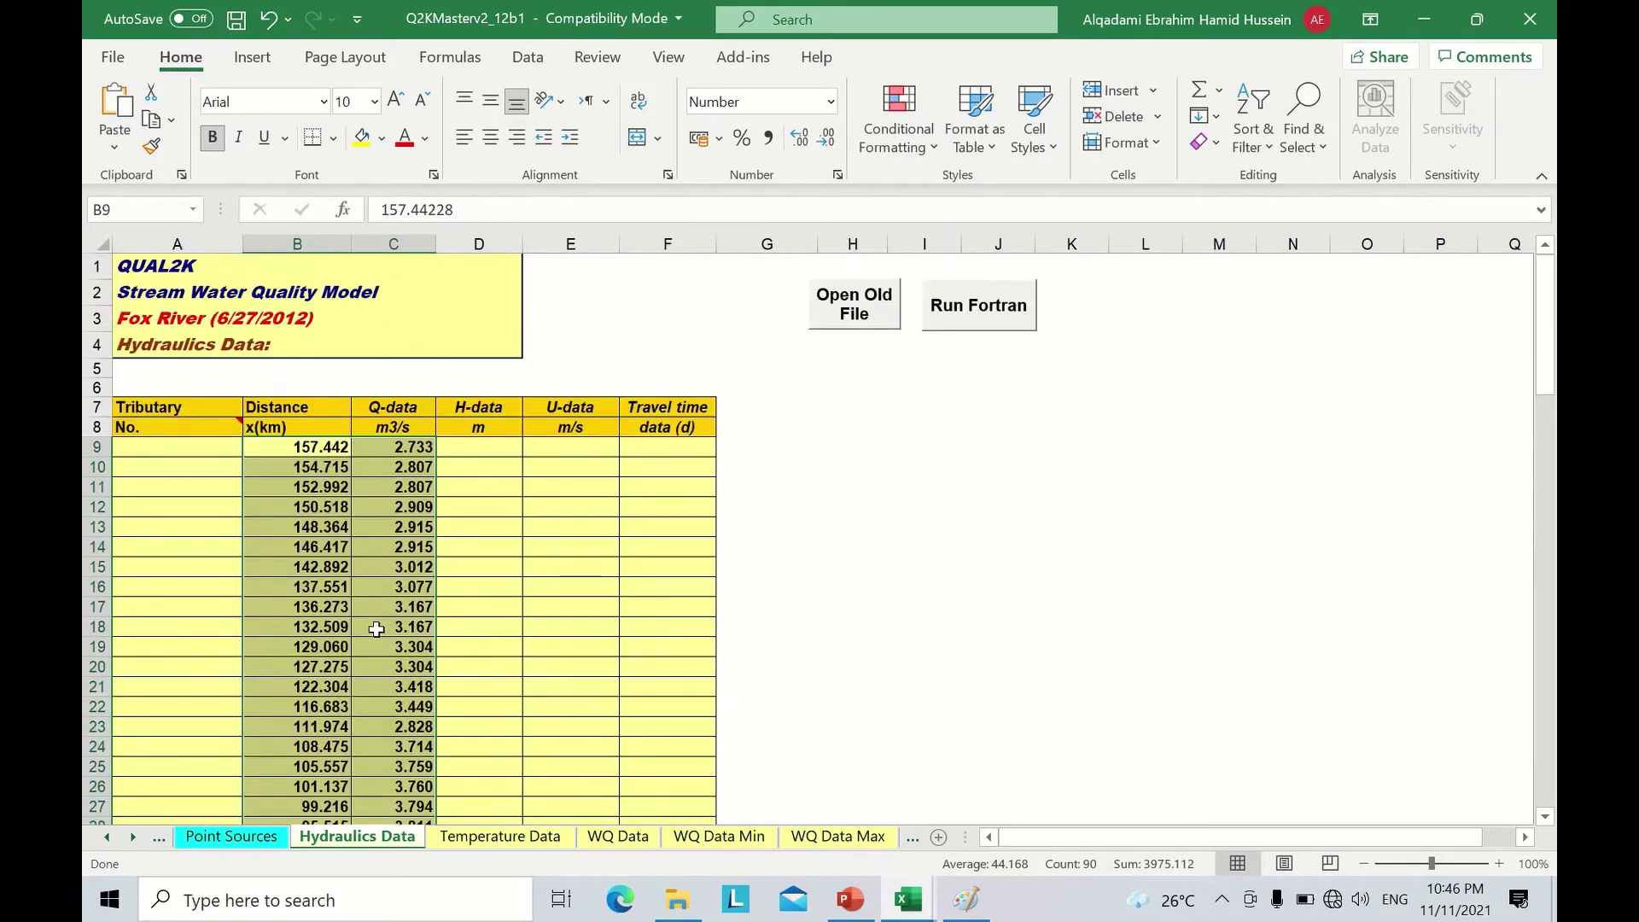
# Enter tributary number 0 in A9 and fill it down for every row that holds distance and flow data.
pyautogui.click(226, 446)
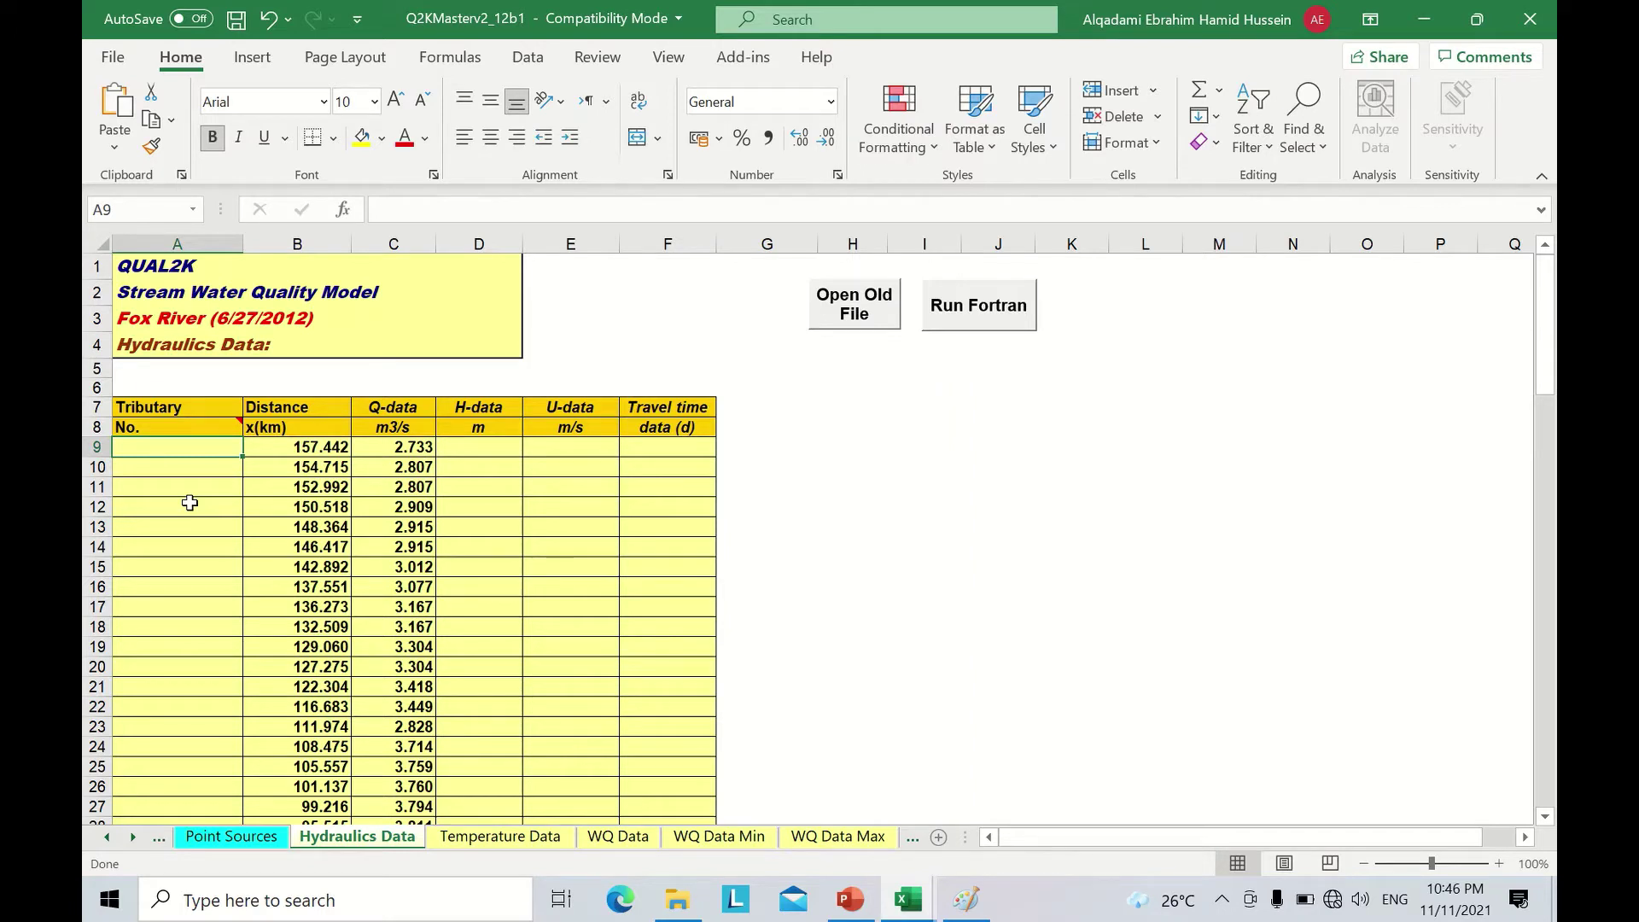
pyautogui.write('0')
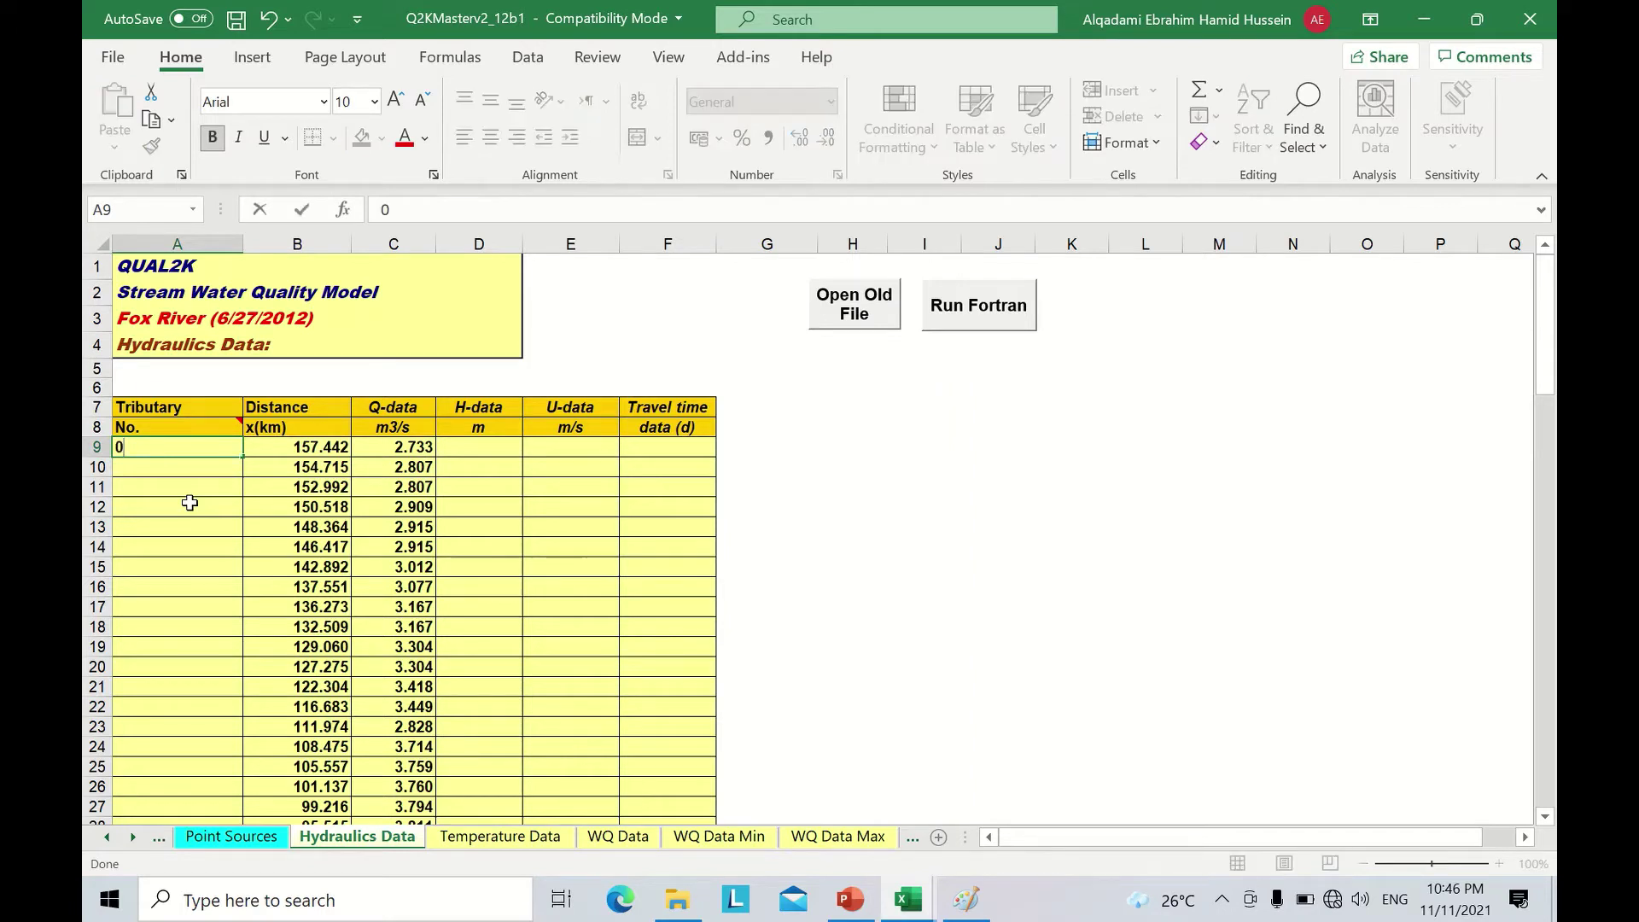
pyautogui.doubleClick(245, 459)
pyautogui.scroll(-6, 289, 601)
pyautogui.scroll(-6, 289, 601)
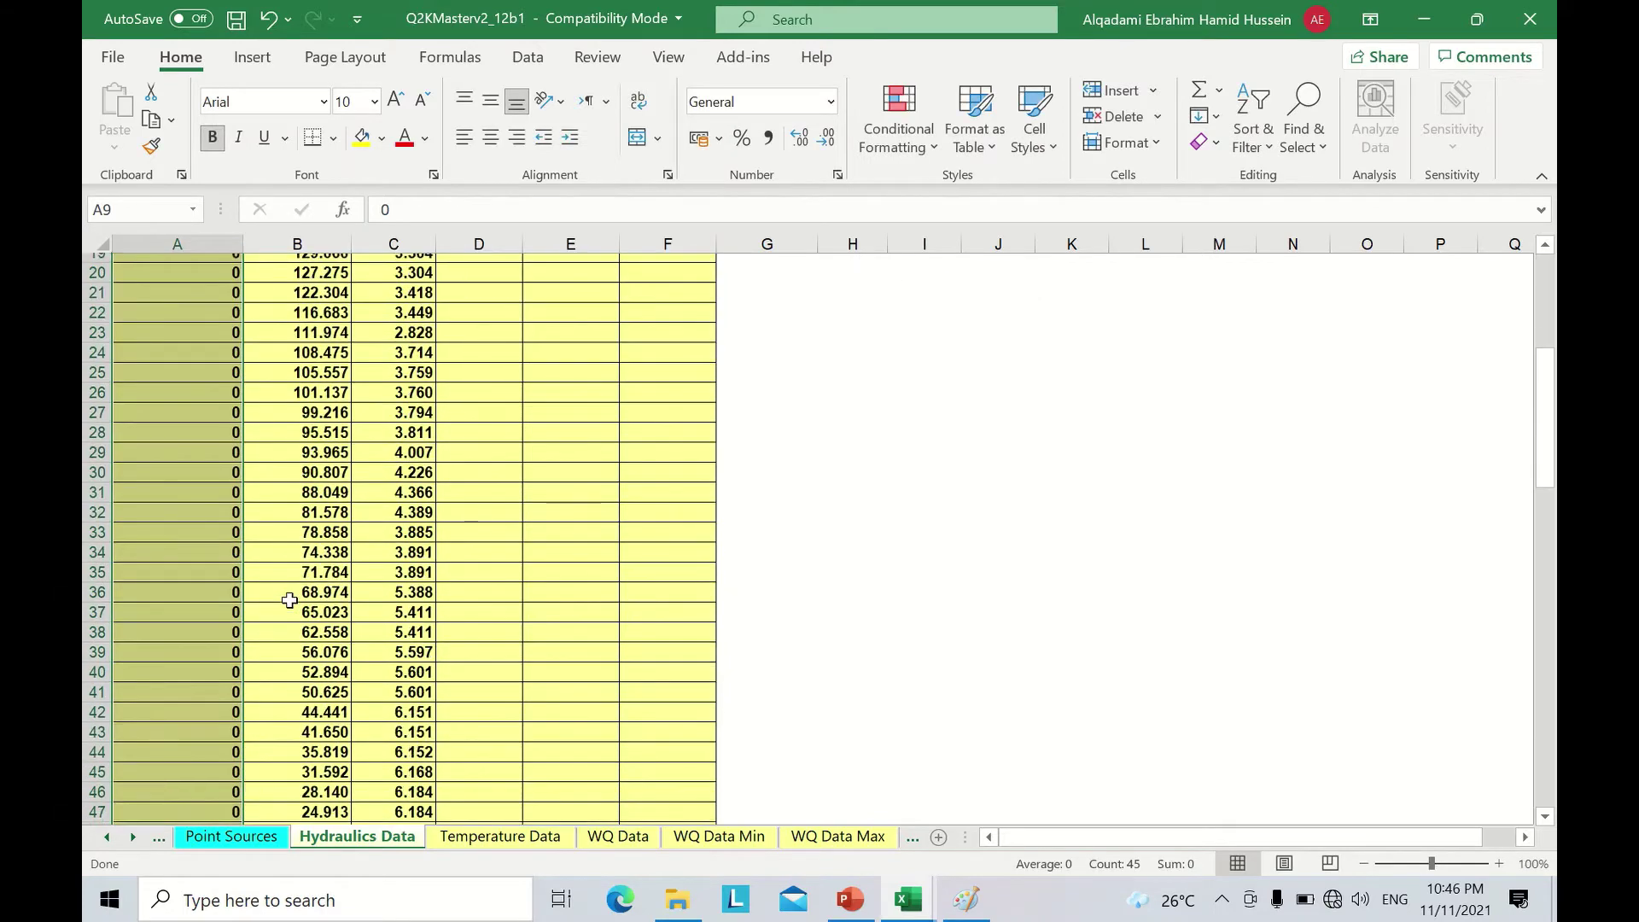
pyautogui.scroll(5, 289, 601)
pyautogui.scroll(7, 289, 601)
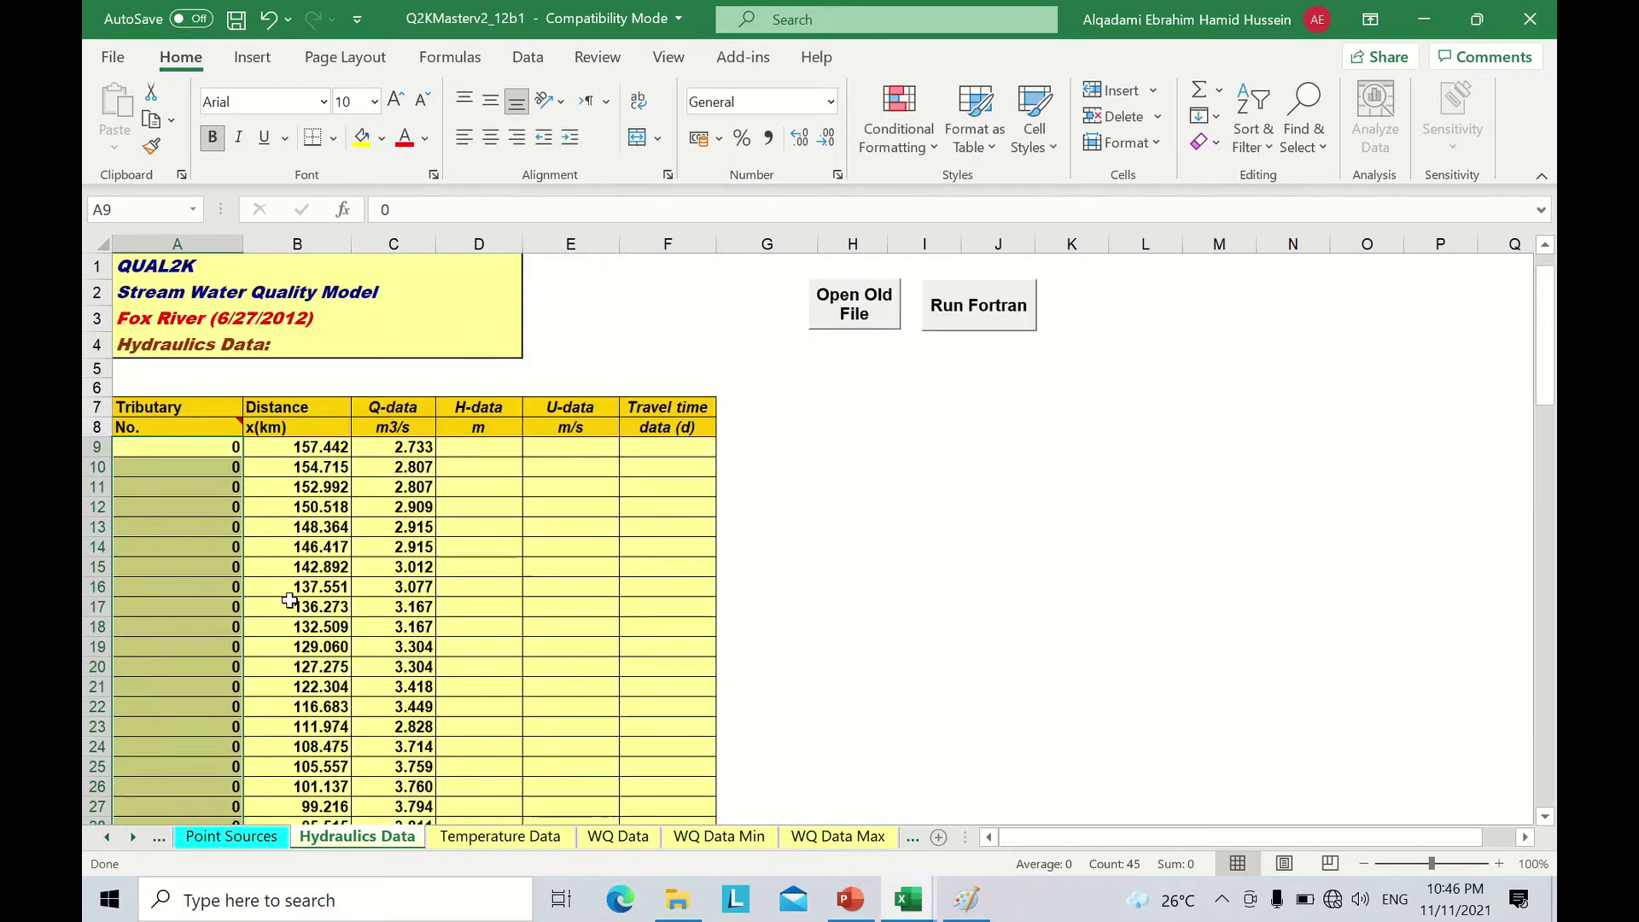
pyautogui.click(571, 527)
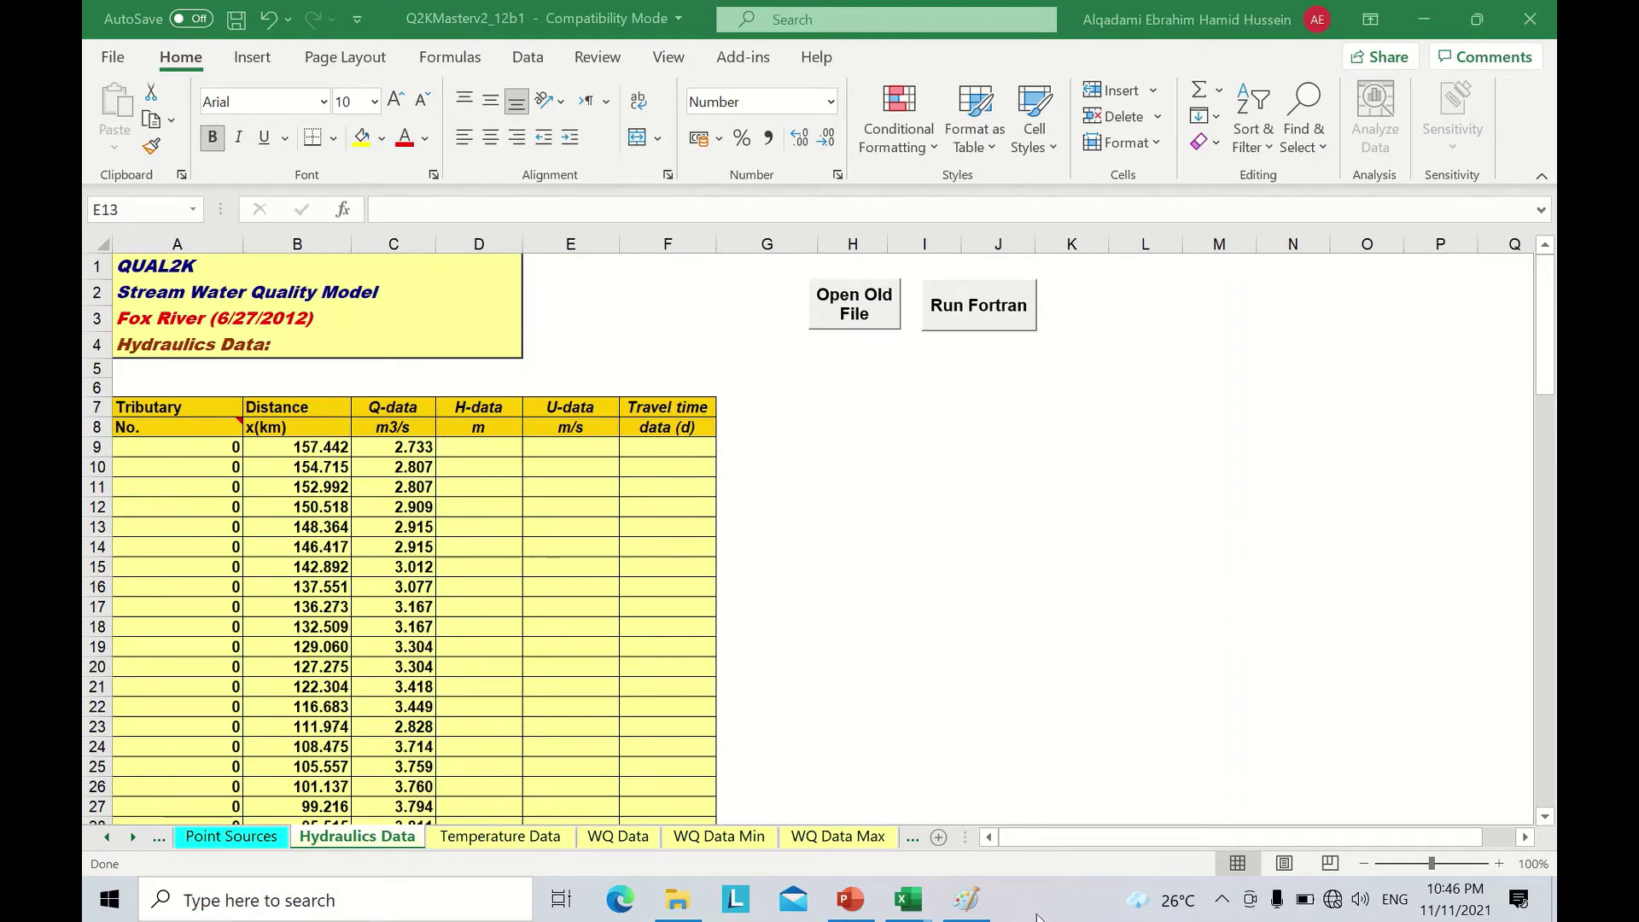
# Switch to Paint, draw a long diagonal river line crossed by nine short reach marks, and return to the QUAL2K workbook.
pyautogui.click(966, 899)
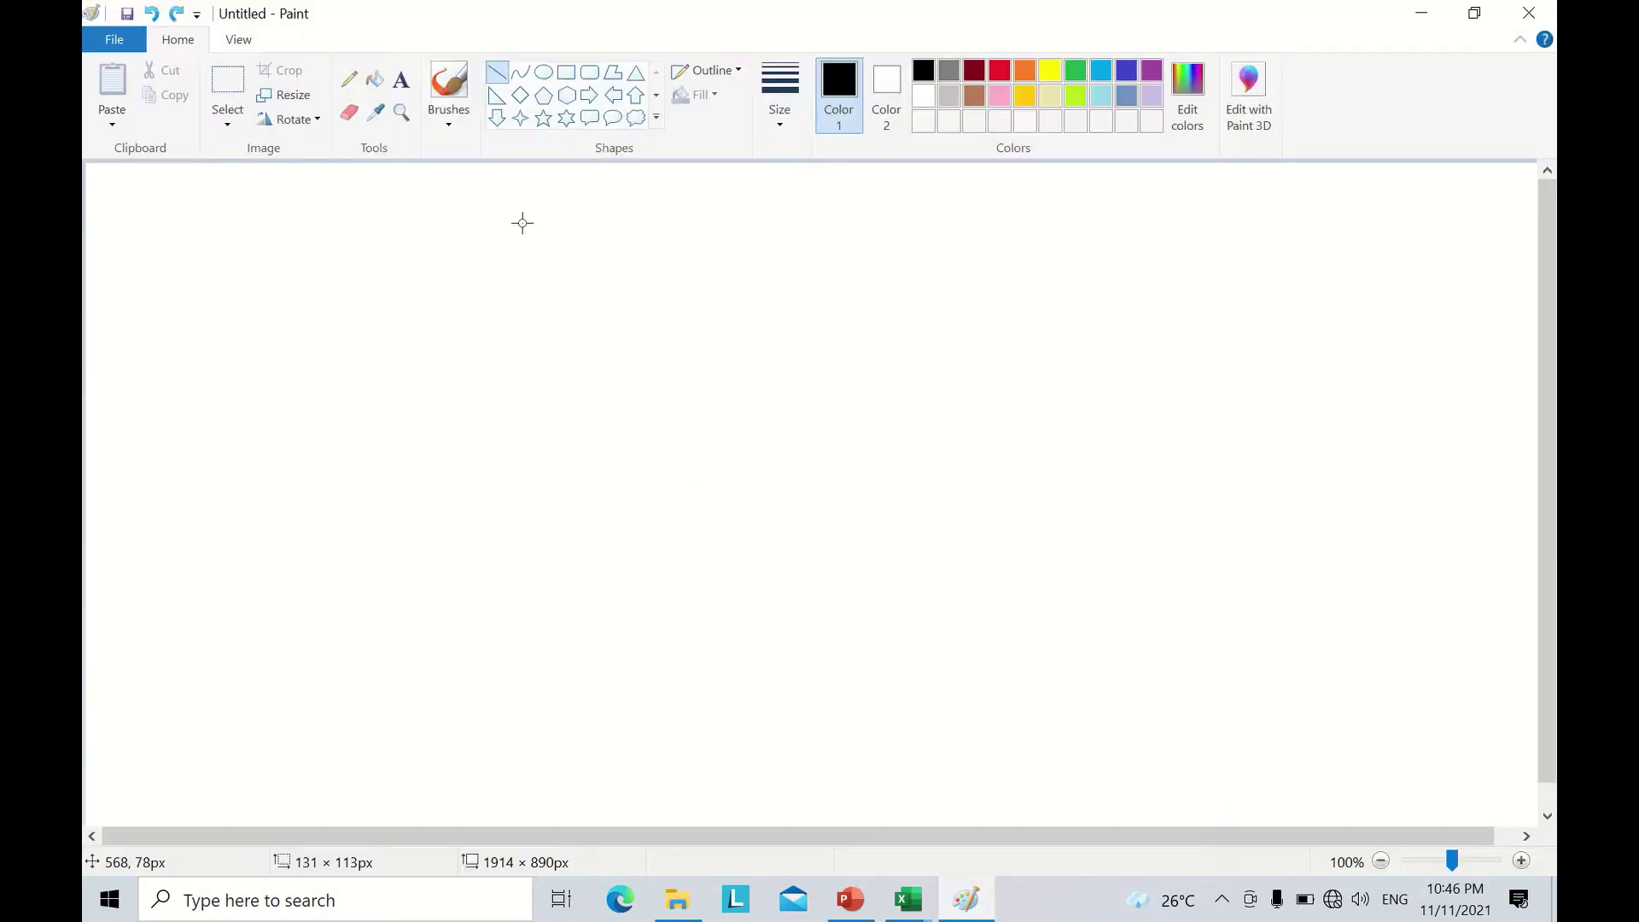
pyautogui.click(497, 75)
pyautogui.moveTo(410, 216); pyautogui.dragTo(1357, 754)
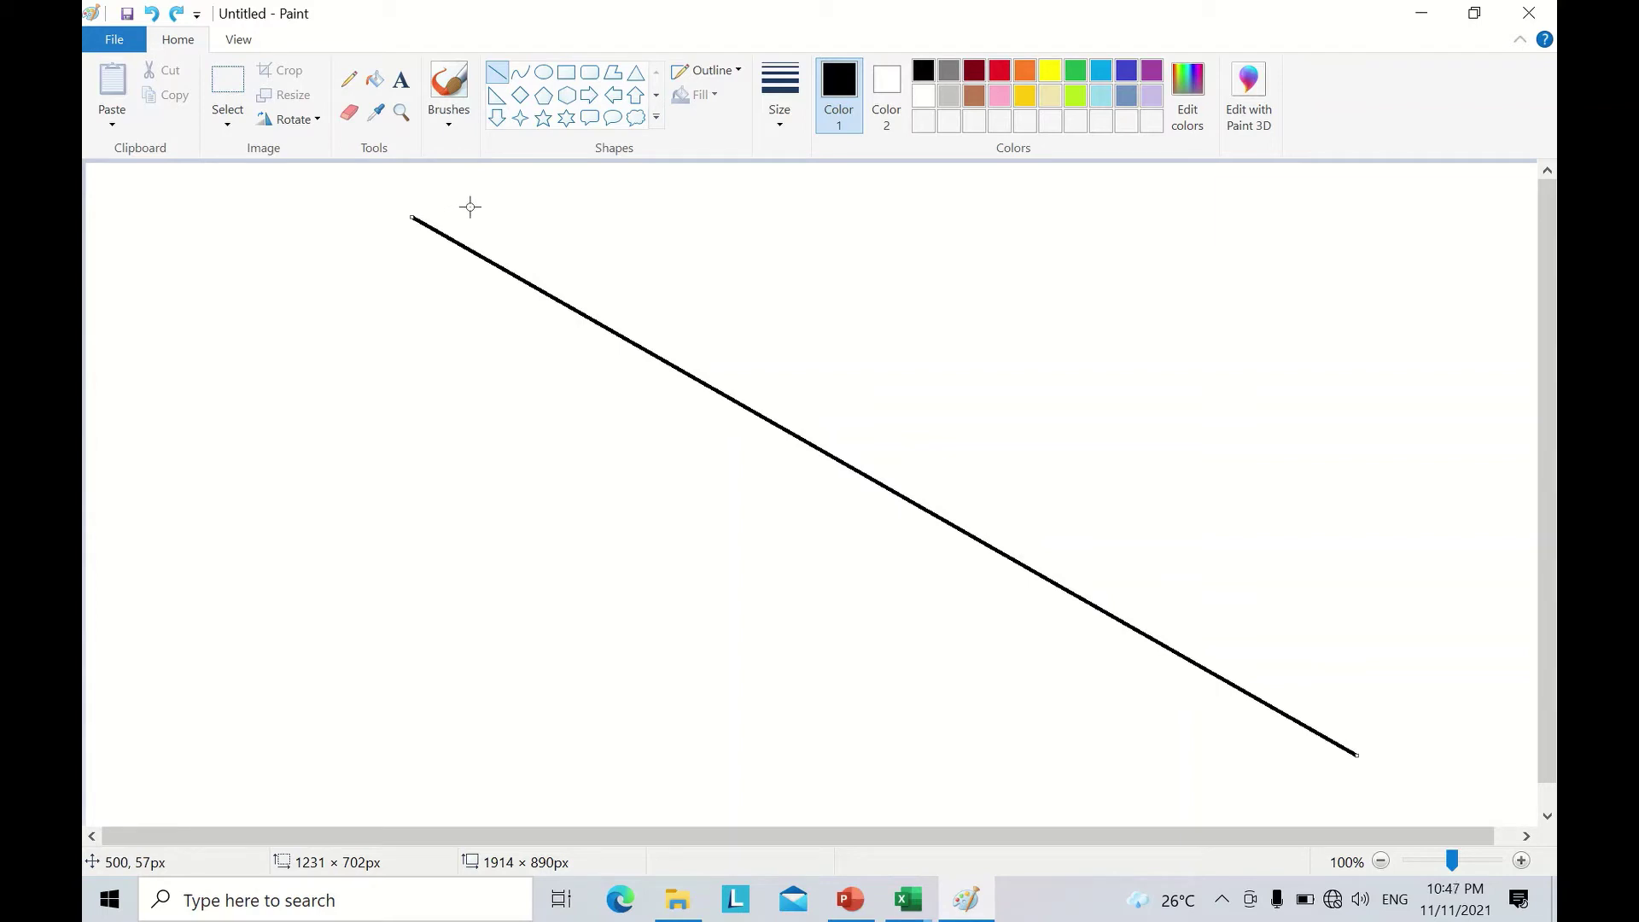
pyautogui.moveTo(475, 207); pyautogui.dragTo(422, 270)
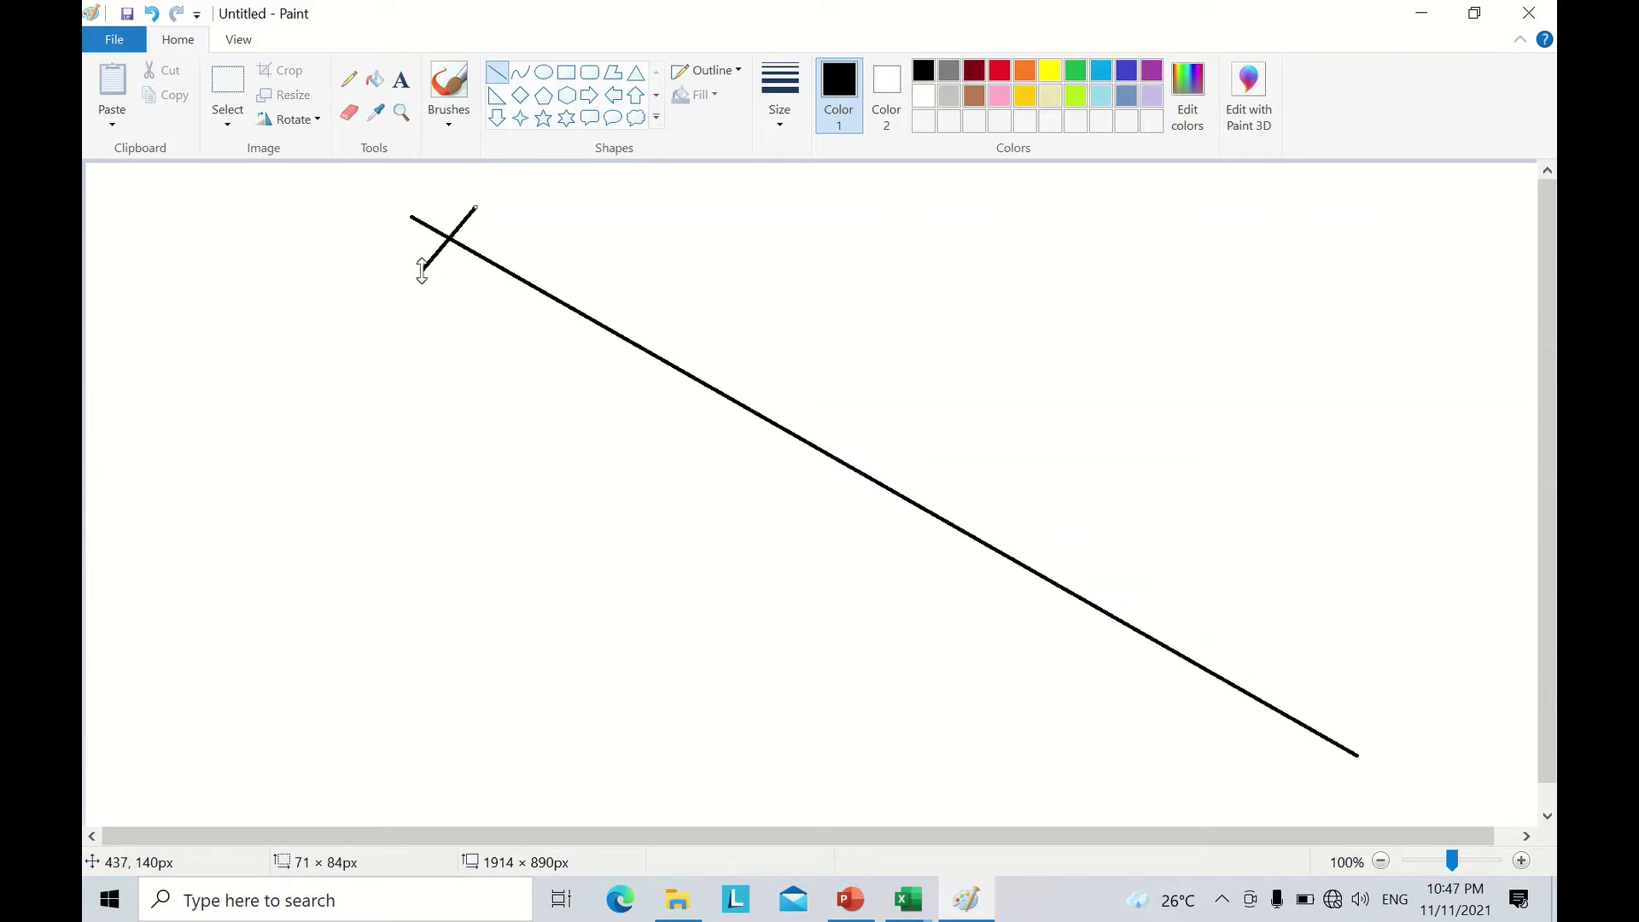
pyautogui.moveTo(588, 256); pyautogui.dragTo(523, 324)
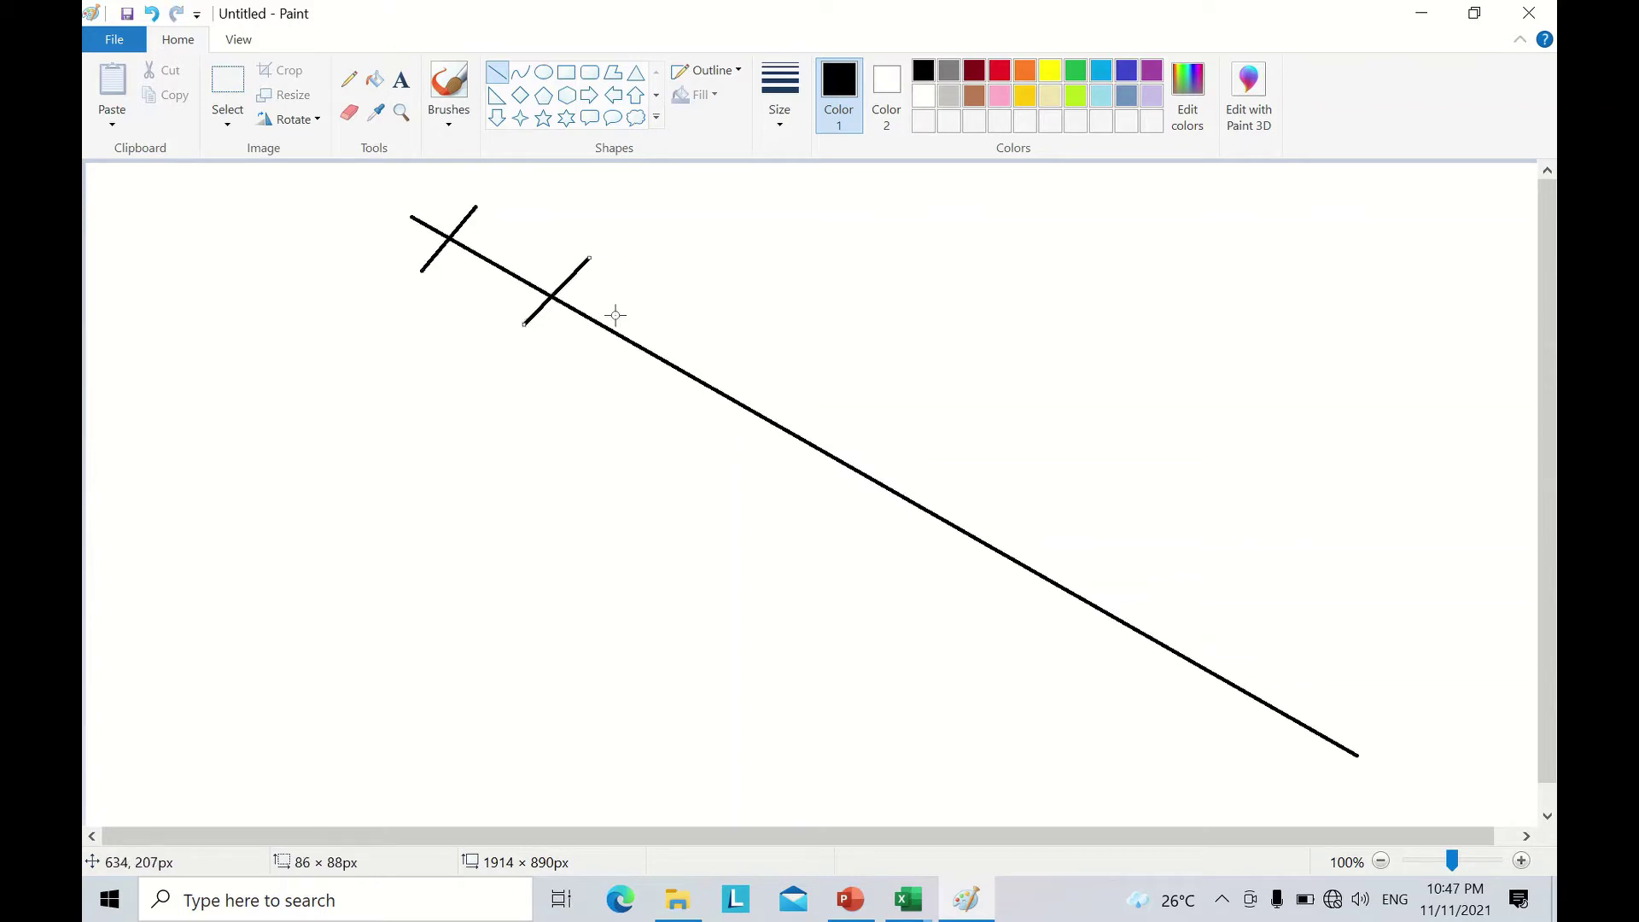
pyautogui.moveTo(672, 320); pyautogui.dragTo(606, 372)
pyautogui.moveTo(794, 375); pyautogui.dragTo(670, 441)
pyautogui.moveTo(897, 455); pyautogui.dragTo(816, 517)
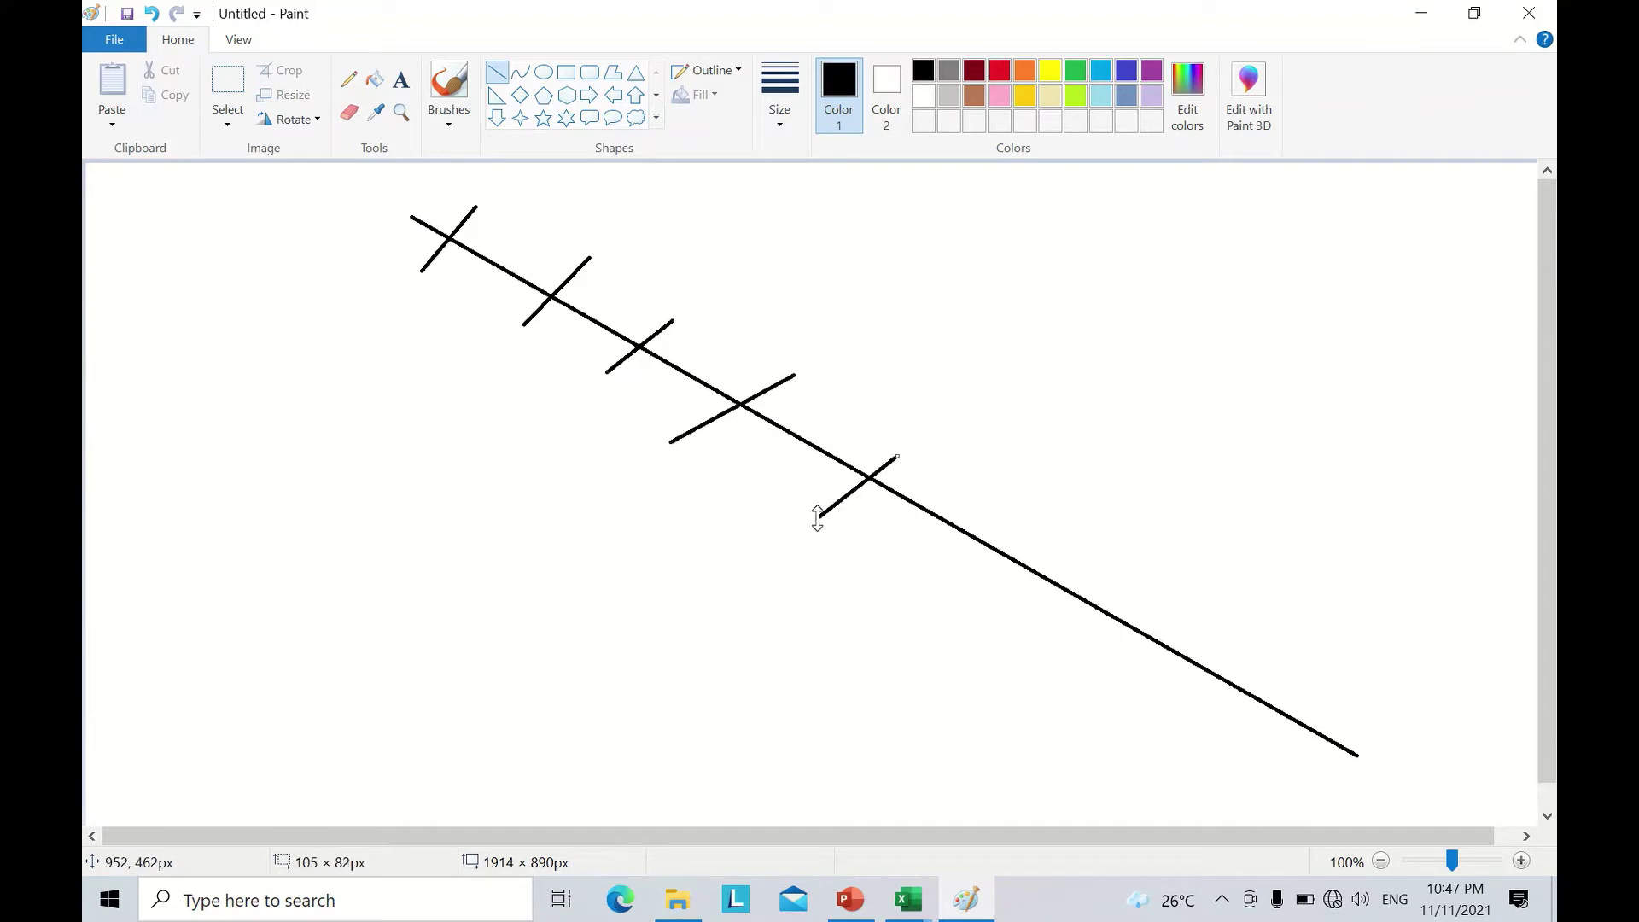
pyautogui.moveTo(1003, 512); pyautogui.dragTo(899, 562)
pyautogui.moveTo(1080, 568); pyautogui.dragTo(1013, 612)
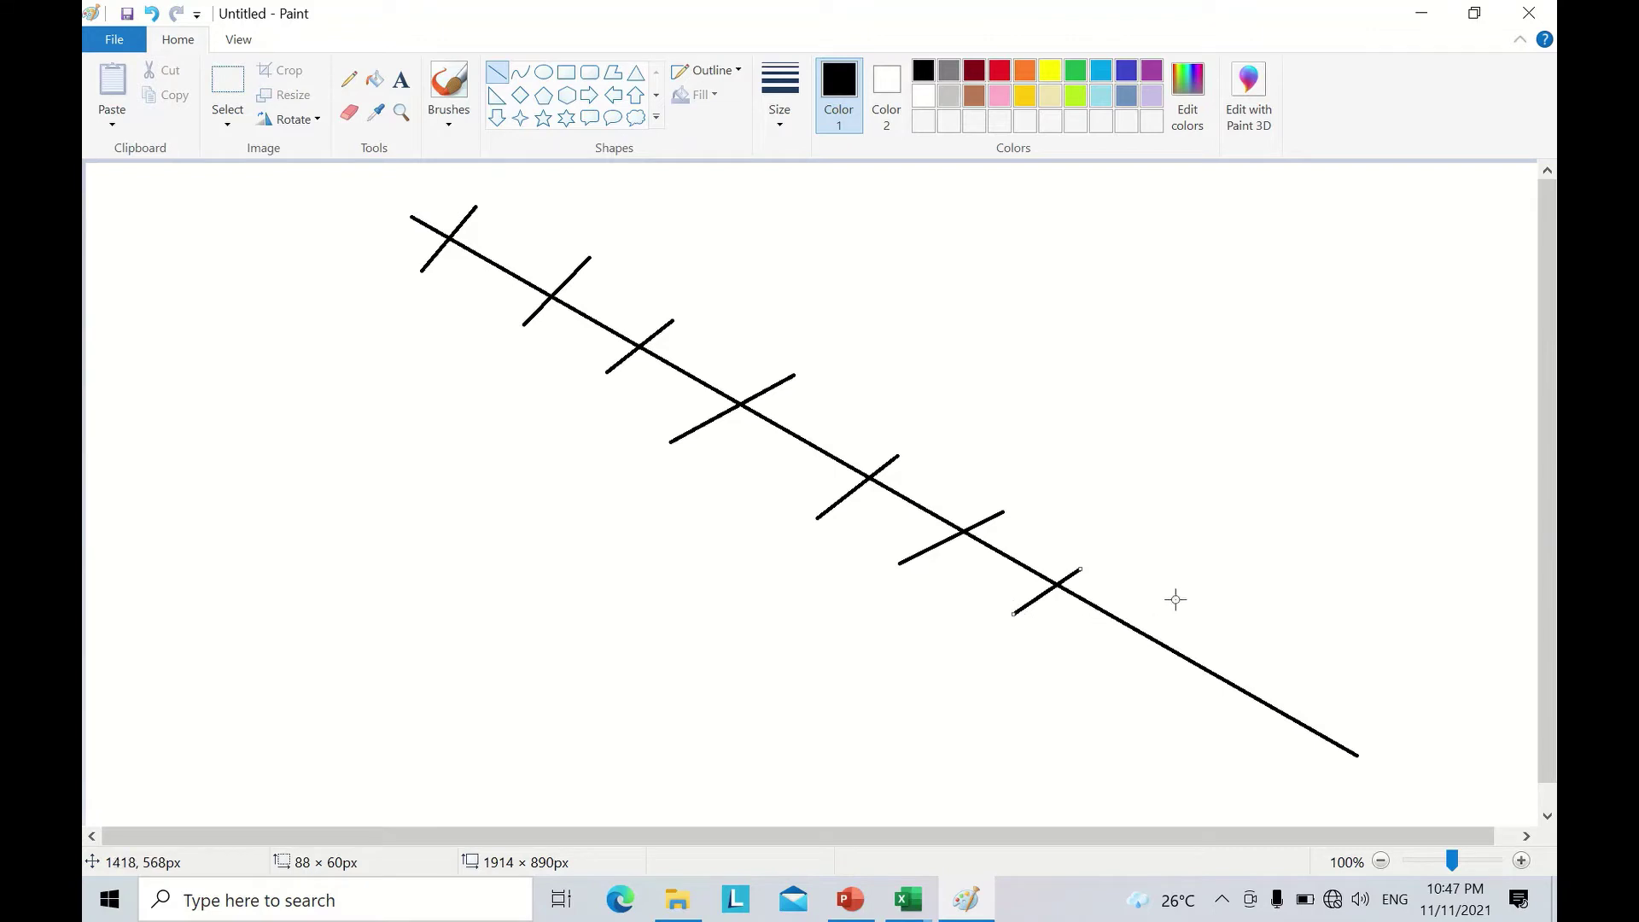
pyautogui.moveTo(1175, 599); pyautogui.dragTo(1063, 680)
pyautogui.moveTo(1255, 649); pyautogui.dragTo(1159, 715)
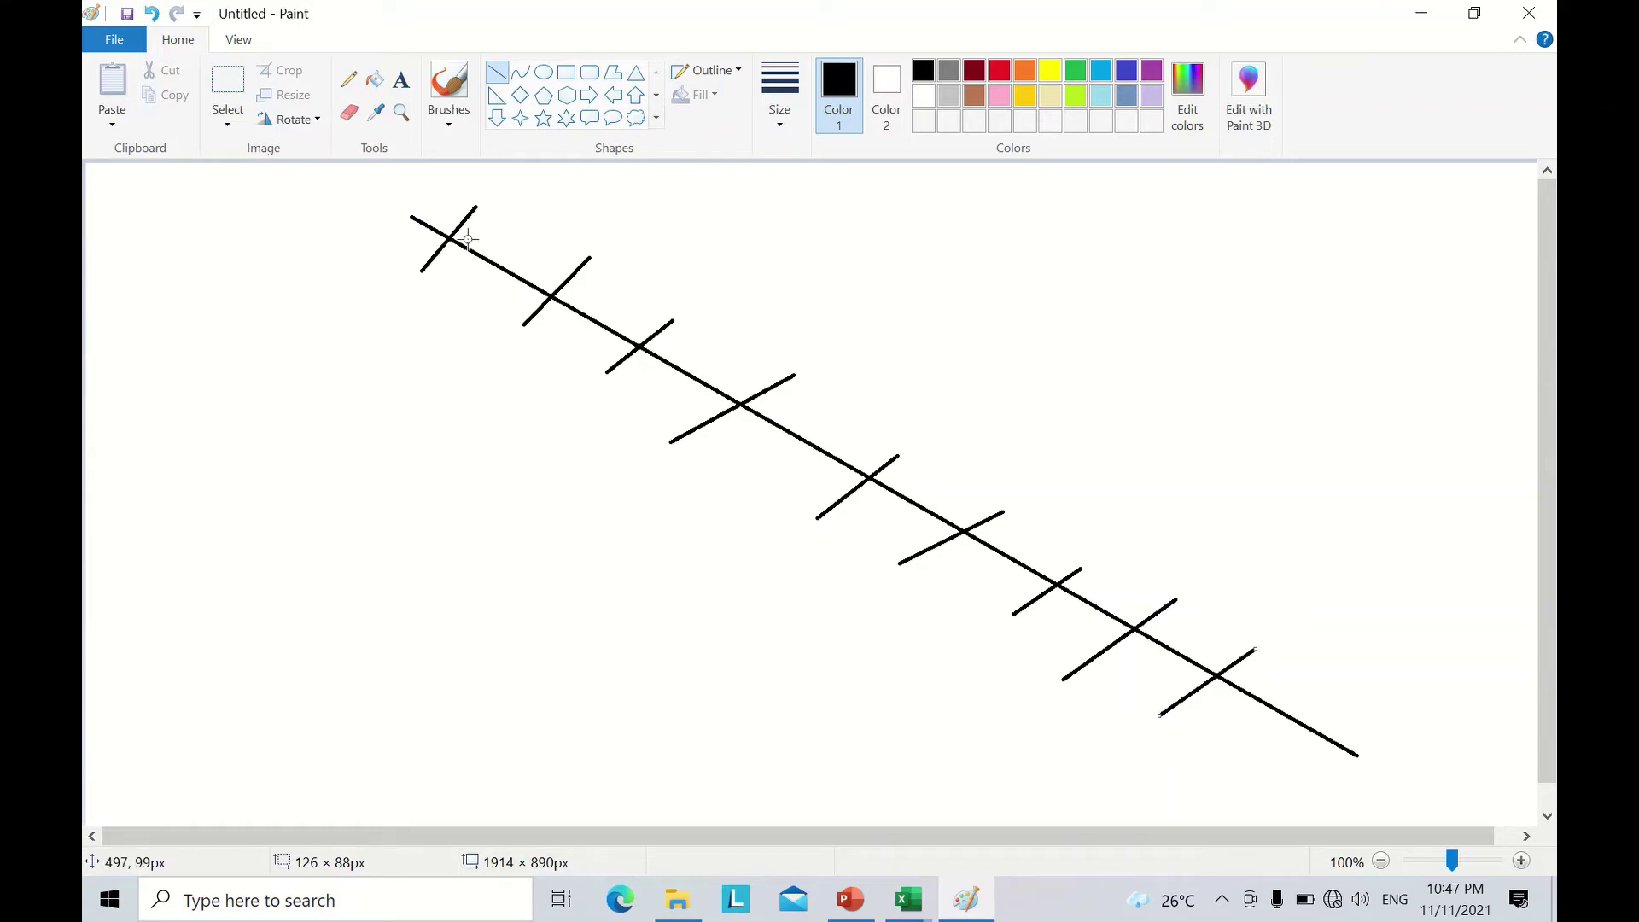
pyautogui.click(1421, 13)
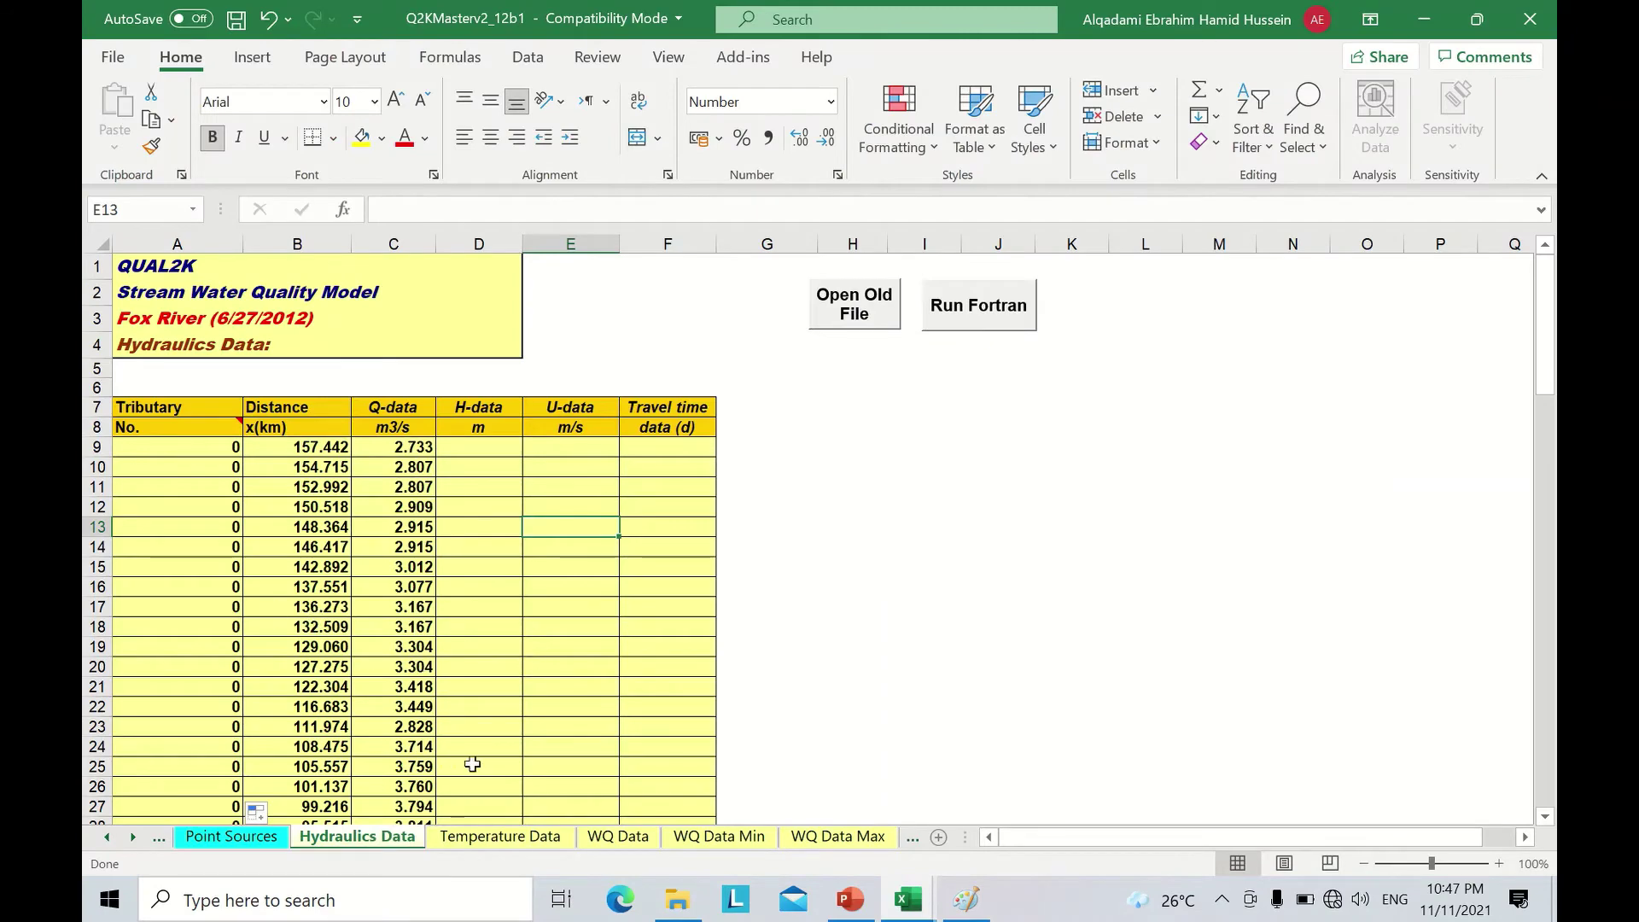
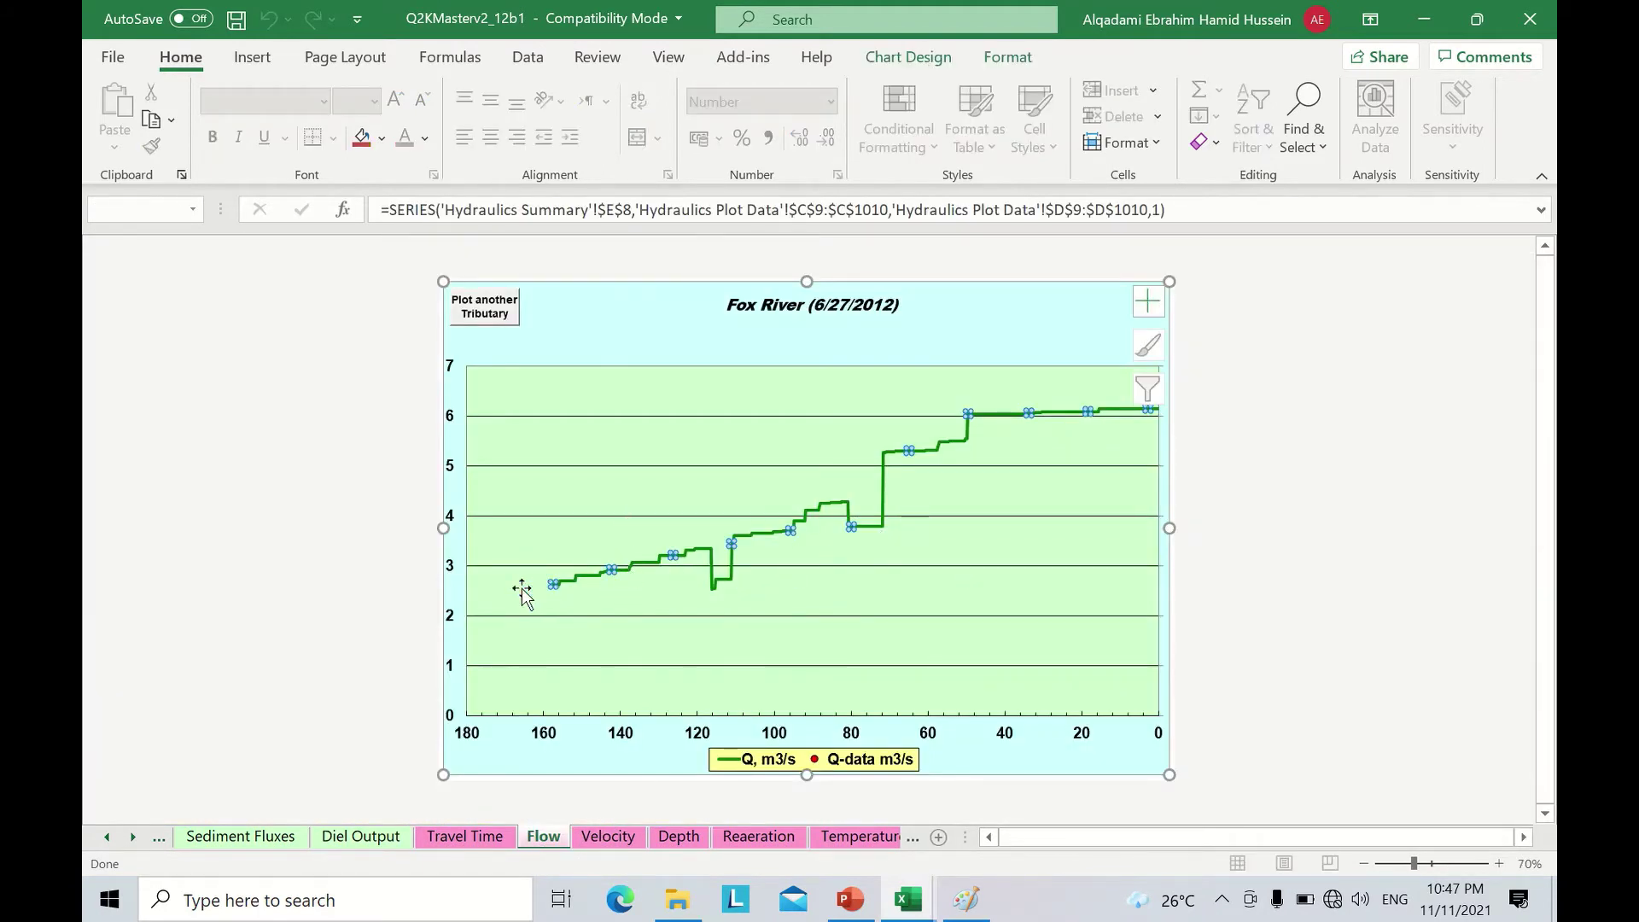
# Return from the Flow chart to the Hydraulics Data sheet and run the Fortran model with the added flow data.
pyautogui.click(105, 832)
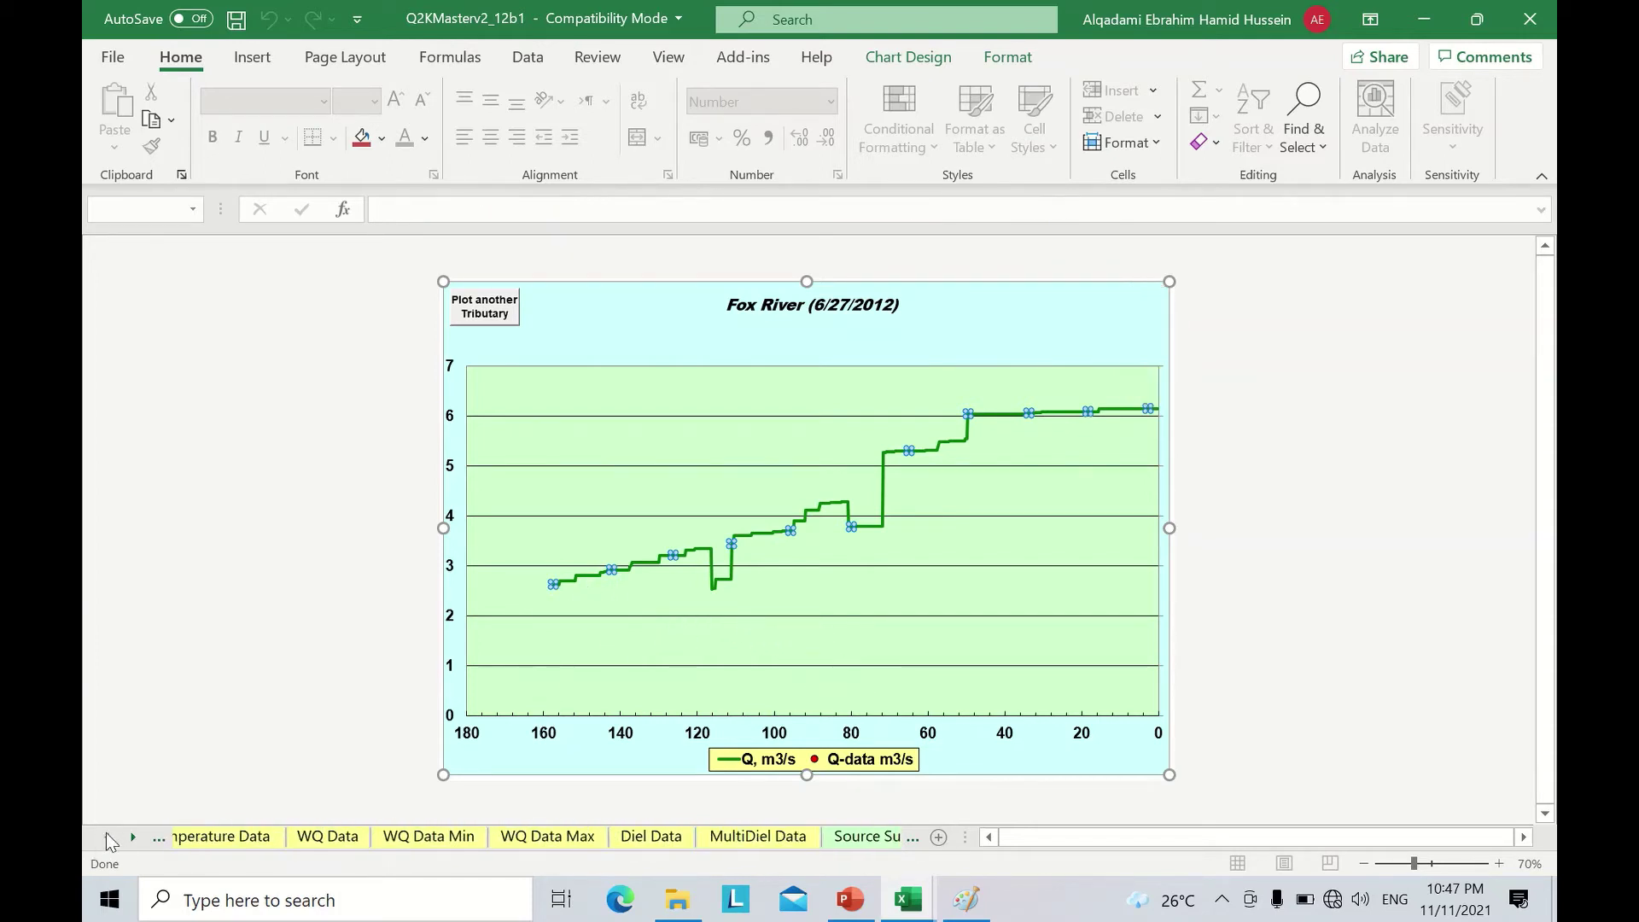
pyautogui.click(106, 832)
pyautogui.click(106, 832)
pyautogui.click(248, 836)
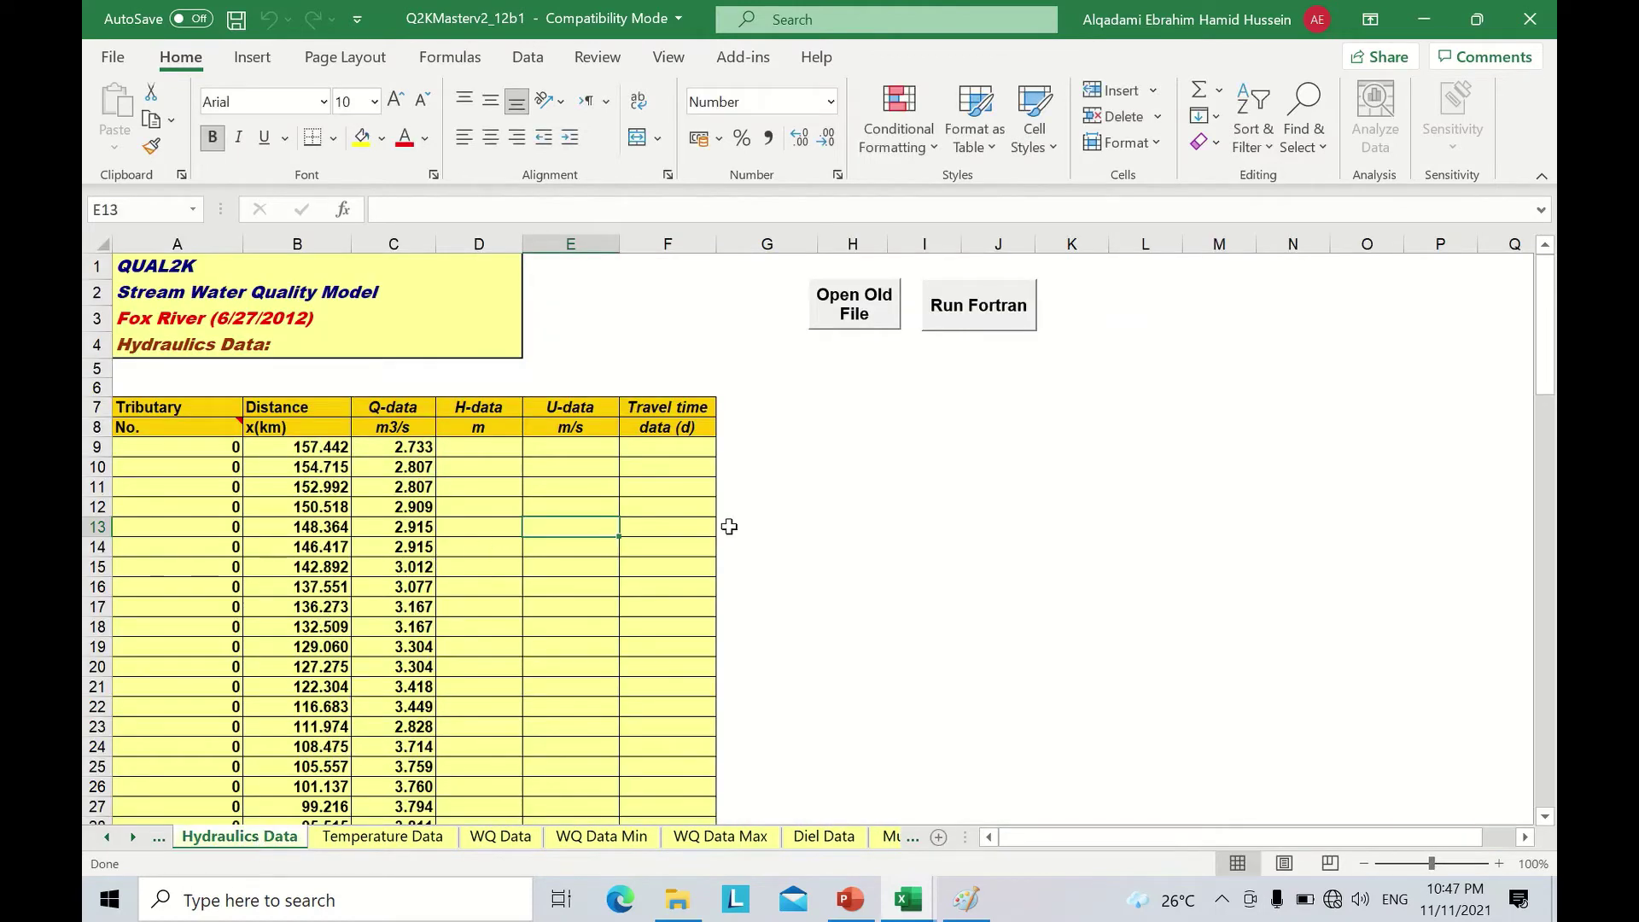
pyautogui.click(977, 325)
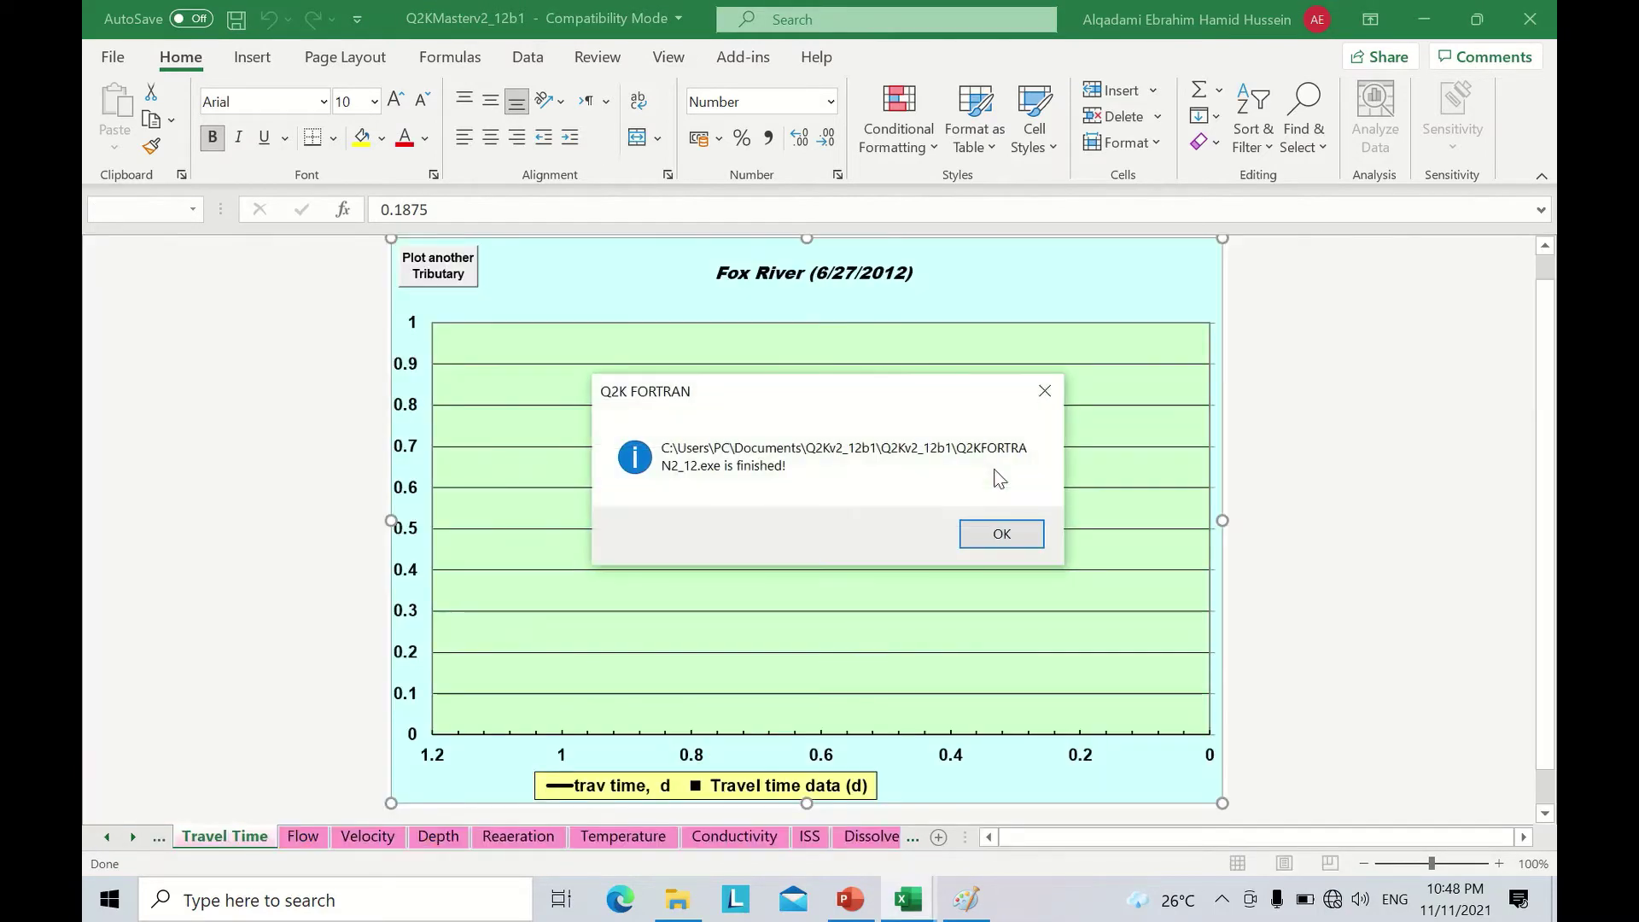
pyautogui.click(1022, 546)
pyautogui.click(781, 523)
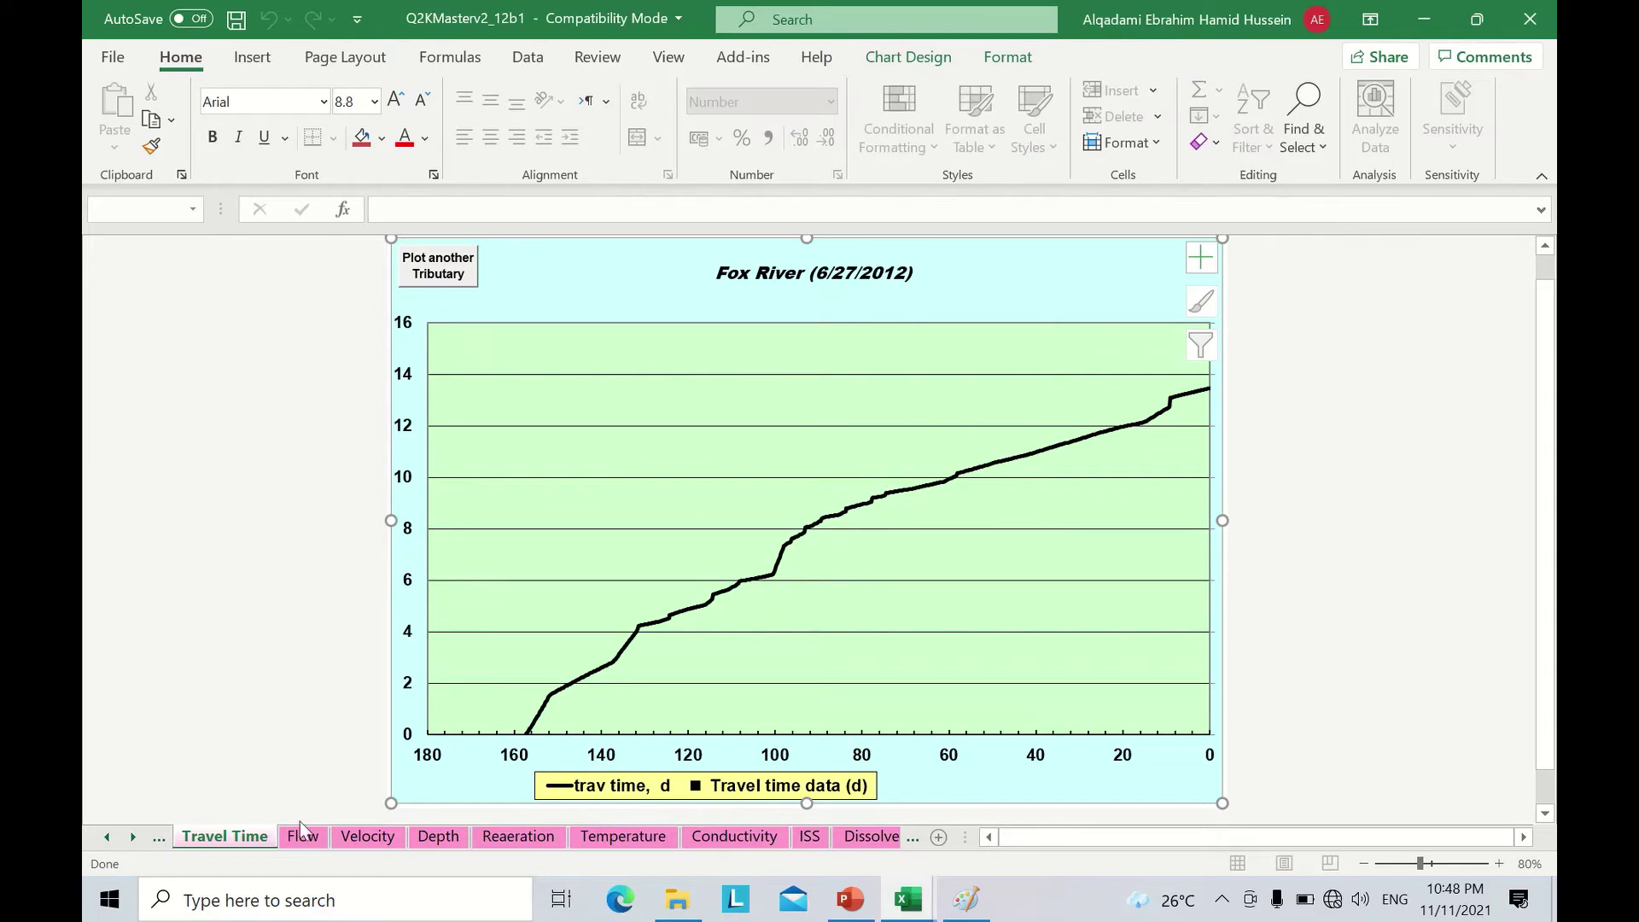
# Compare the simulated flow line with the observed points on the Flow chart, and return to the Hydraulics Data sheet.
pyautogui.click(303, 841)
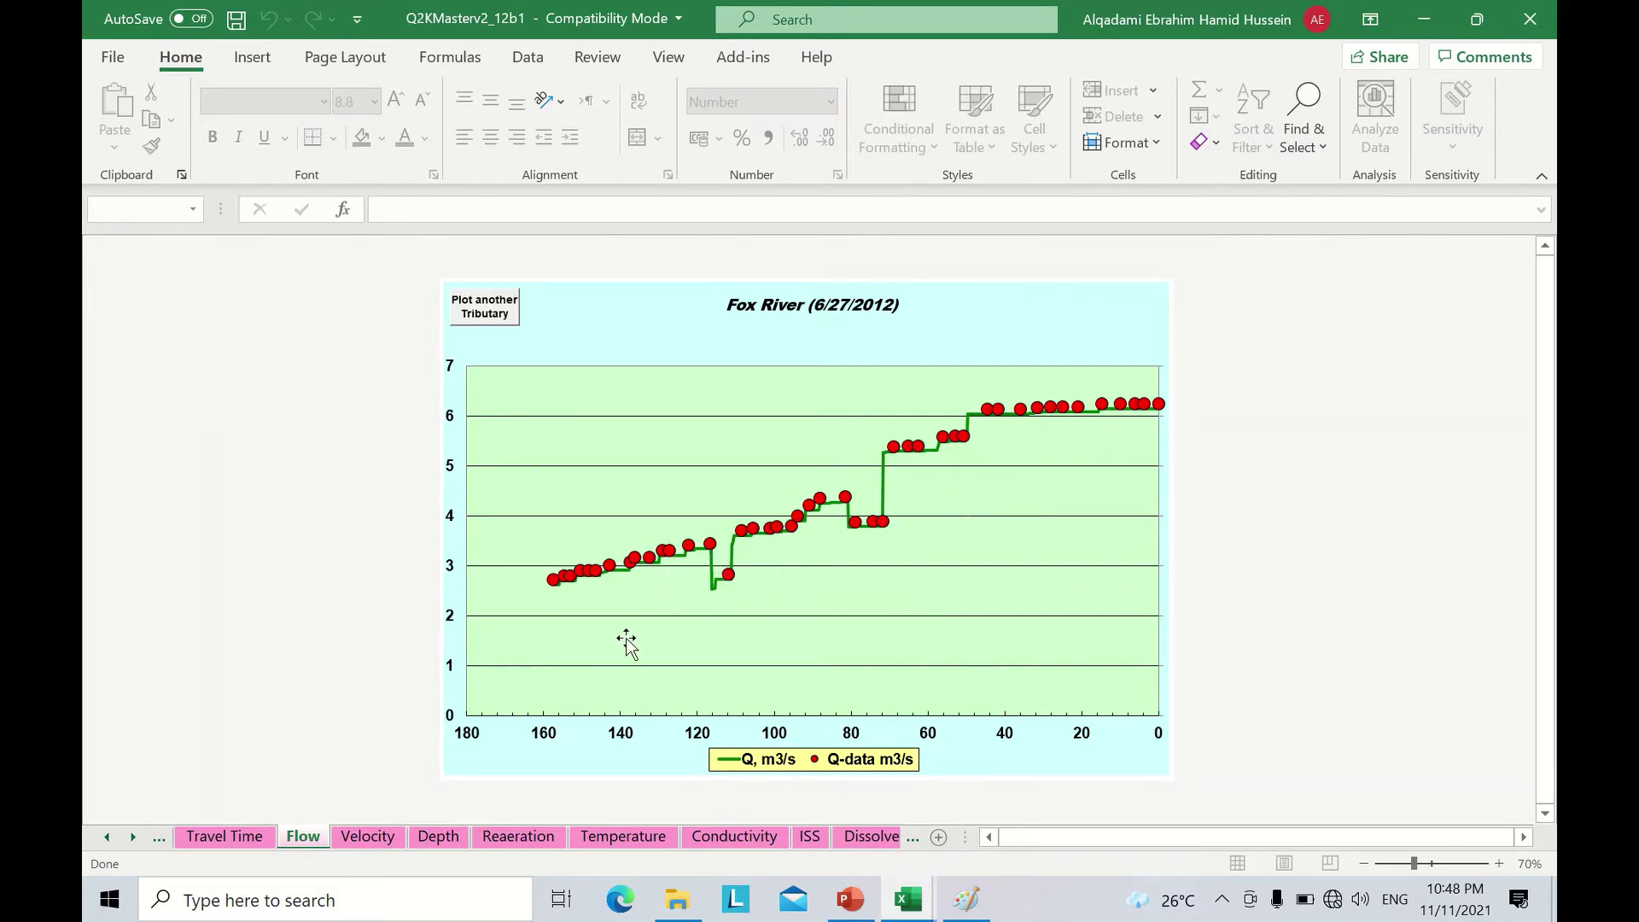
pyautogui.moveTo(105, 840); pyautogui.dragTo(104, 843)
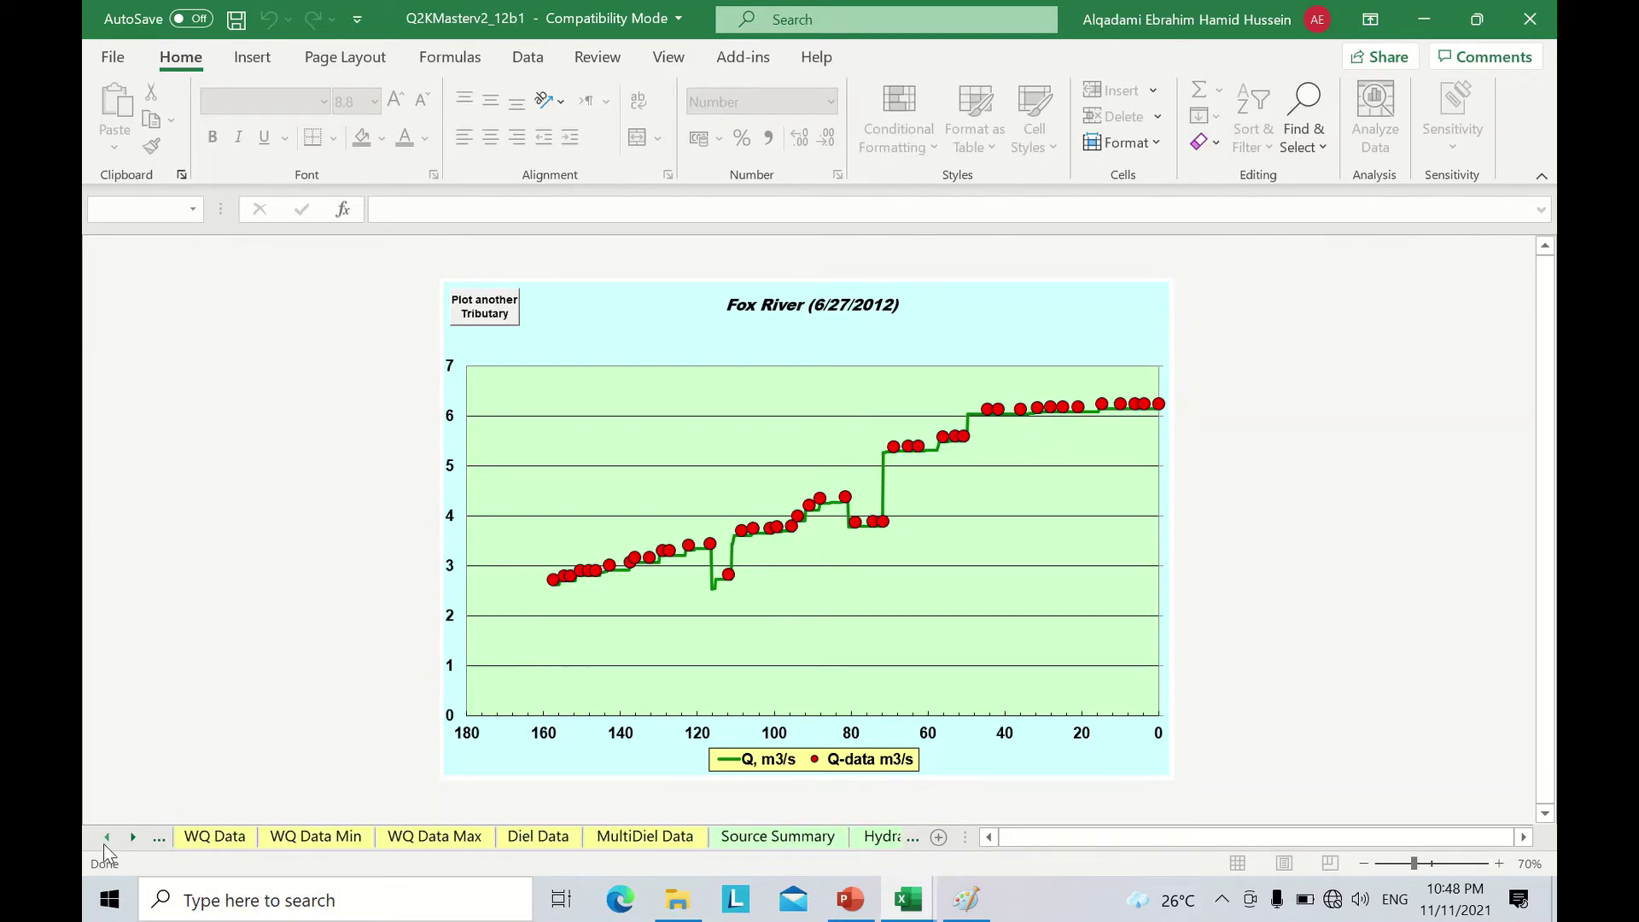
pyautogui.click(220, 841)
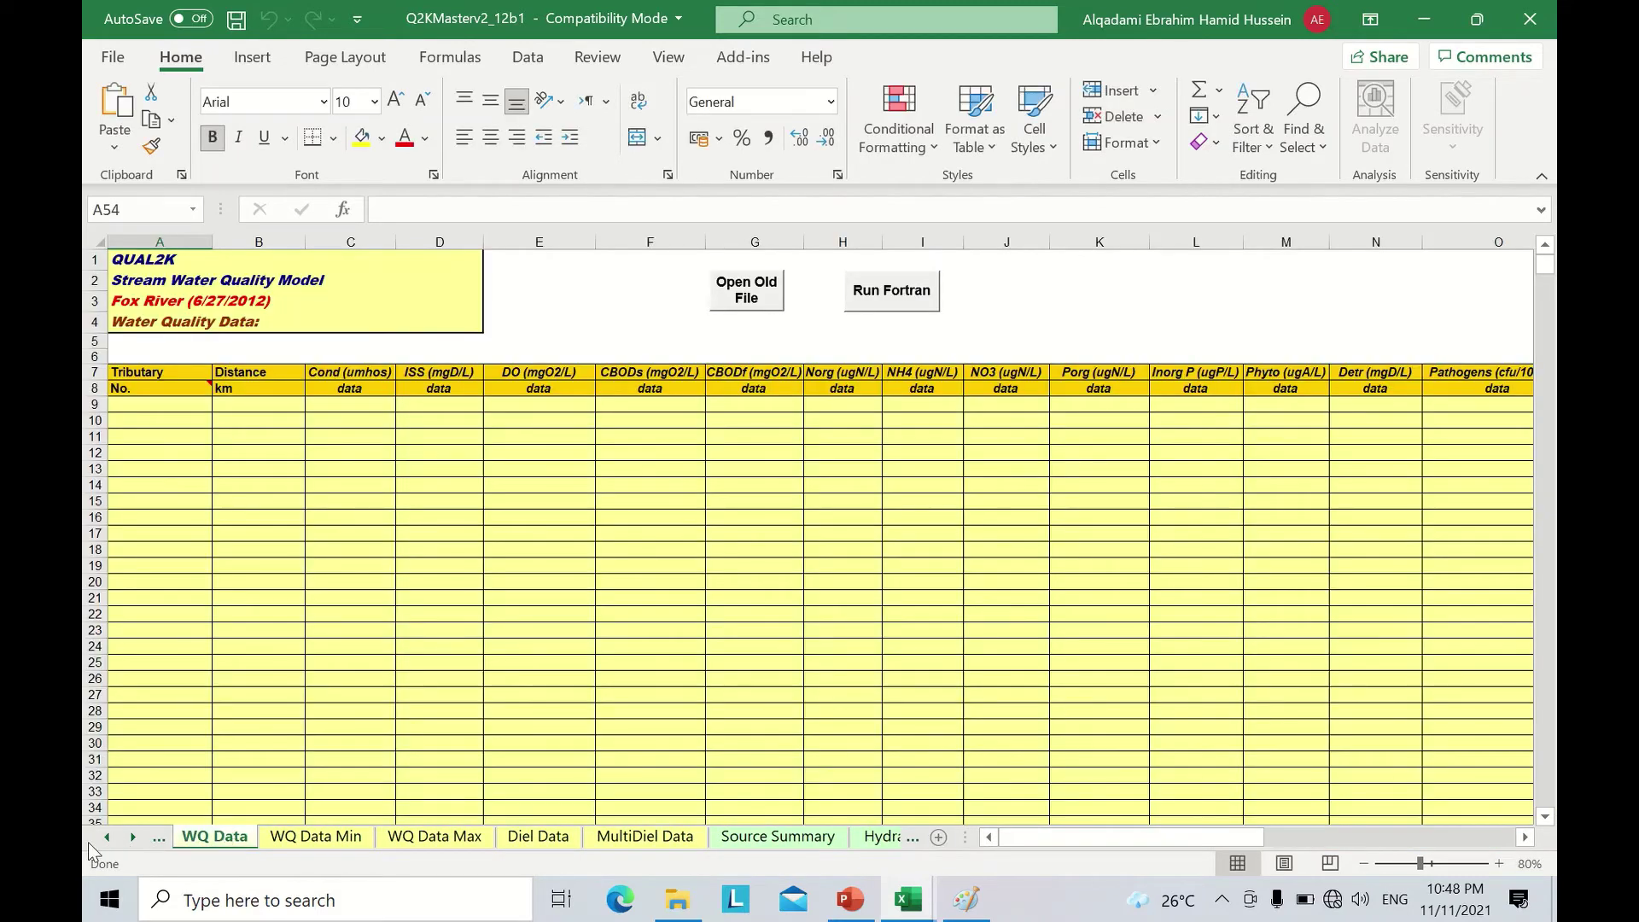
pyautogui.moveTo(106, 840); pyautogui.dragTo(106, 840)
pyautogui.click(355, 840)
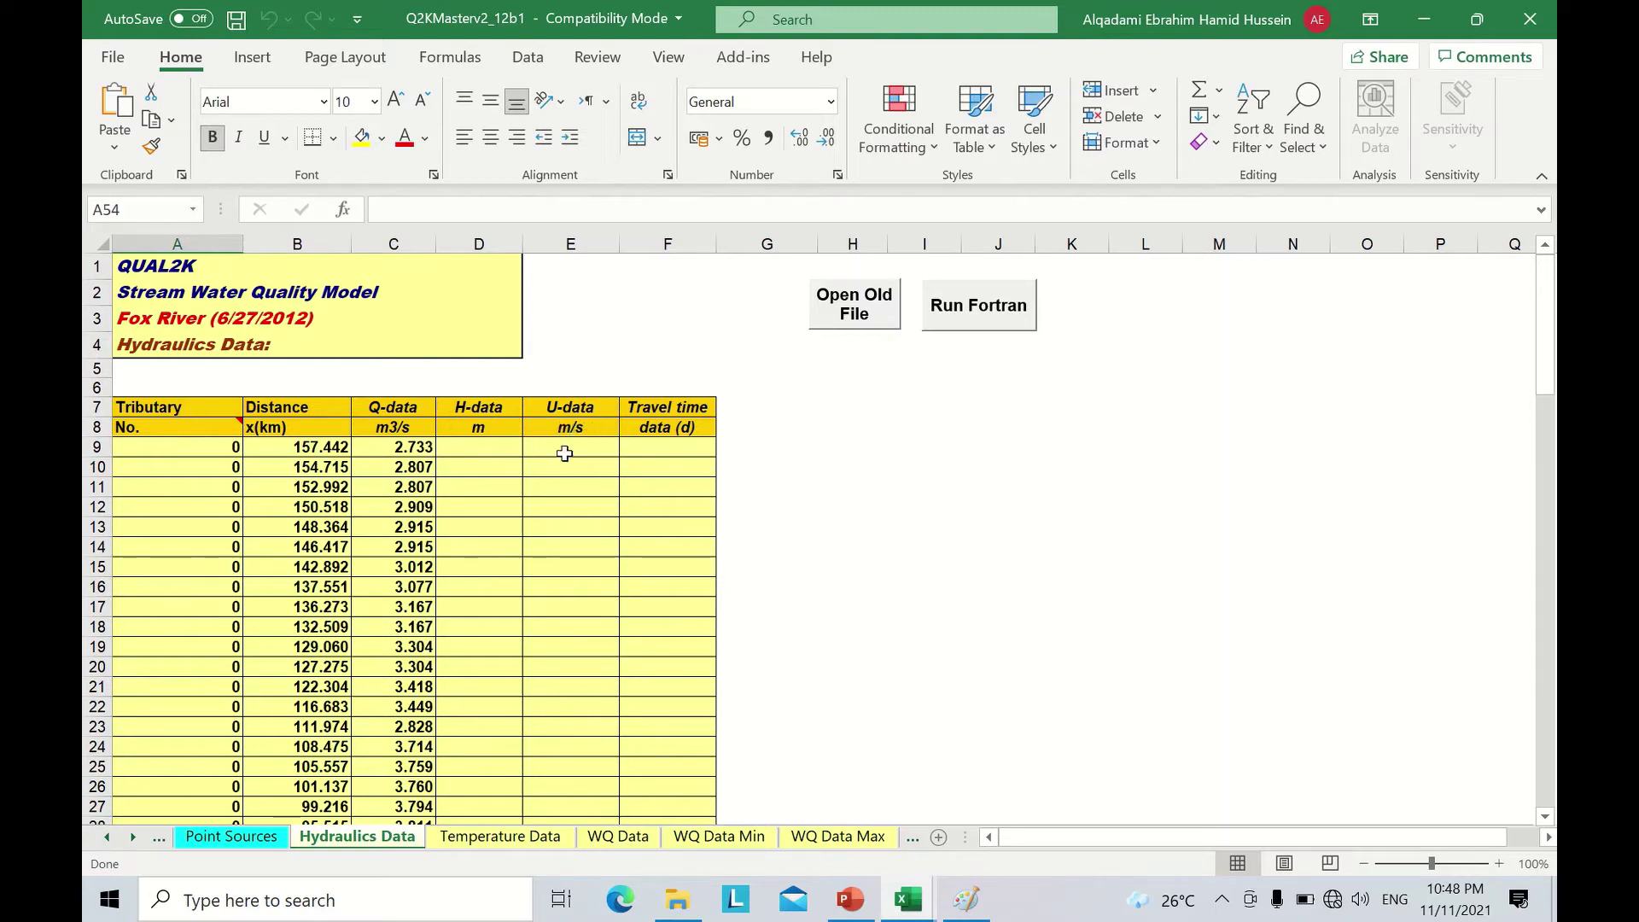
# Check the Velocity and Depth charts for observed data points alongside the simulated lines.
pyautogui.click(132, 836)
pyautogui.click(132, 836)
pyautogui.click(132, 836)
pyautogui.click(133, 836)
pyautogui.click(133, 837)
pyautogui.click(132, 836)
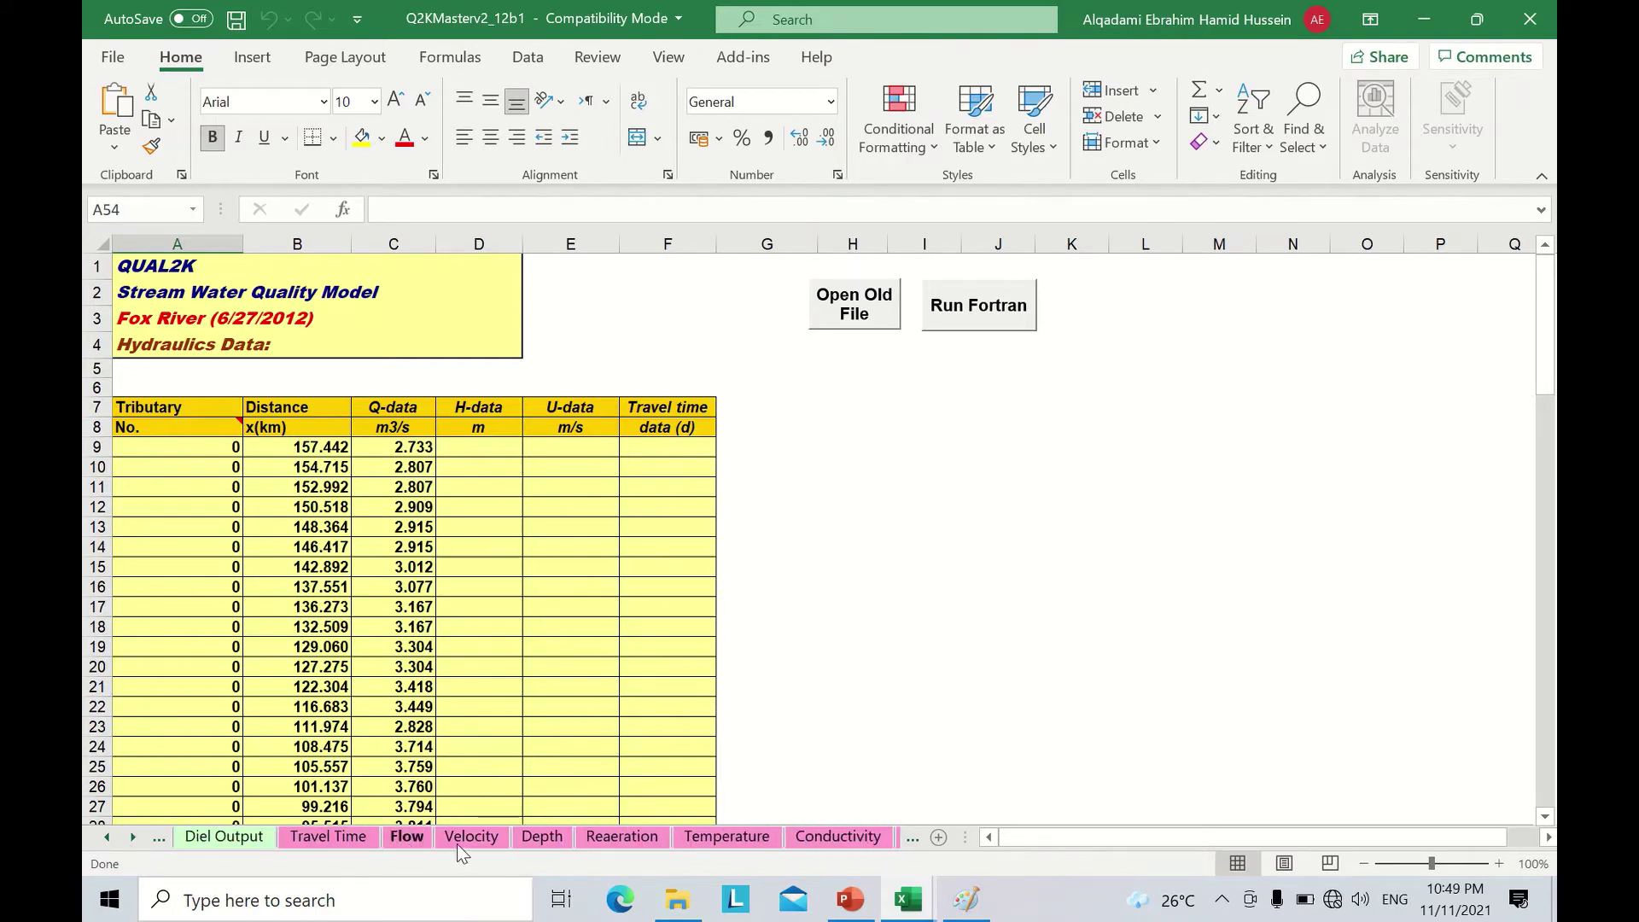
pyautogui.click(468, 840)
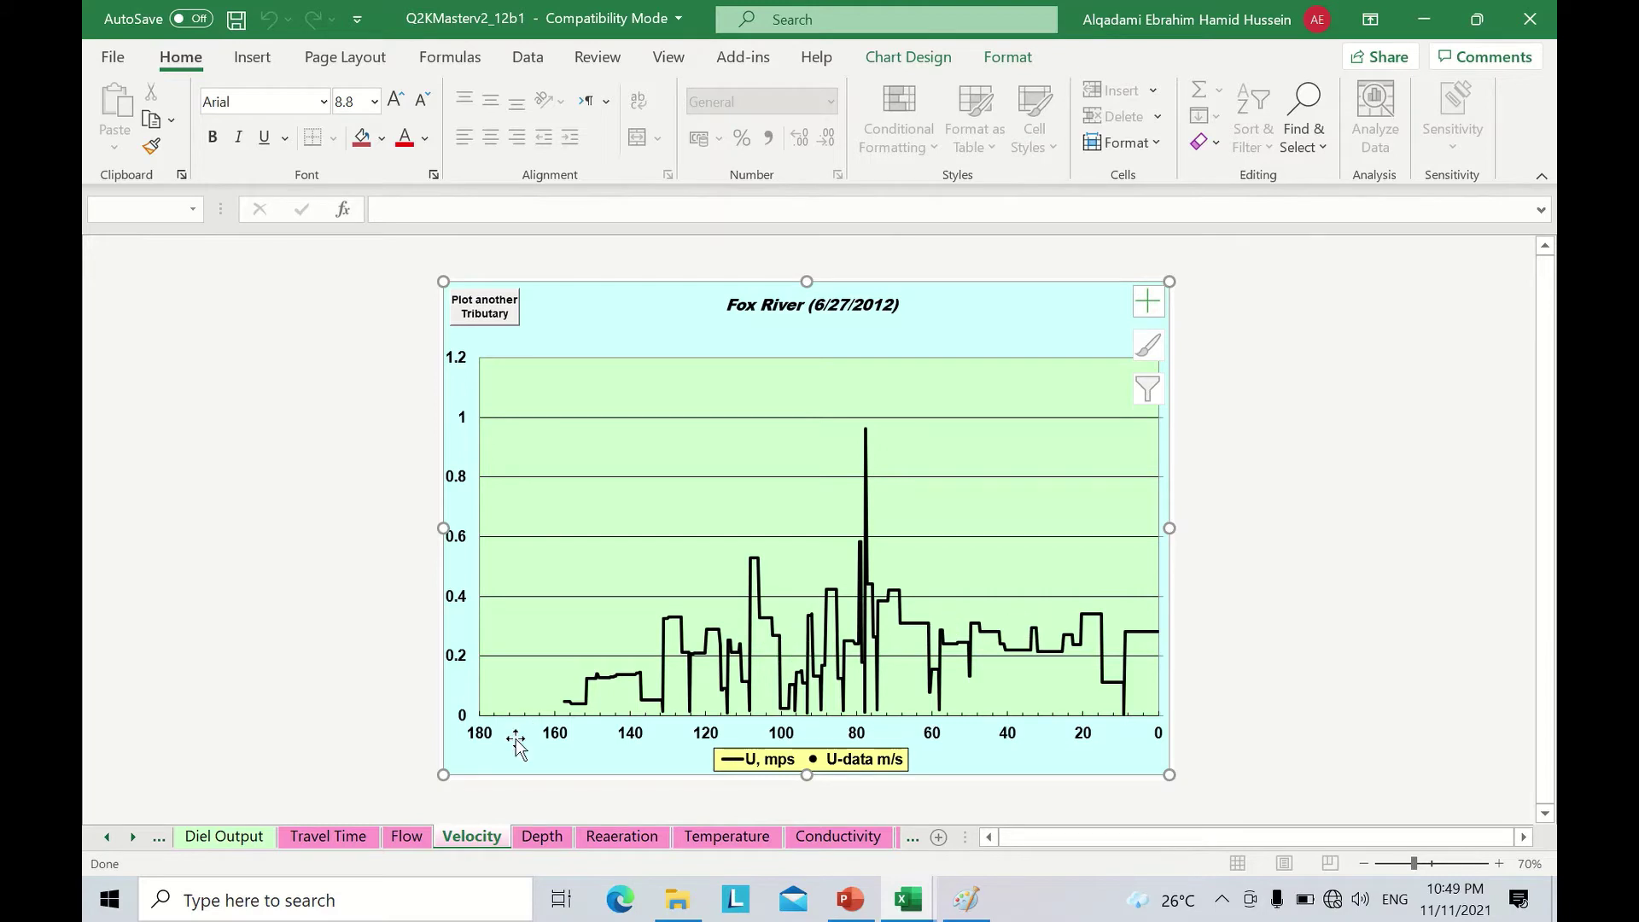
pyautogui.click(542, 836)
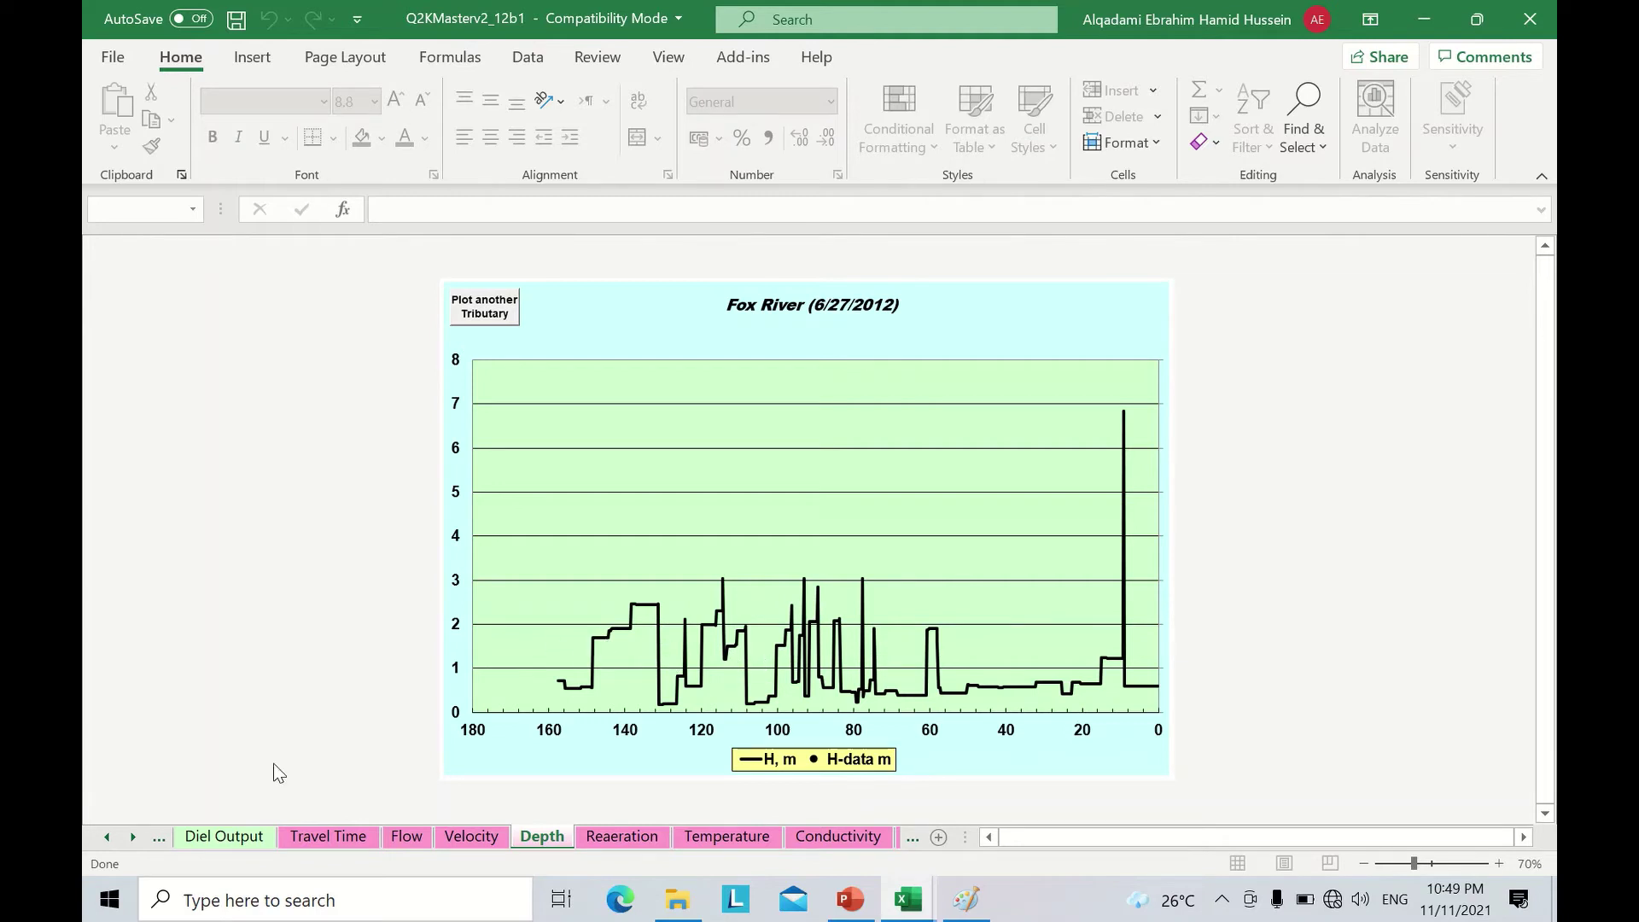
# Return to the Hydraulics Data sheet, switch to the Data workbook and copy the depth and velocity values in C2:D46 of Discharge Data.
pyautogui.click(107, 836)
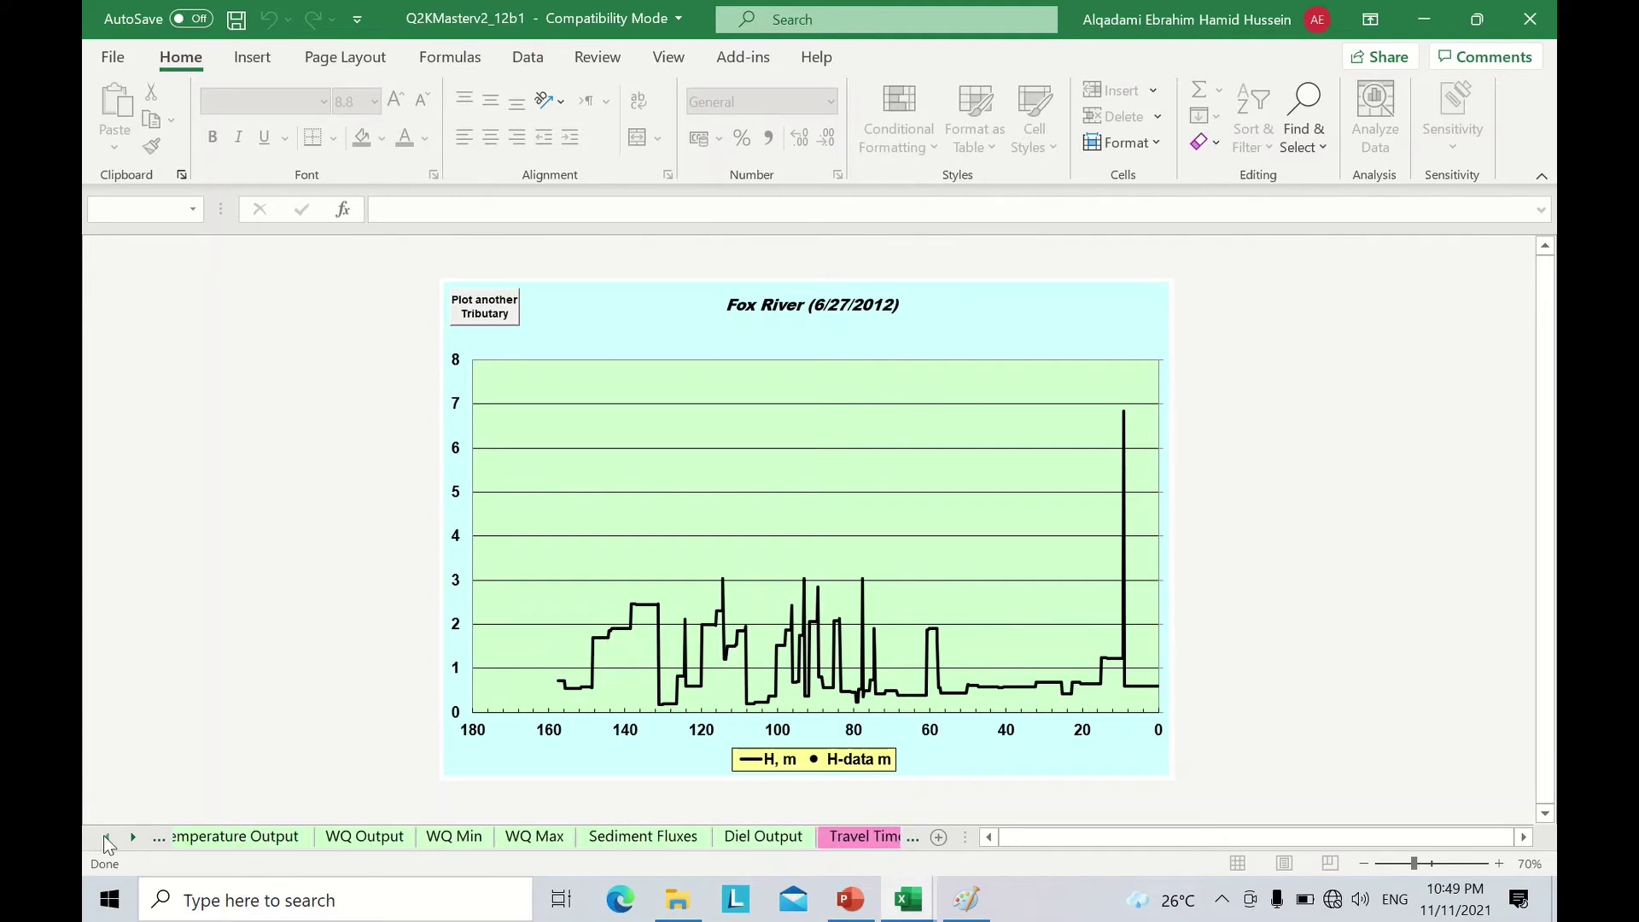
pyautogui.click(107, 836)
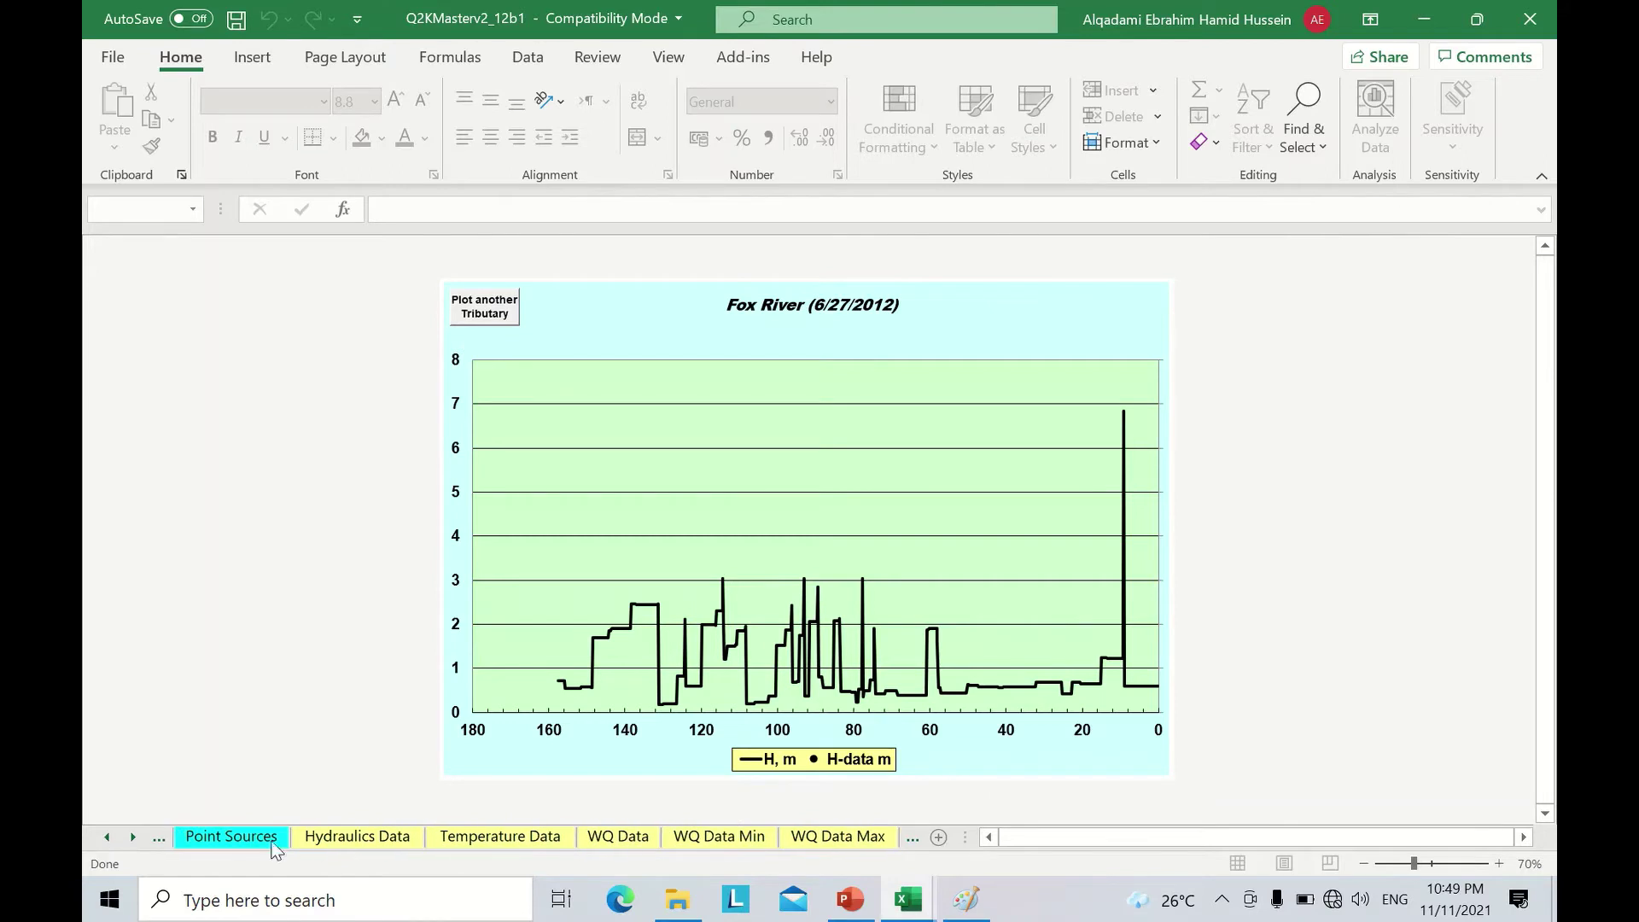
pyautogui.click(358, 838)
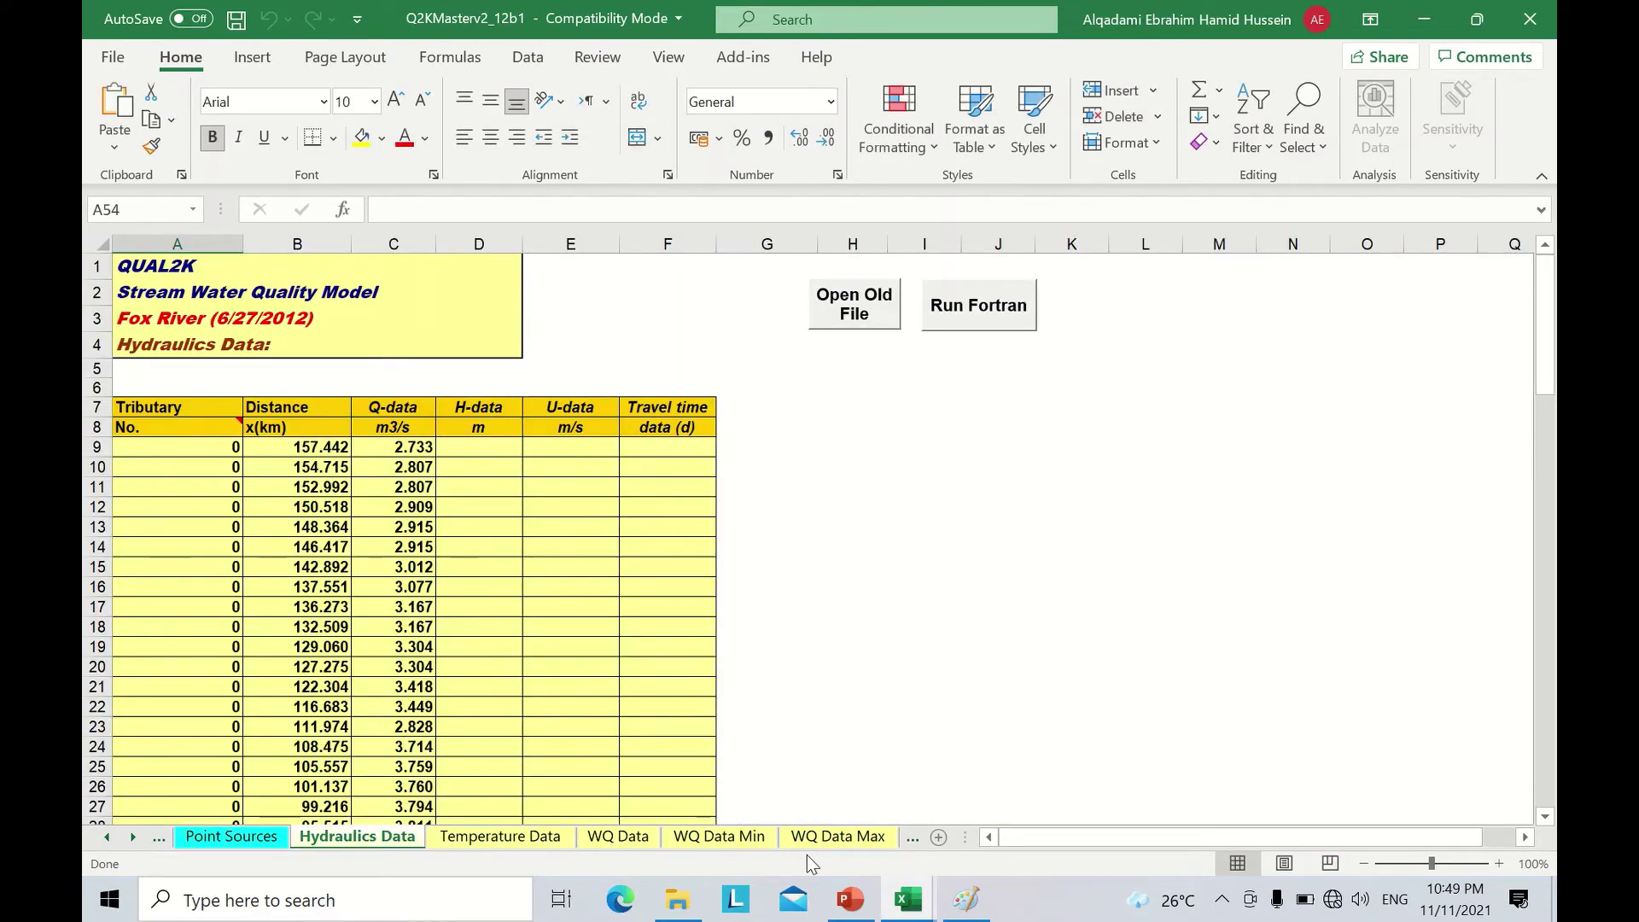
pyautogui.moveTo(908, 900)
pyautogui.click(815, 823)
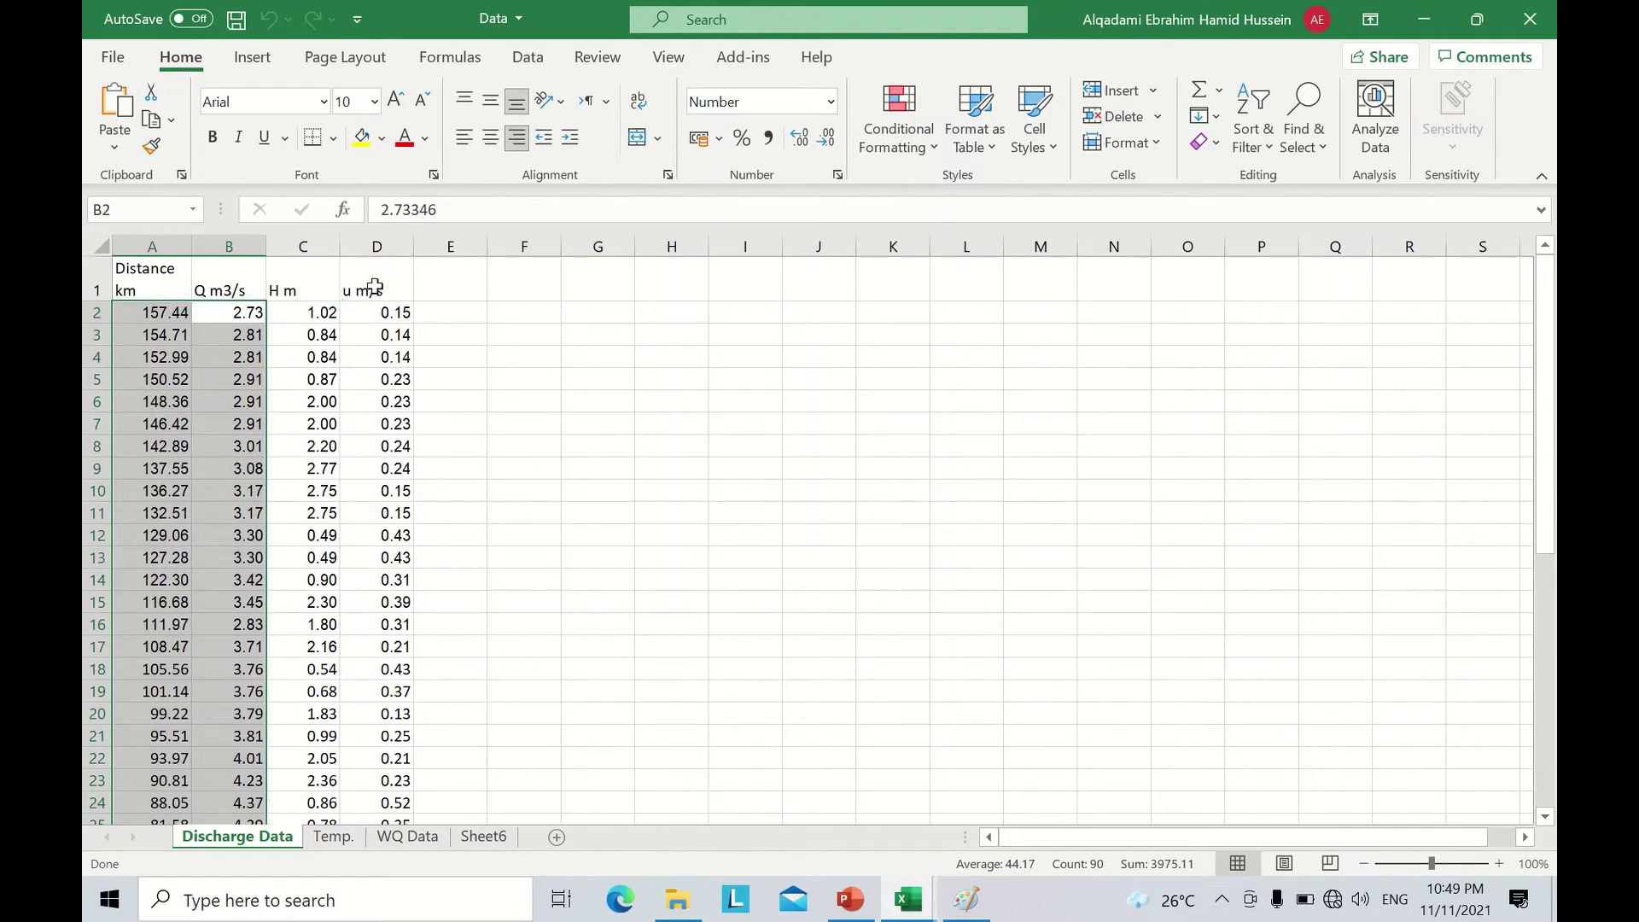
pyautogui.click(322, 312)
pyautogui.hotkey('shift', 'Right')
pyautogui.hotkey('ctrl', 'shift', 'Down')
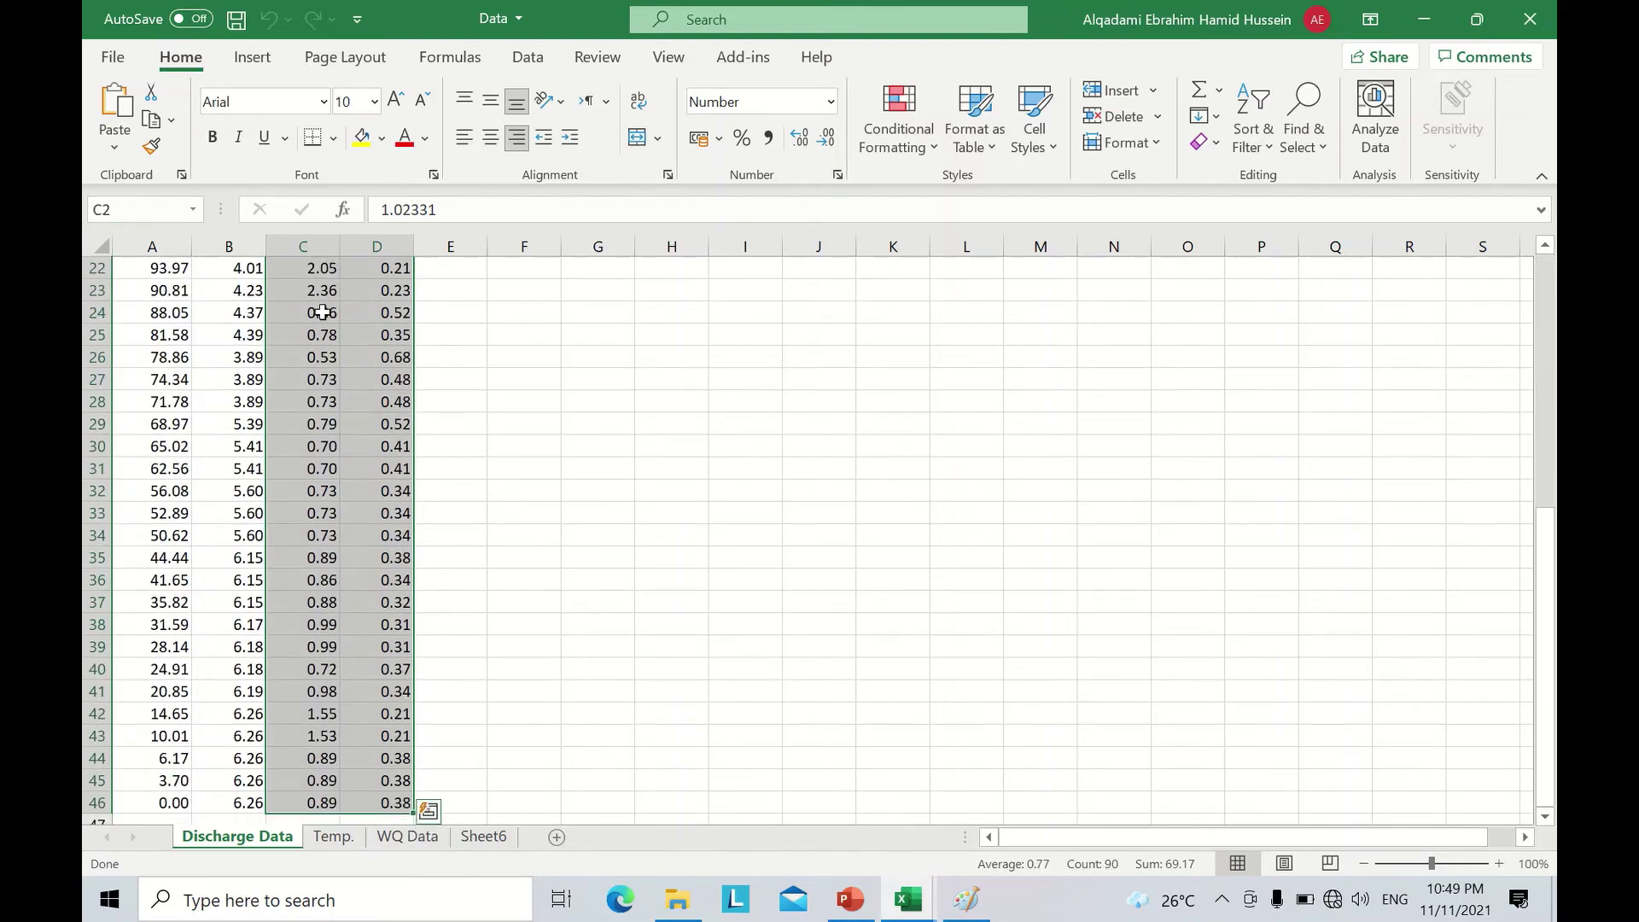
pyautogui.scroll(7, 227, 431)
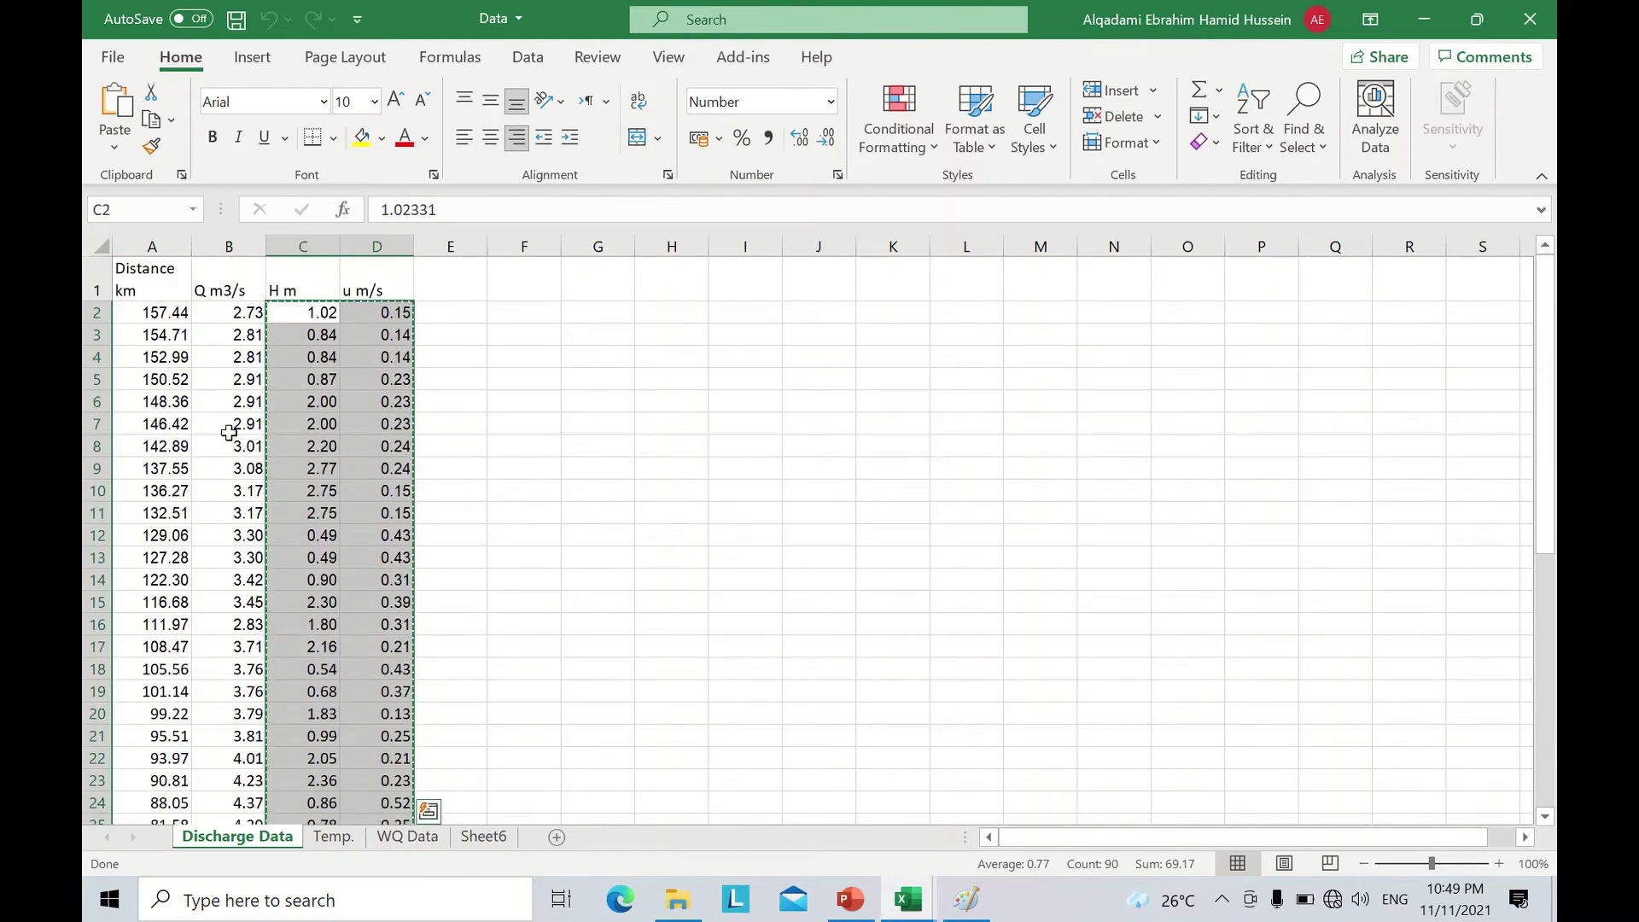
# Switch to the Q2KMasterv2_12b1 workbook and paste the copied depth and velocity data as values only into Hydraulics Data from cell D9.
pyautogui.click(907, 898)
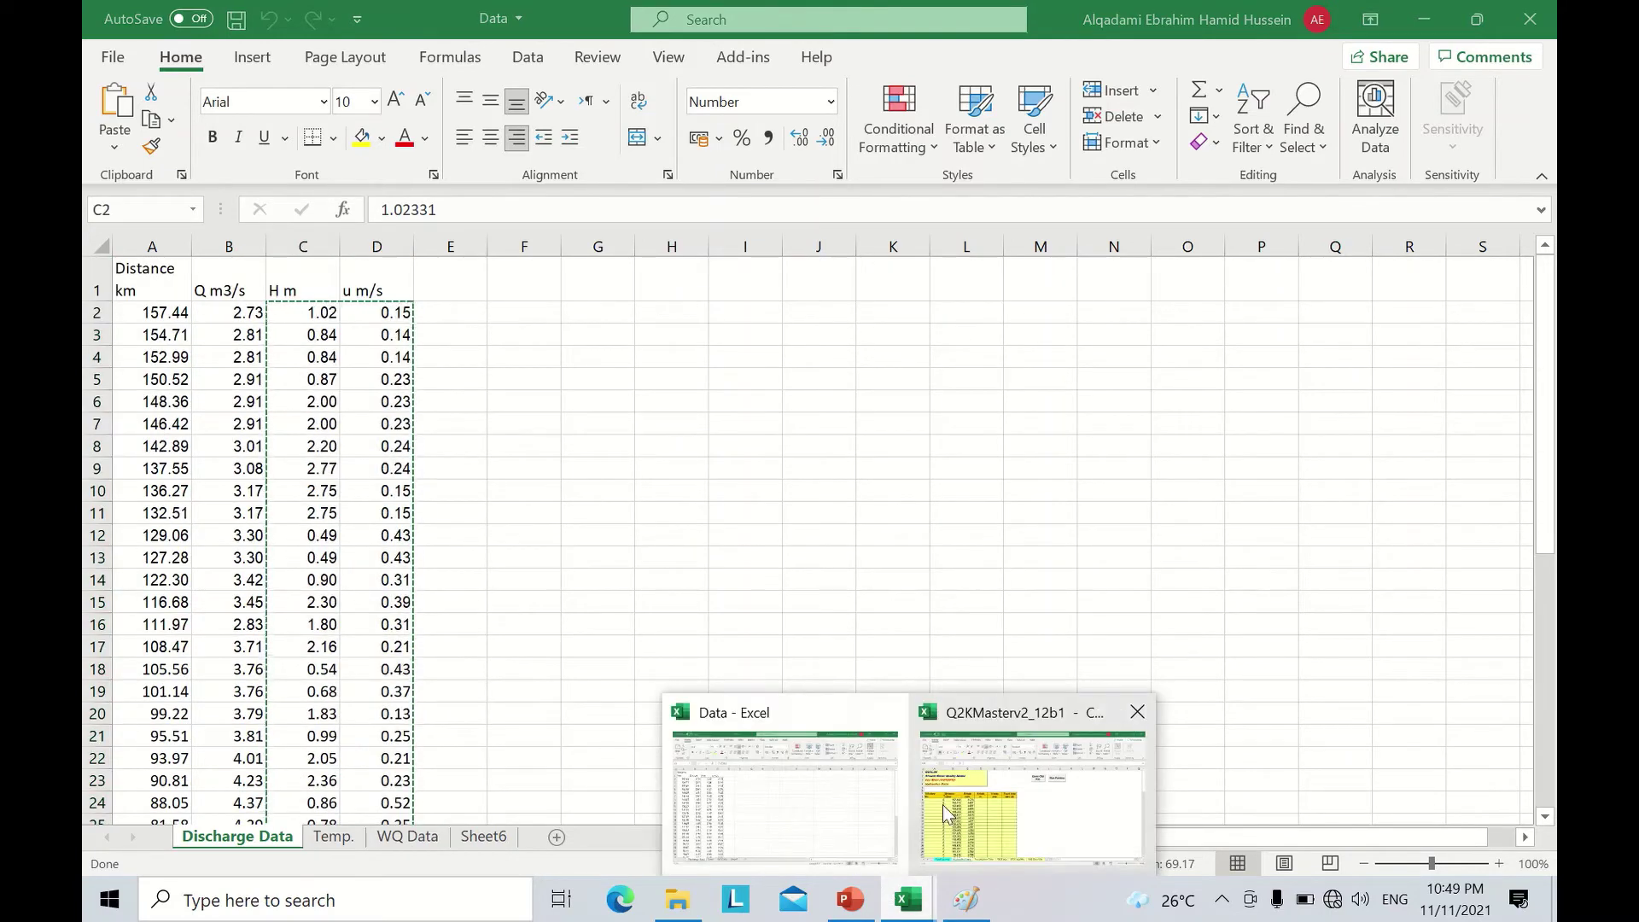
pyautogui.click(960, 812)
pyautogui.click(501, 448)
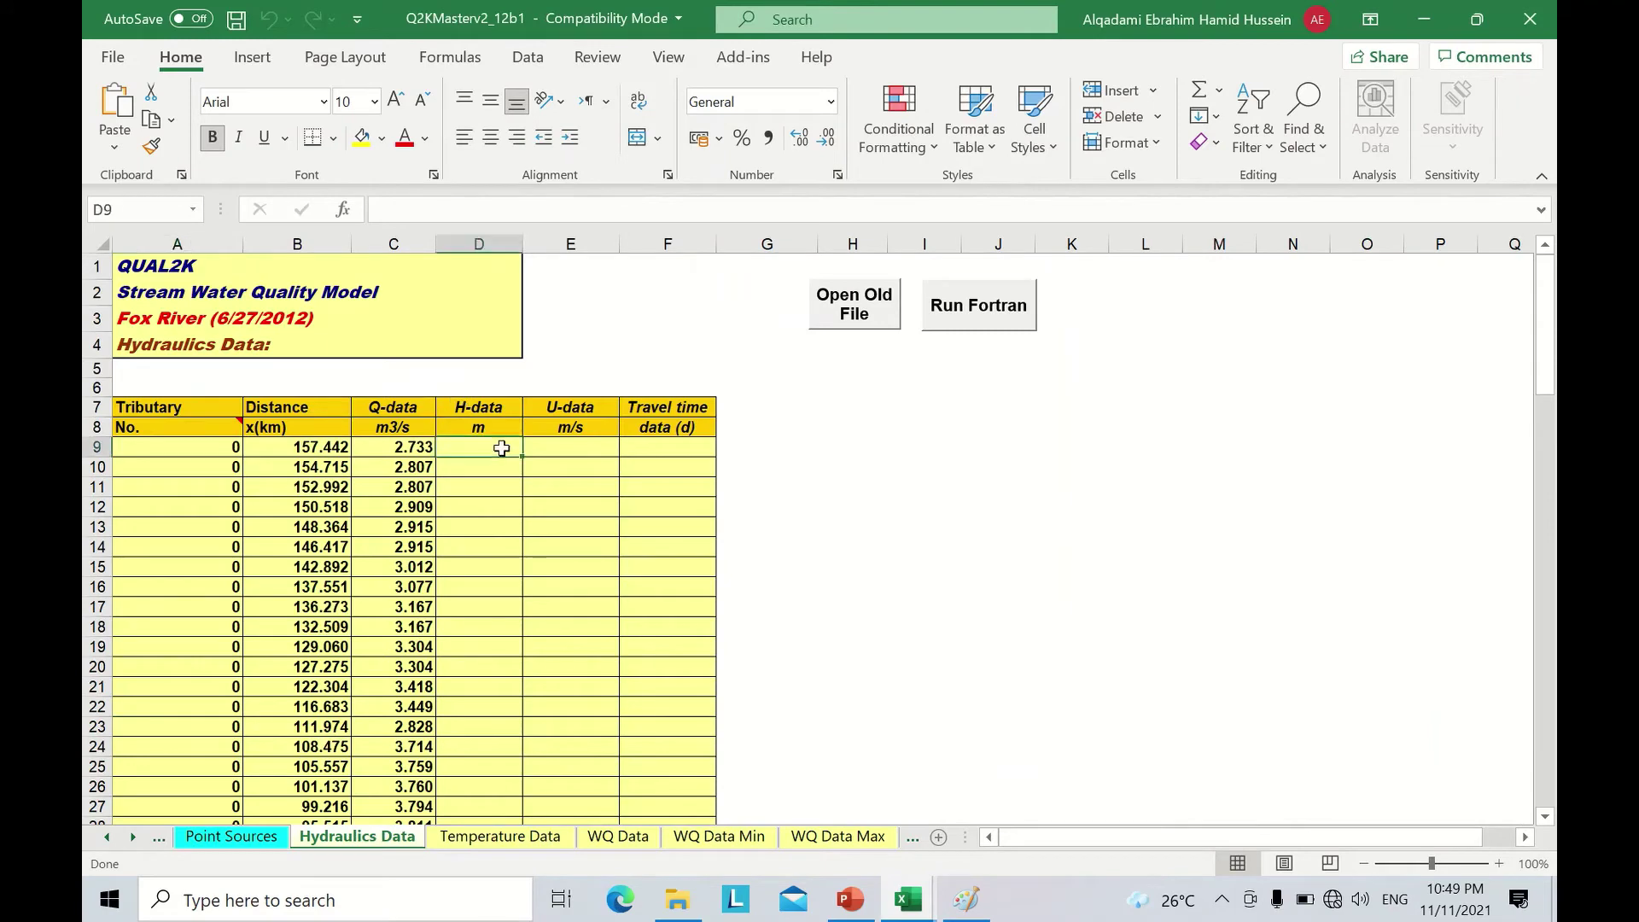
pyautogui.click(114, 141)
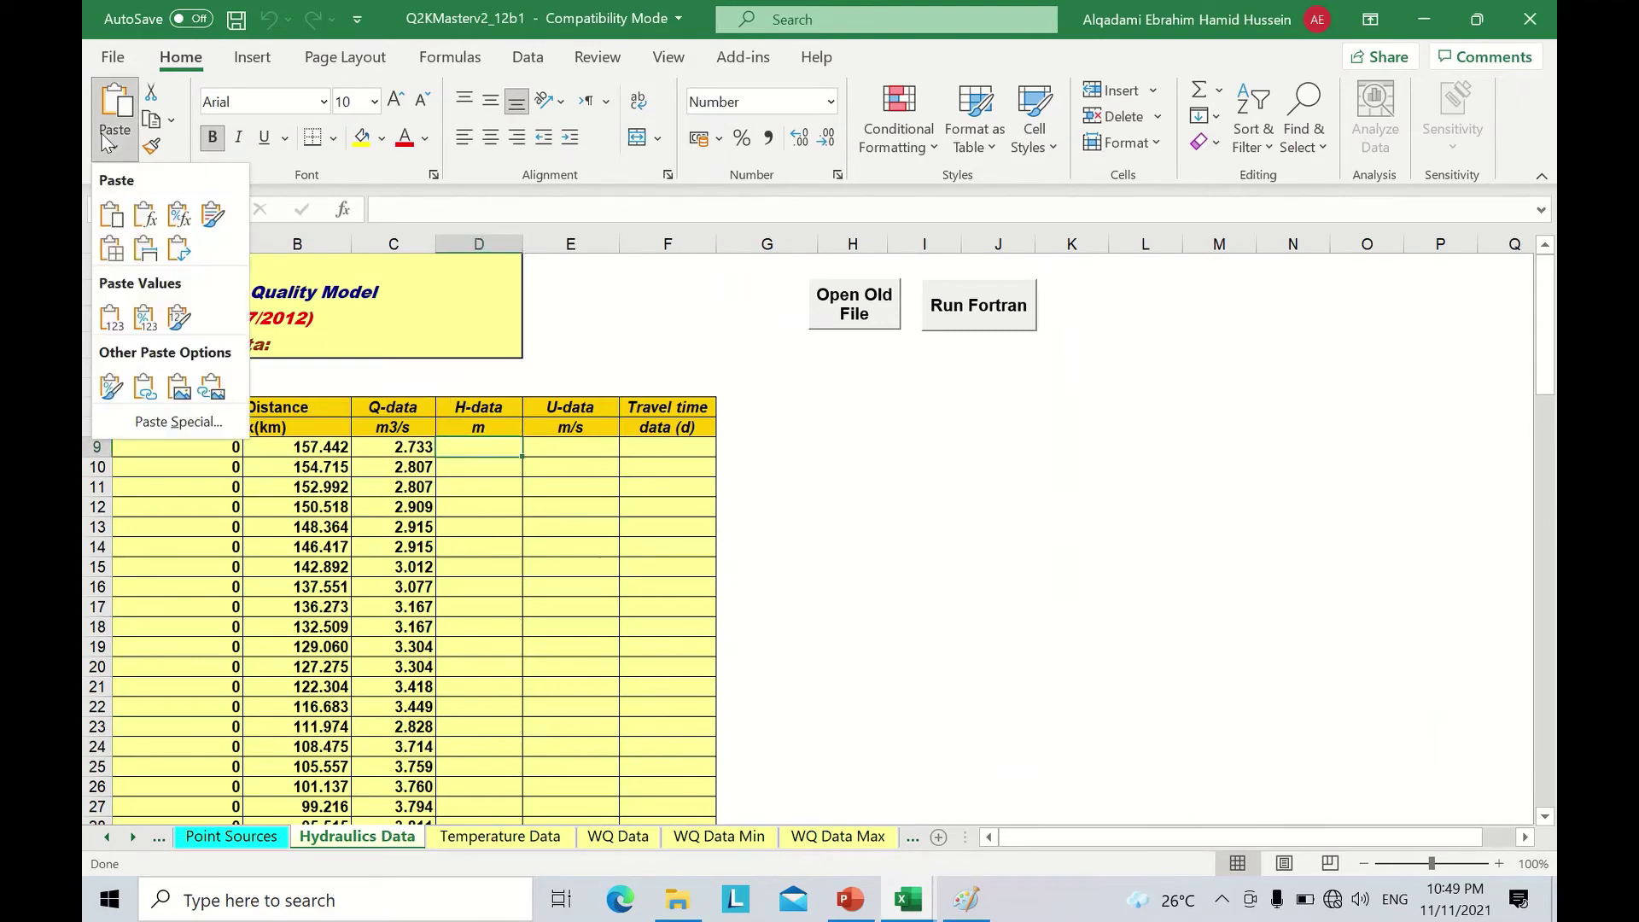
pyautogui.click(115, 317)
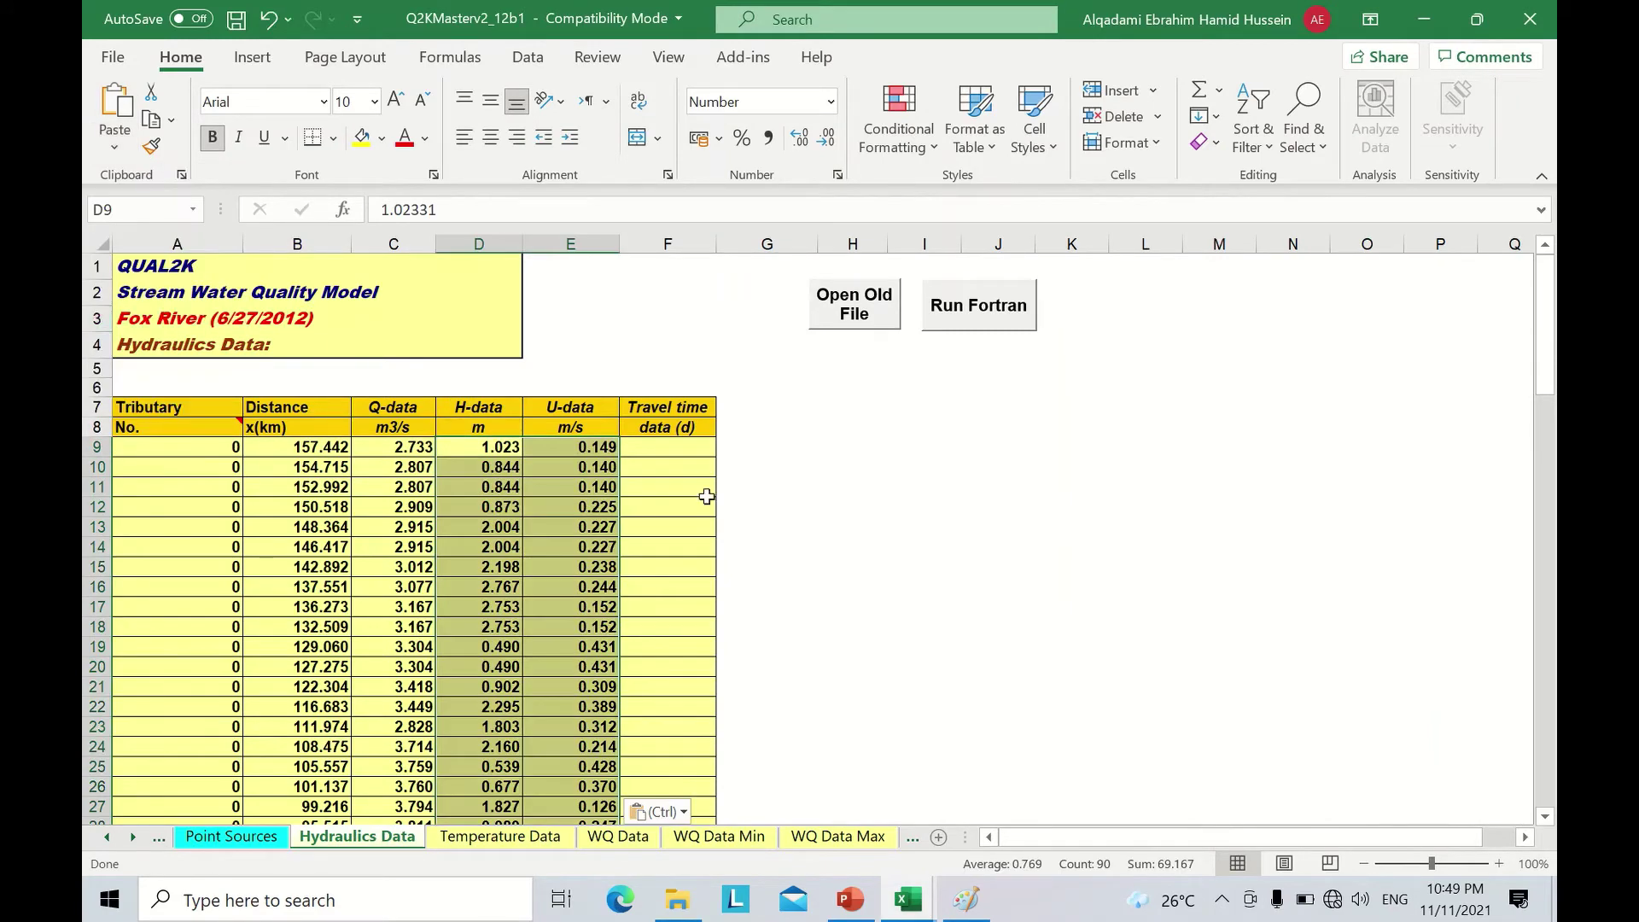
pyautogui.click(707, 495)
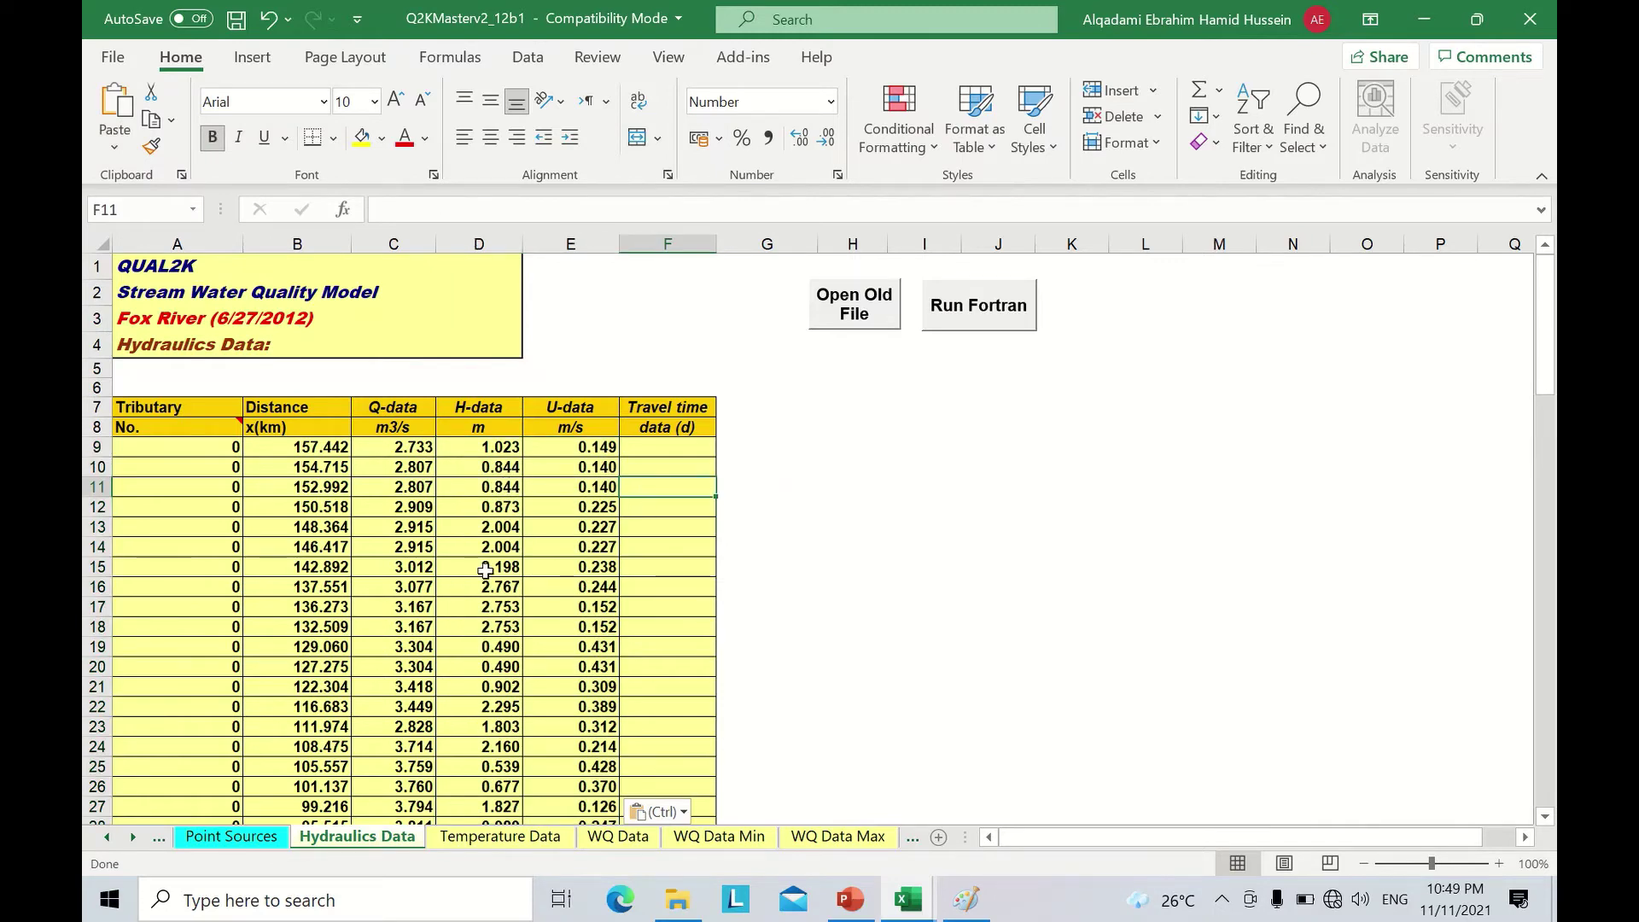
pyautogui.scroll(-3, 484, 570)
pyautogui.scroll(3, 485, 570)
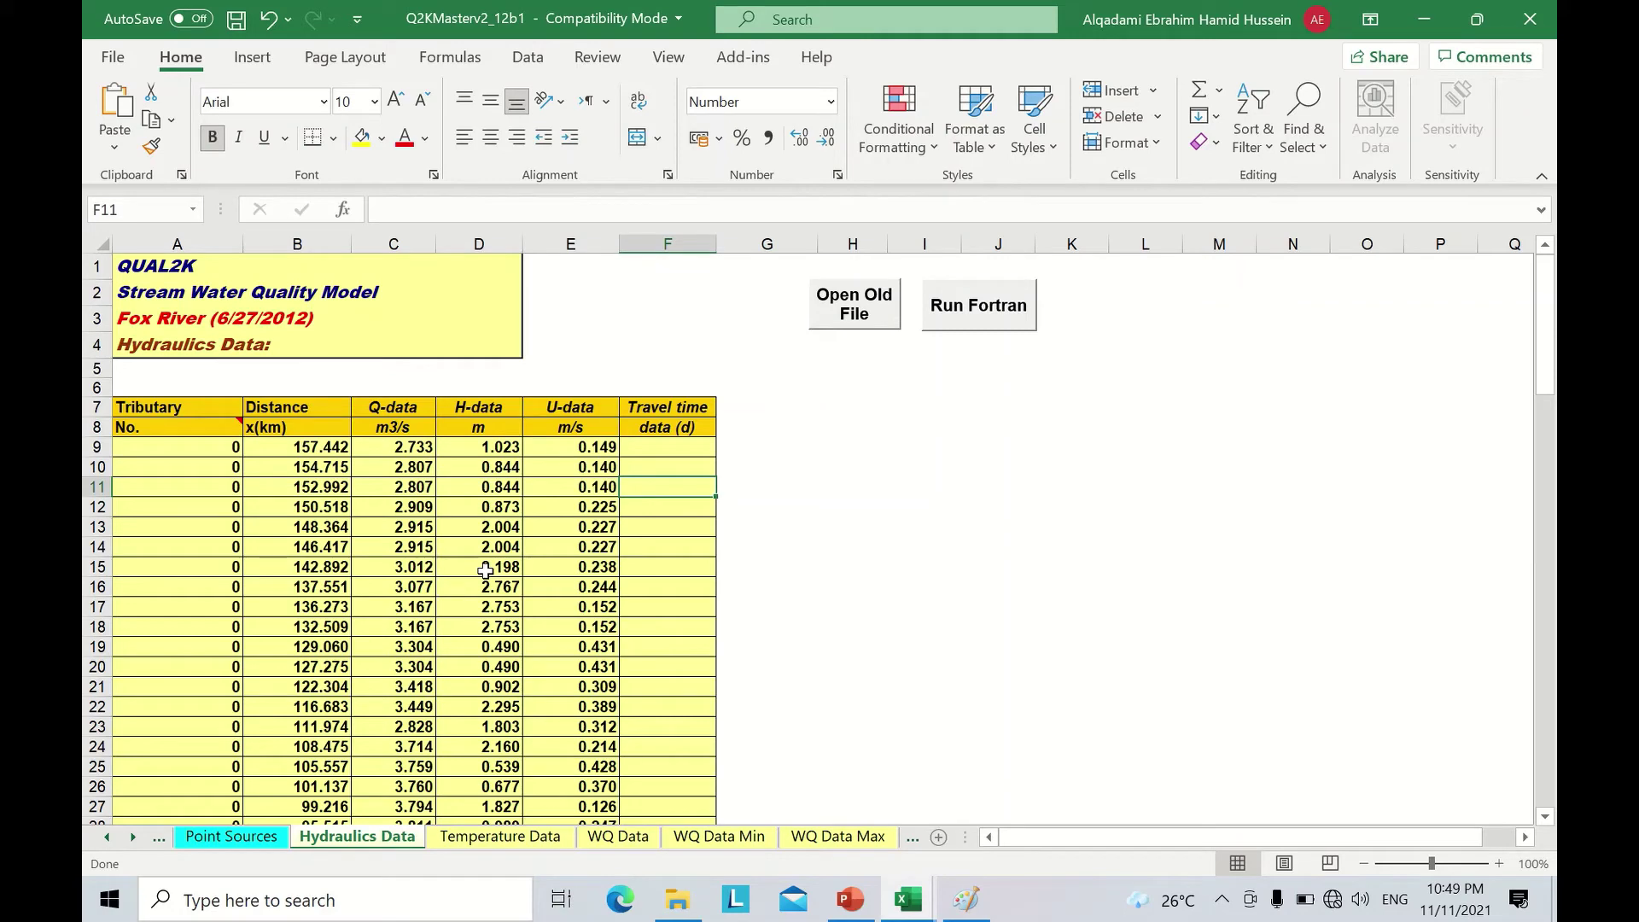
# Run the Fortran model with the added depth and velocity data and plot the results for the Mainstem headwater.
pyautogui.click(1002, 315)
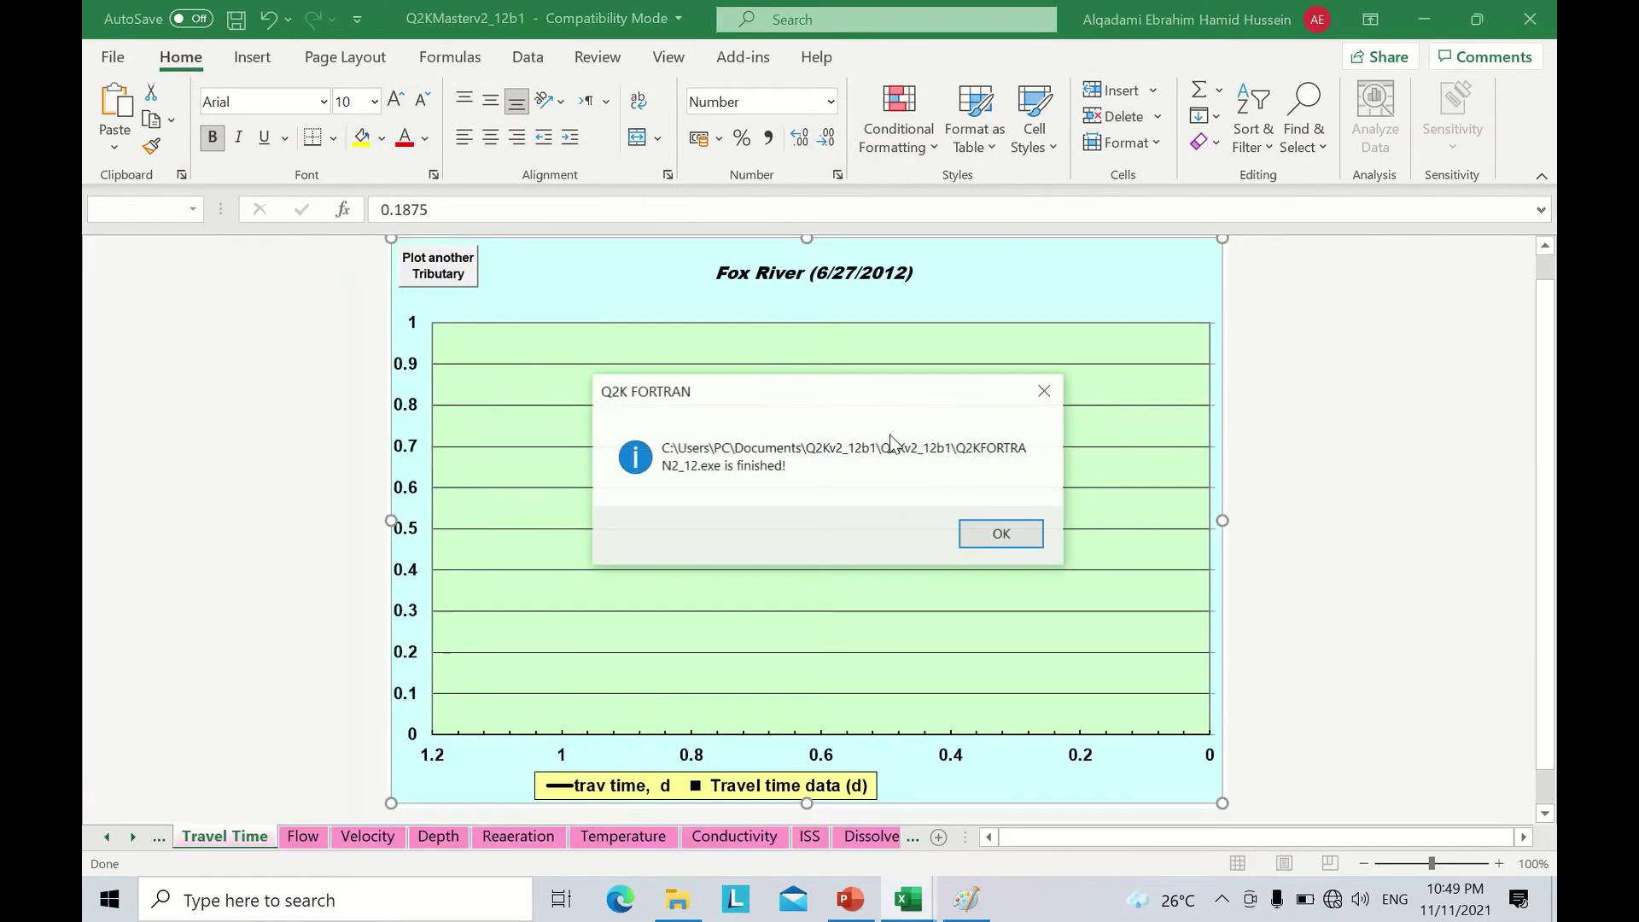
pyautogui.click(983, 539)
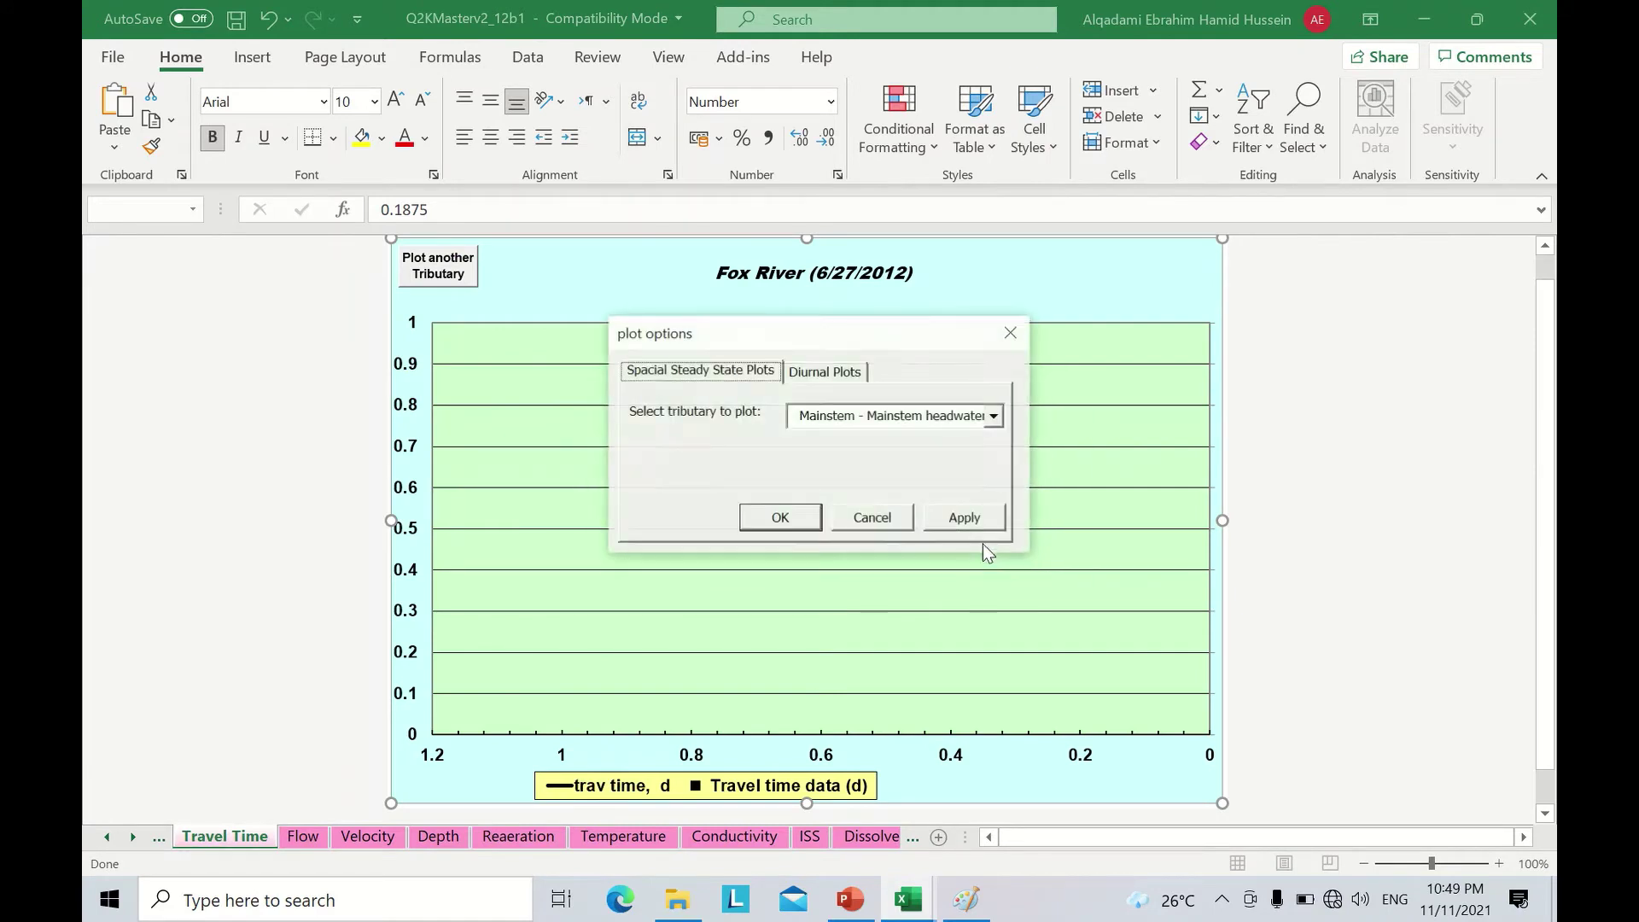
pyautogui.click(782, 521)
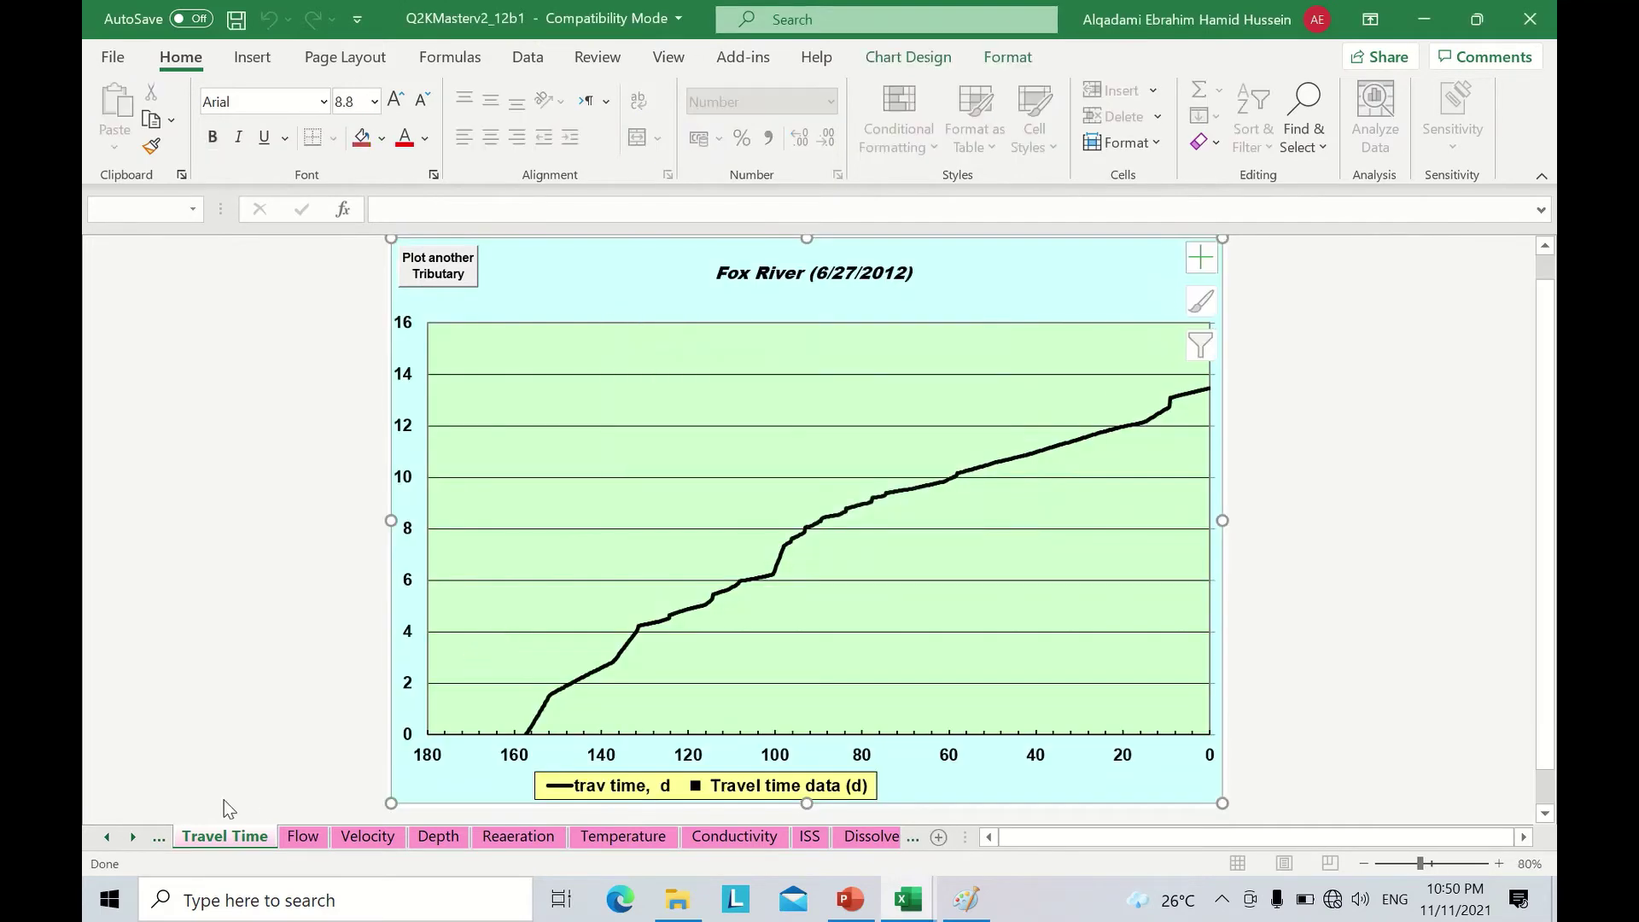
# Compare the simulated lines with the observed data points on the Flow, Velocity and Depth charts.
pyautogui.click(303, 836)
pyautogui.click(363, 838)
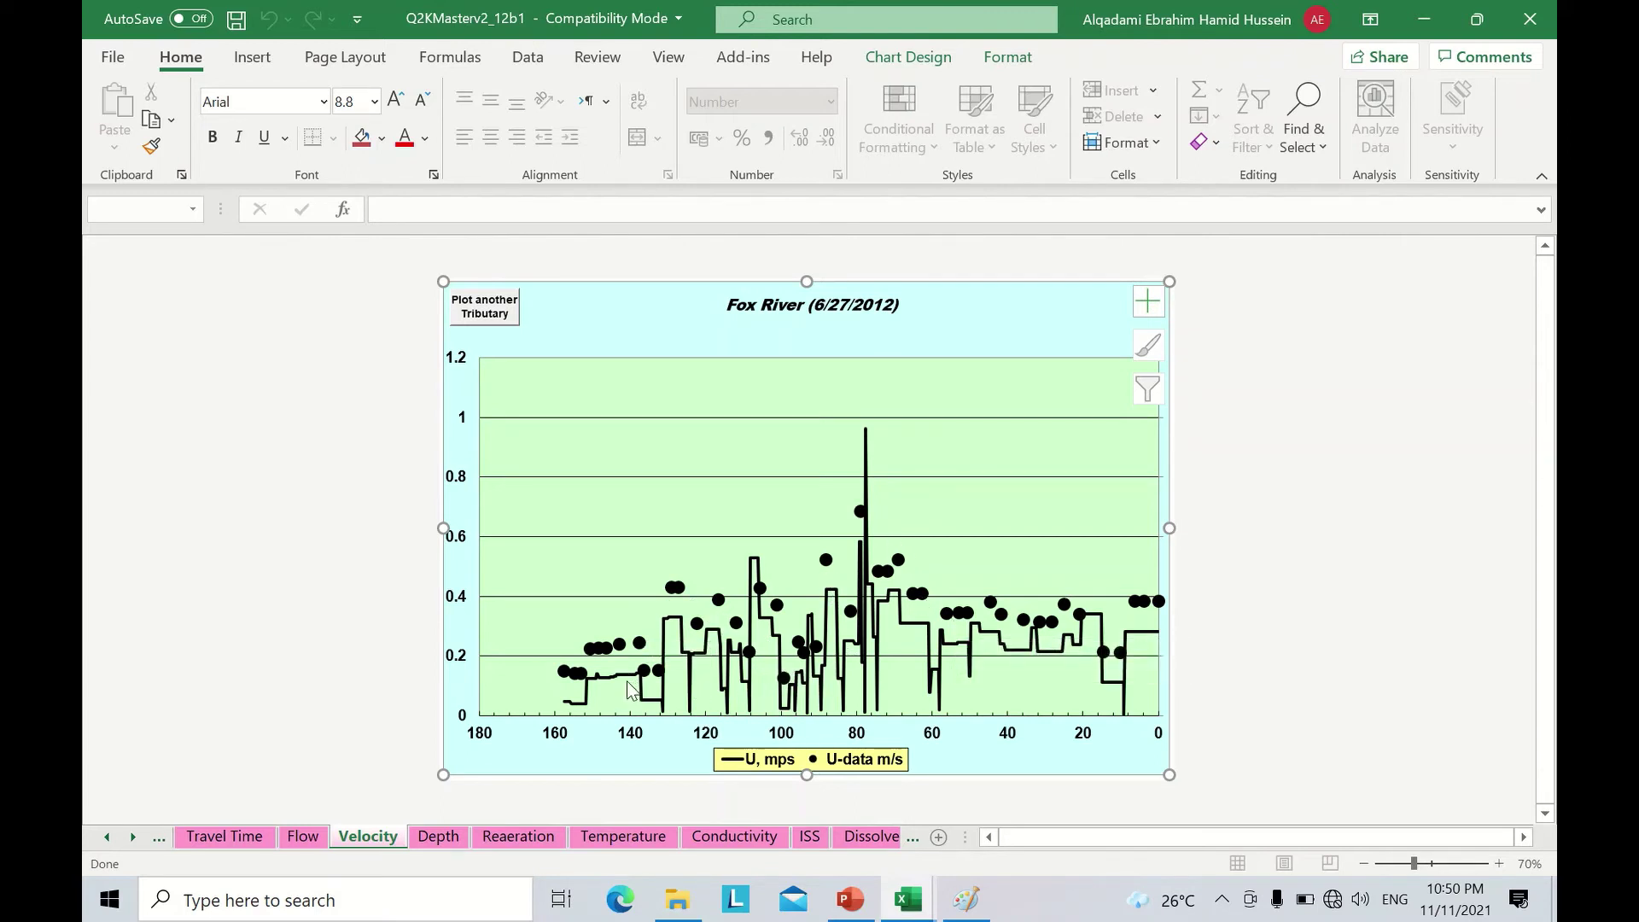
pyautogui.moveTo(614, 684)
pyautogui.click(438, 836)
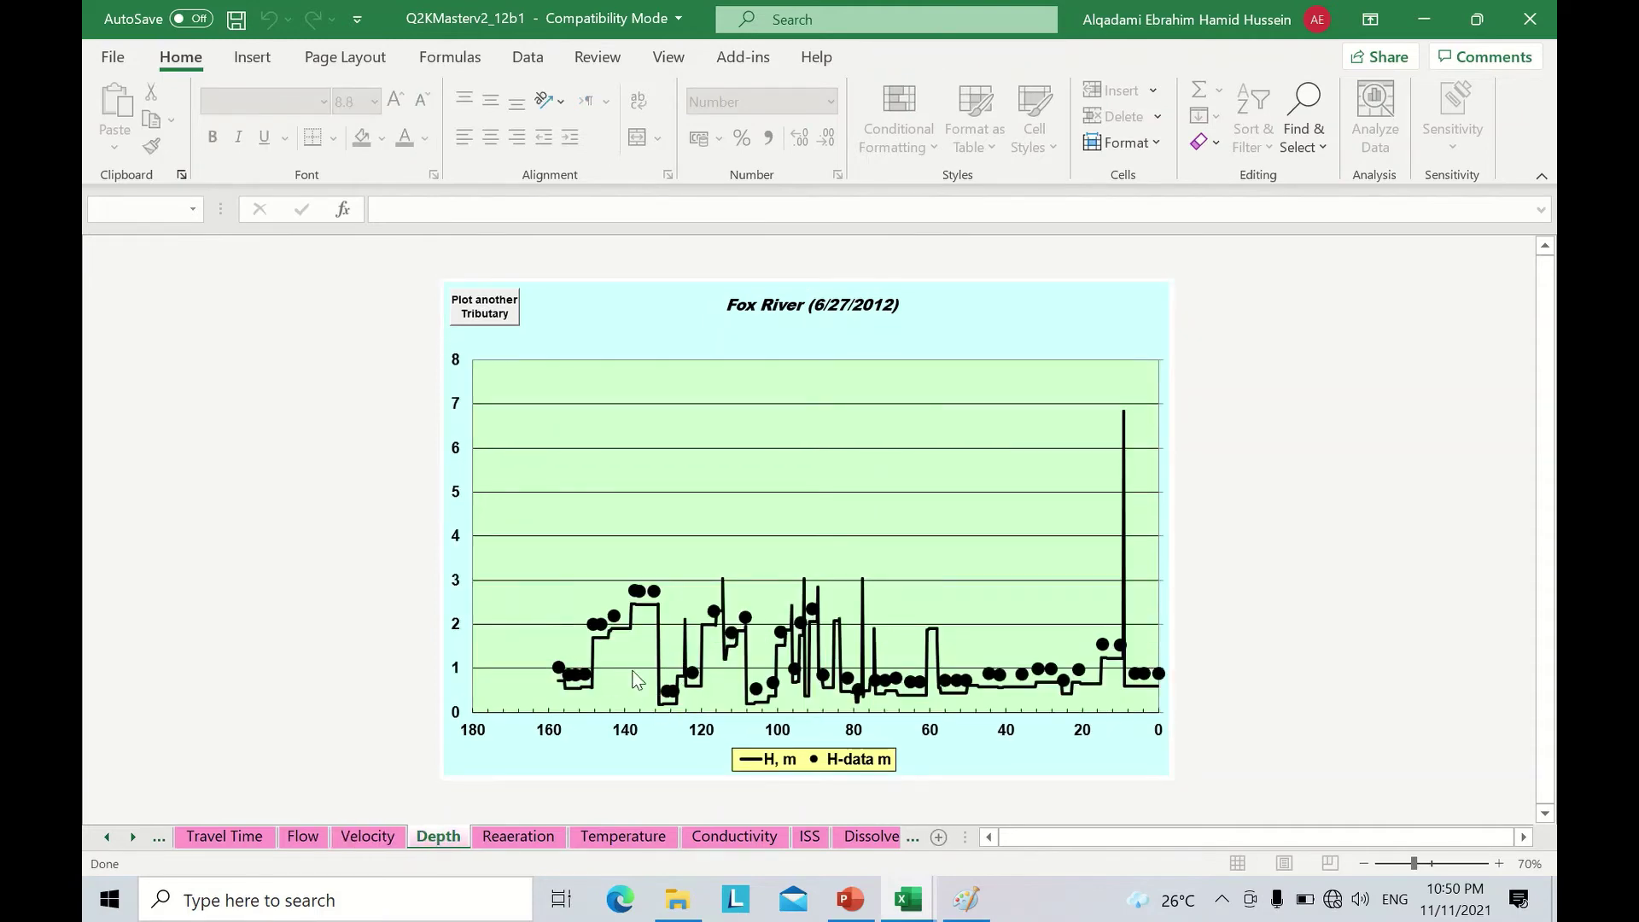
pyautogui.moveTo(741, 642)
pyautogui.moveTo(600, 635)
# Open the Temperature chart and examine its average, minimum and maximum curves for matching observed data.
pyautogui.click(106, 842)
pyautogui.click(106, 842)
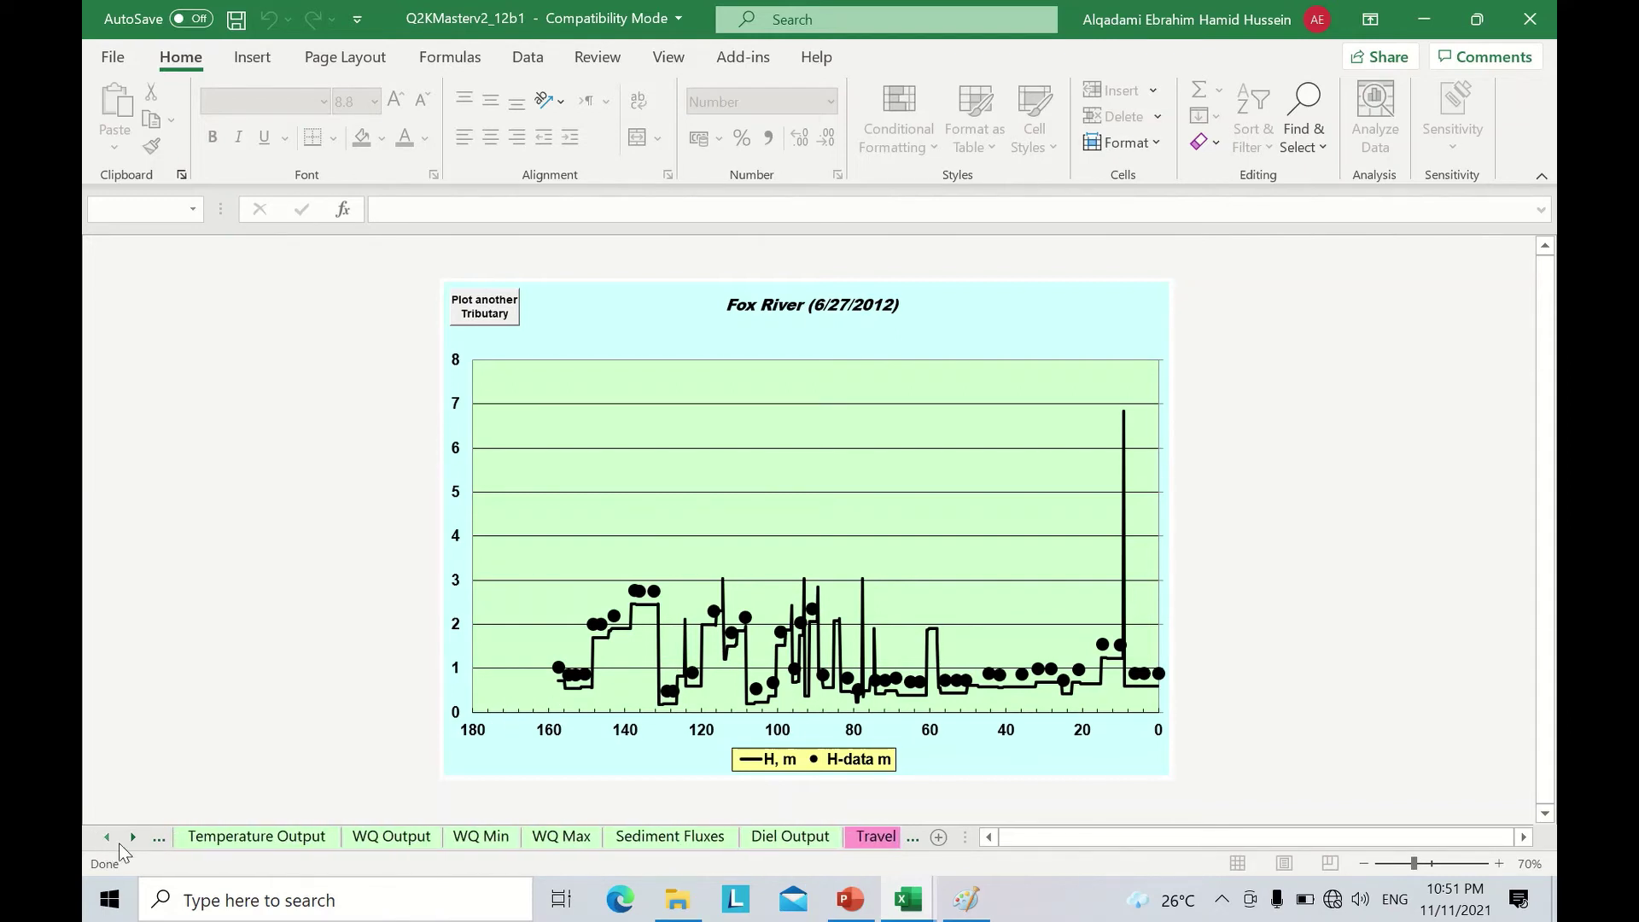
pyautogui.click(135, 842)
pyautogui.click(135, 842)
pyautogui.click(135, 841)
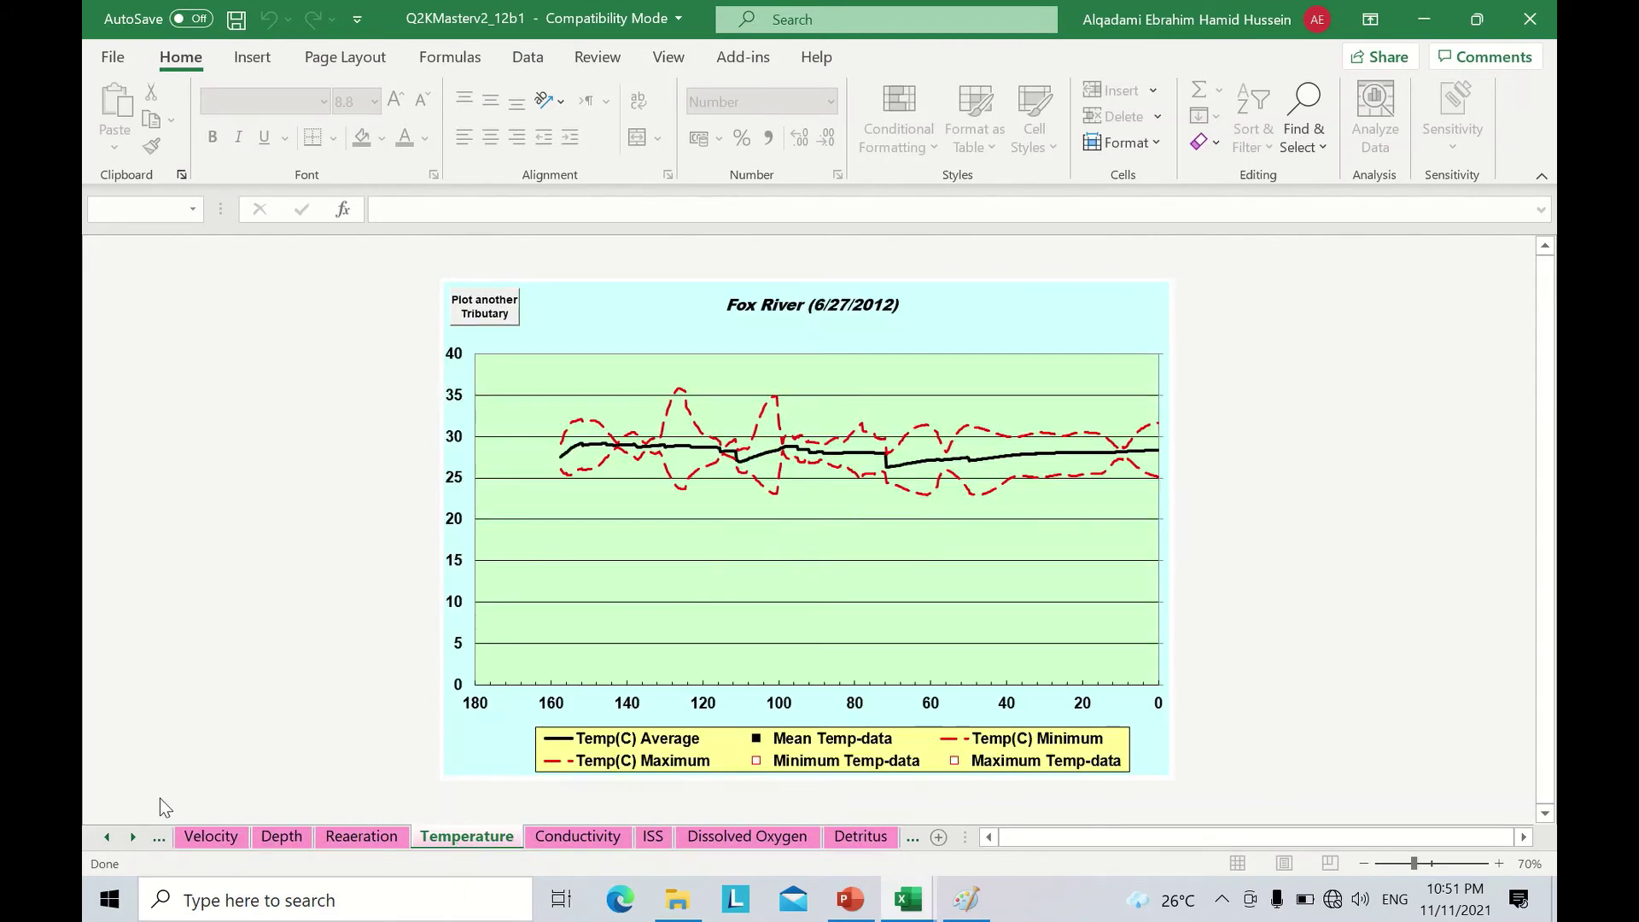
# Open the Temperature Data sheet of the QUAL2K workbook.
pyautogui.click(104, 845)
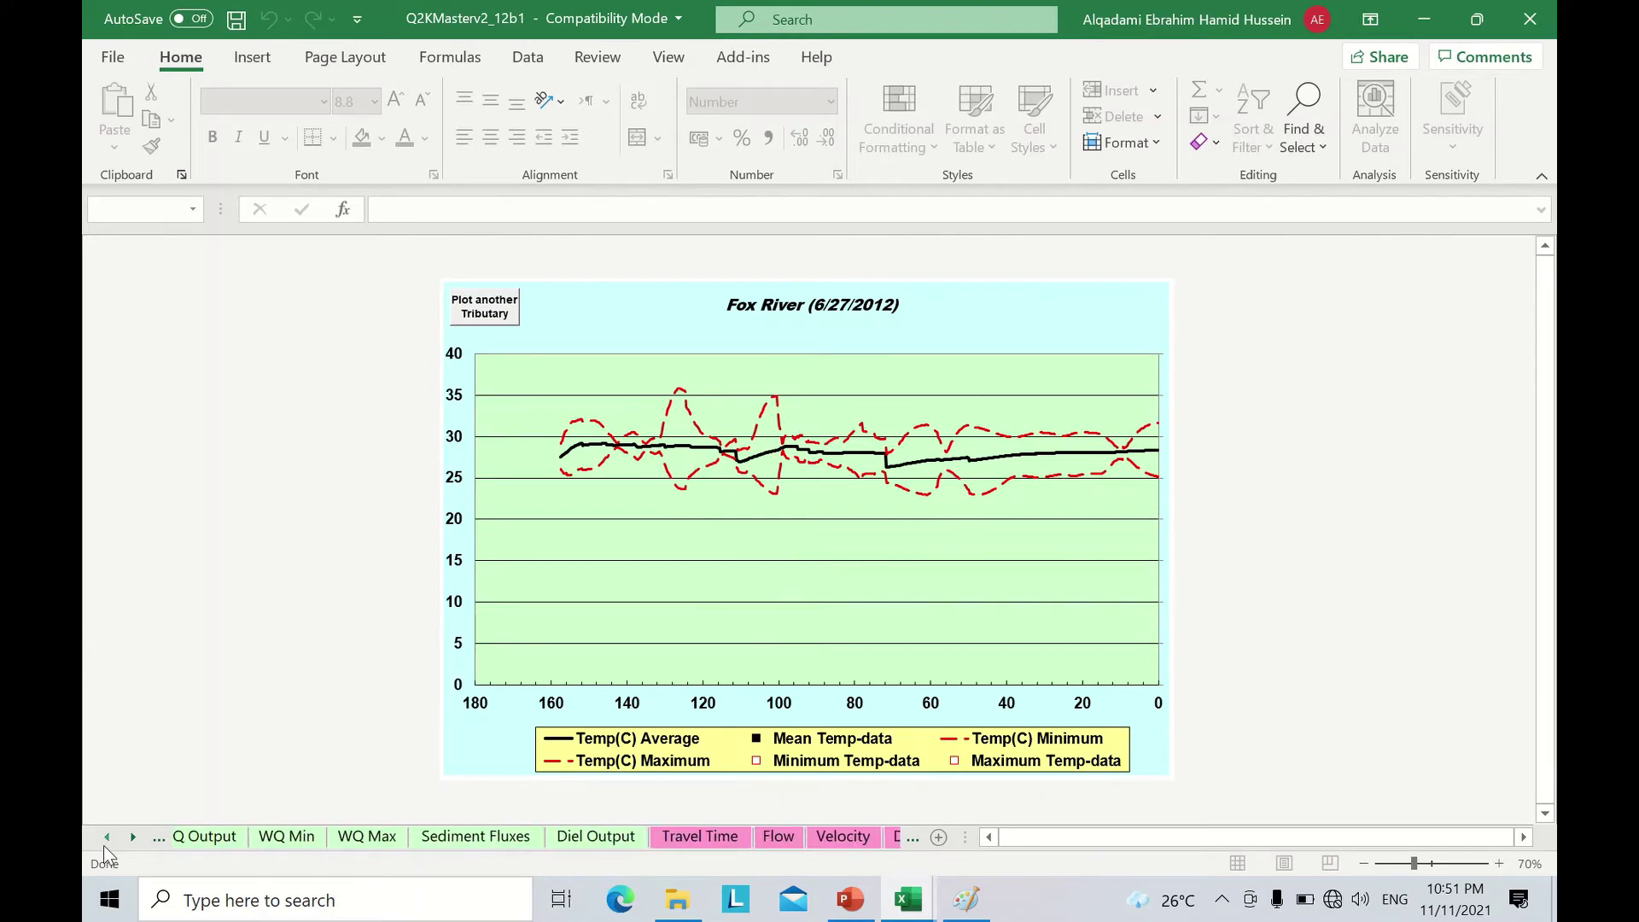
pyautogui.click(104, 844)
pyautogui.click(104, 845)
pyautogui.click(104, 845)
pyautogui.click(104, 845)
pyautogui.click(107, 840)
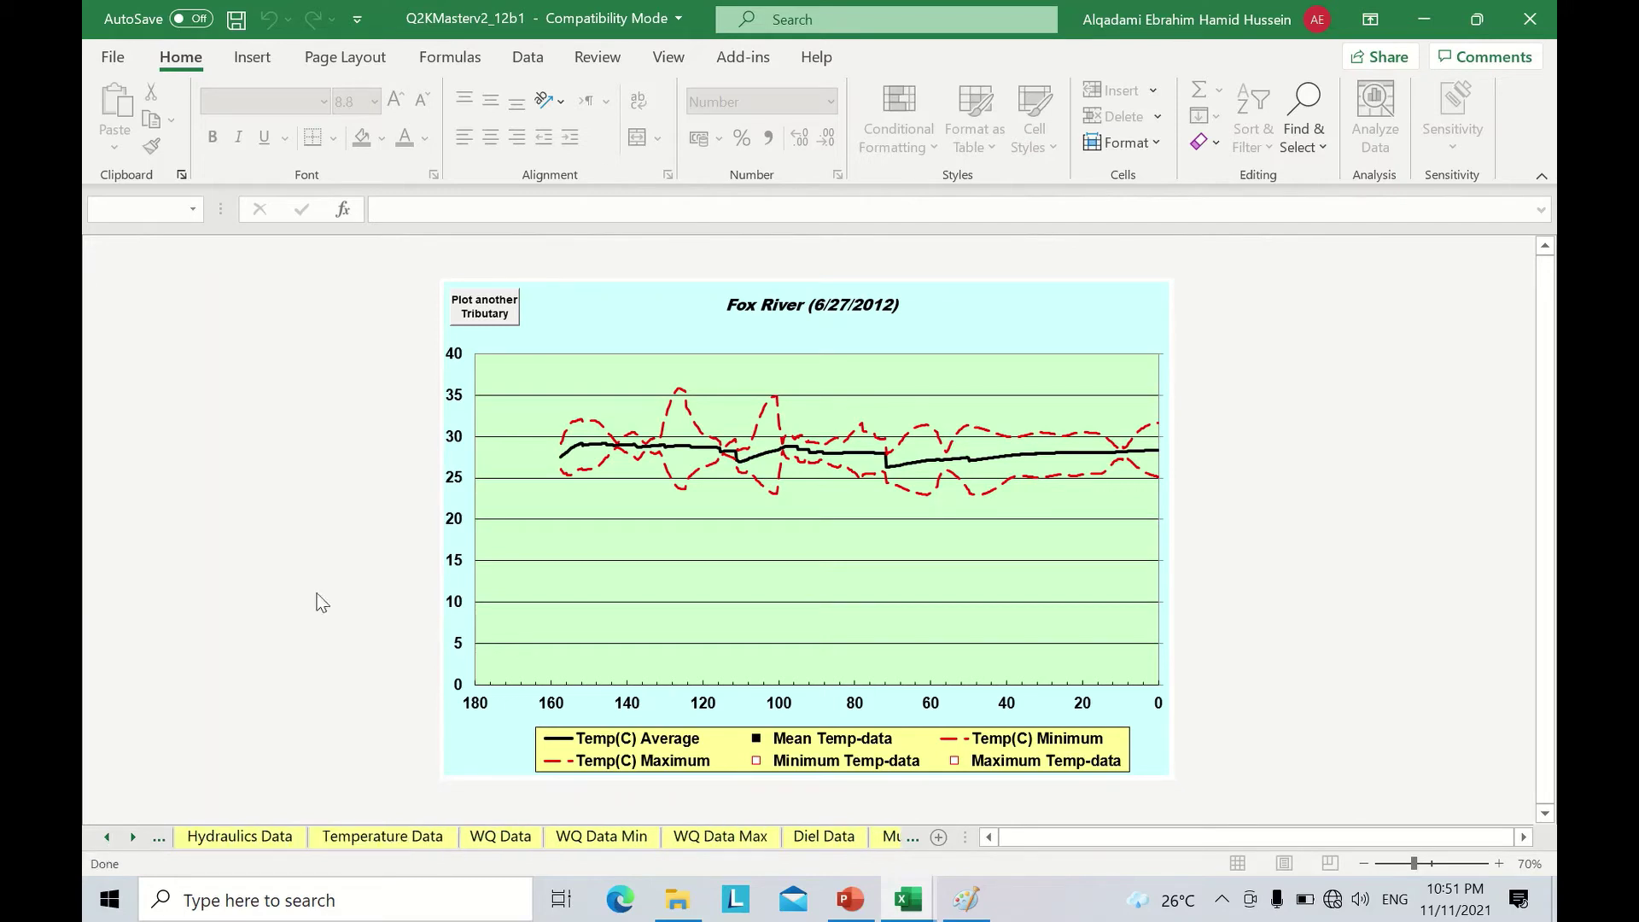
pyautogui.click(381, 840)
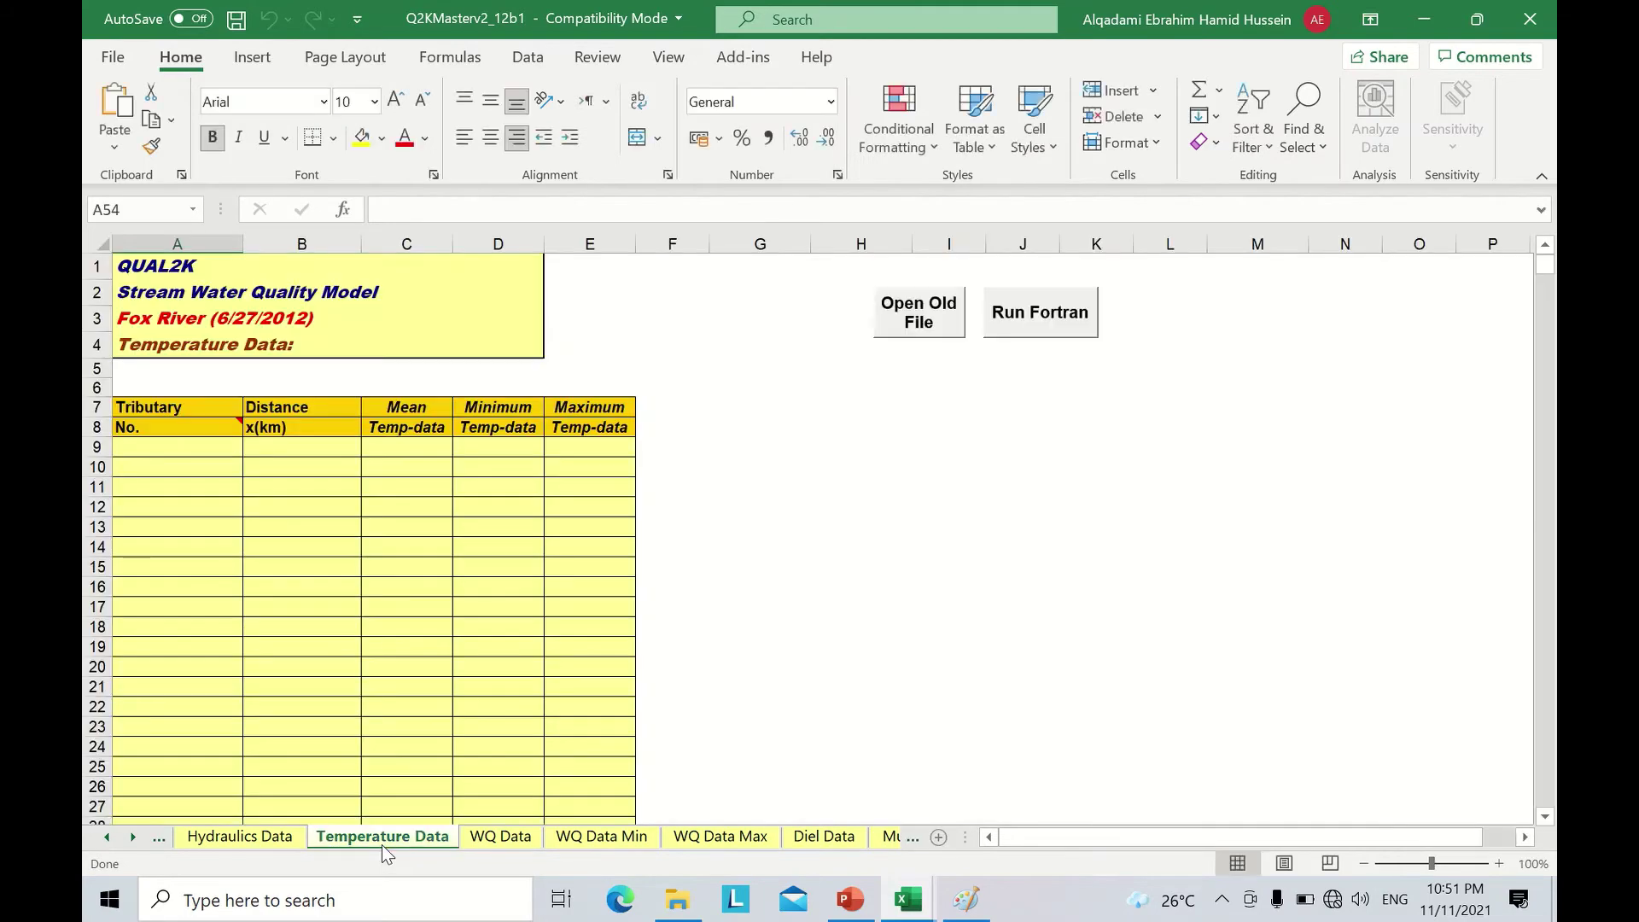
# Switch to the Data workbook and copy the distance and mean temperature values in A4:B16 of the Temp. sheet.
pyautogui.moveTo(911, 913)
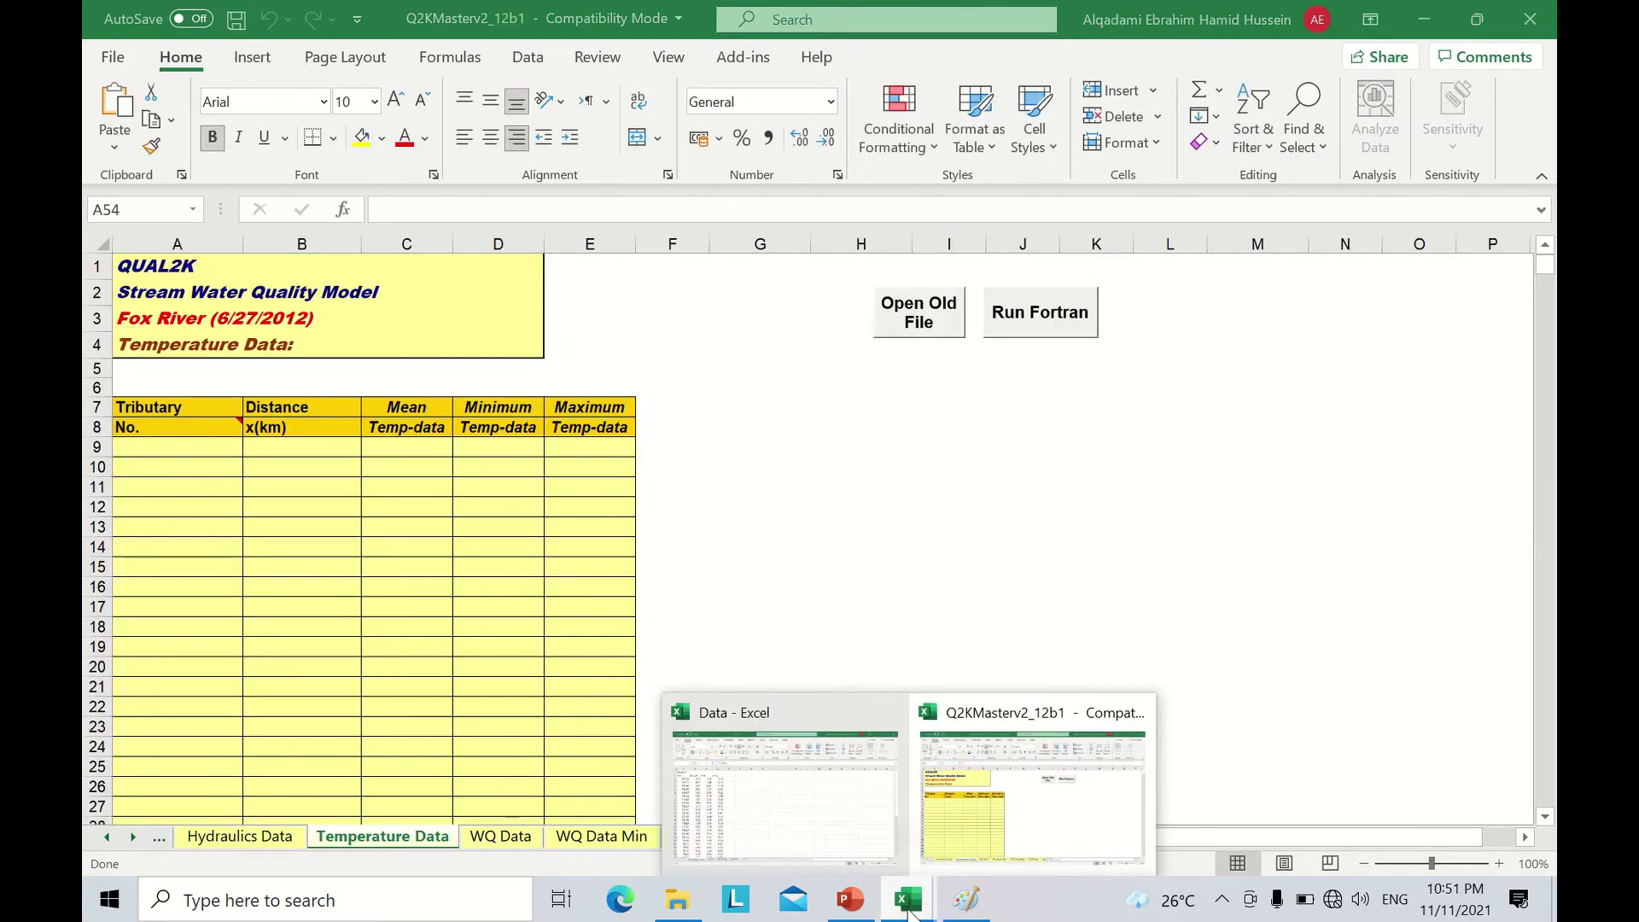
pyautogui.click(832, 826)
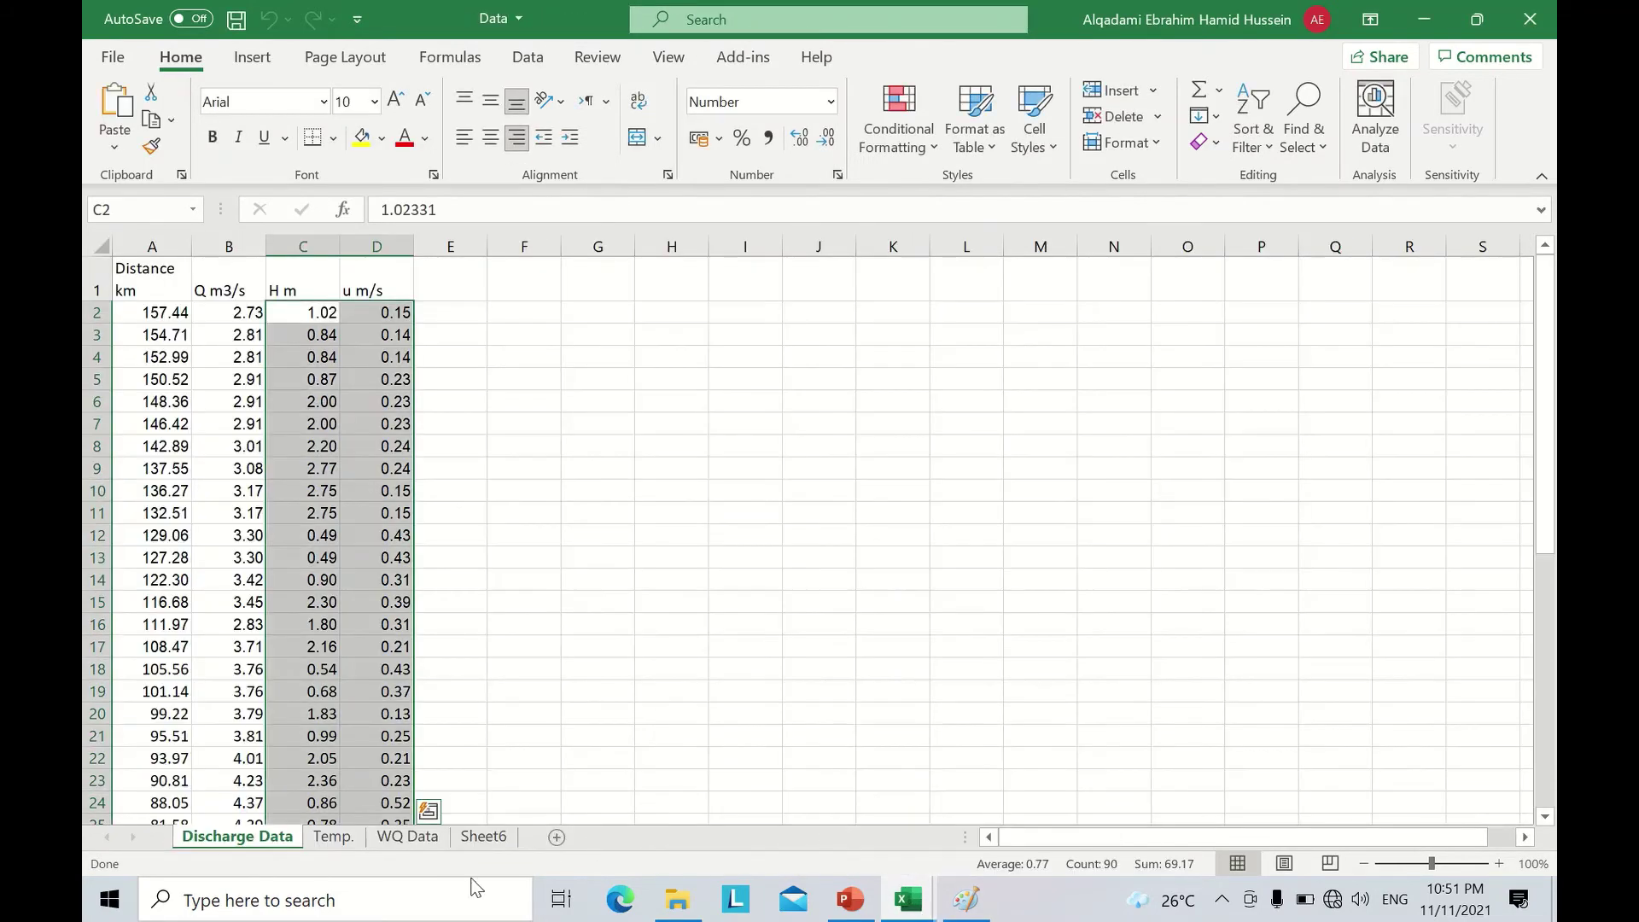
pyautogui.click(321, 845)
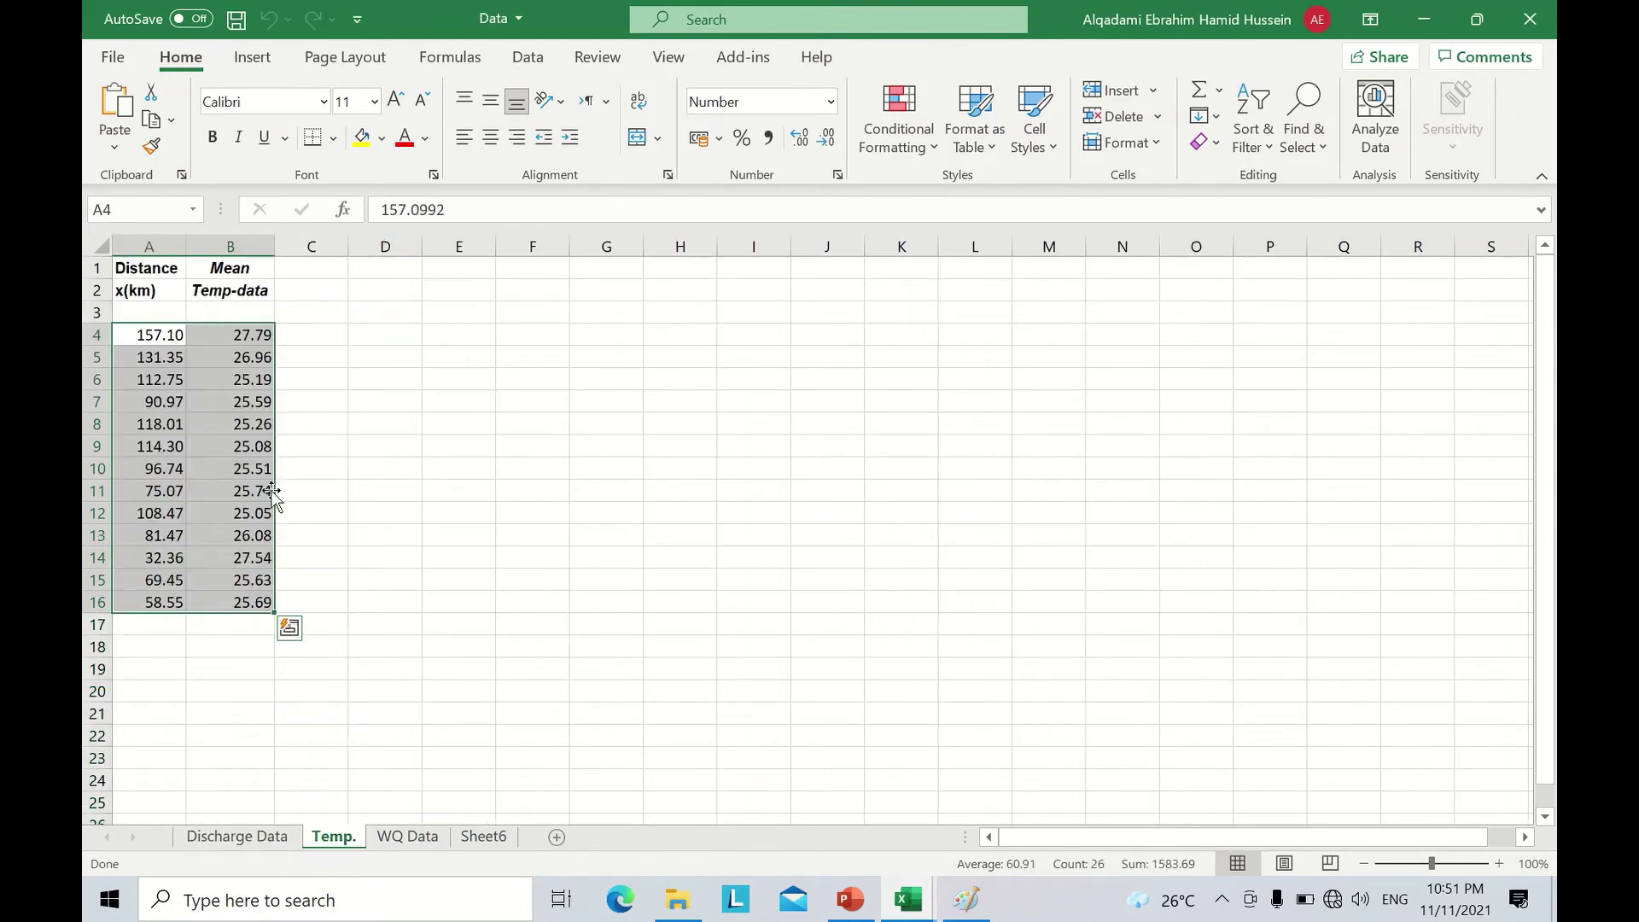
pyautogui.hotkey('ctrl', 'c')
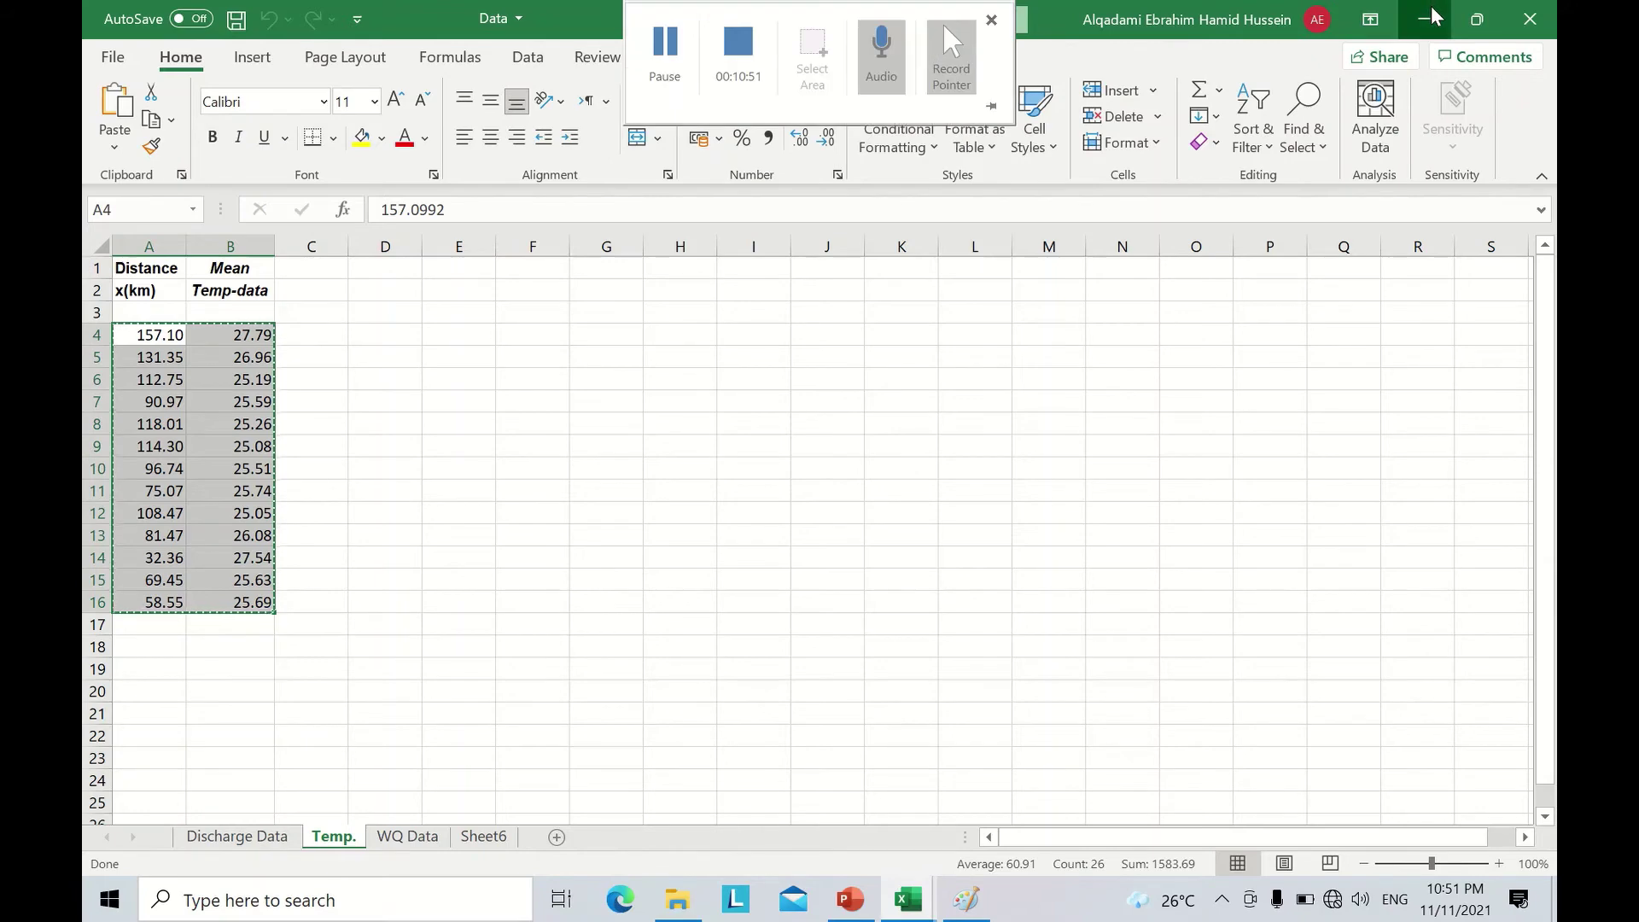
# Switch to the QUAL2K workbook and paste the copied distances and mean temperatures as values from B9 of the Temperature Data sheet.
pyautogui.hotkey('alt', 'Tab')
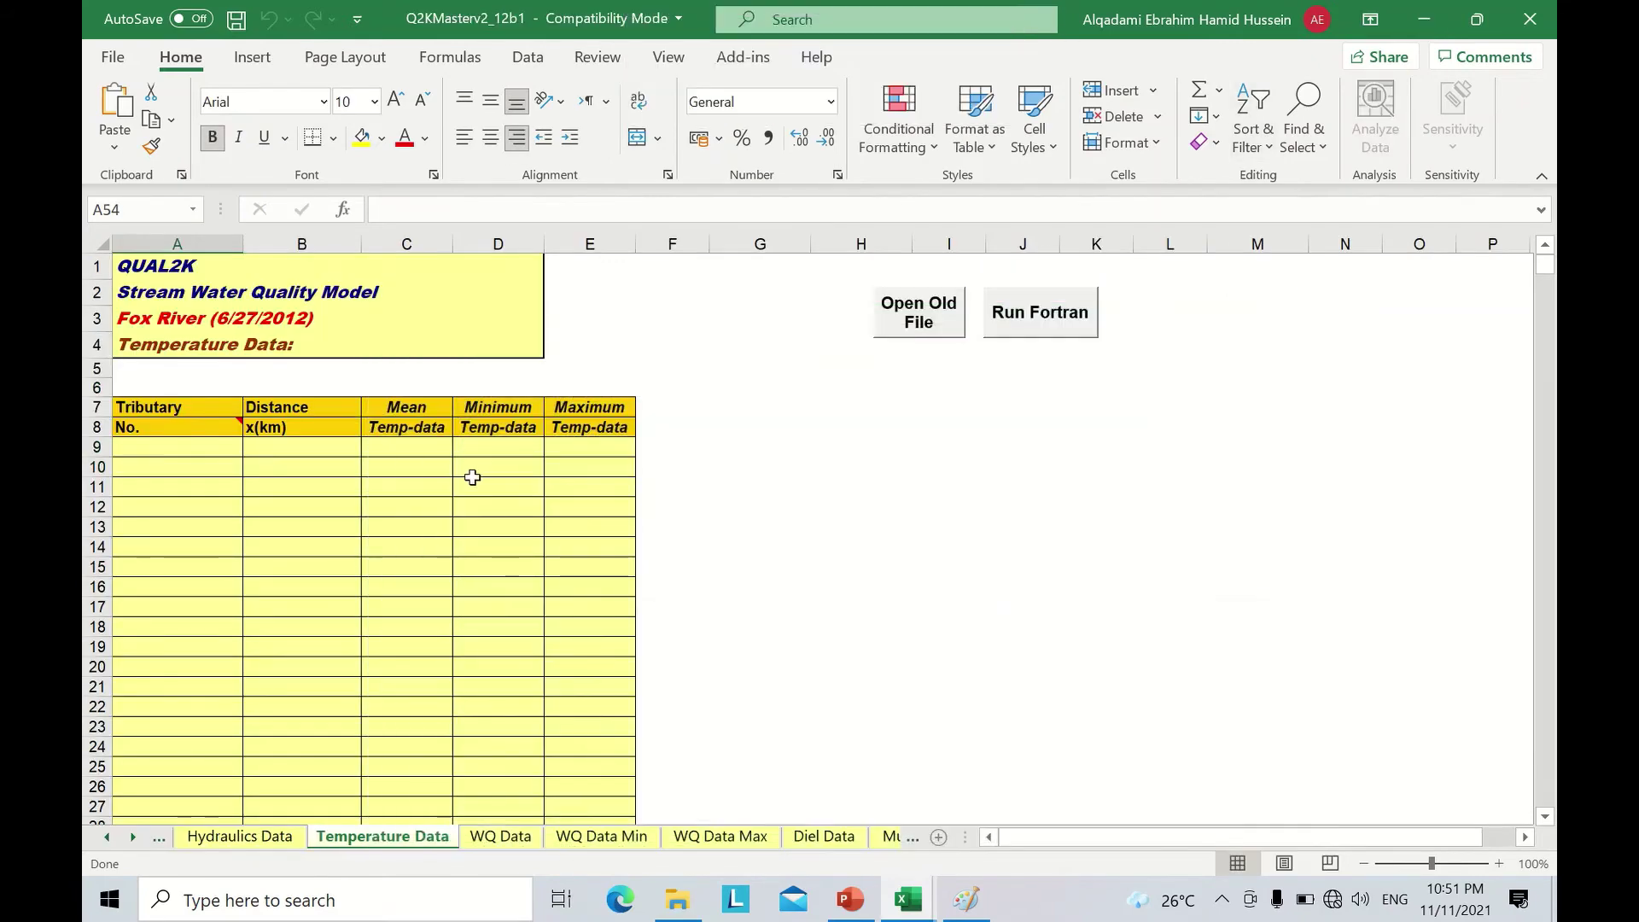
pyautogui.click(286, 446)
pyautogui.click(114, 147)
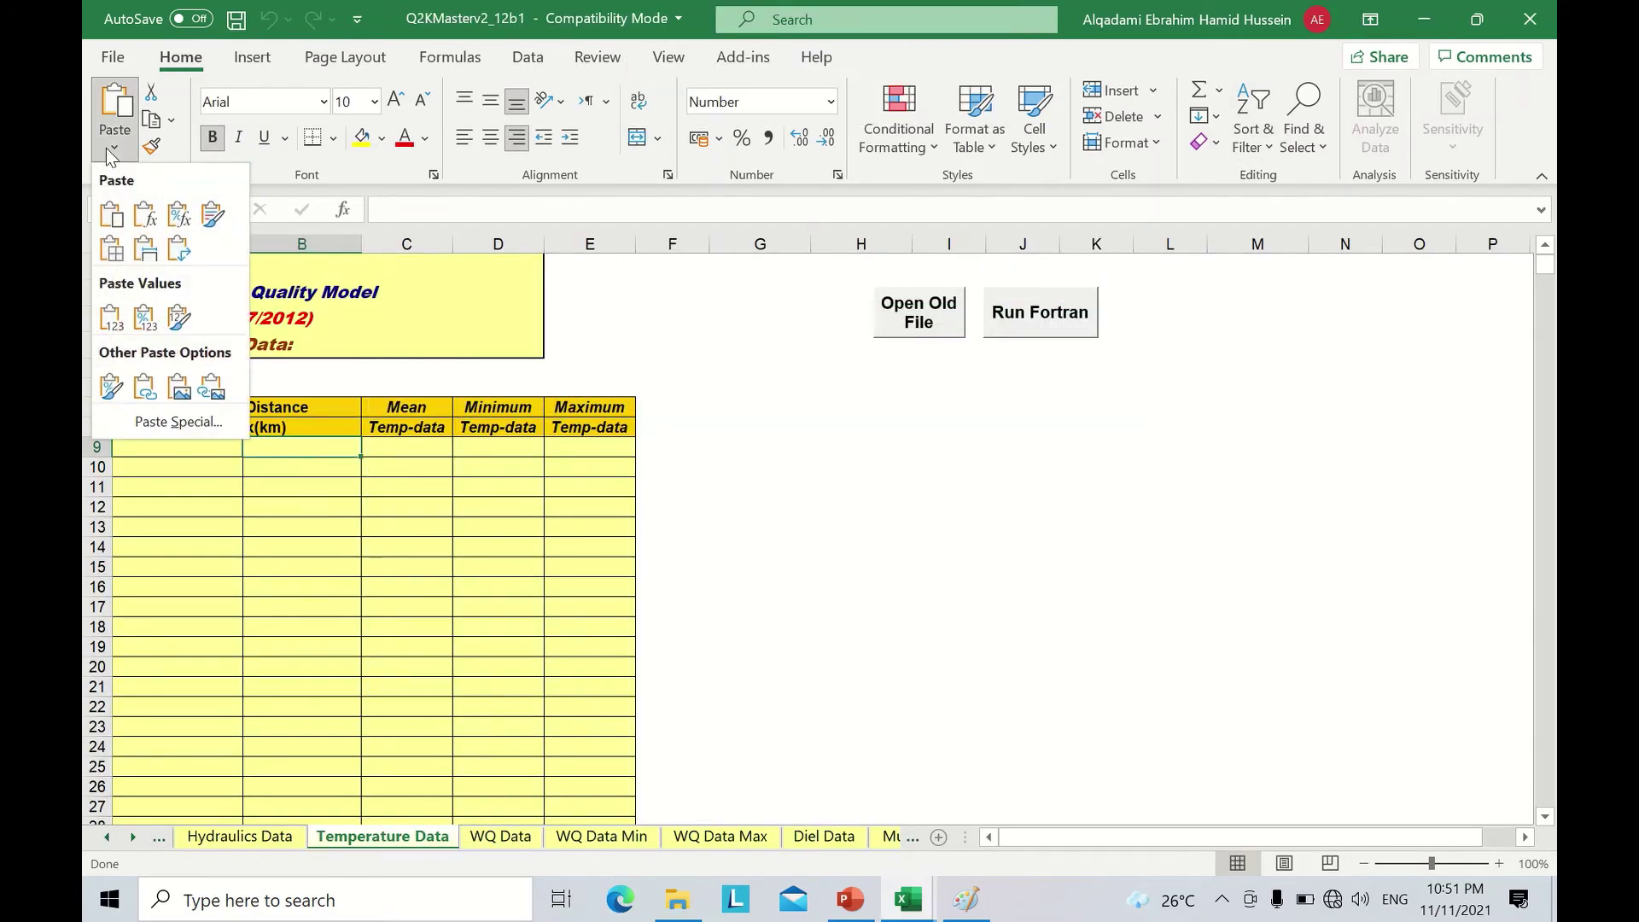
pyautogui.click(114, 318)
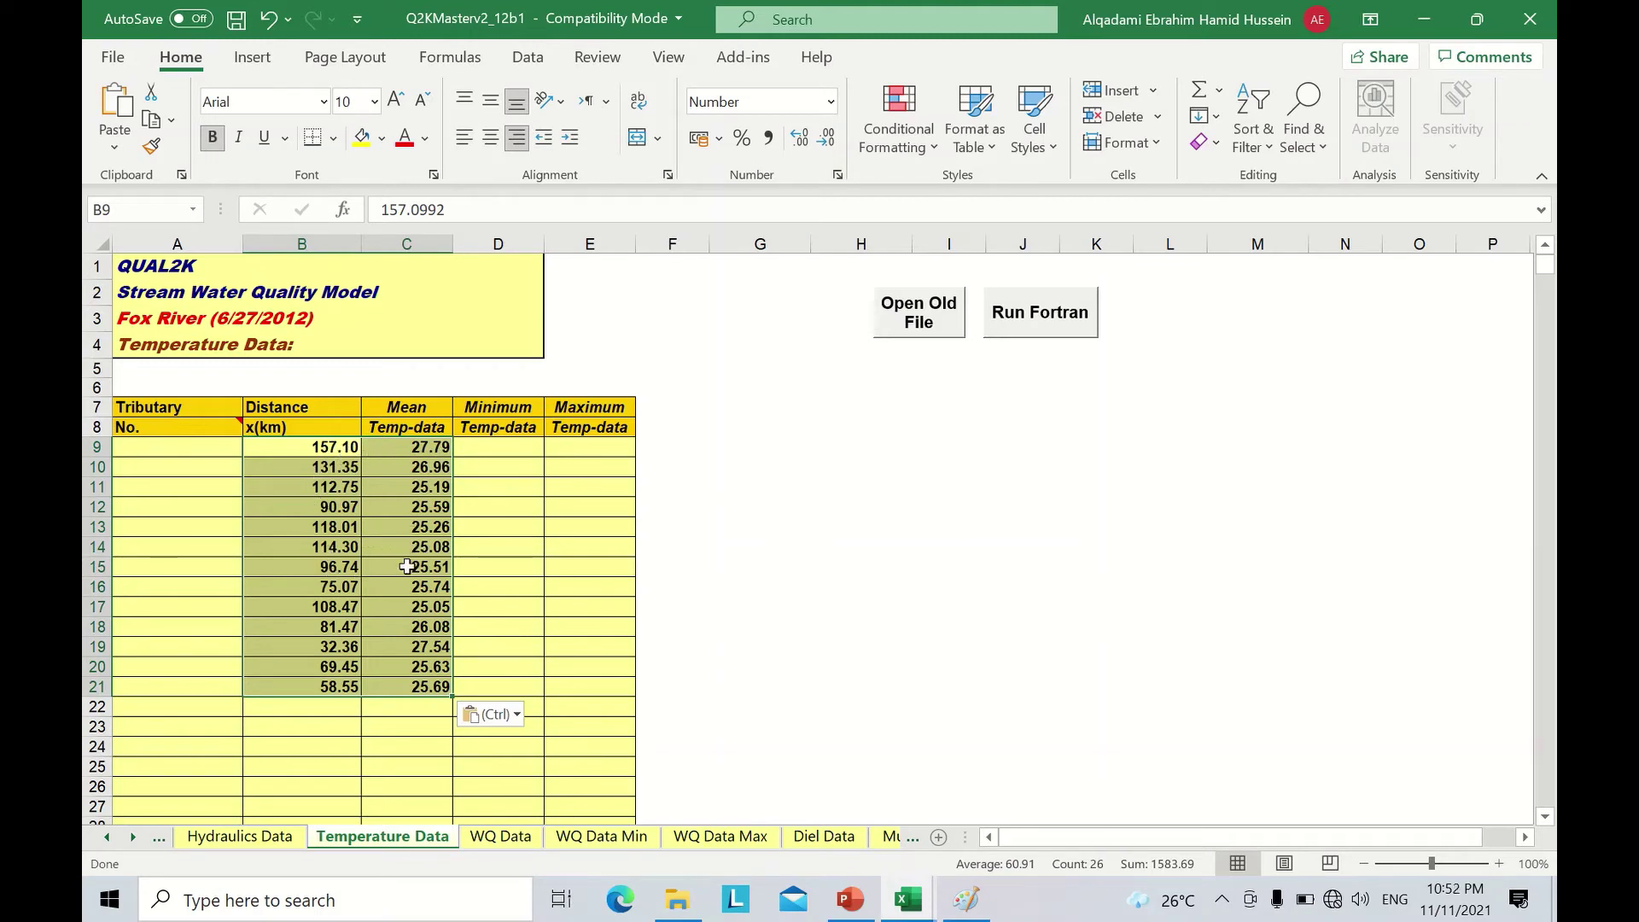
pyautogui.click(317, 552)
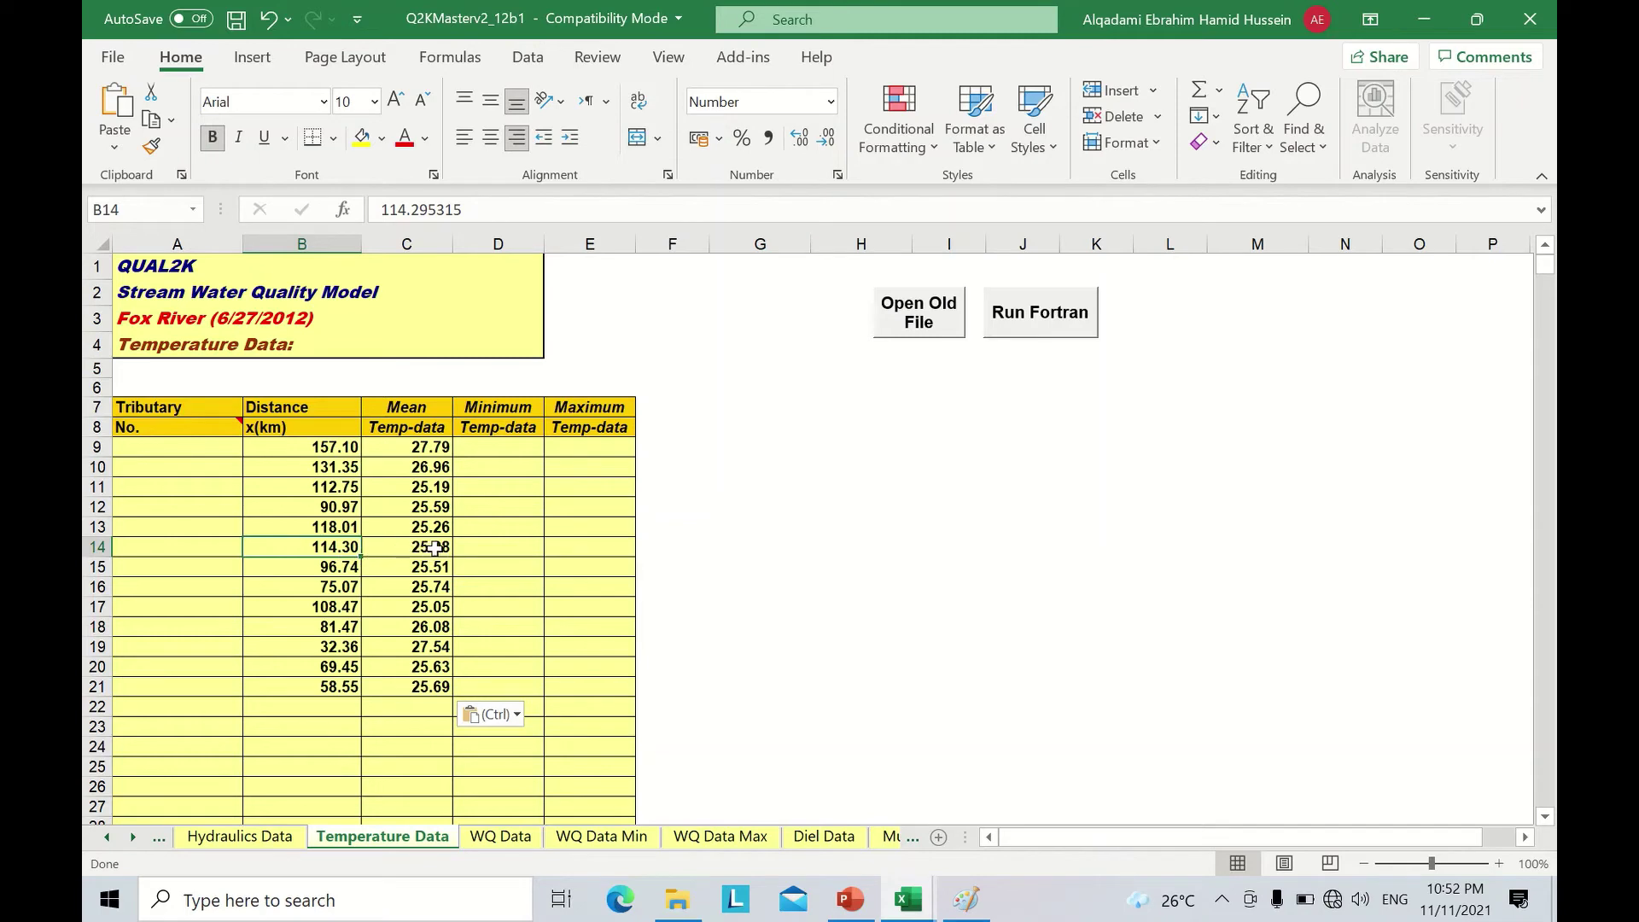
# Enter tributary number 0 for every temperature record in A9:A21.
pyautogui.click(192, 451)
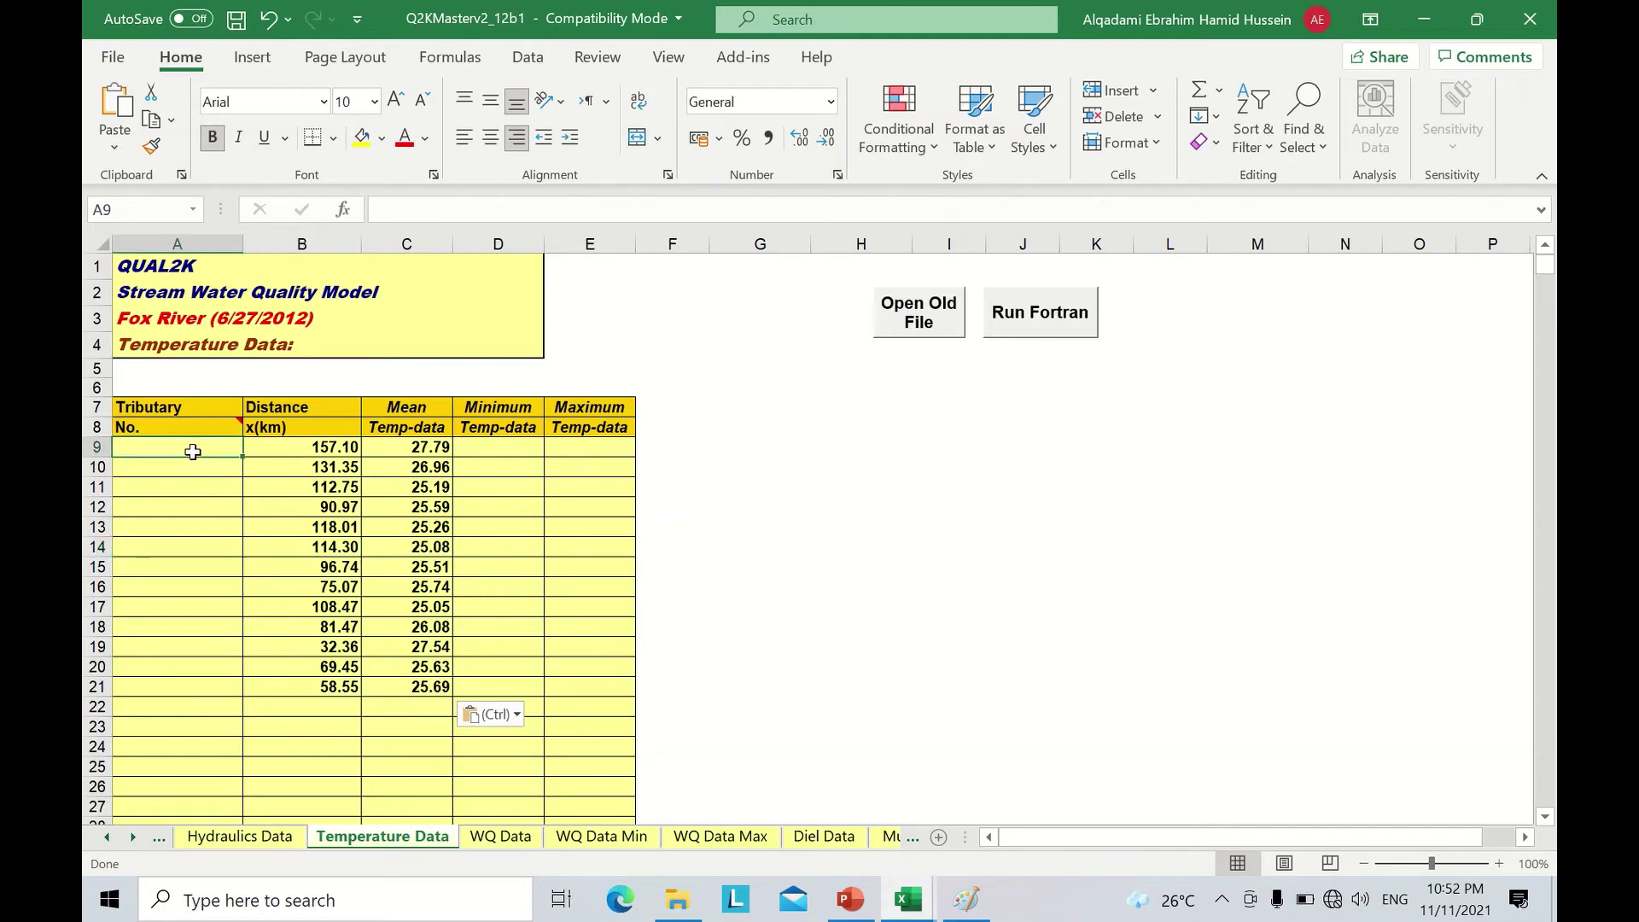
pyautogui.write('0')
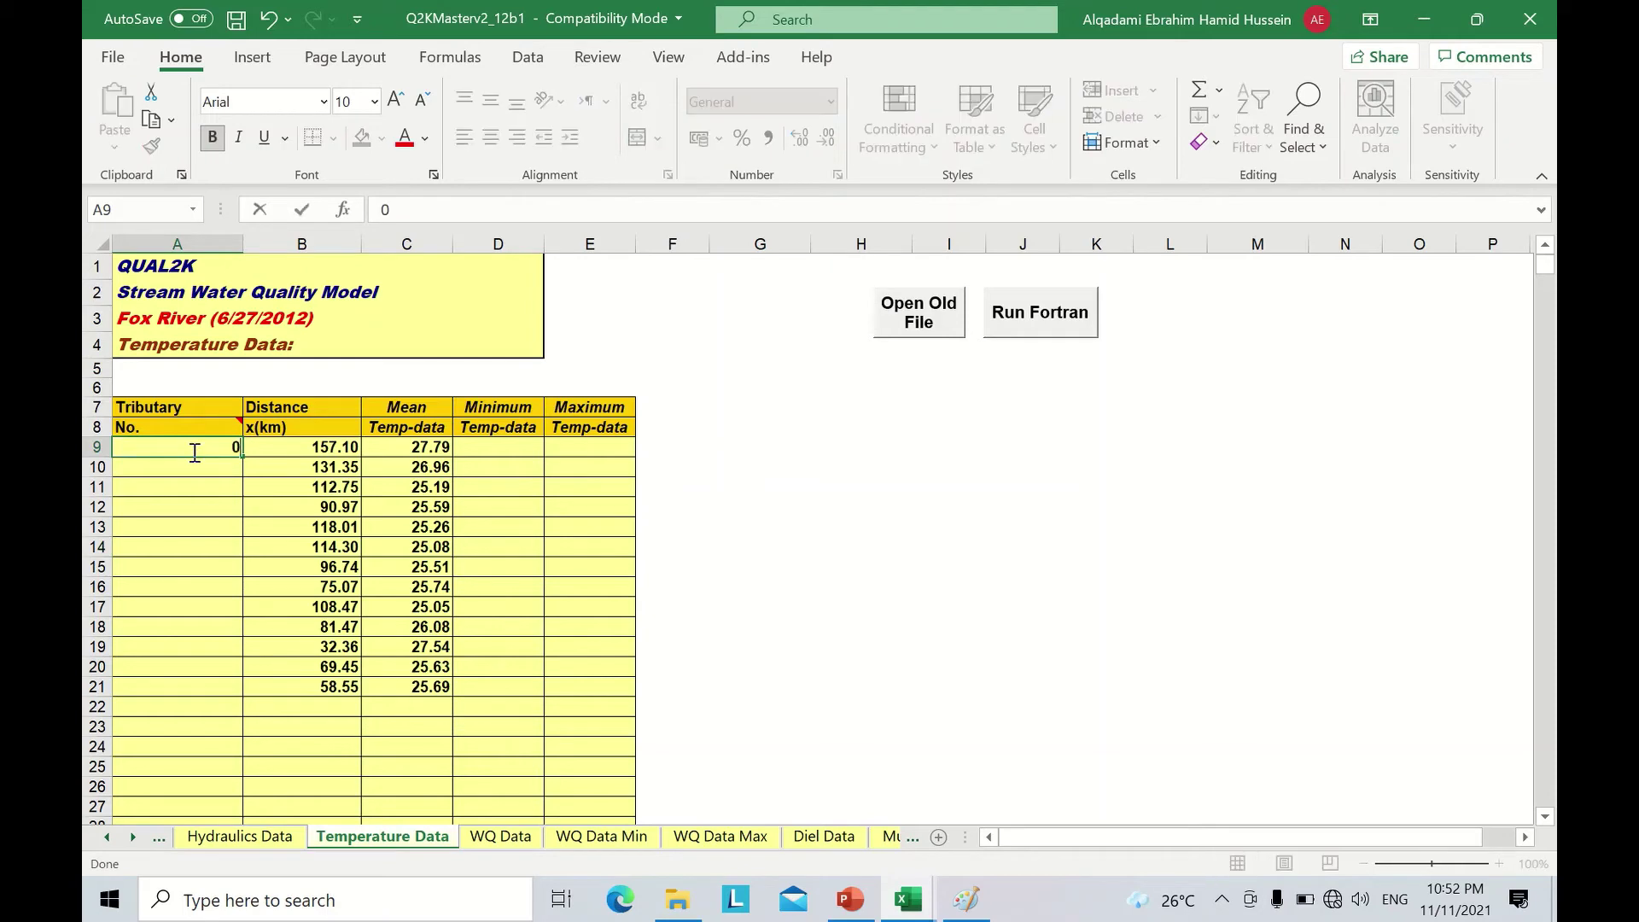
pyautogui.doubleClick(242, 461)
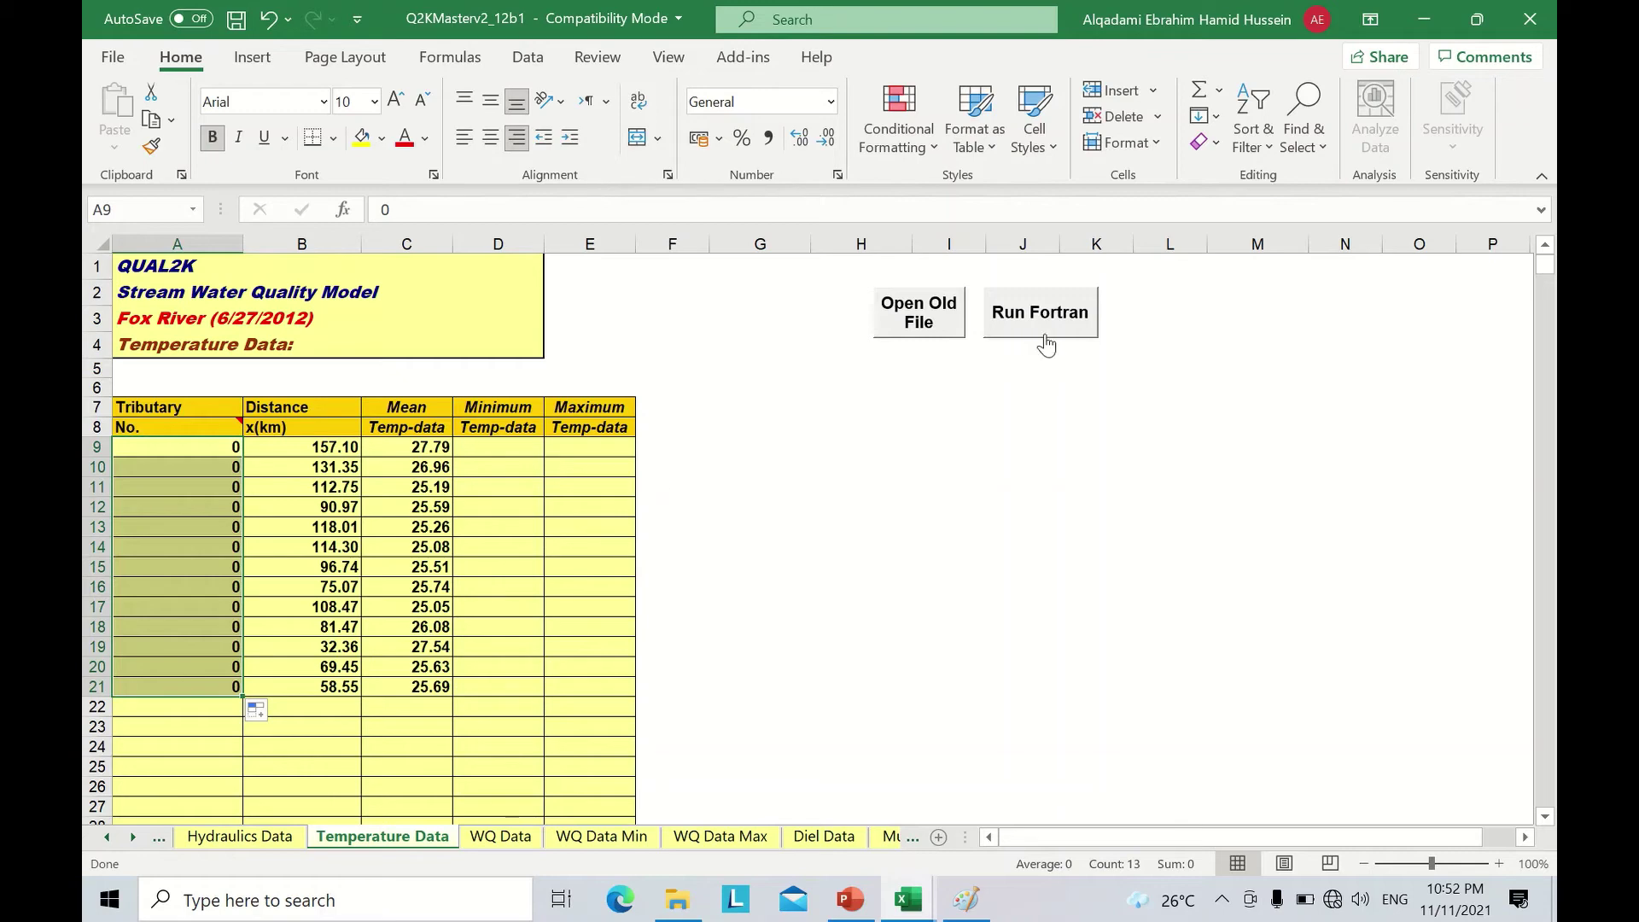
# Run the Fortran model with the temperature data and dismiss the completion message.
pyautogui.click(1073, 322)
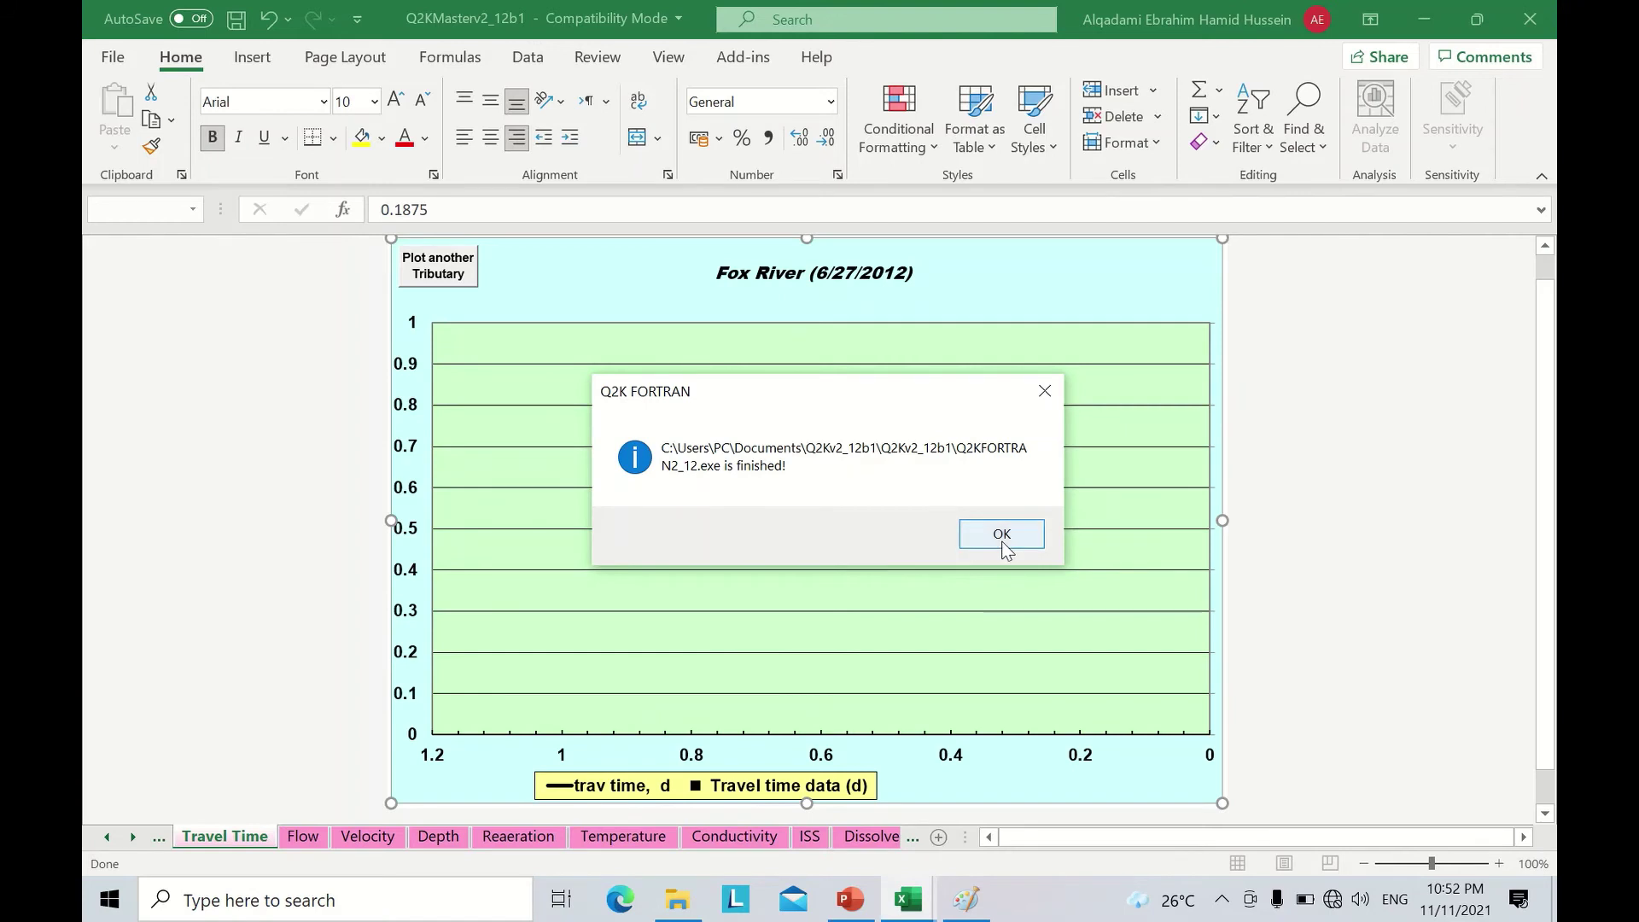
pyautogui.click(1002, 543)
pyautogui.click(779, 516)
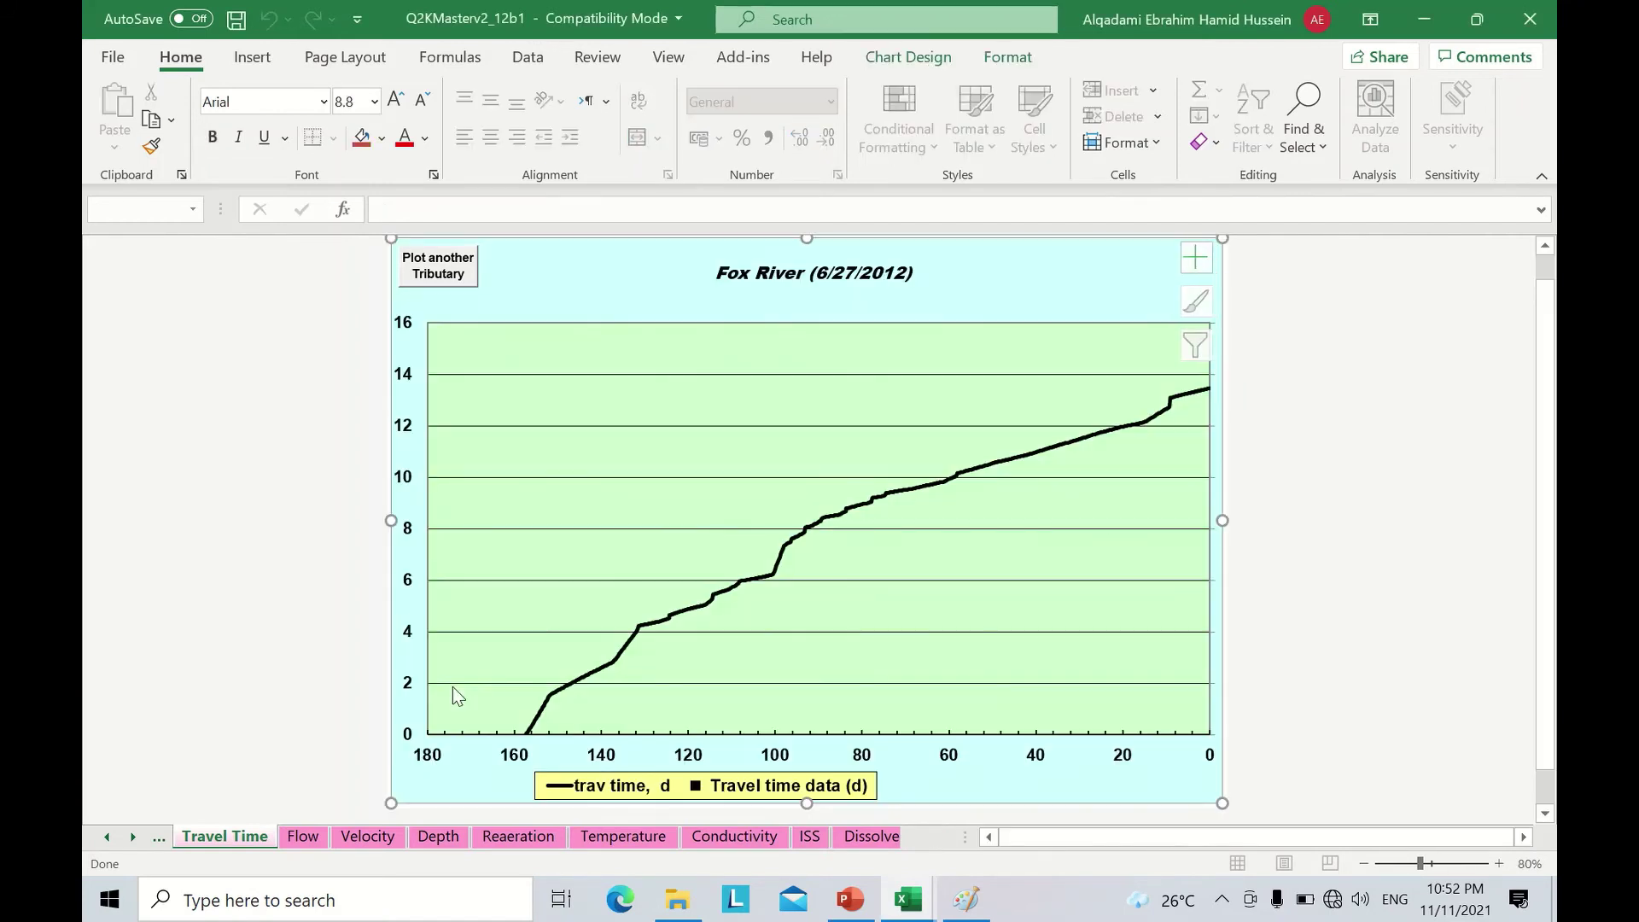
# Open the Temperature chart and compare the mean observed points with the simulated average, minimum and maximum curves.
pyautogui.click(620, 839)
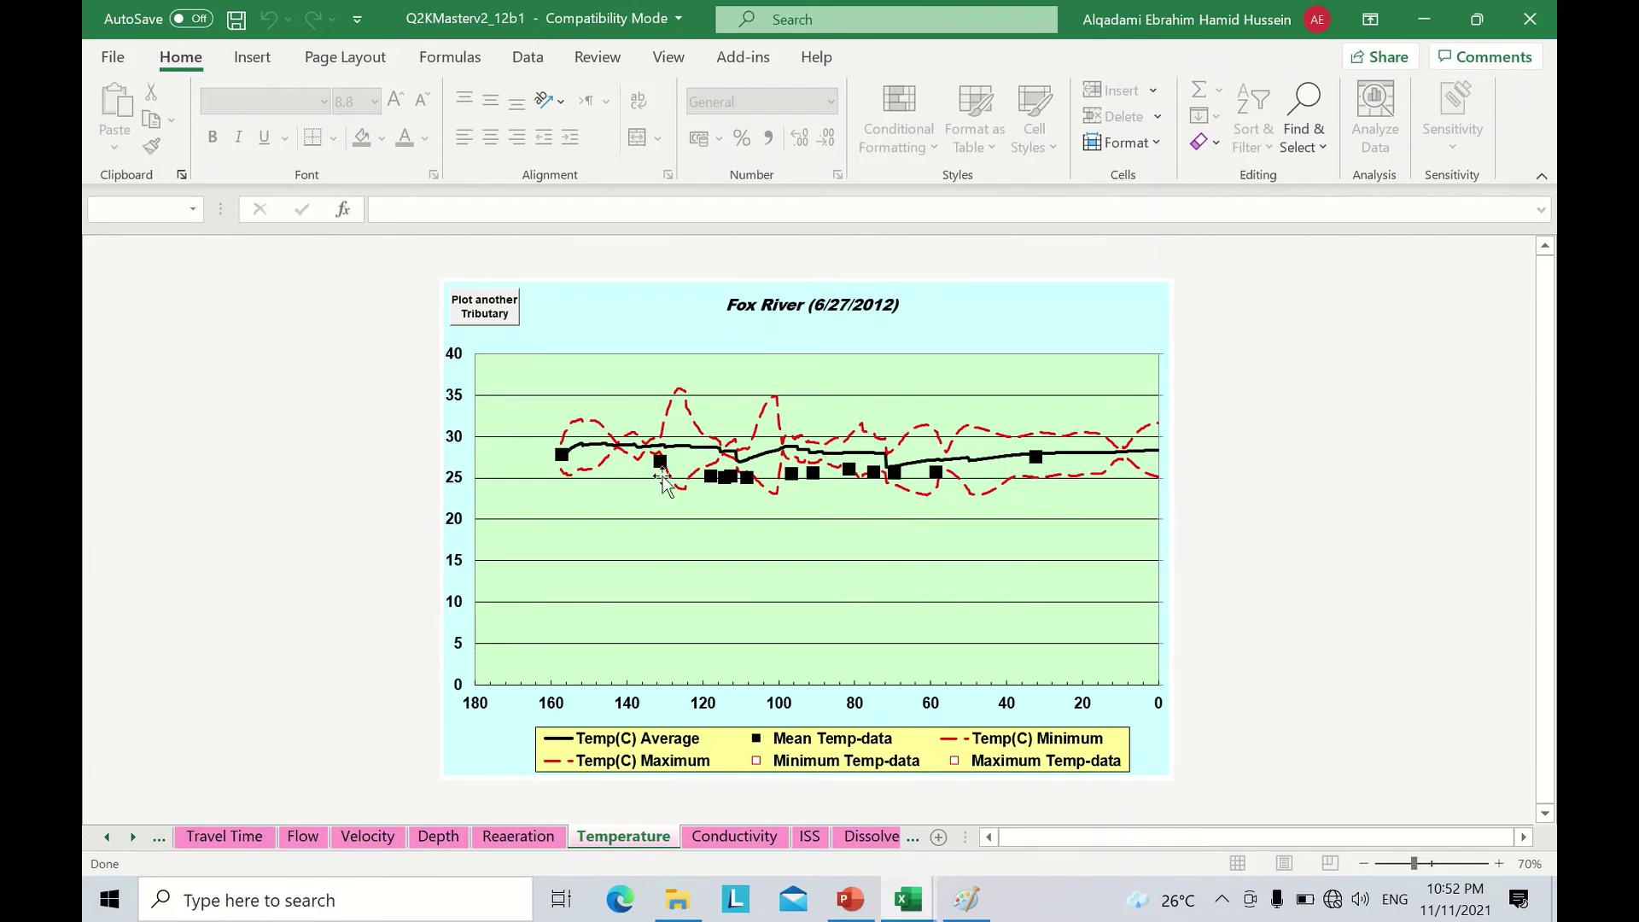
pyautogui.moveTo(661, 476)
pyautogui.moveTo(729, 482)
# Open the ISS chart and examine its simulated curves for matching observed data.
pyautogui.click(133, 837)
pyautogui.click(133, 837)
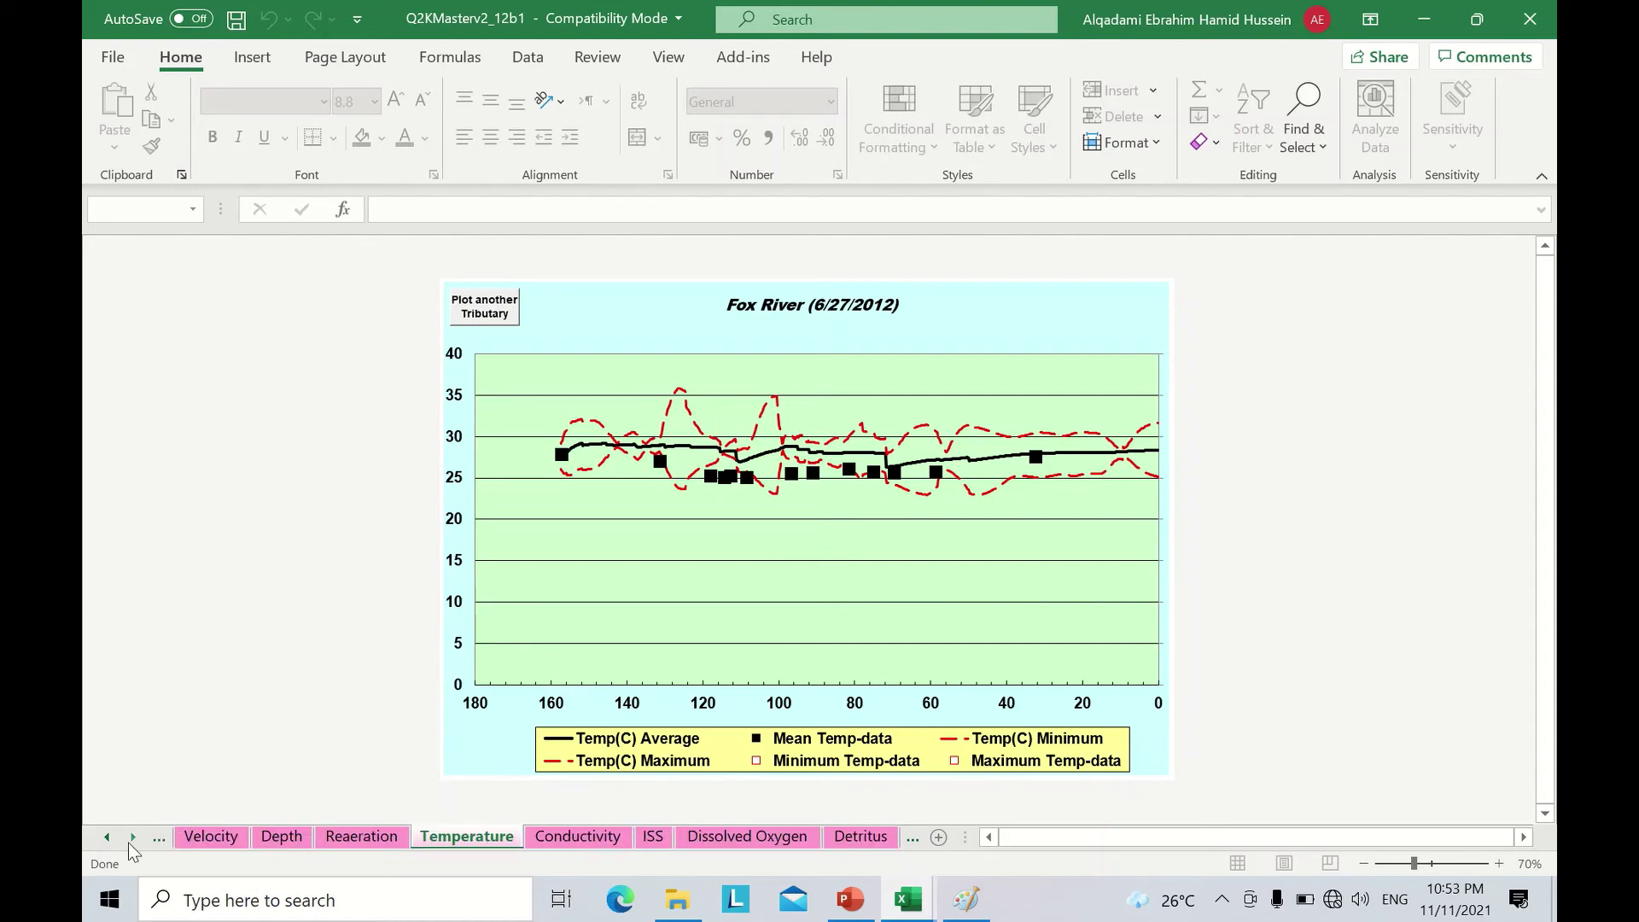
pyautogui.click(134, 838)
pyautogui.click(133, 837)
pyautogui.click(133, 837)
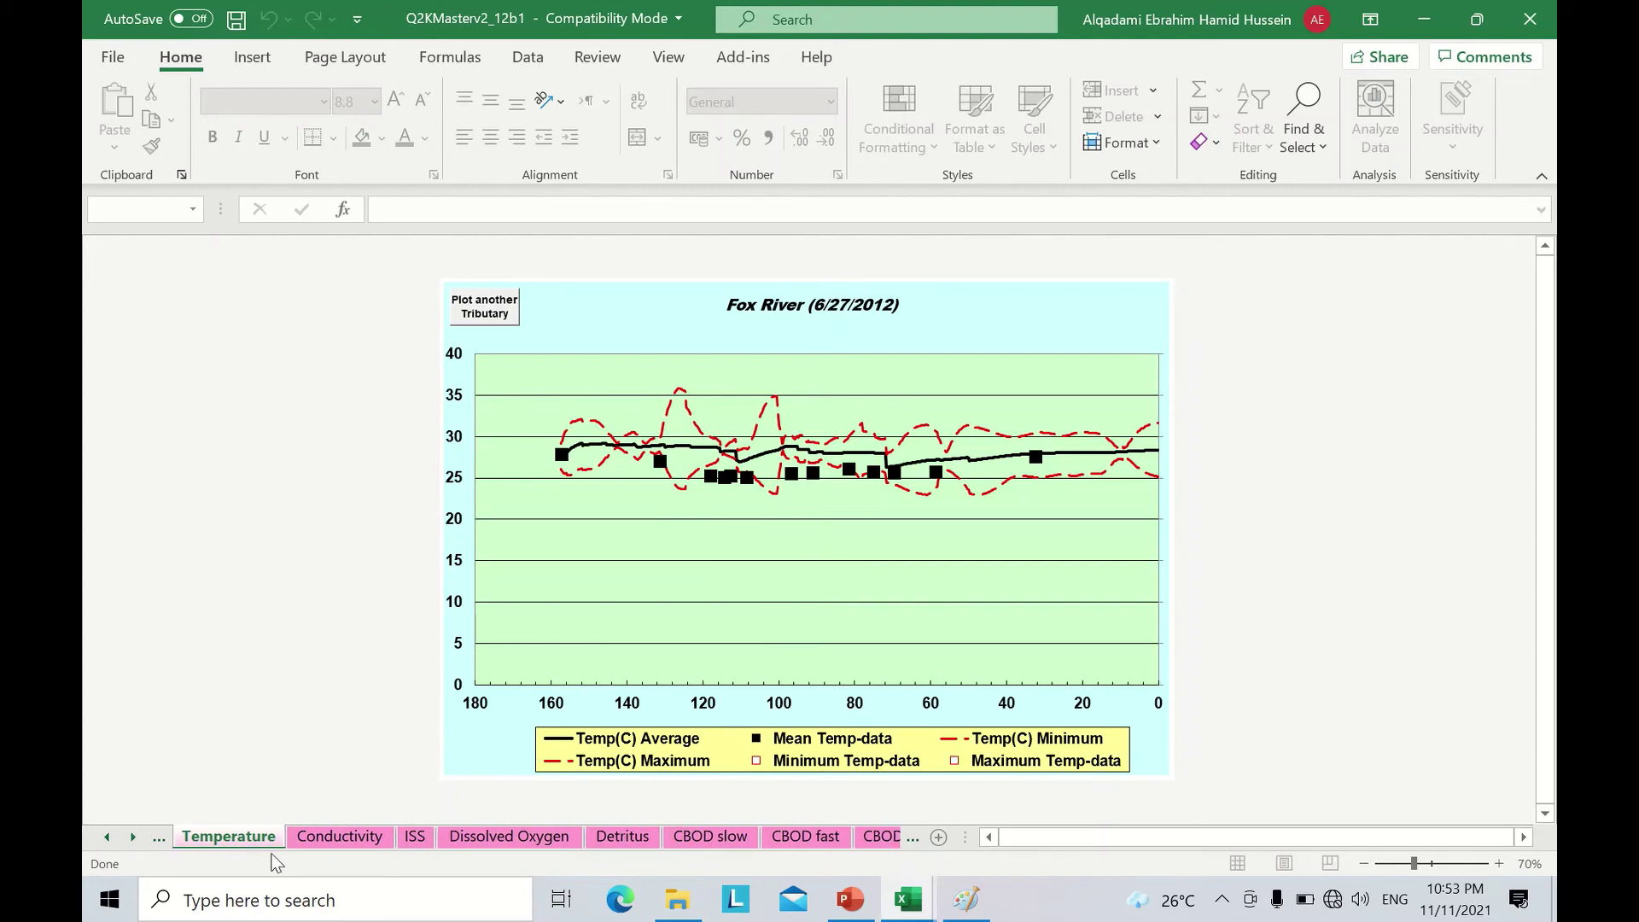
pyautogui.click(416, 836)
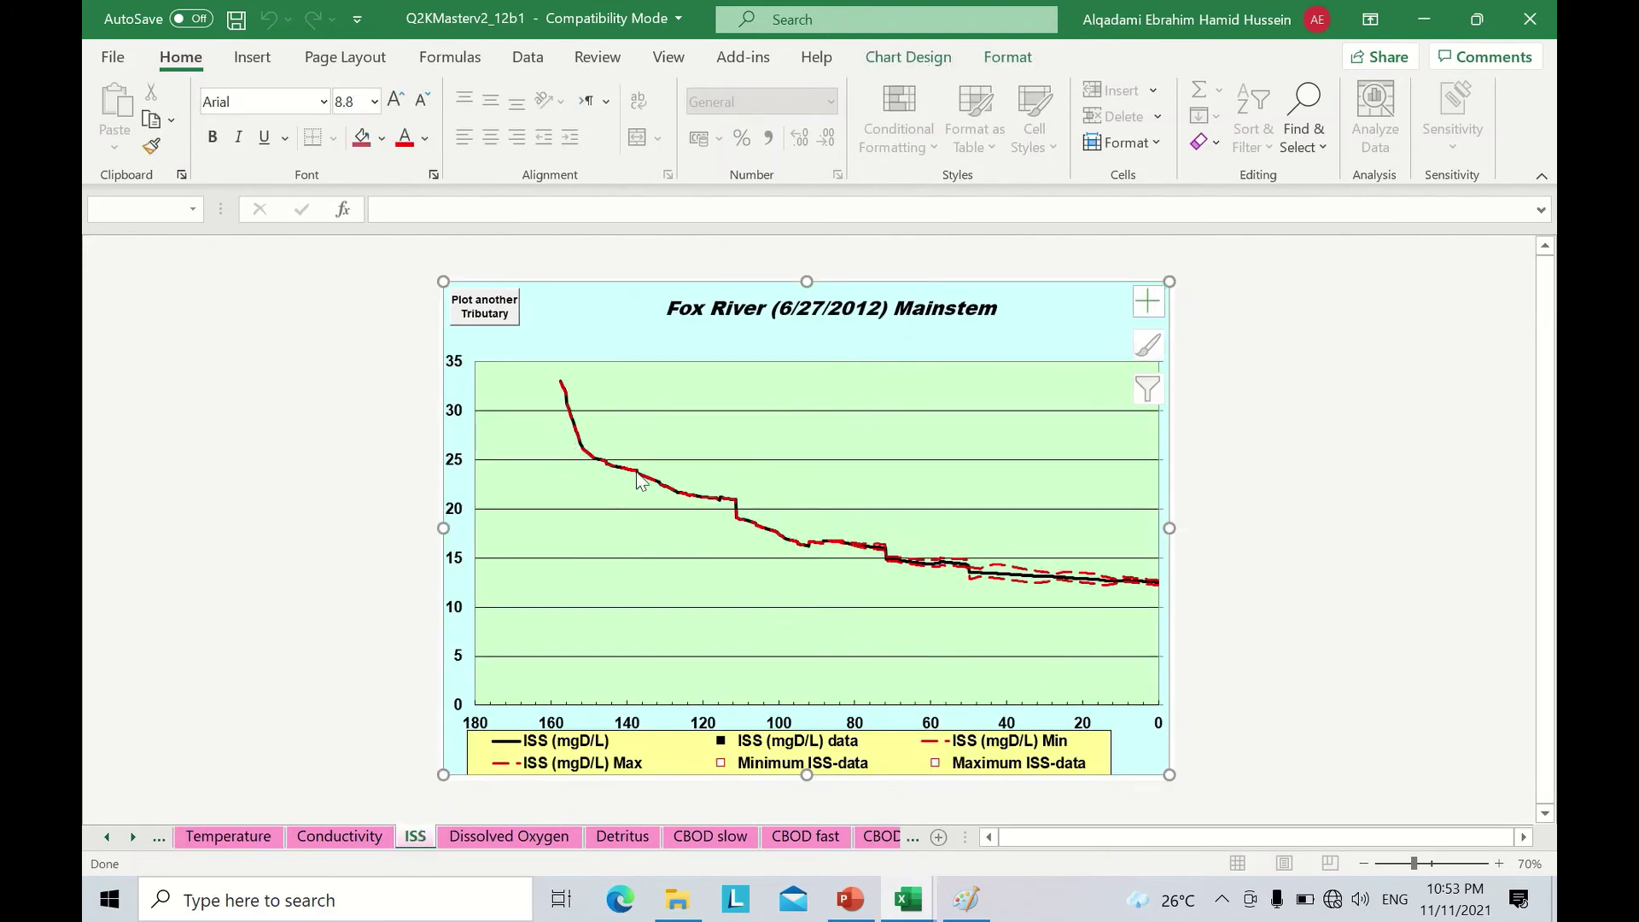
# Open the WQ Data input sheet of the QUAL2K workbook.
pyautogui.click(106, 836)
pyautogui.click(107, 836)
pyautogui.click(107, 836)
pyautogui.click(108, 840)
pyautogui.click(109, 840)
pyautogui.click(108, 840)
pyautogui.click(108, 839)
pyautogui.click(109, 840)
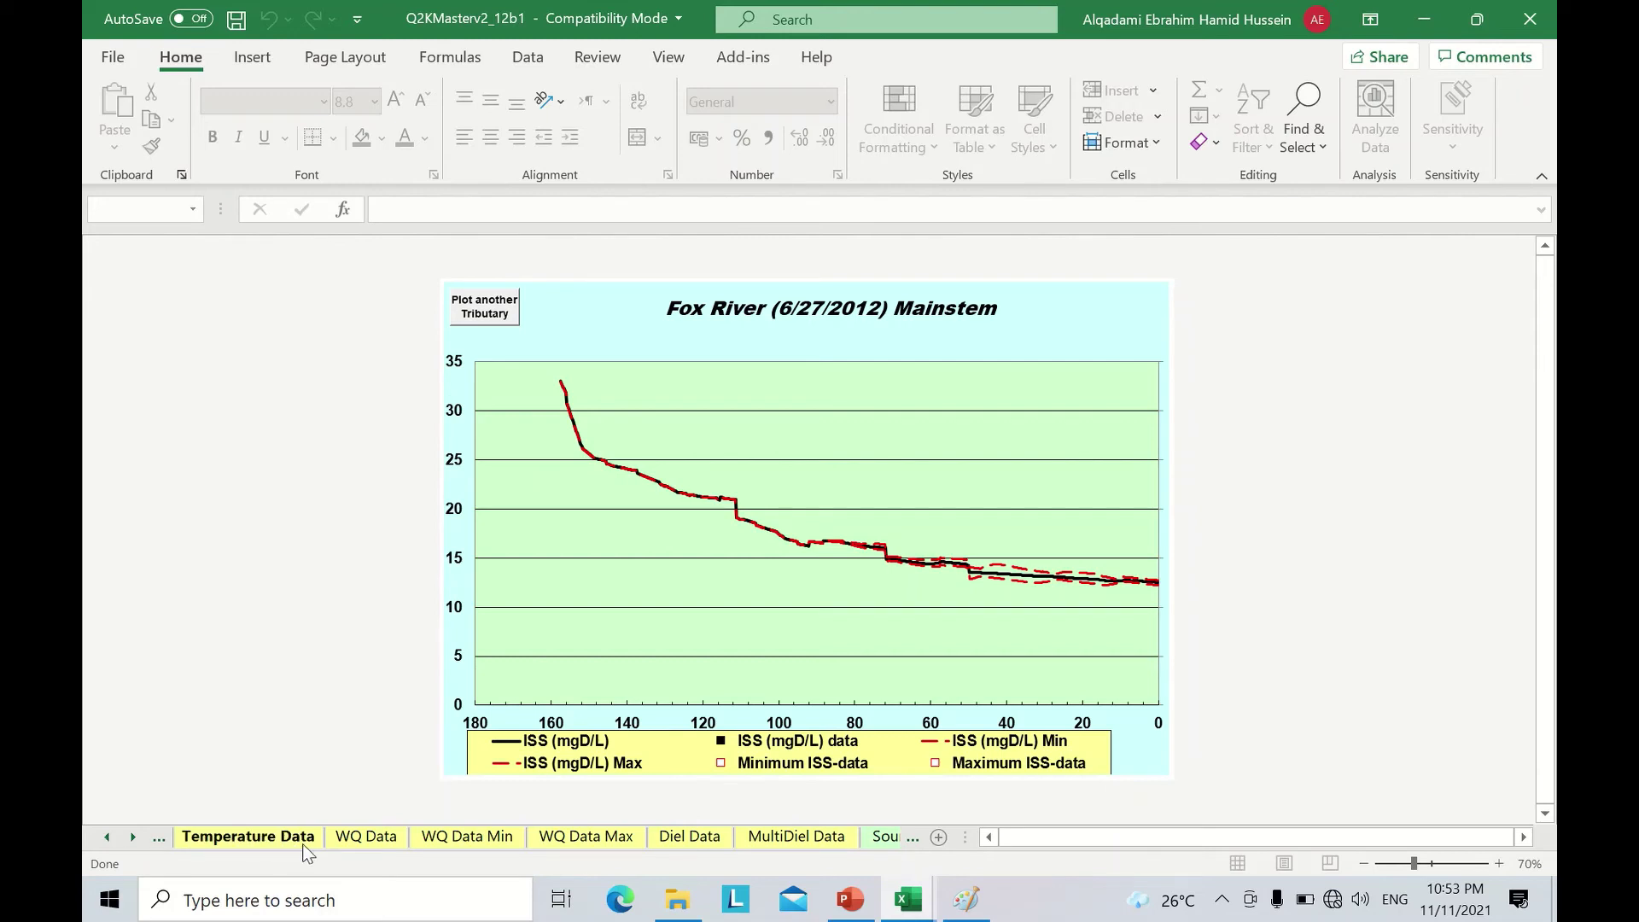
pyautogui.click(367, 836)
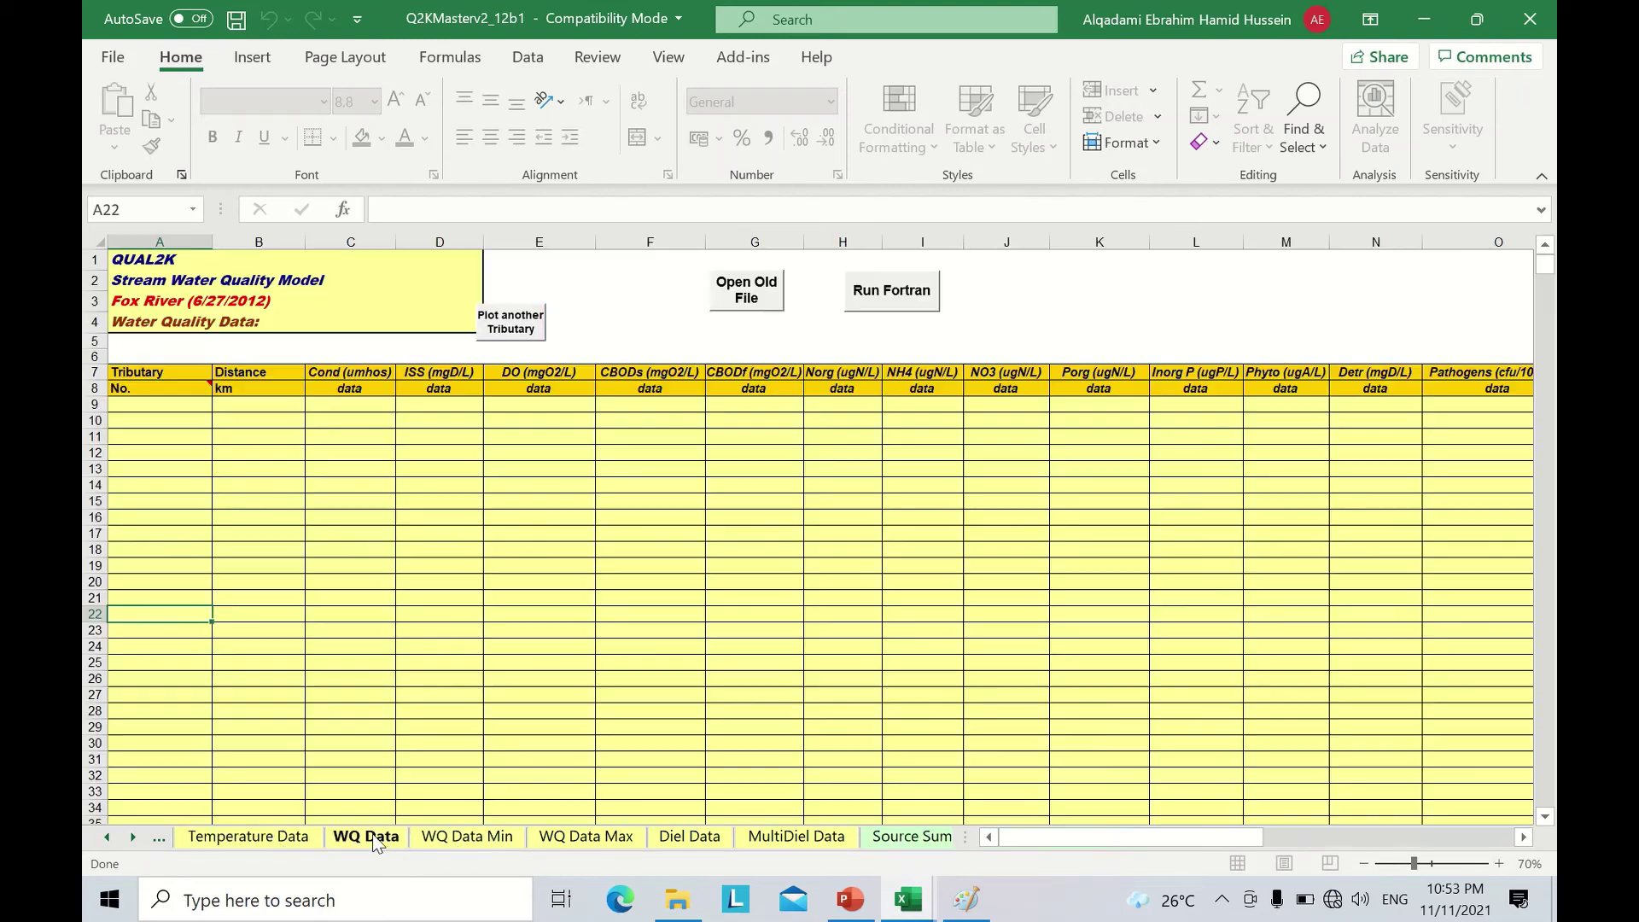
# Switch to the Data workbook and copy the distance values in B3:B15 of its WQ Data sheet.
pyautogui.click(915, 909)
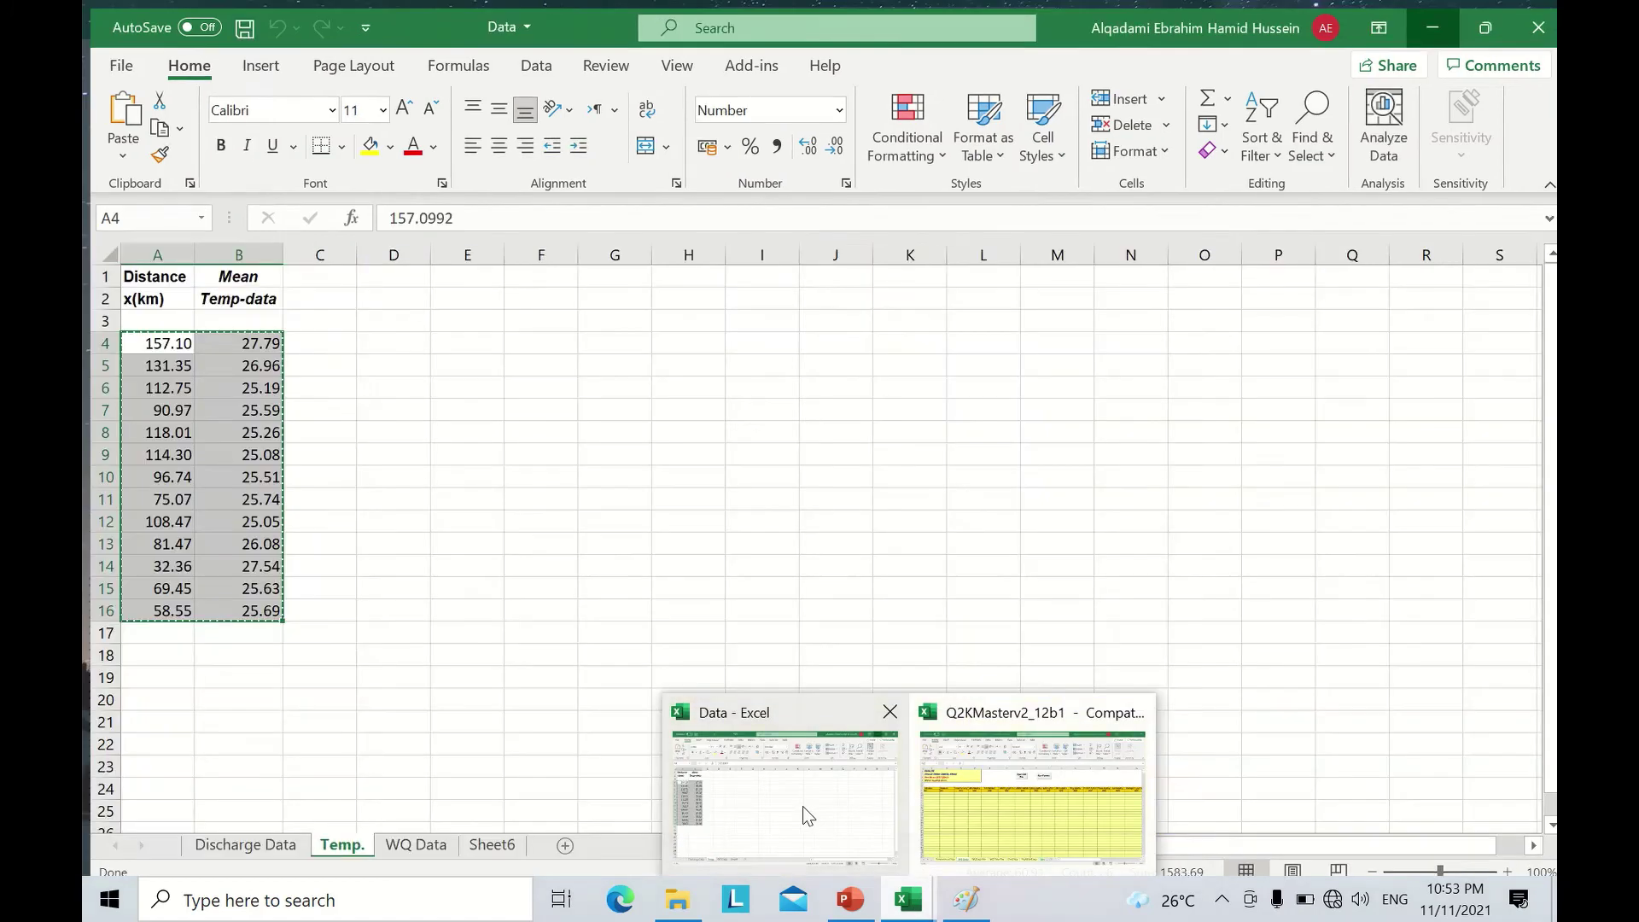
pyautogui.click(804, 809)
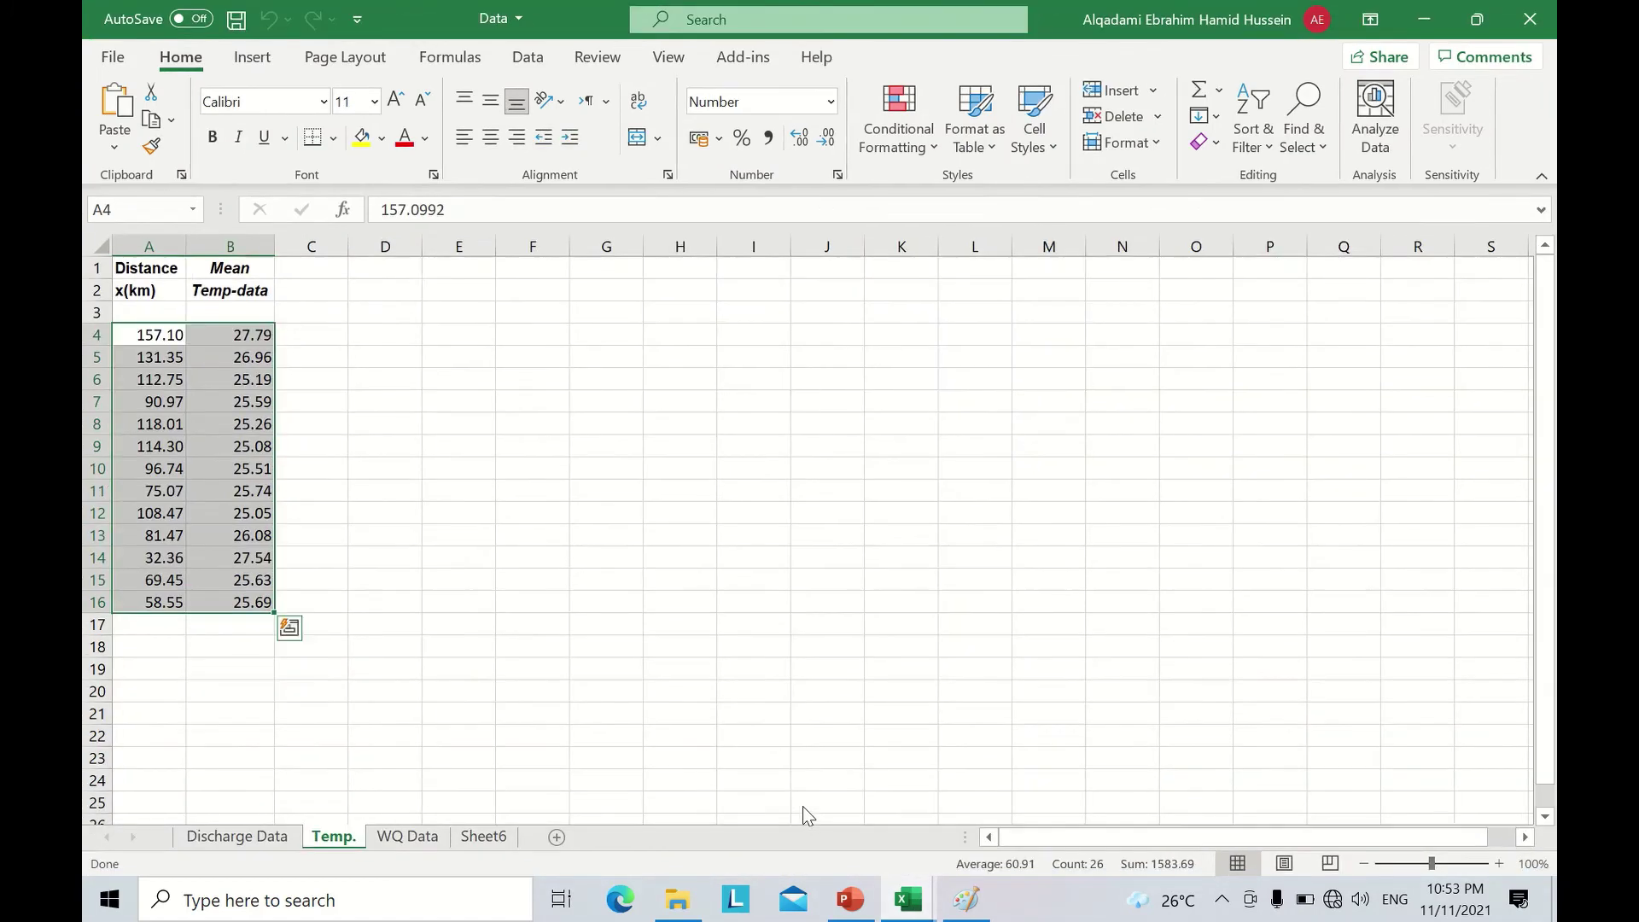
pyautogui.click(407, 838)
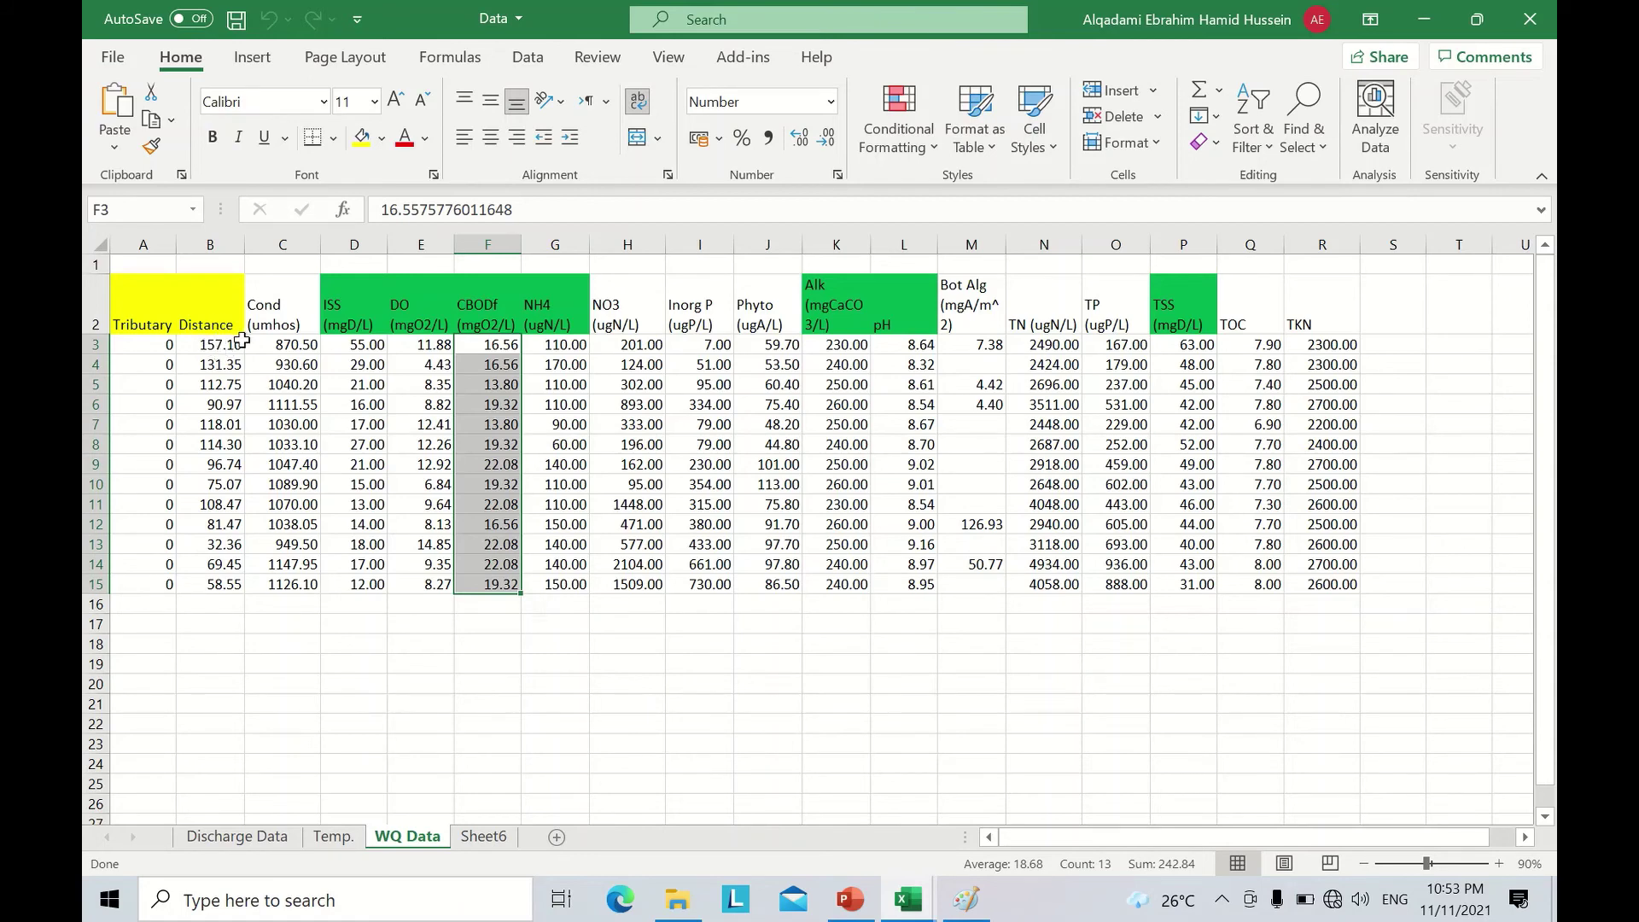
pyautogui.click(226, 248)
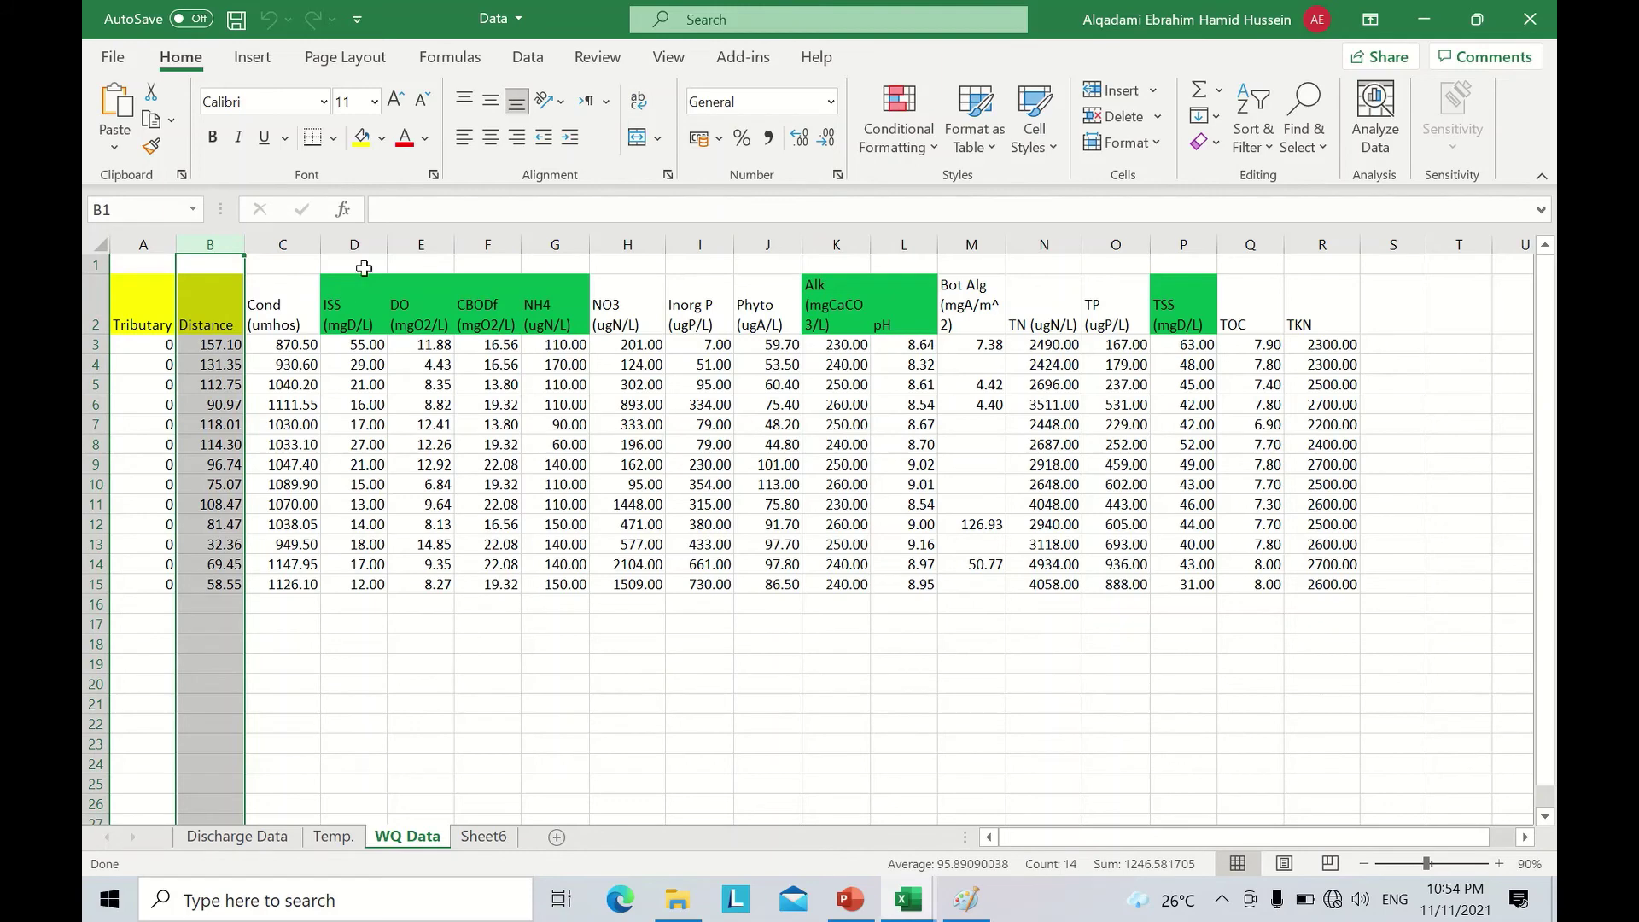
pyautogui.click(369, 241)
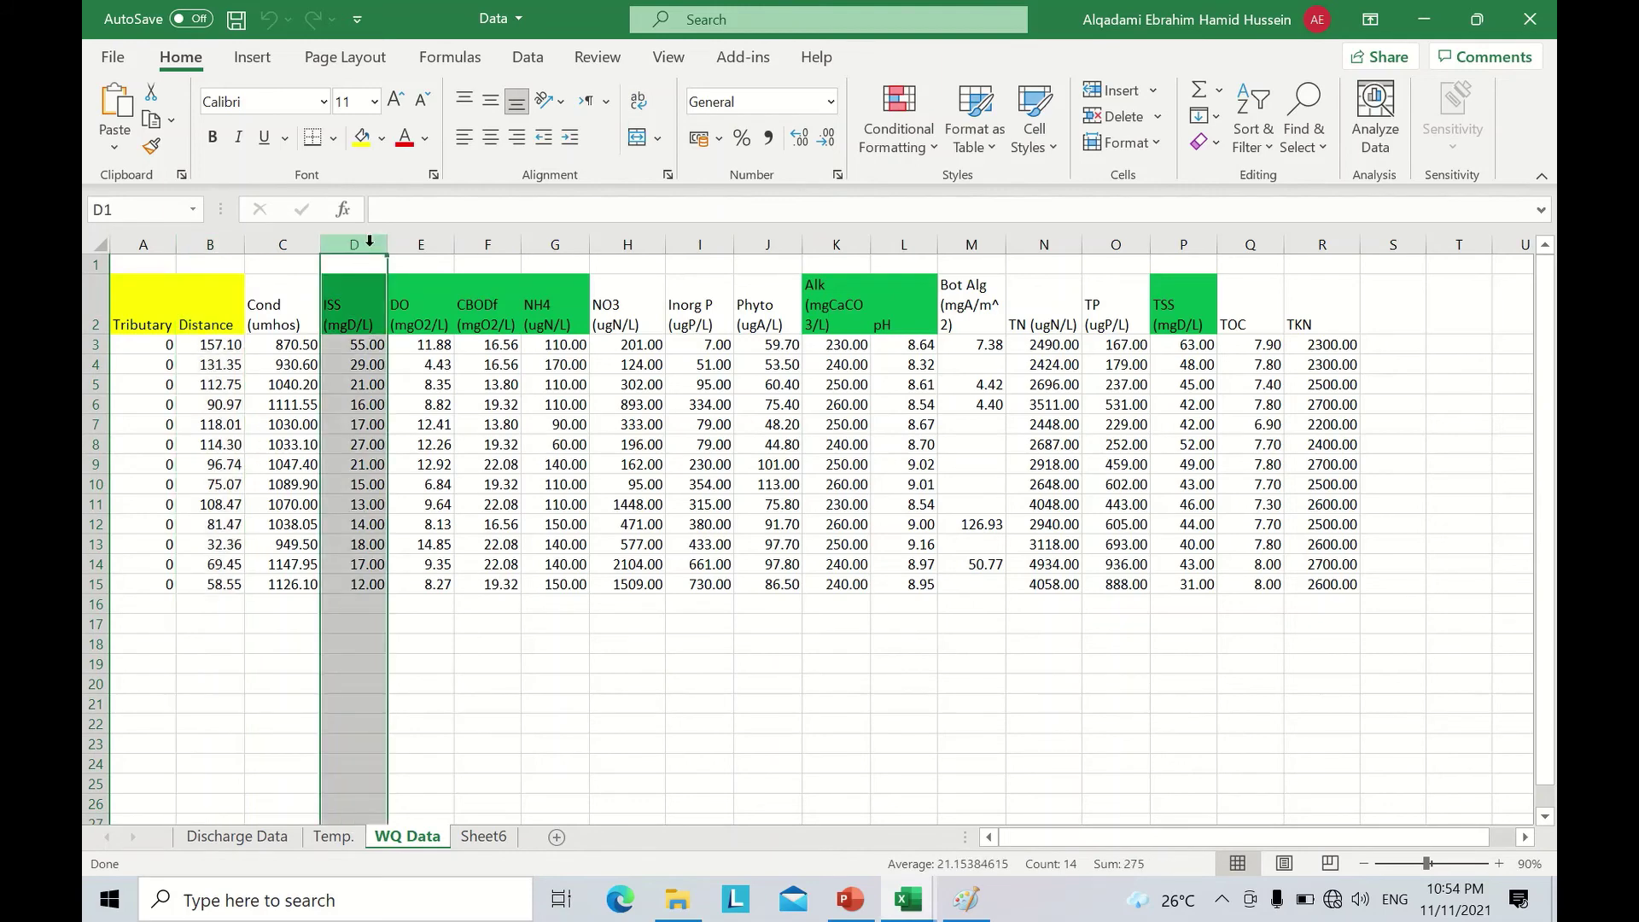
pyautogui.click(233, 346)
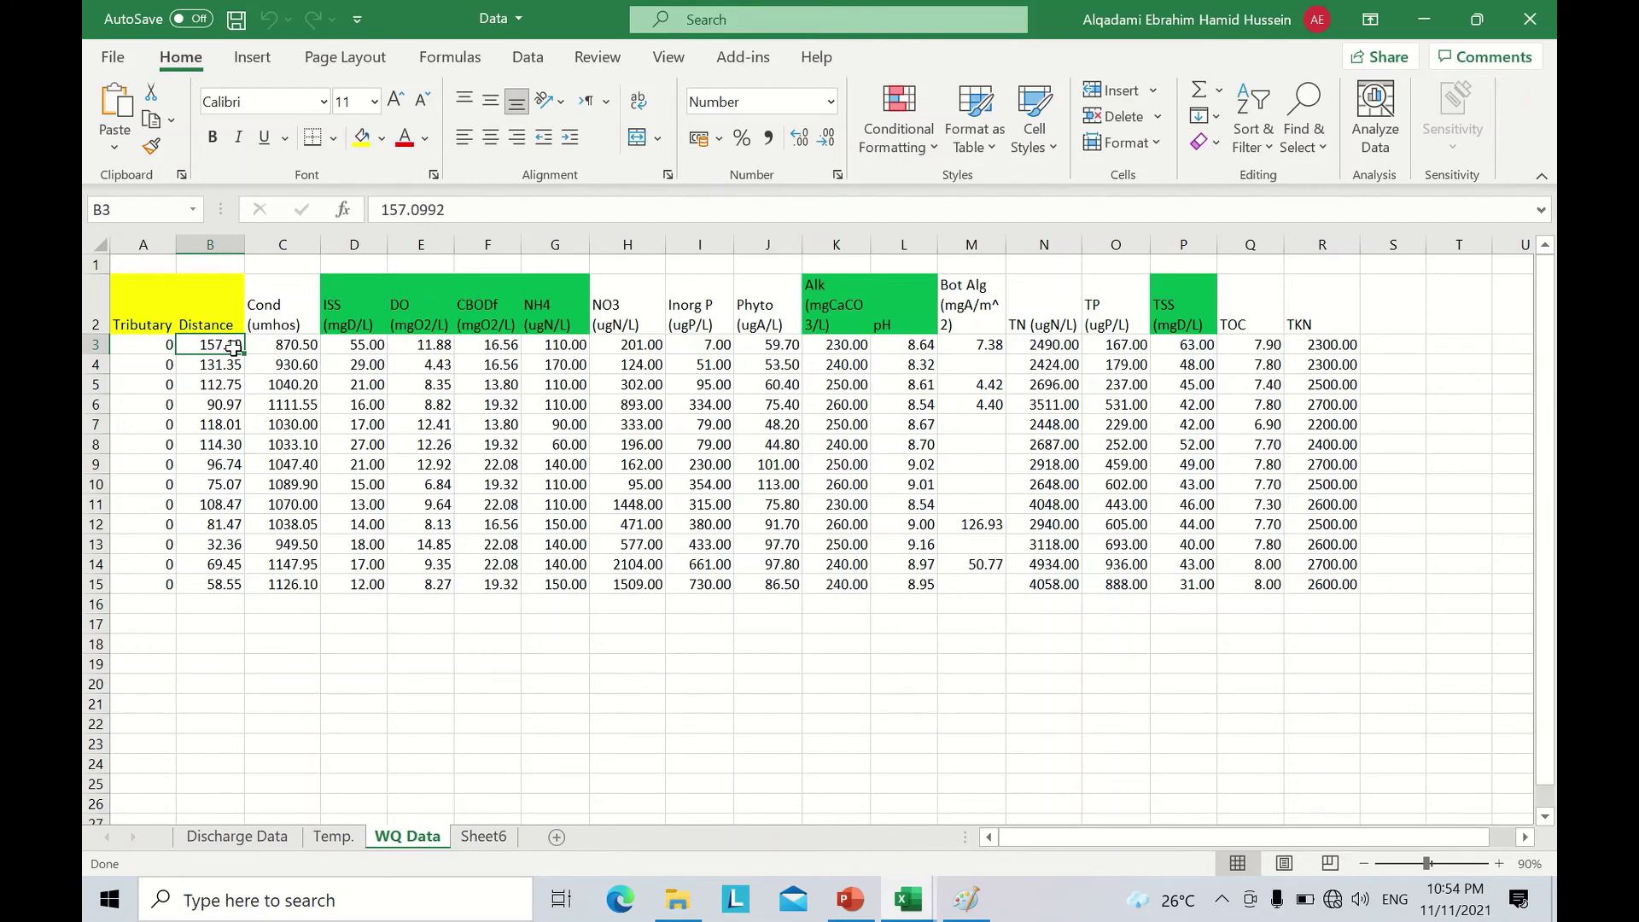
pyautogui.moveTo(211, 344); pyautogui.dragTo(211, 582)
pyautogui.hotkey('ctrl', 'c')
# Paste the copied distances as values into the Distance column from B9 of the QUAL2K workbook's WQ Data sheet.
pyautogui.moveTo(908, 899)
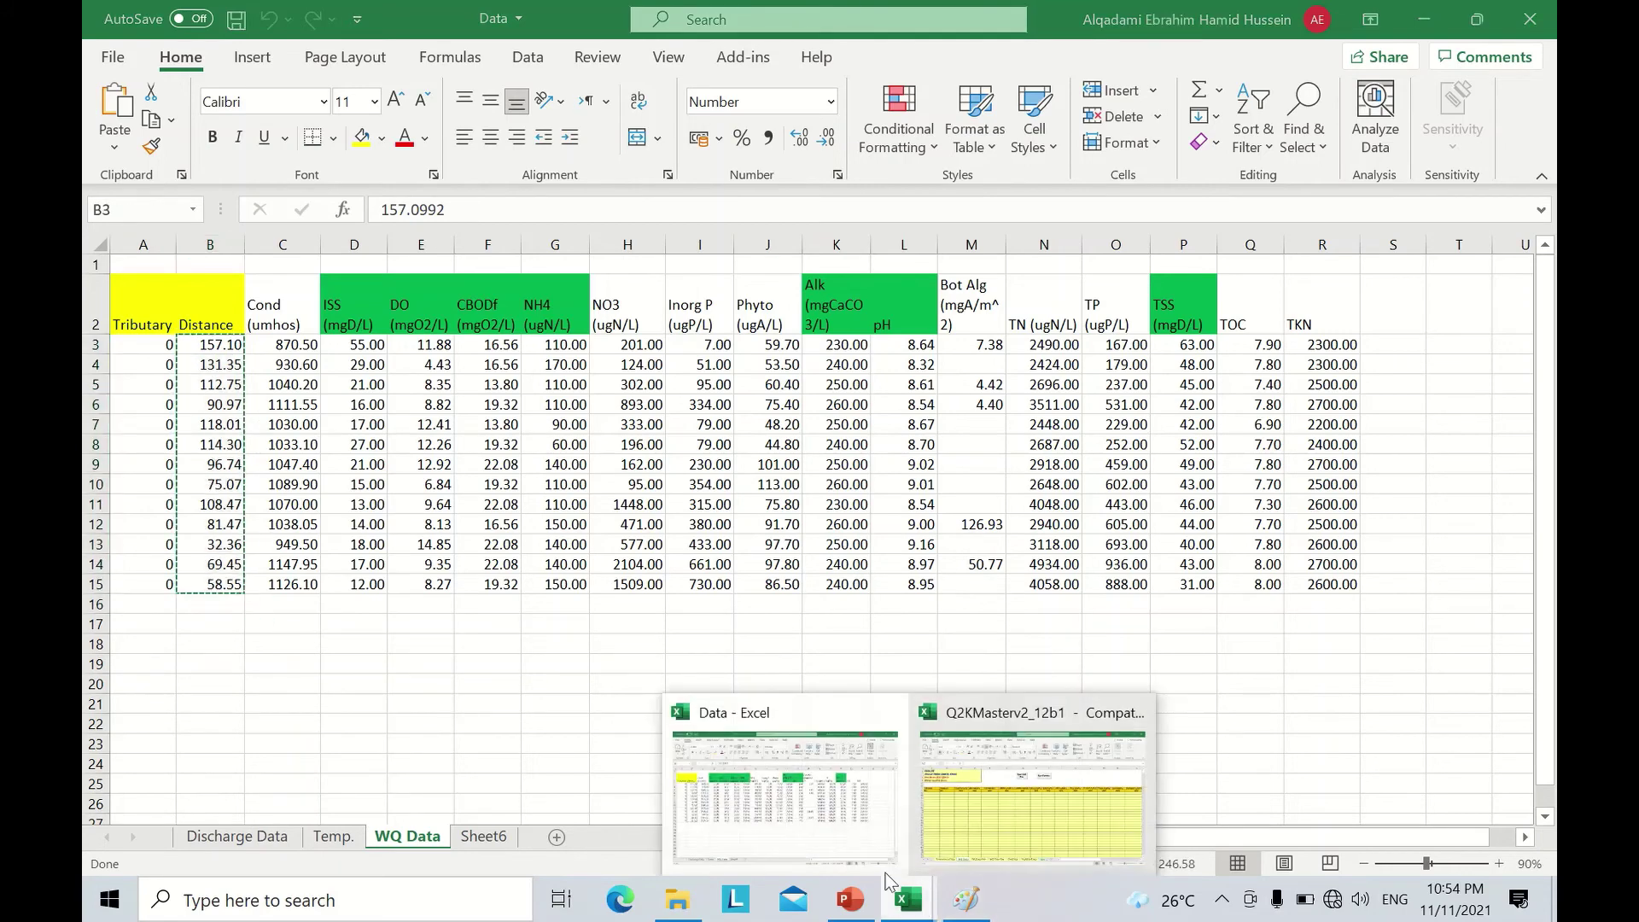
pyautogui.click(1010, 799)
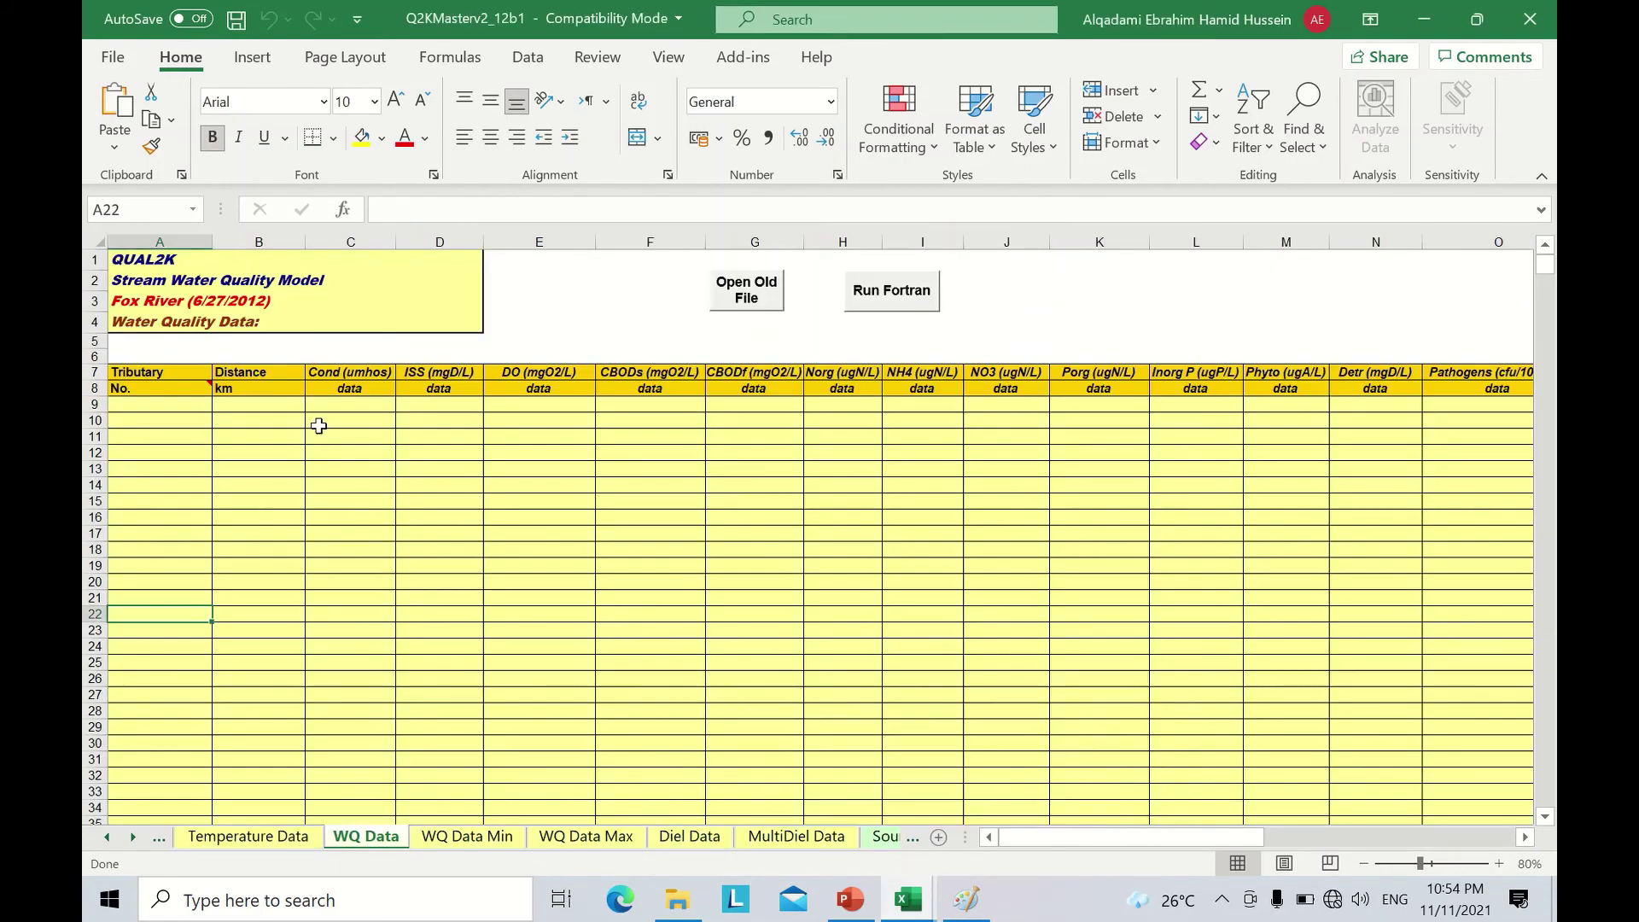
pyautogui.click(263, 403)
pyautogui.click(111, 154)
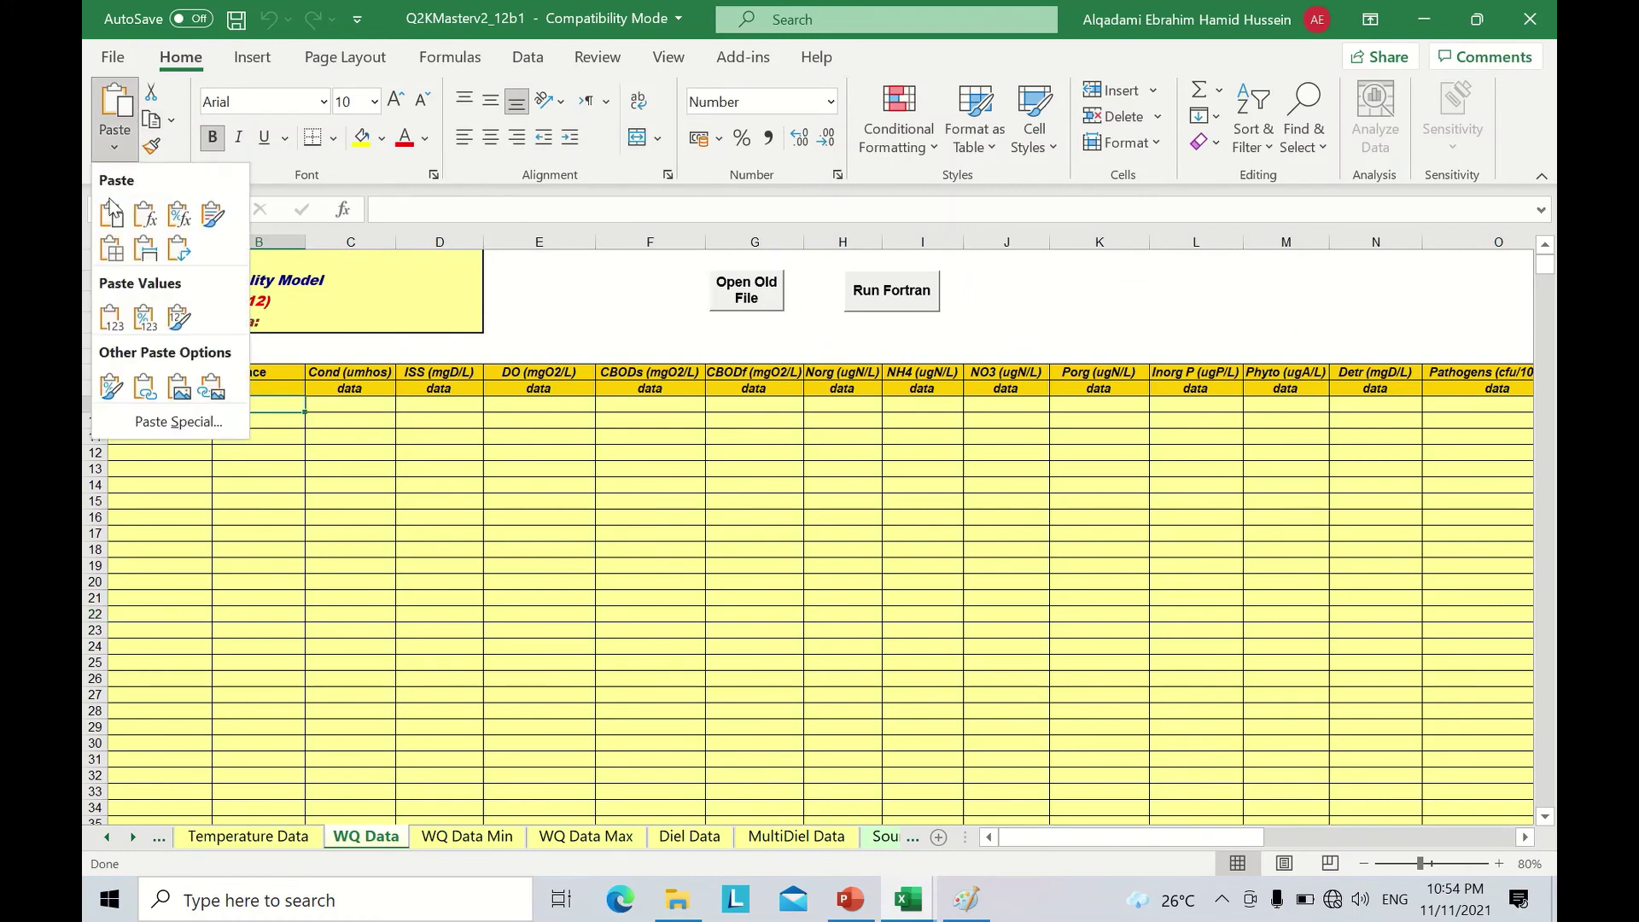
pyautogui.click(111, 320)
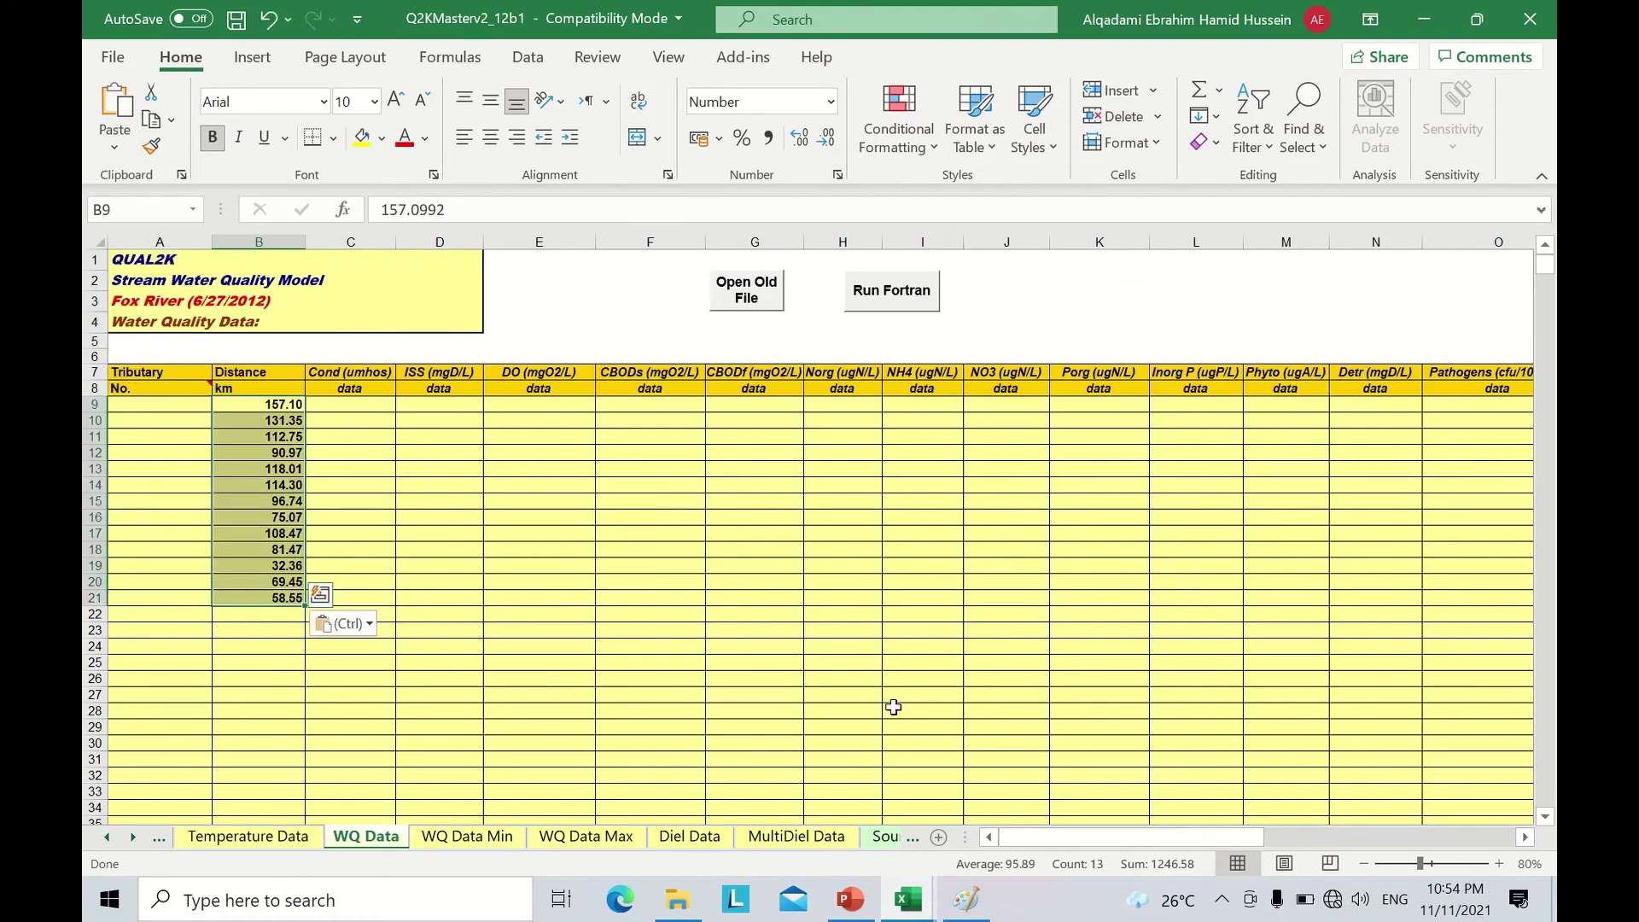
# Switch back to the Data workbook and copy the ISS values in D3:D15 of the WQ Data sheet.
pyautogui.click(908, 898)
pyautogui.click(811, 815)
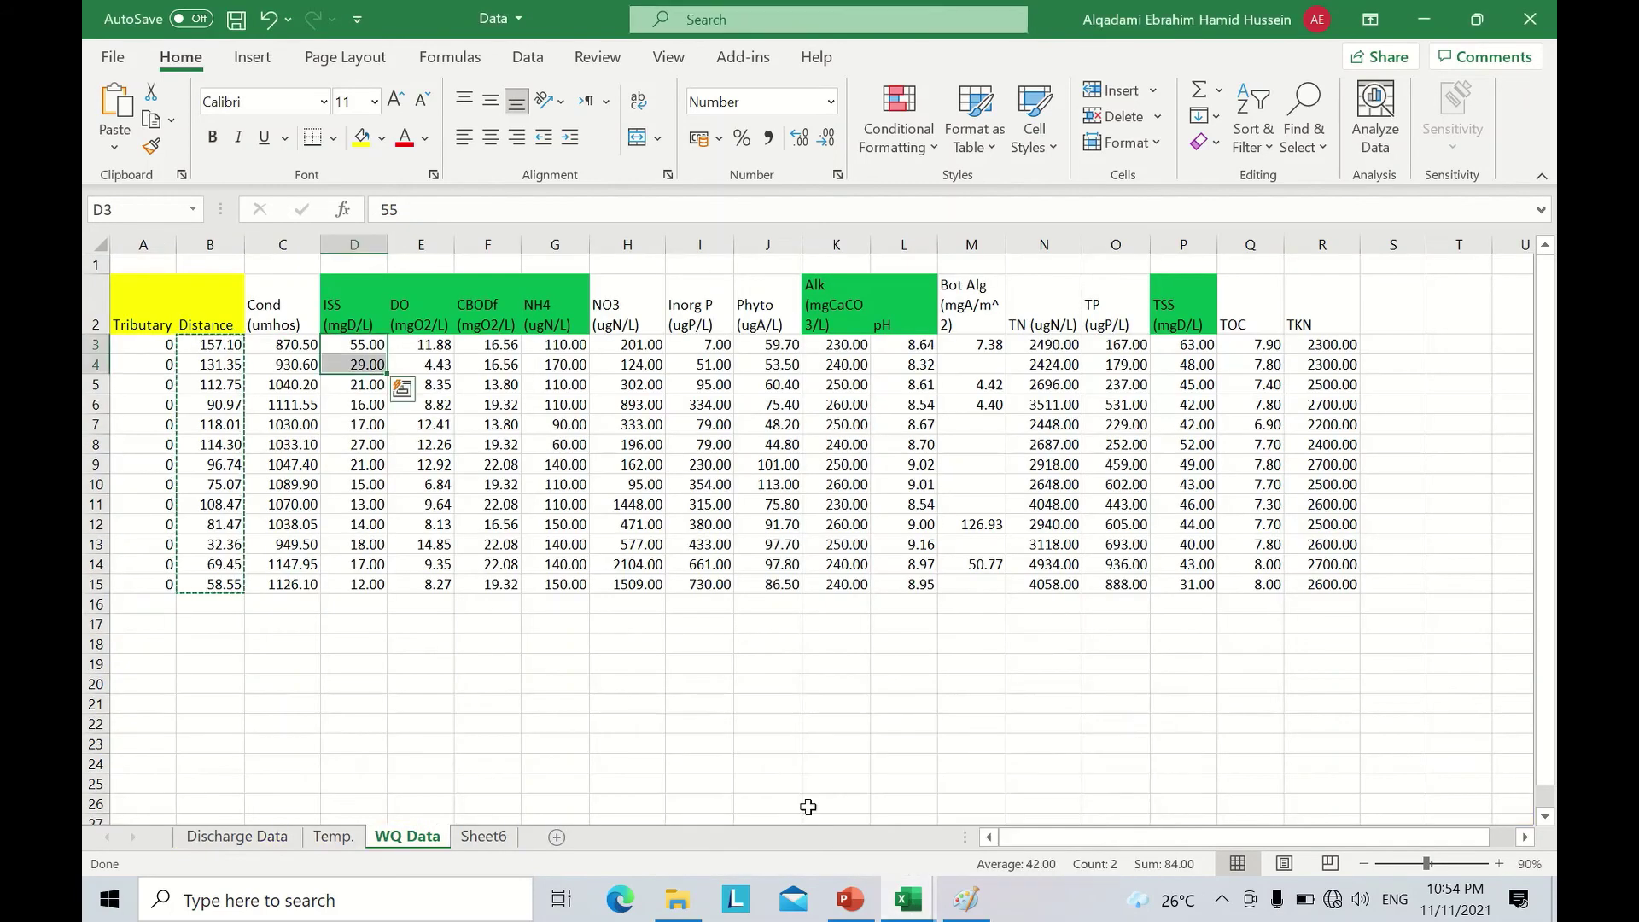
pyautogui.moveTo(358, 347); pyautogui.dragTo(361, 578)
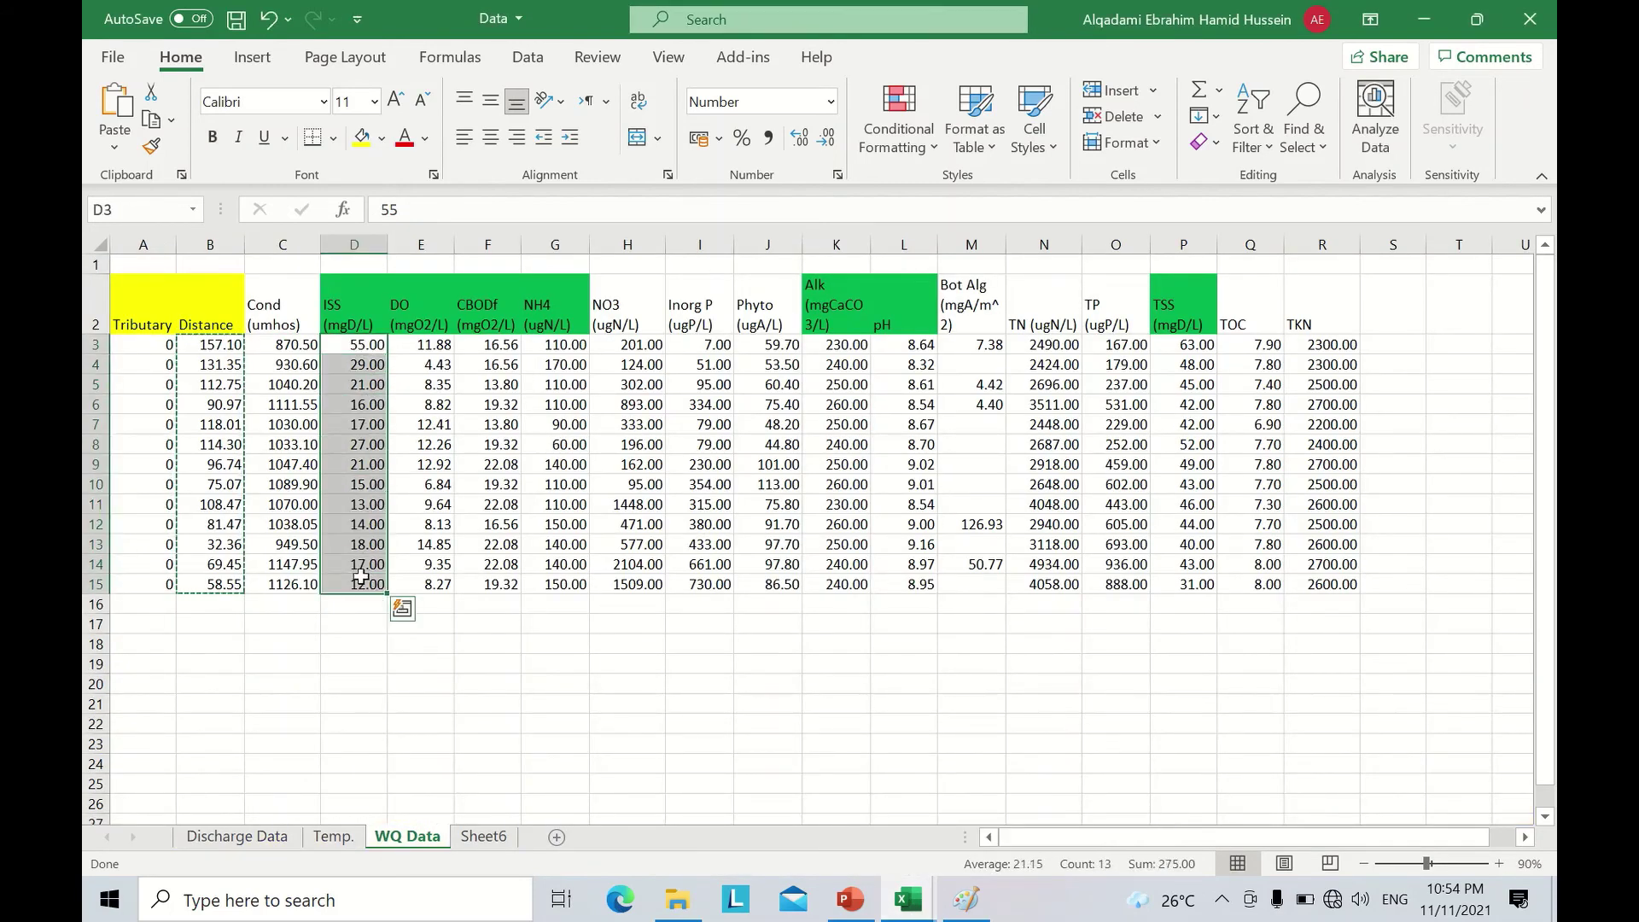
pyautogui.hotkey('ctrl', 'c')
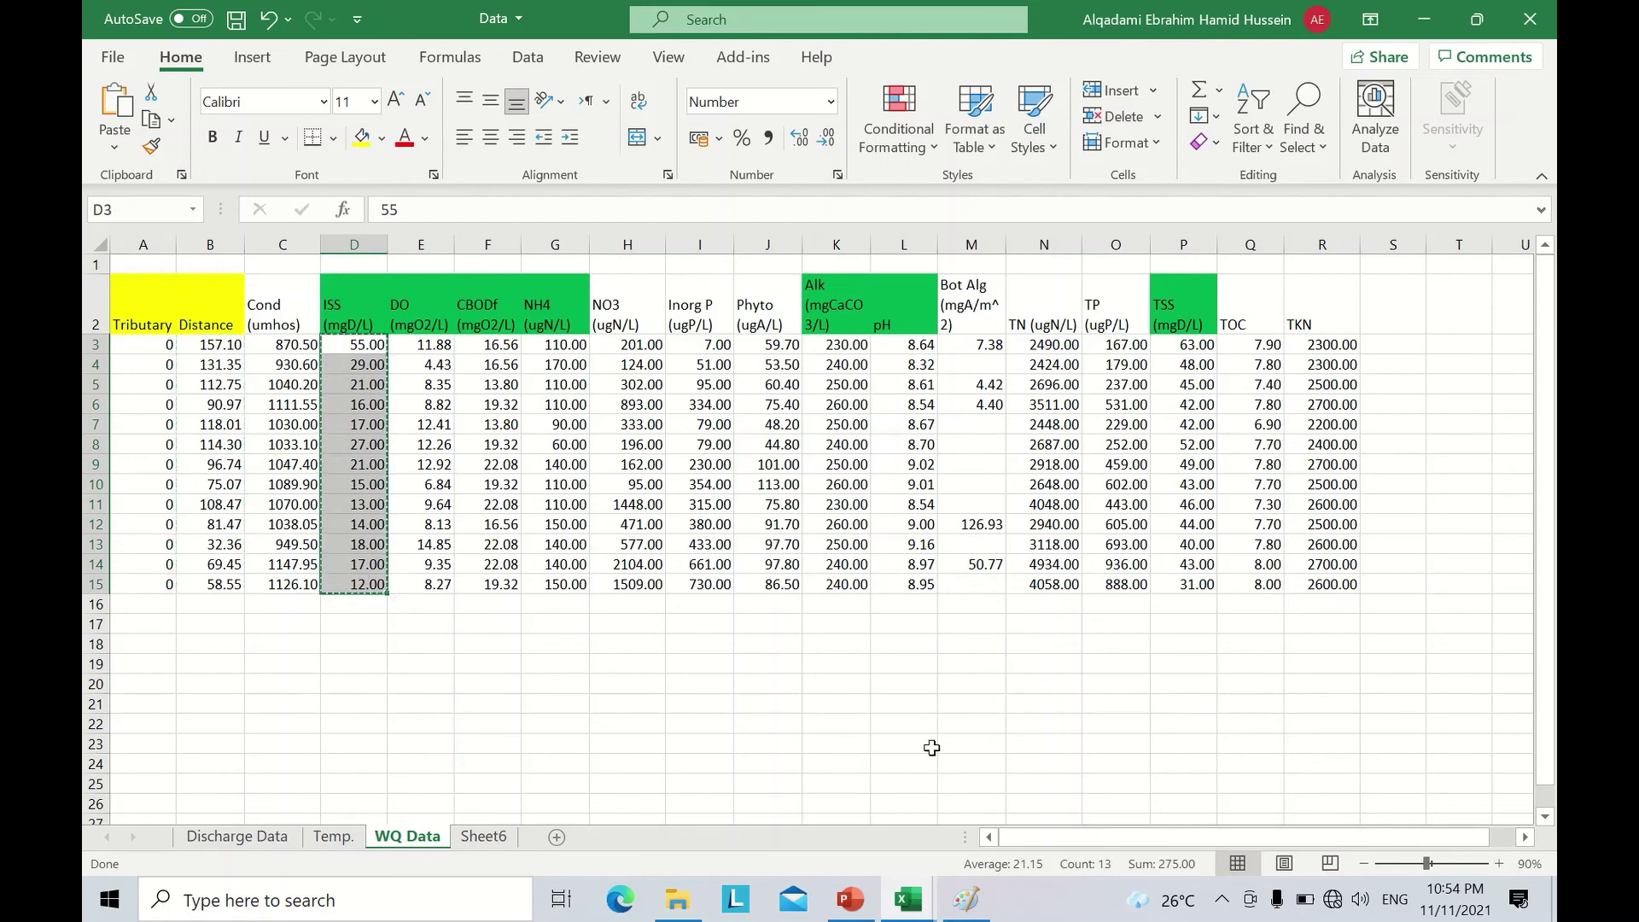
# Paste the copied ISS data as values into the ISS column from D9 of the QUAL2K workbook's WQ Data sheet.
pyautogui.moveTo(933, 897)
pyautogui.click(919, 785)
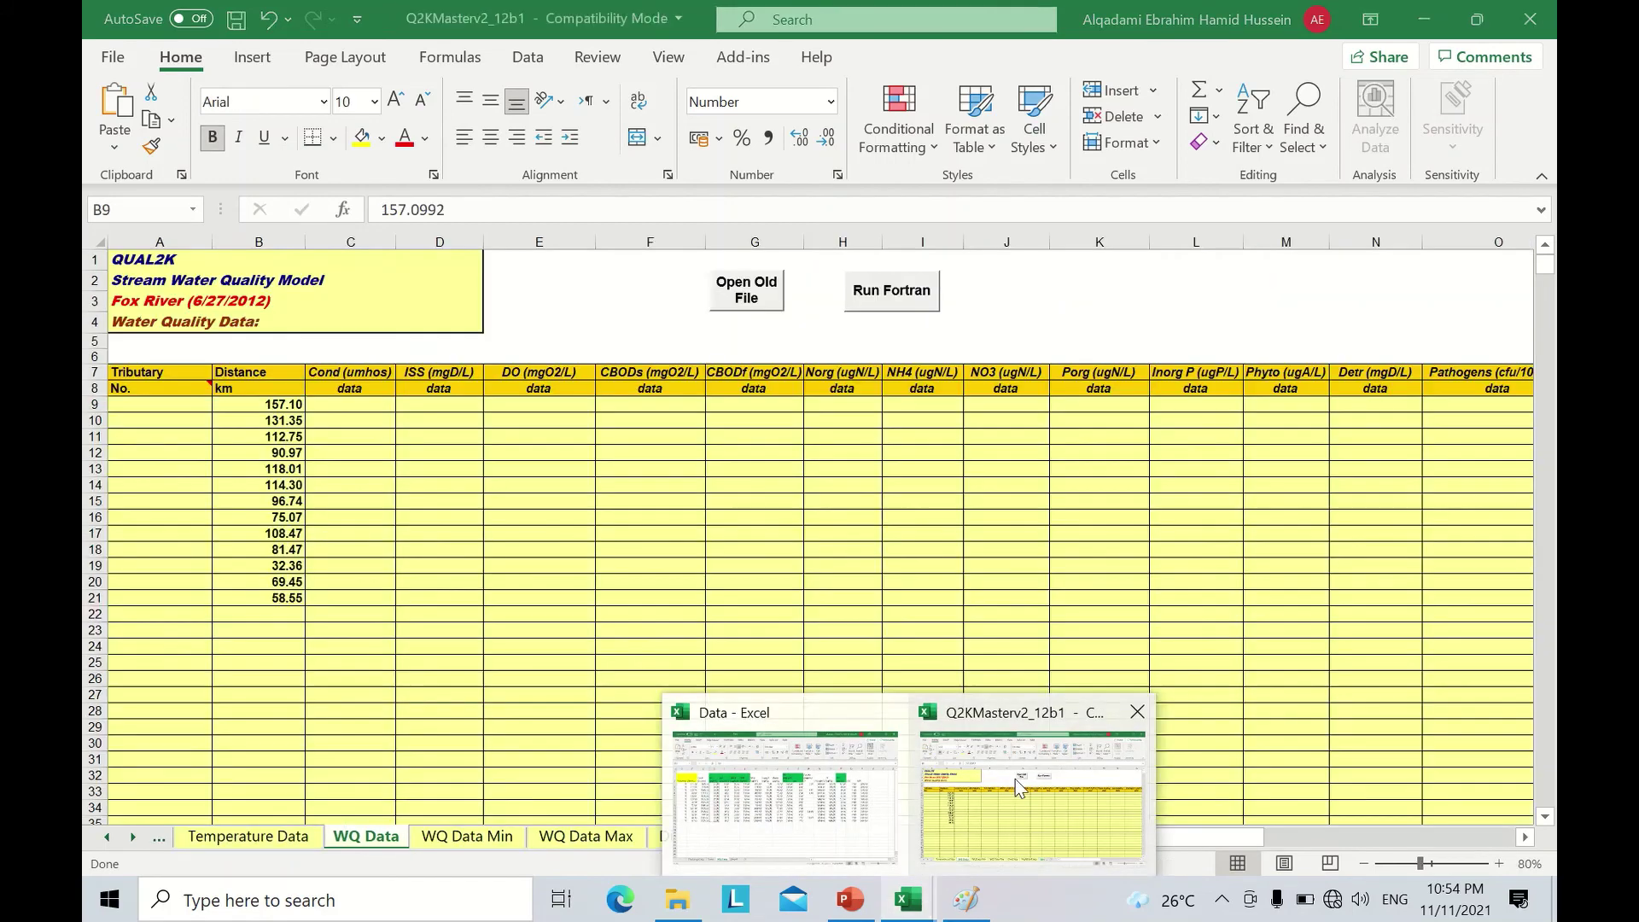
pyautogui.click(447, 409)
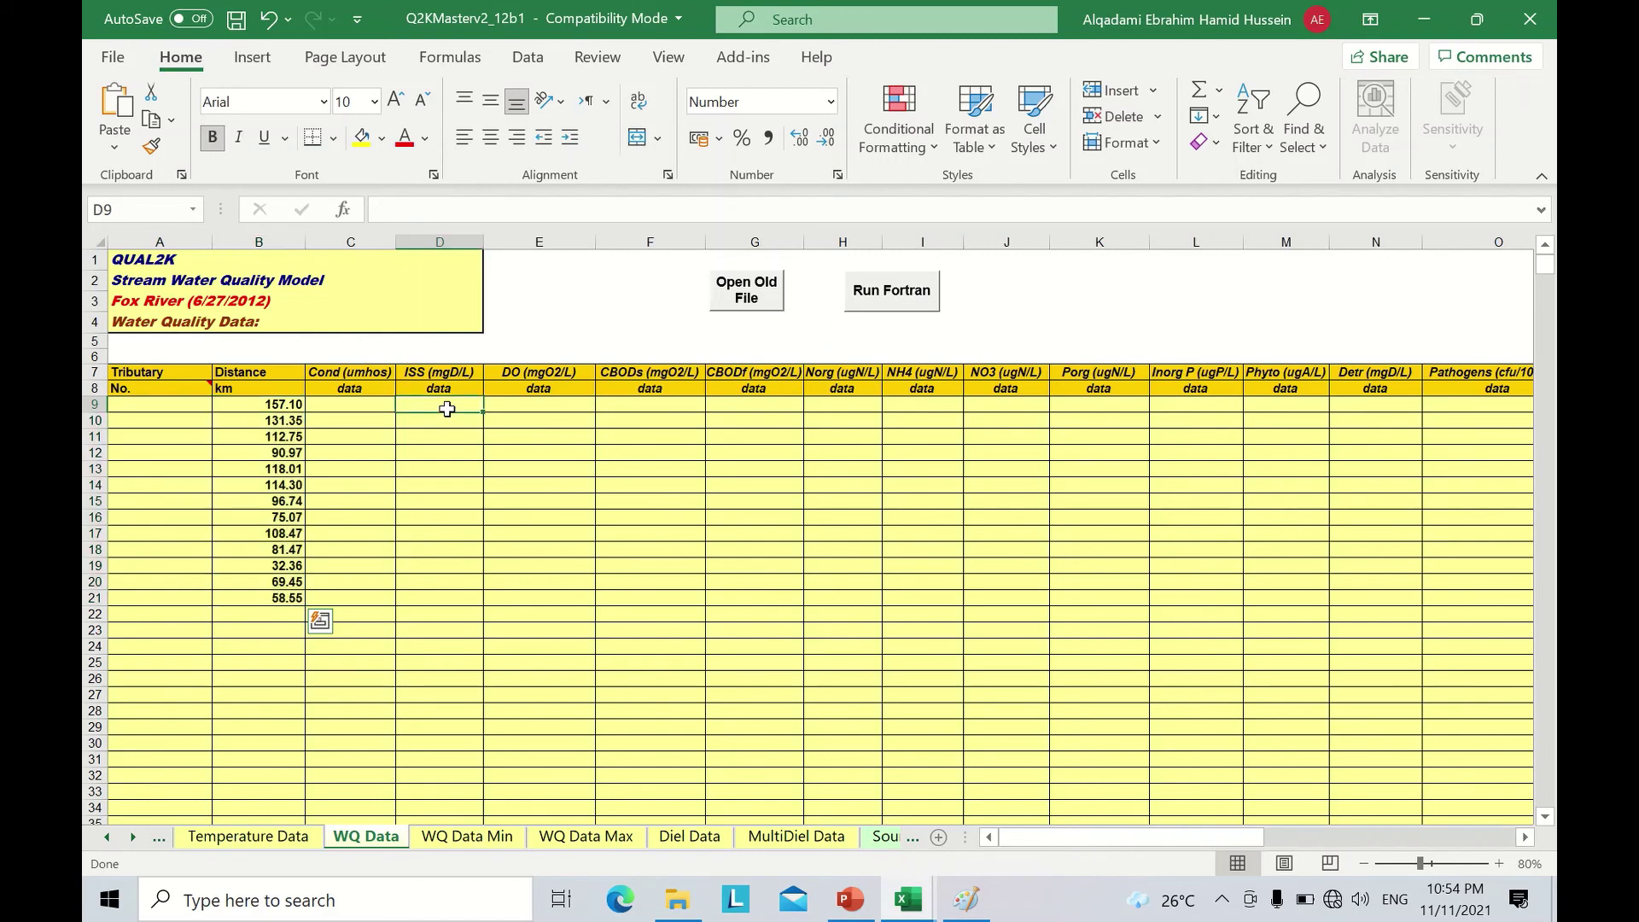
pyautogui.click(115, 141)
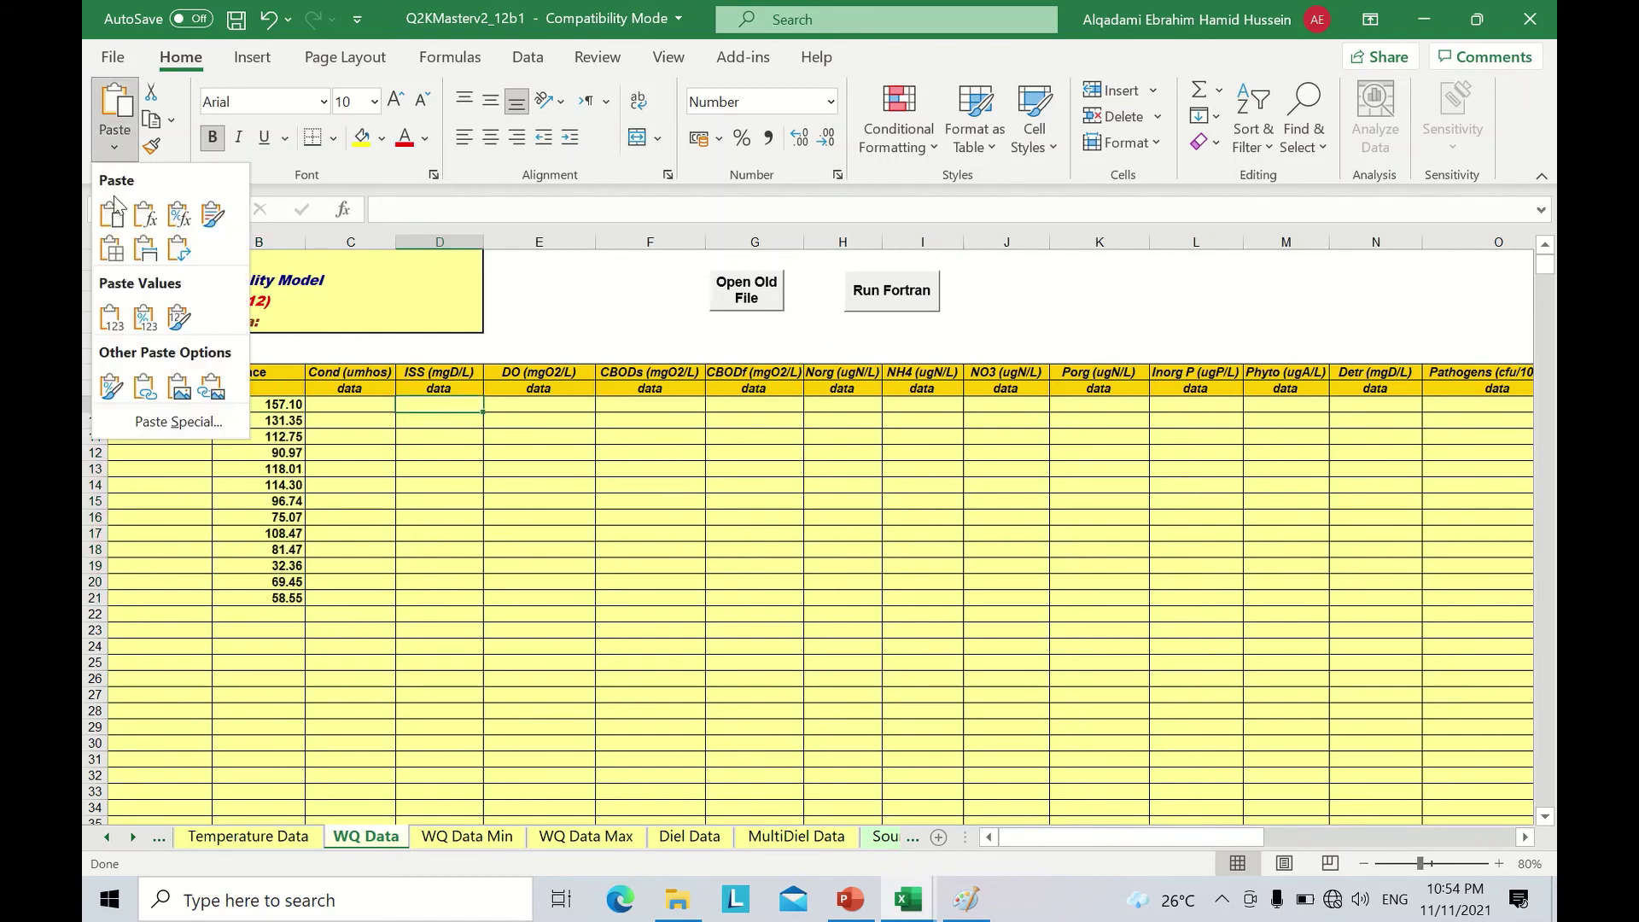
pyautogui.click(113, 318)
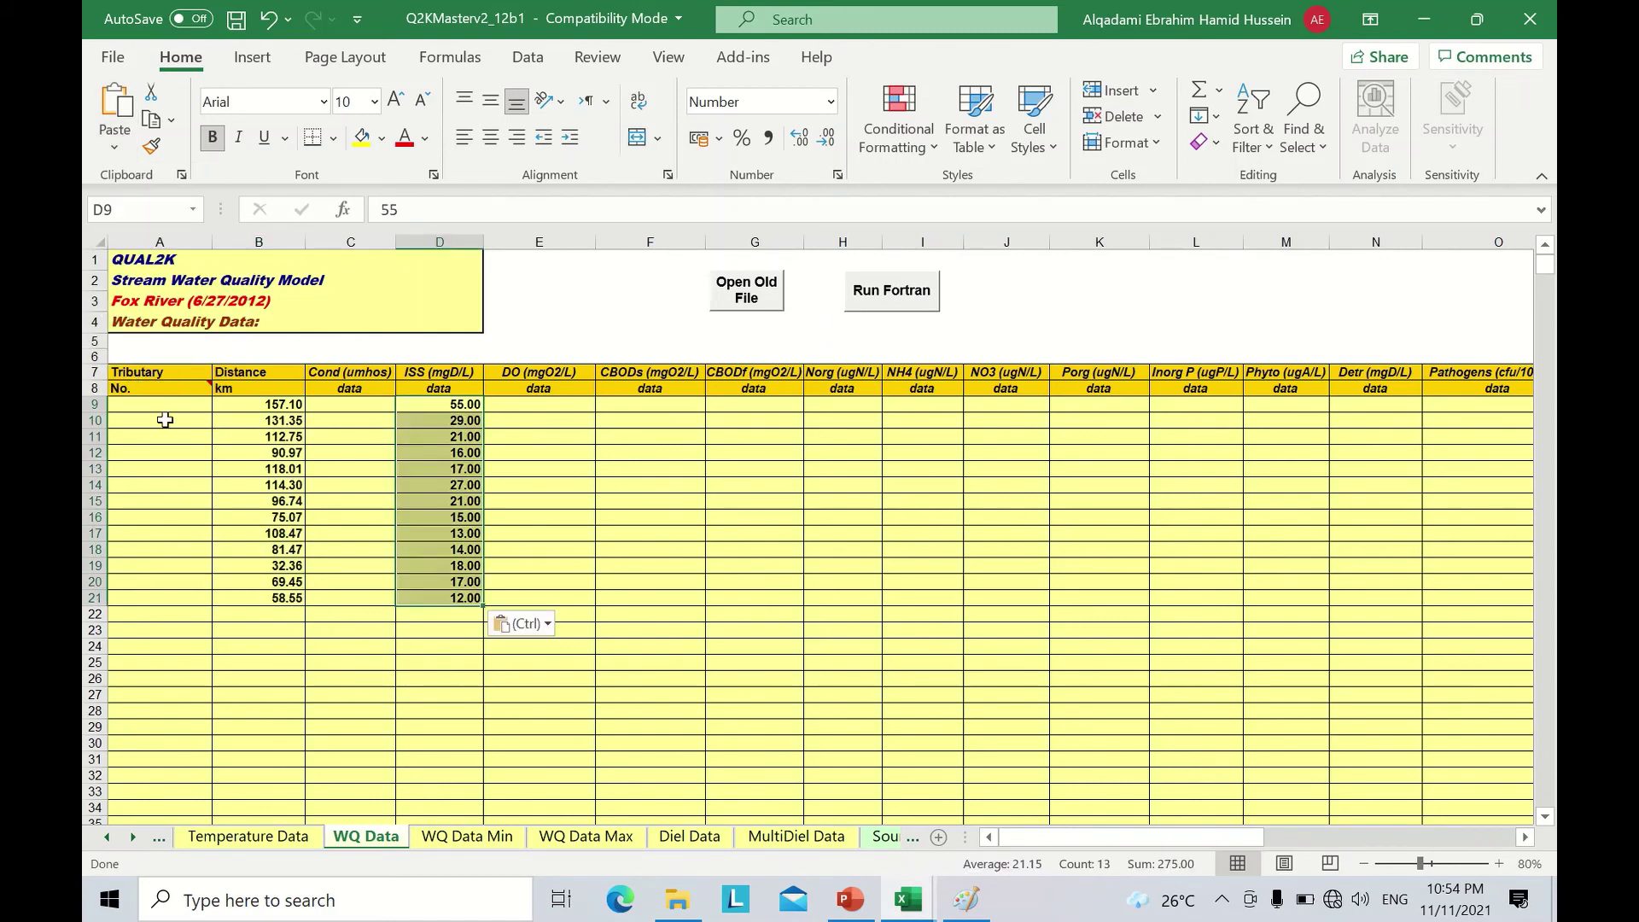
# Enter tributary number 0 for every water quality record in A9:A21 of the WQ Data sheet.
pyautogui.click(193, 401)
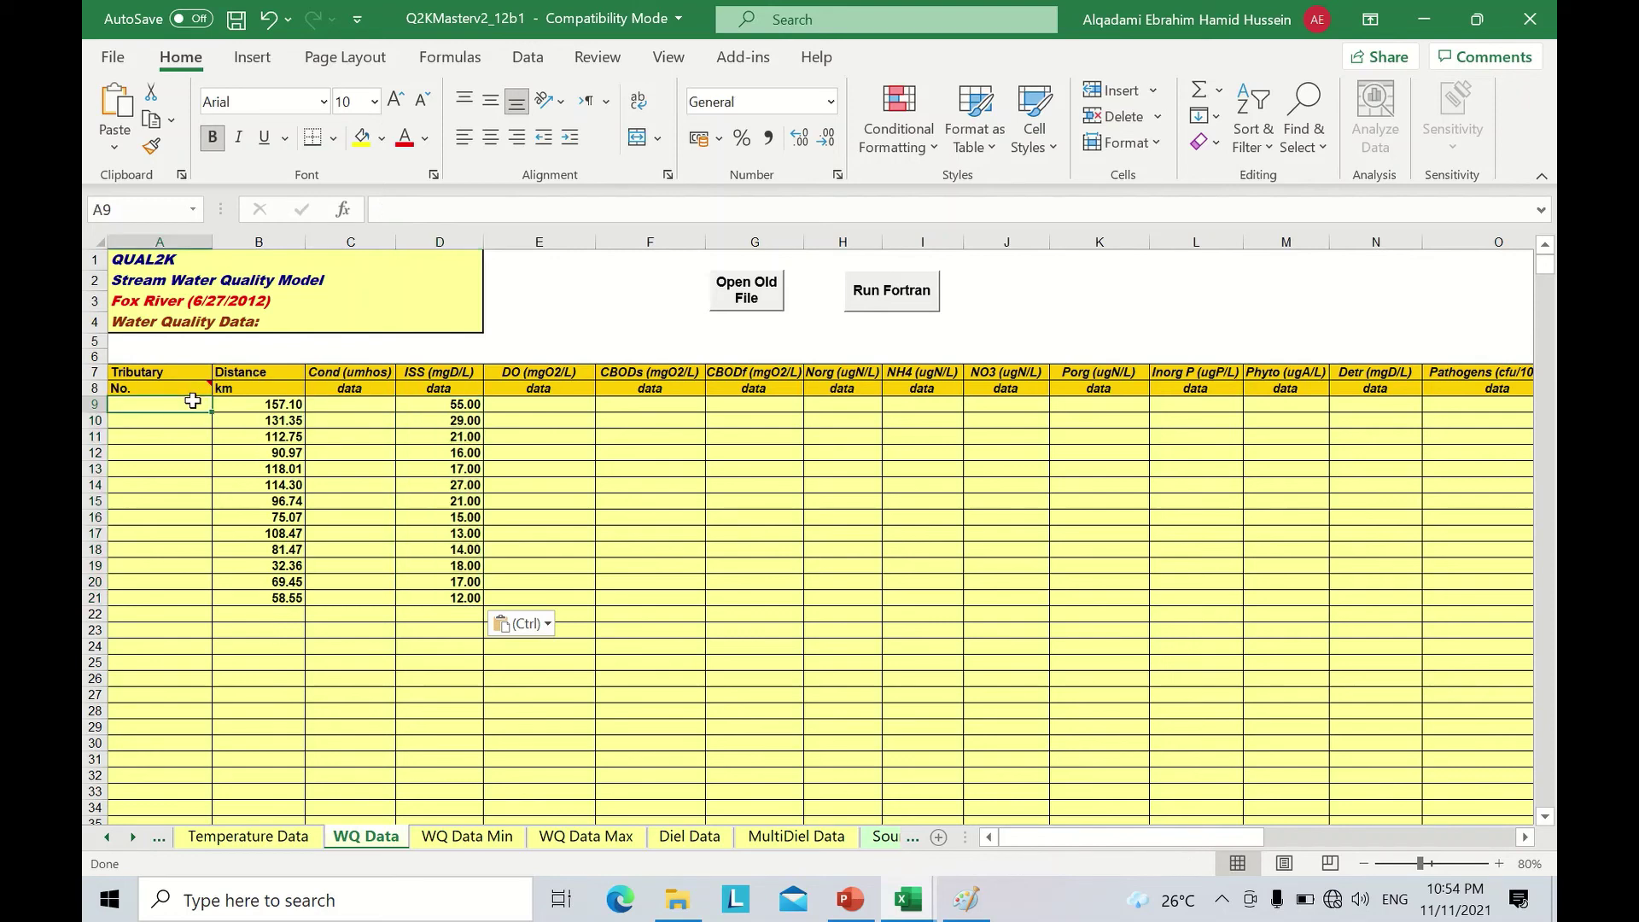
pyautogui.write('0')
pyautogui.moveTo(217, 414); pyautogui.dragTo(213, 611)
pyautogui.click(430, 645)
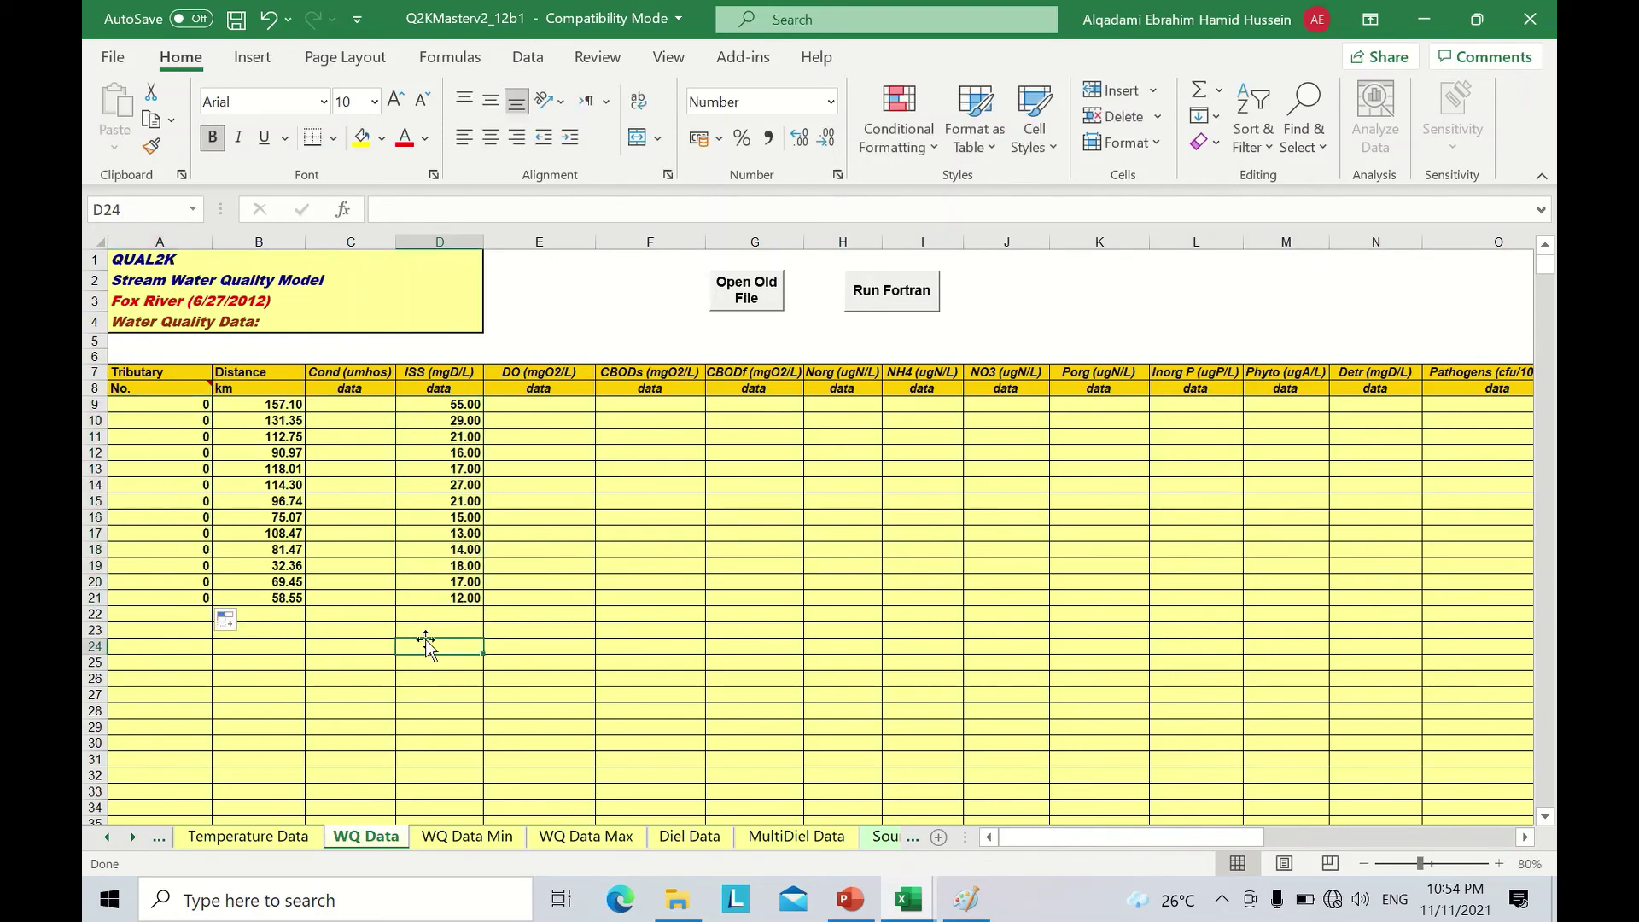
# Run the QUAL2K Fortran model with the entered water quality data and dismiss the completion message.
pyautogui.click(892, 294)
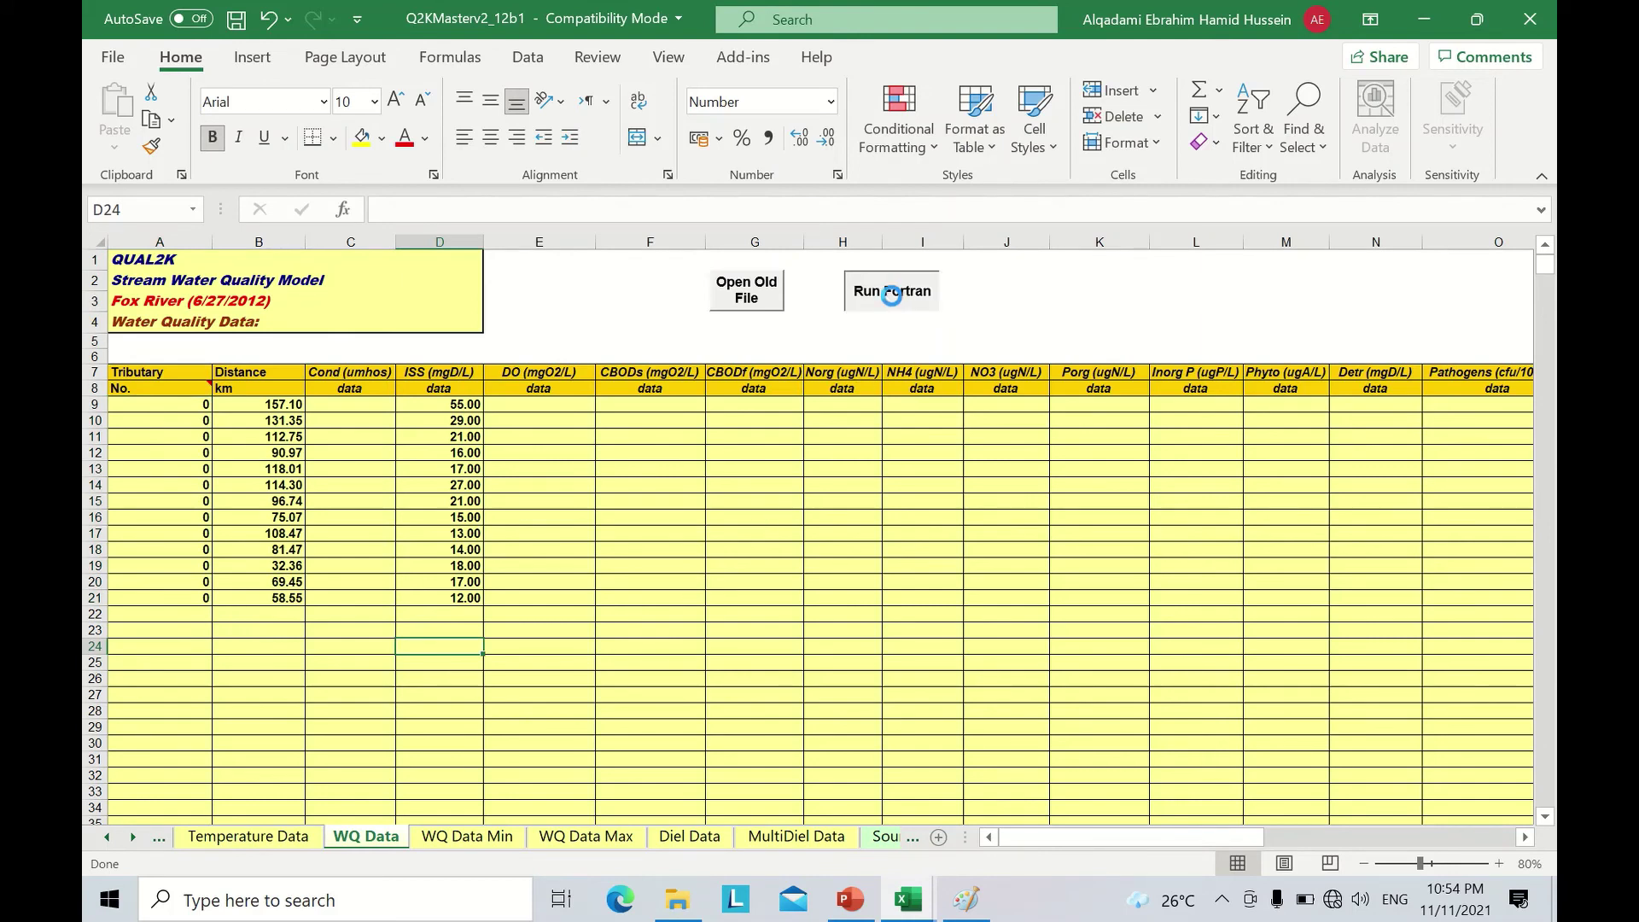
pyautogui.click(891, 294)
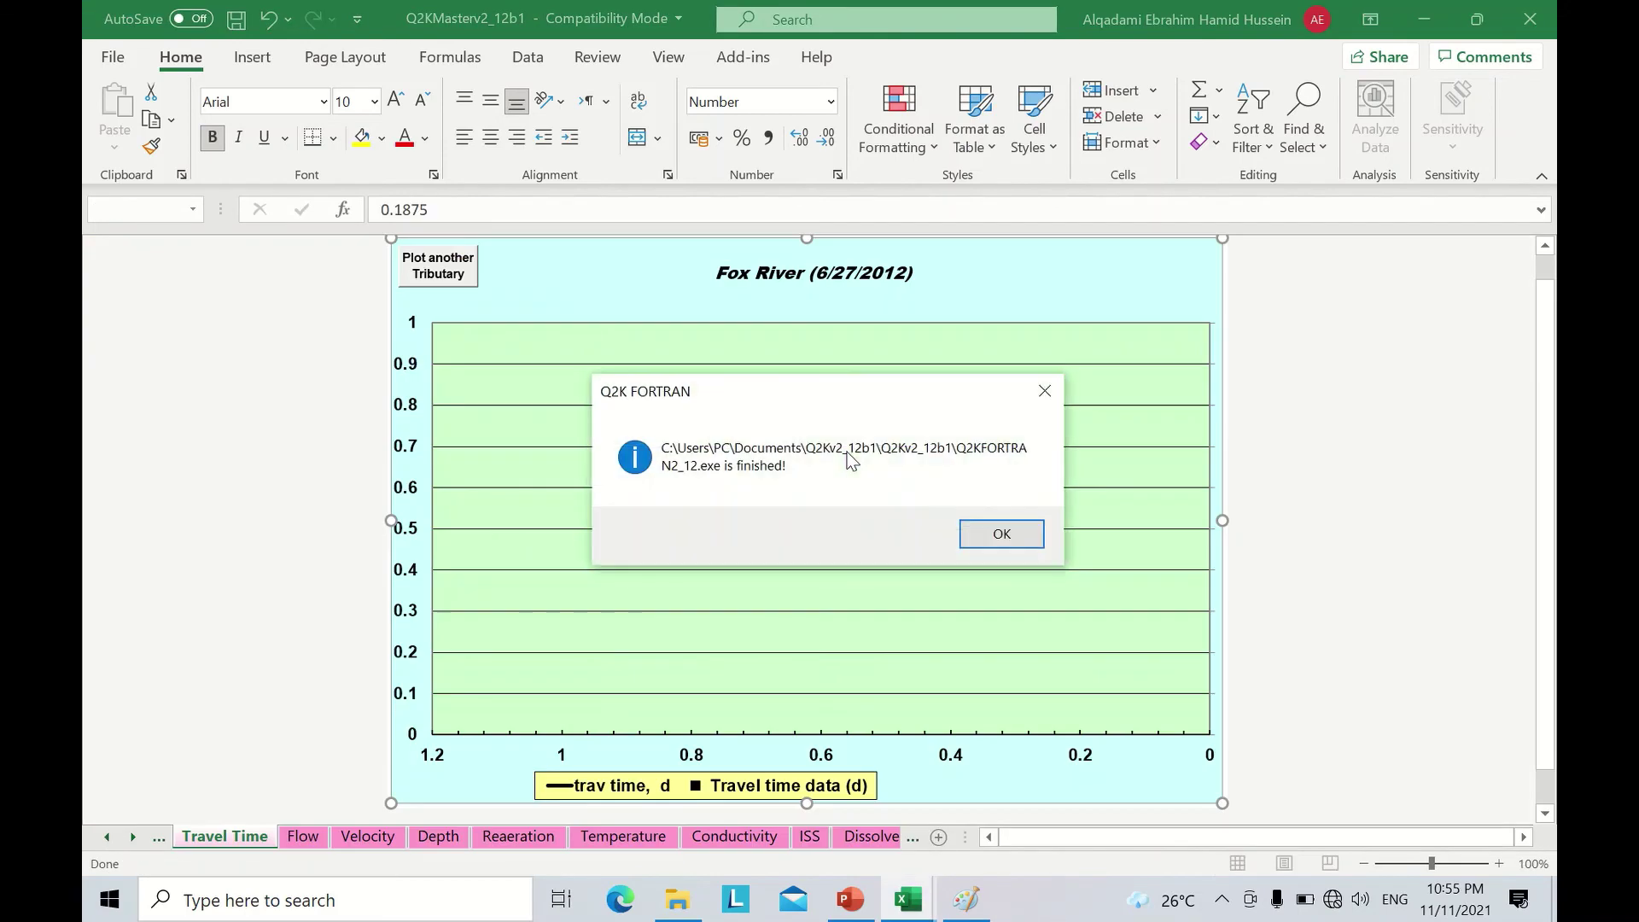
pyautogui.click(999, 534)
pyautogui.click(778, 519)
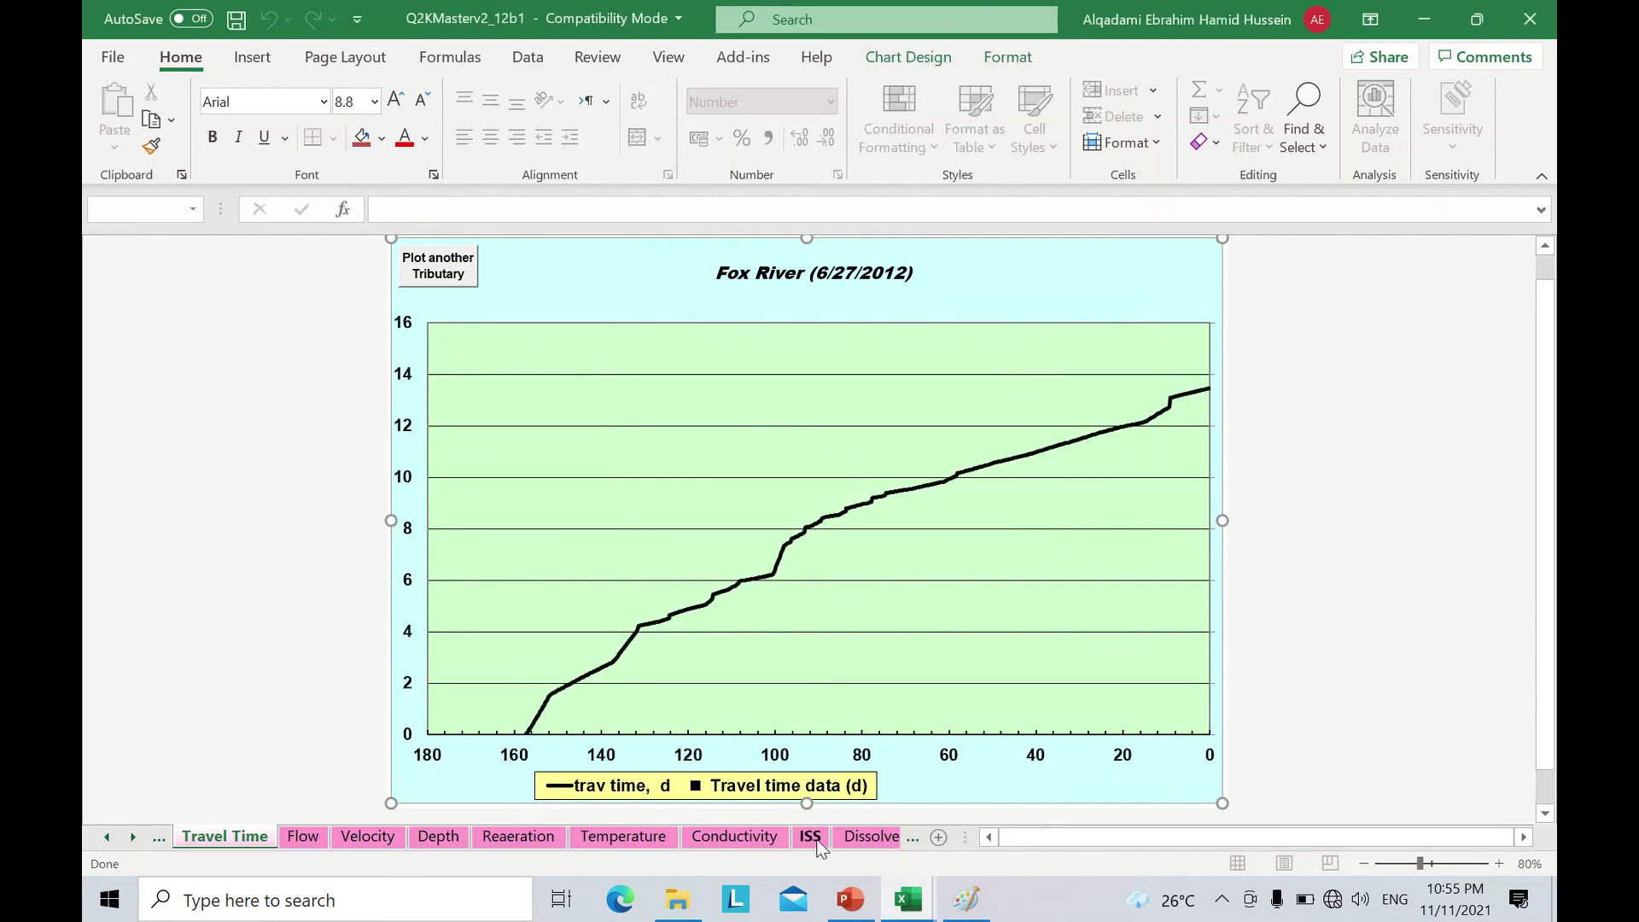
# Open the ISS plot and compare the simulated curve with the observed data points, especially at the upstream end.
pyautogui.click(813, 839)
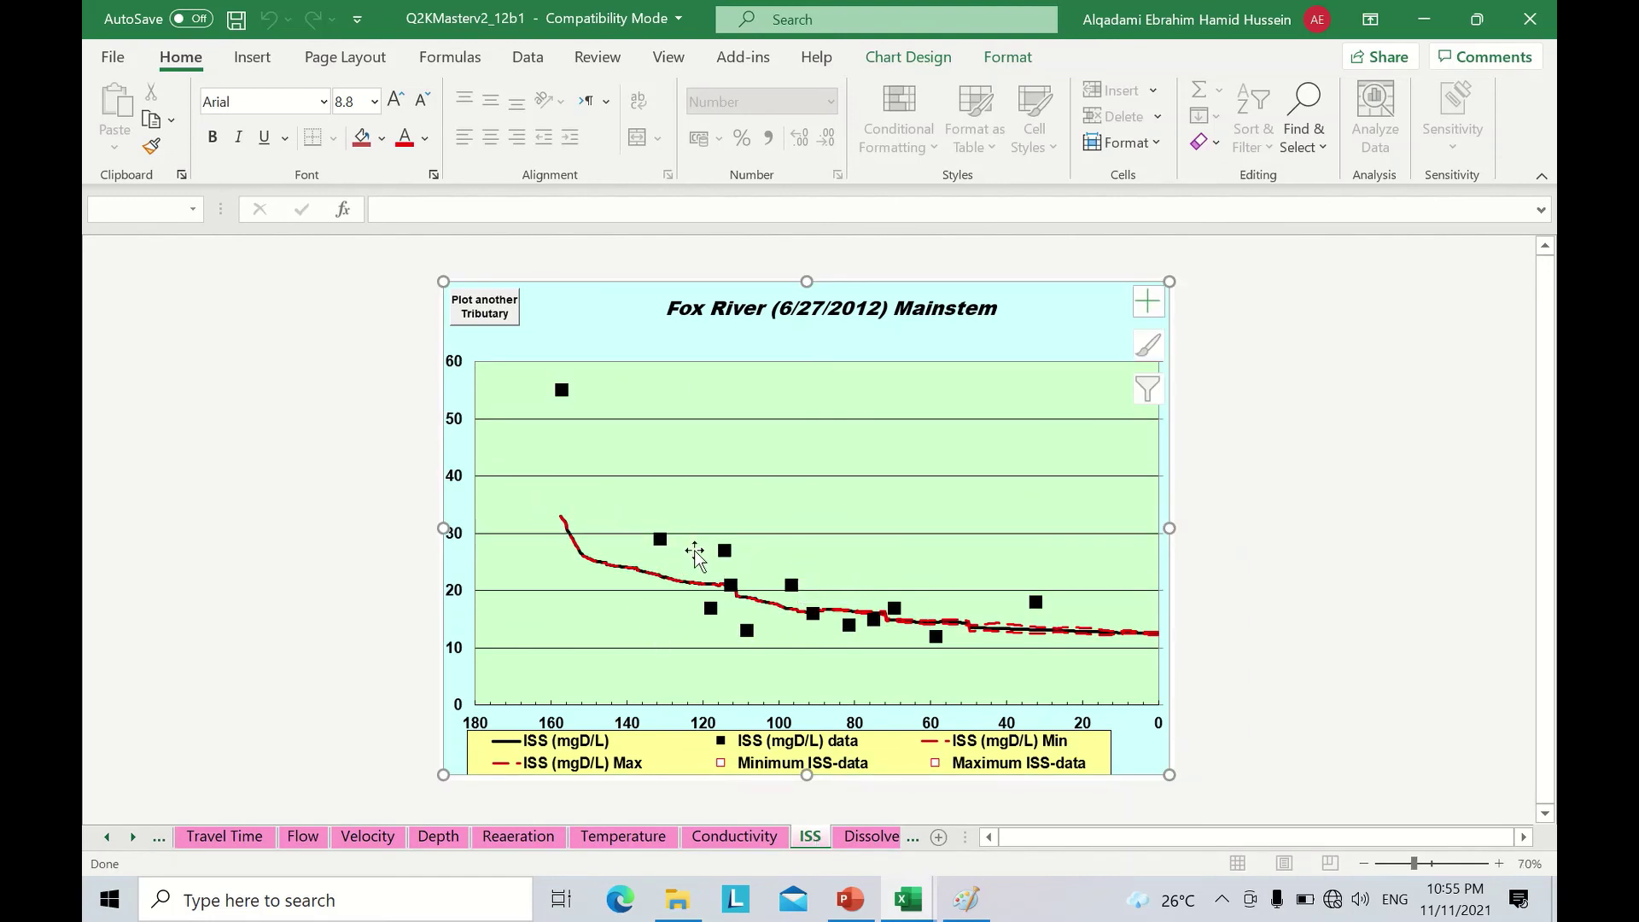
pyautogui.moveTo(629, 571)
pyautogui.moveTo(836, 614)
pyautogui.click(597, 569)
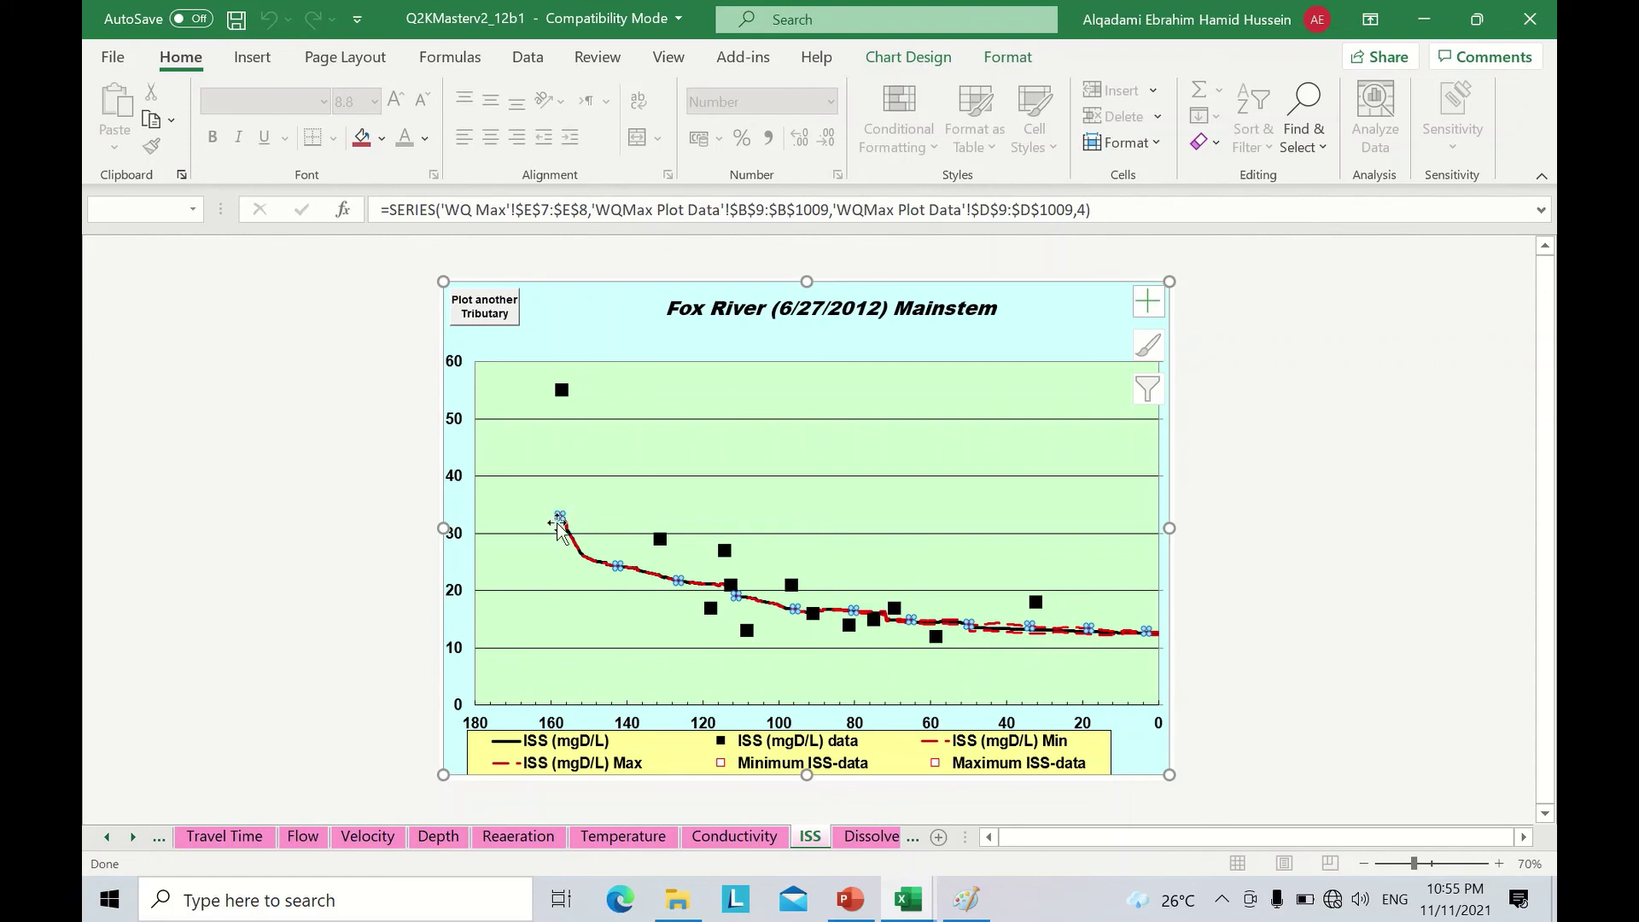
pyautogui.moveTo(558, 517)
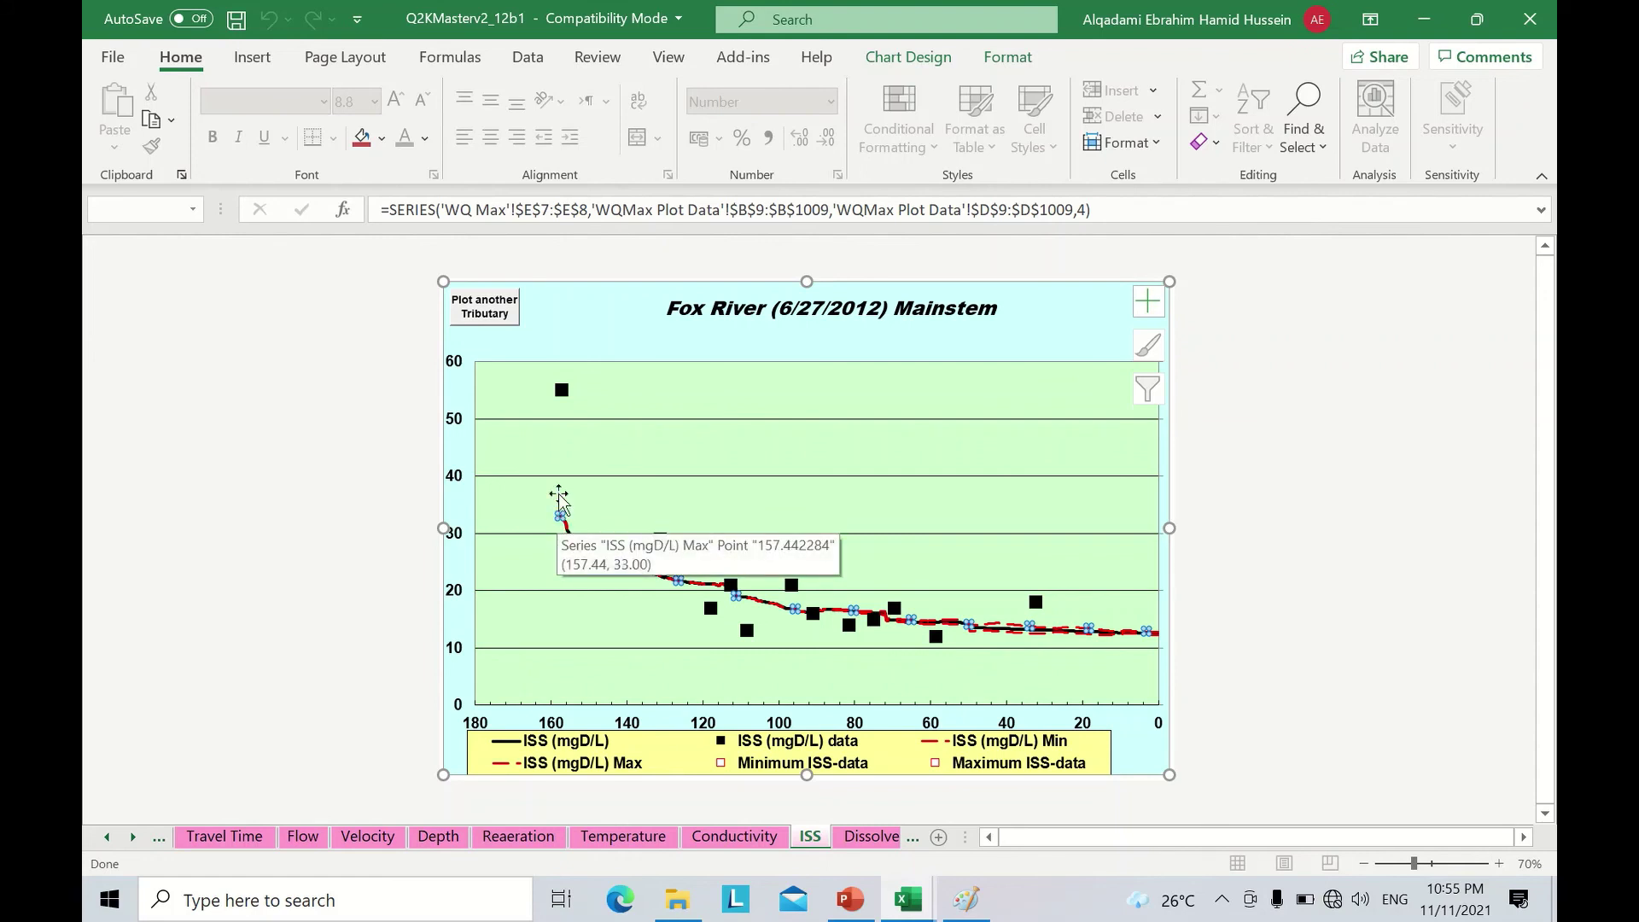
pyautogui.moveTo(561, 390)
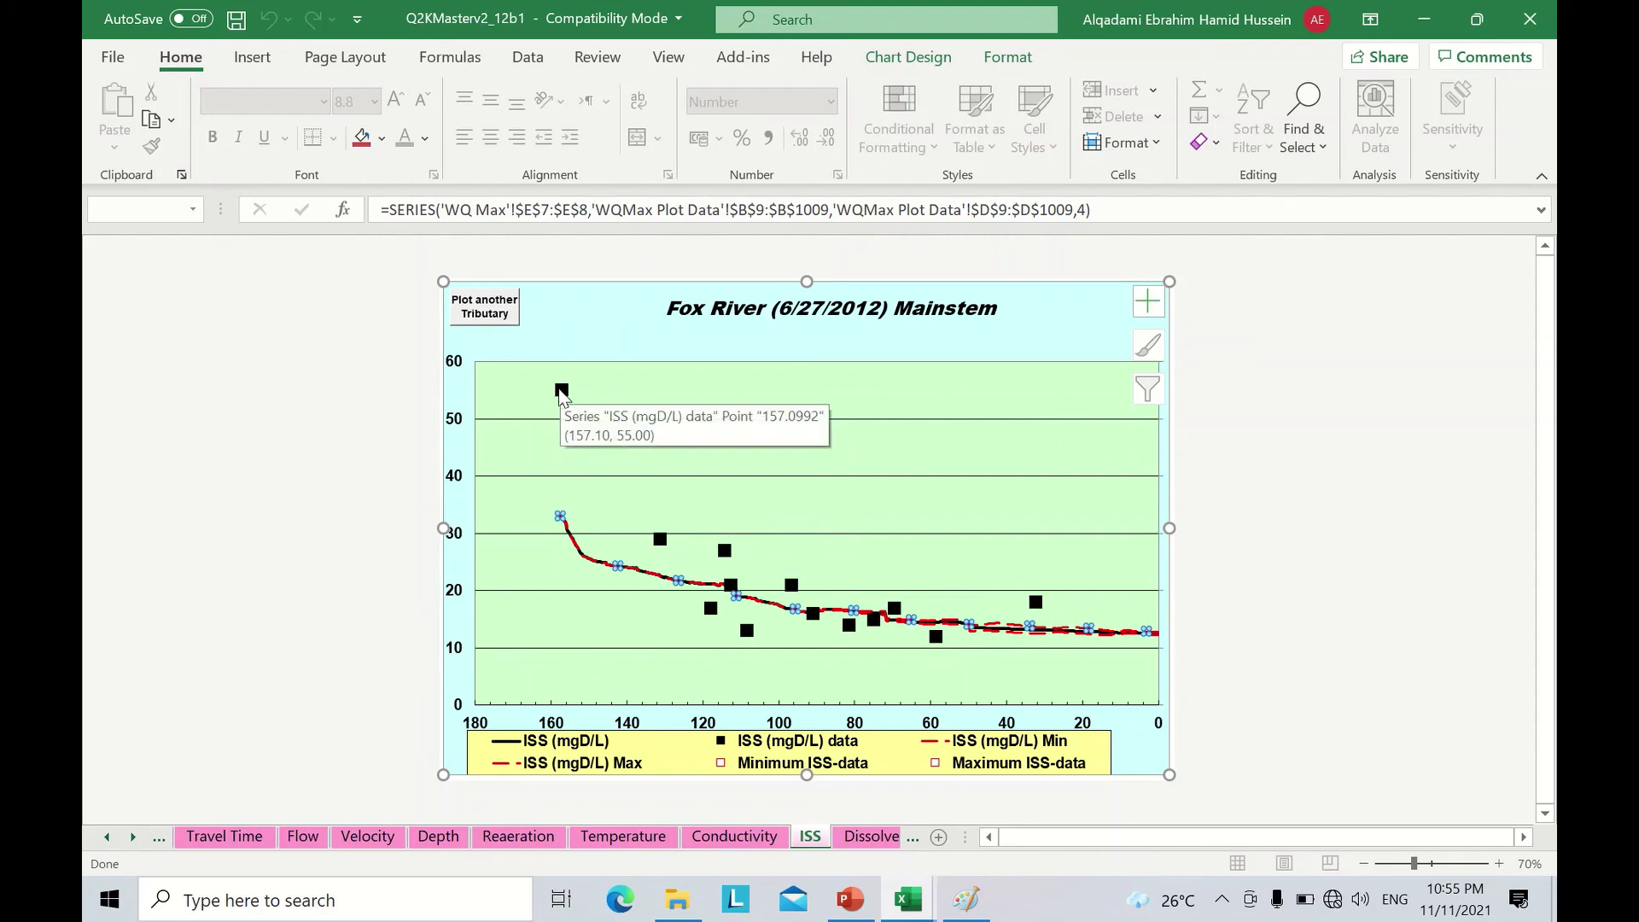
# Return to the WQ Data sheet and check the first ISS observation in D9.
pyautogui.click(108, 837)
pyautogui.click(108, 836)
pyautogui.click(108, 836)
pyautogui.click(108, 836)
pyautogui.click(107, 836)
pyautogui.click(108, 836)
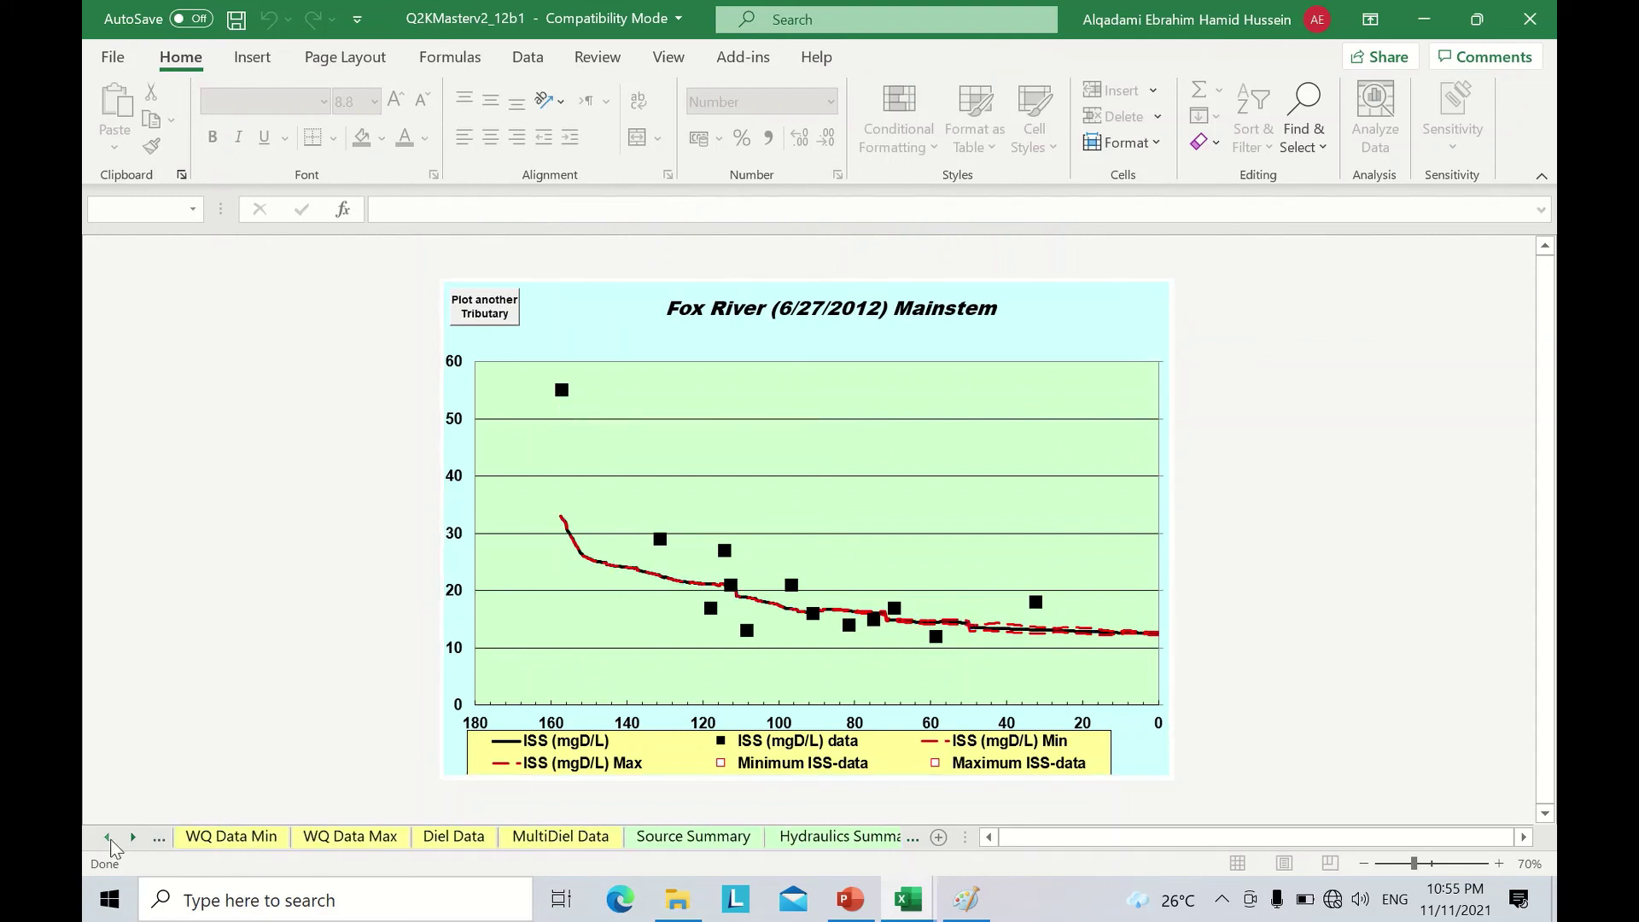
pyautogui.click(108, 836)
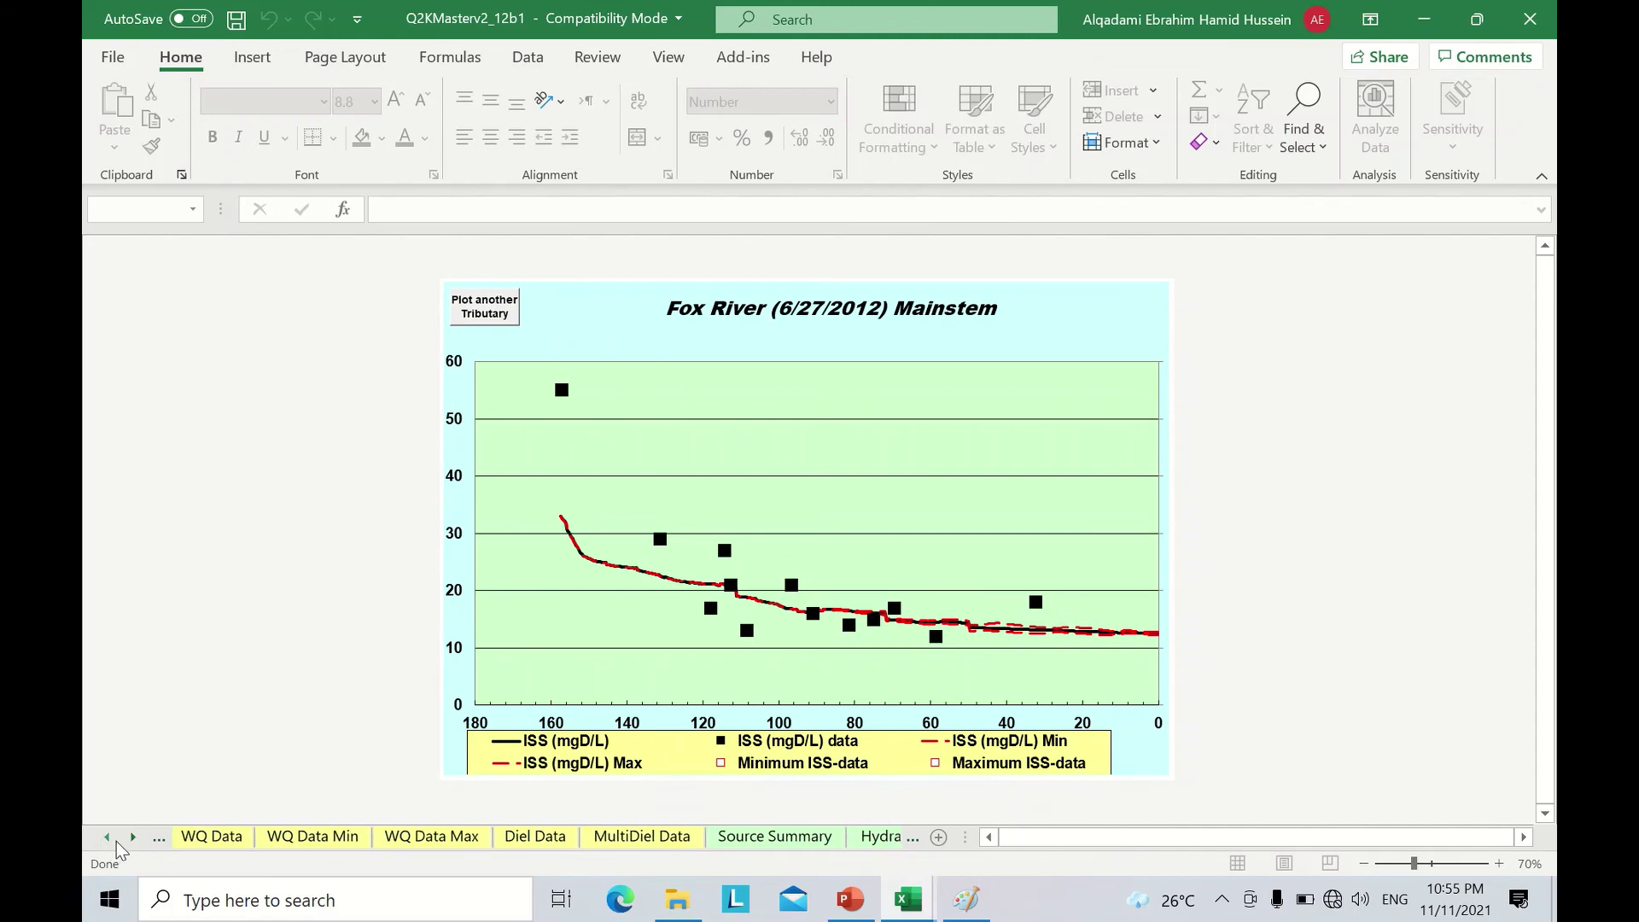
pyautogui.click(237, 839)
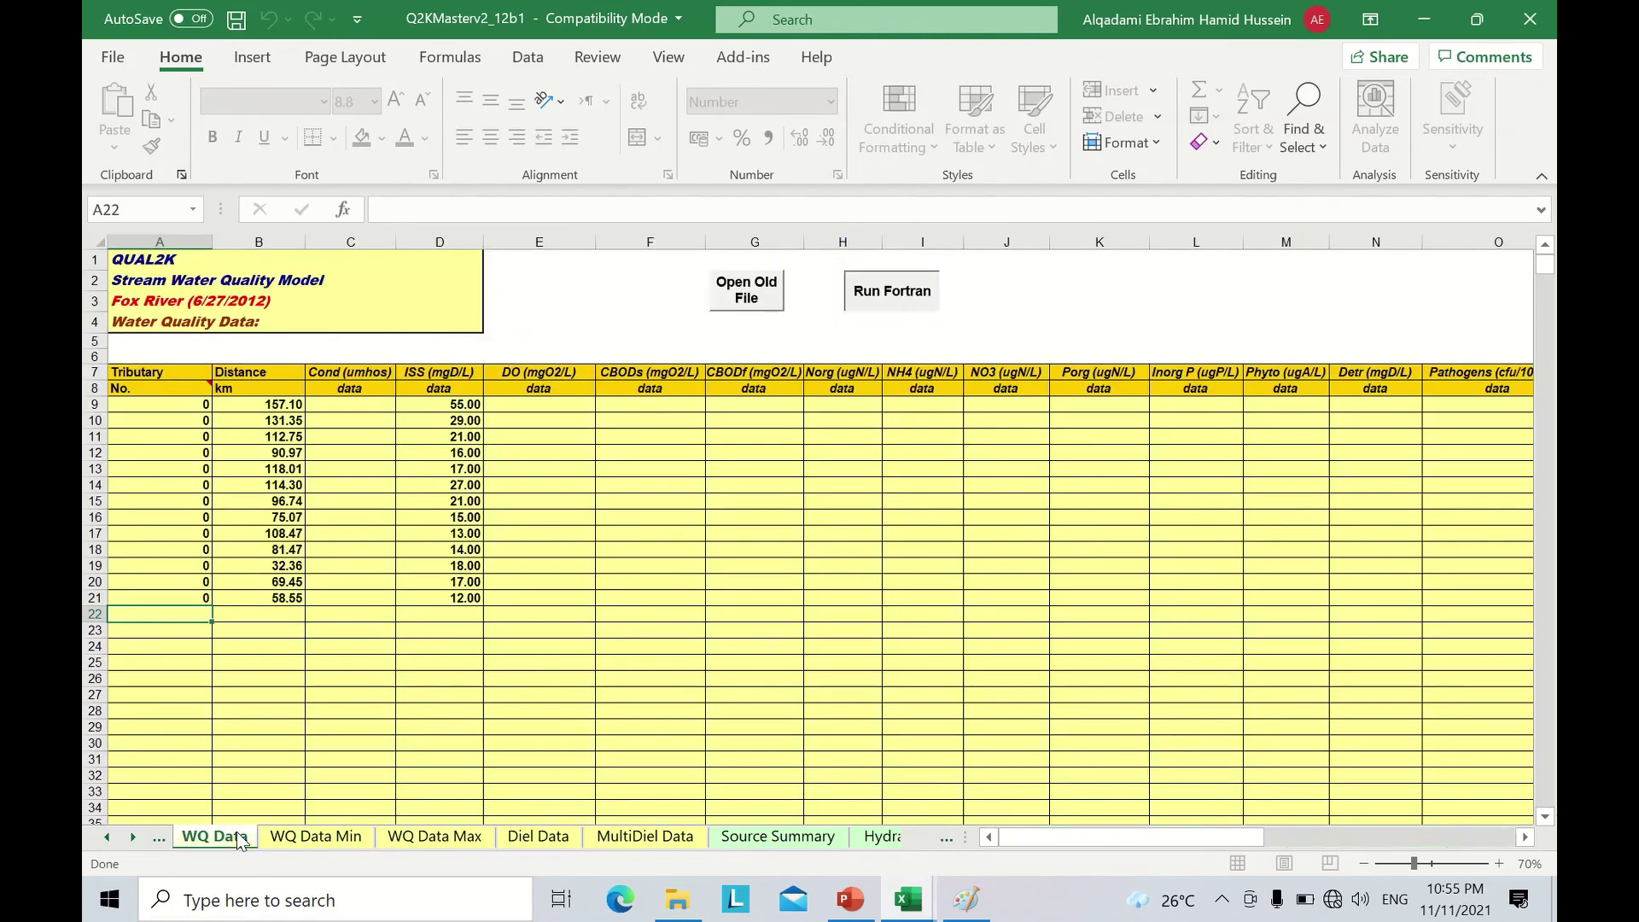
pyautogui.click(470, 403)
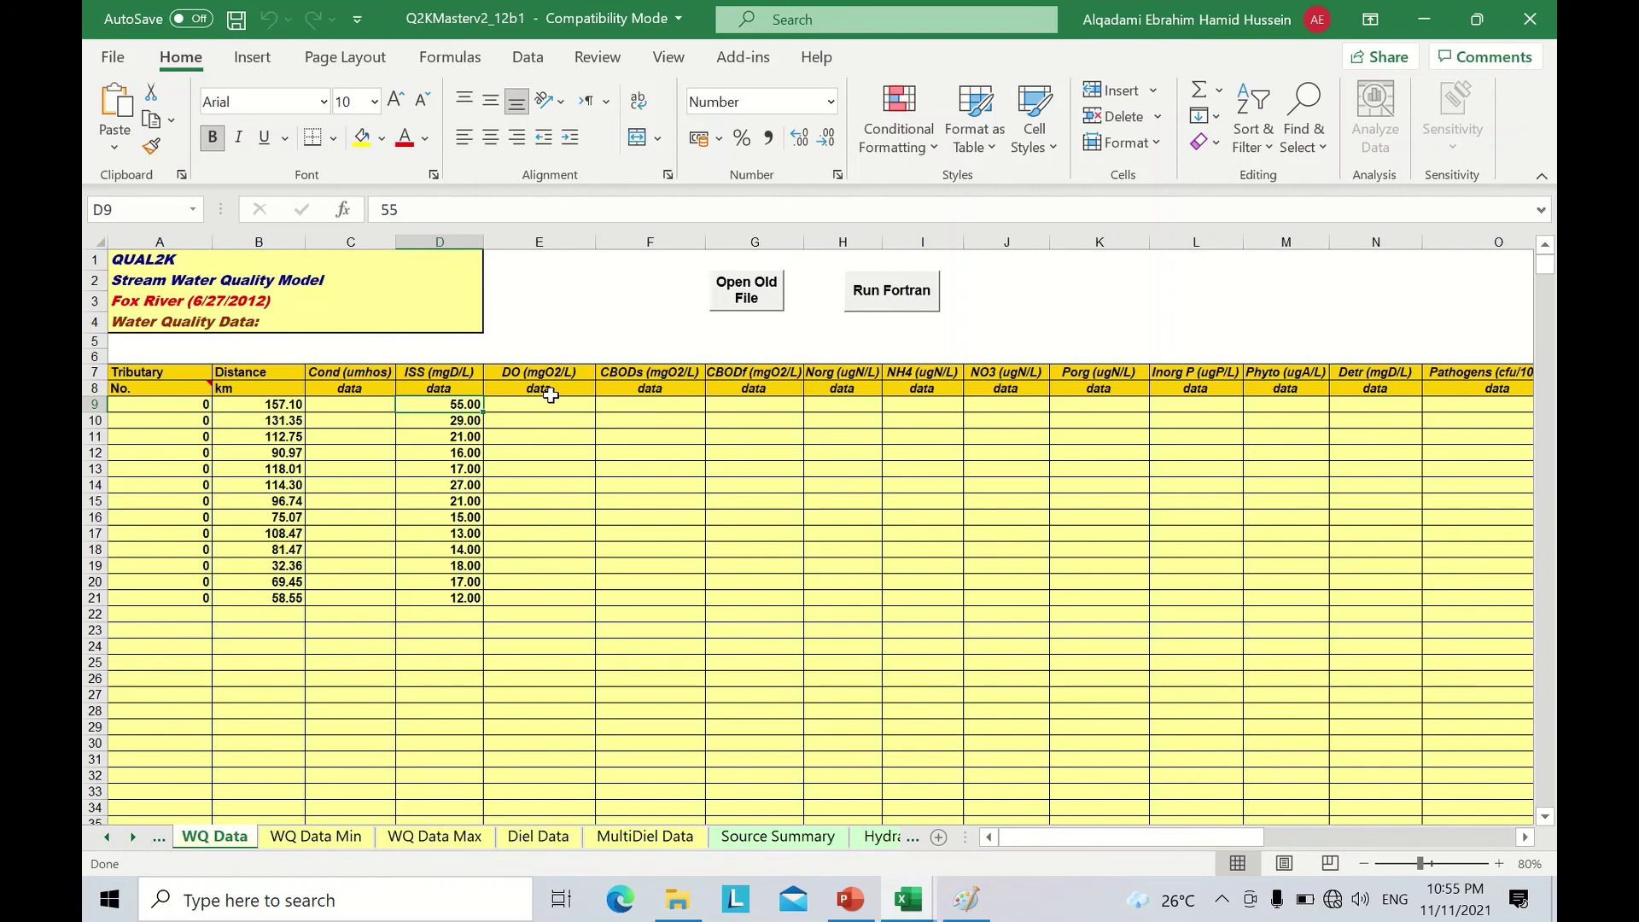
# Review the input layouts of the WQ Data Min, WQ Data Max, Diel Data and MultiDiel Data sheets.
pyautogui.click(307, 840)
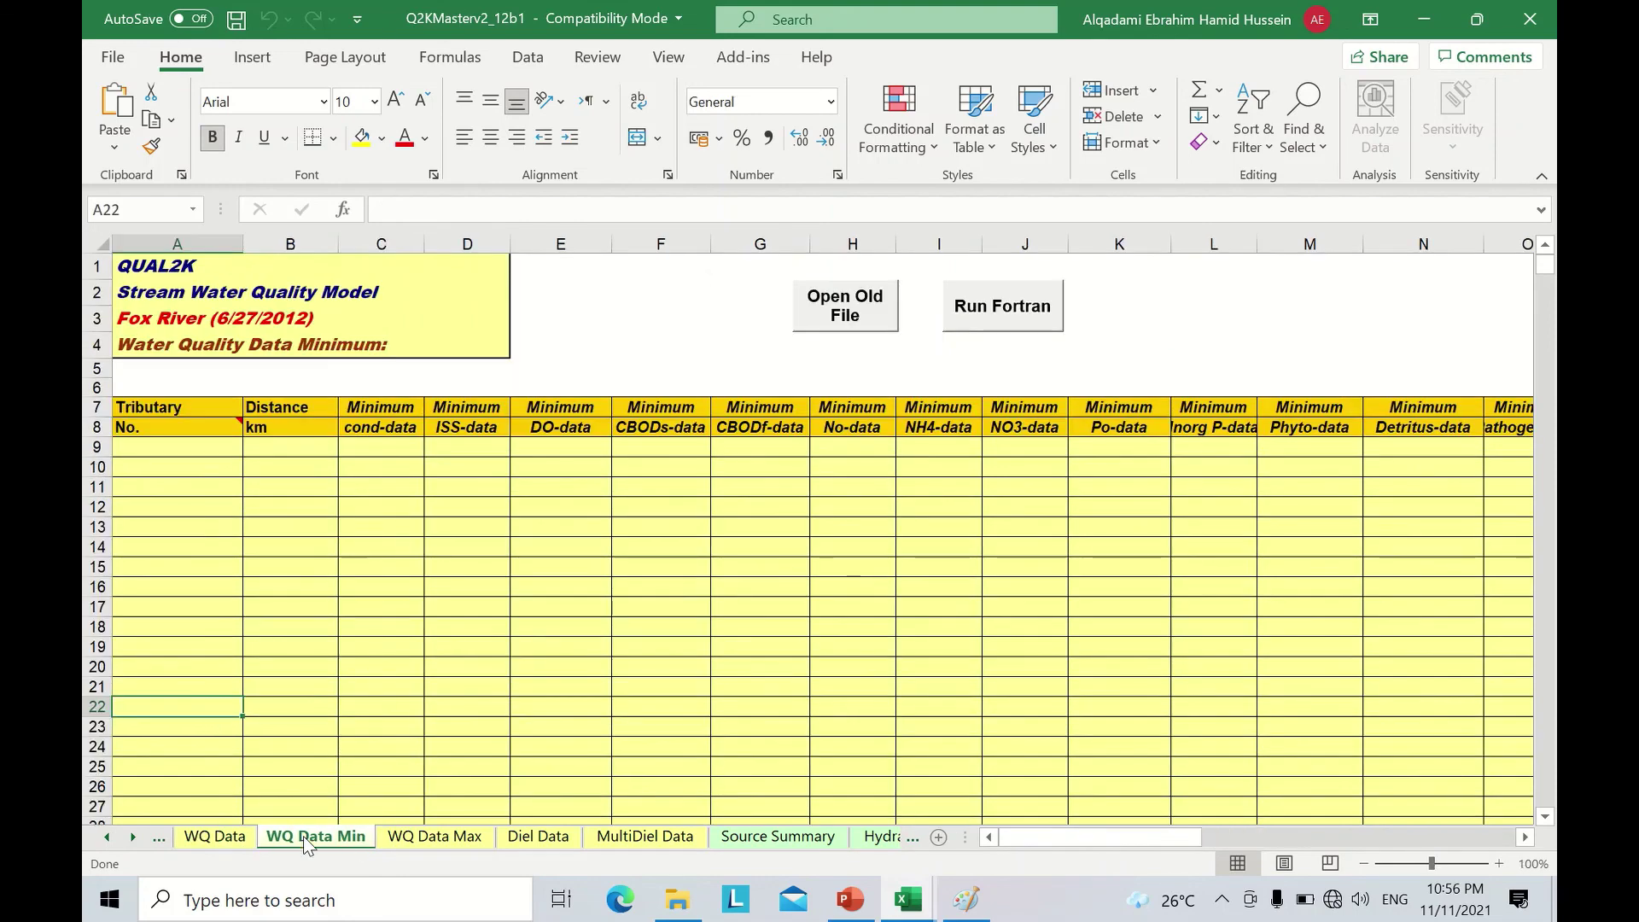
pyautogui.click(214, 839)
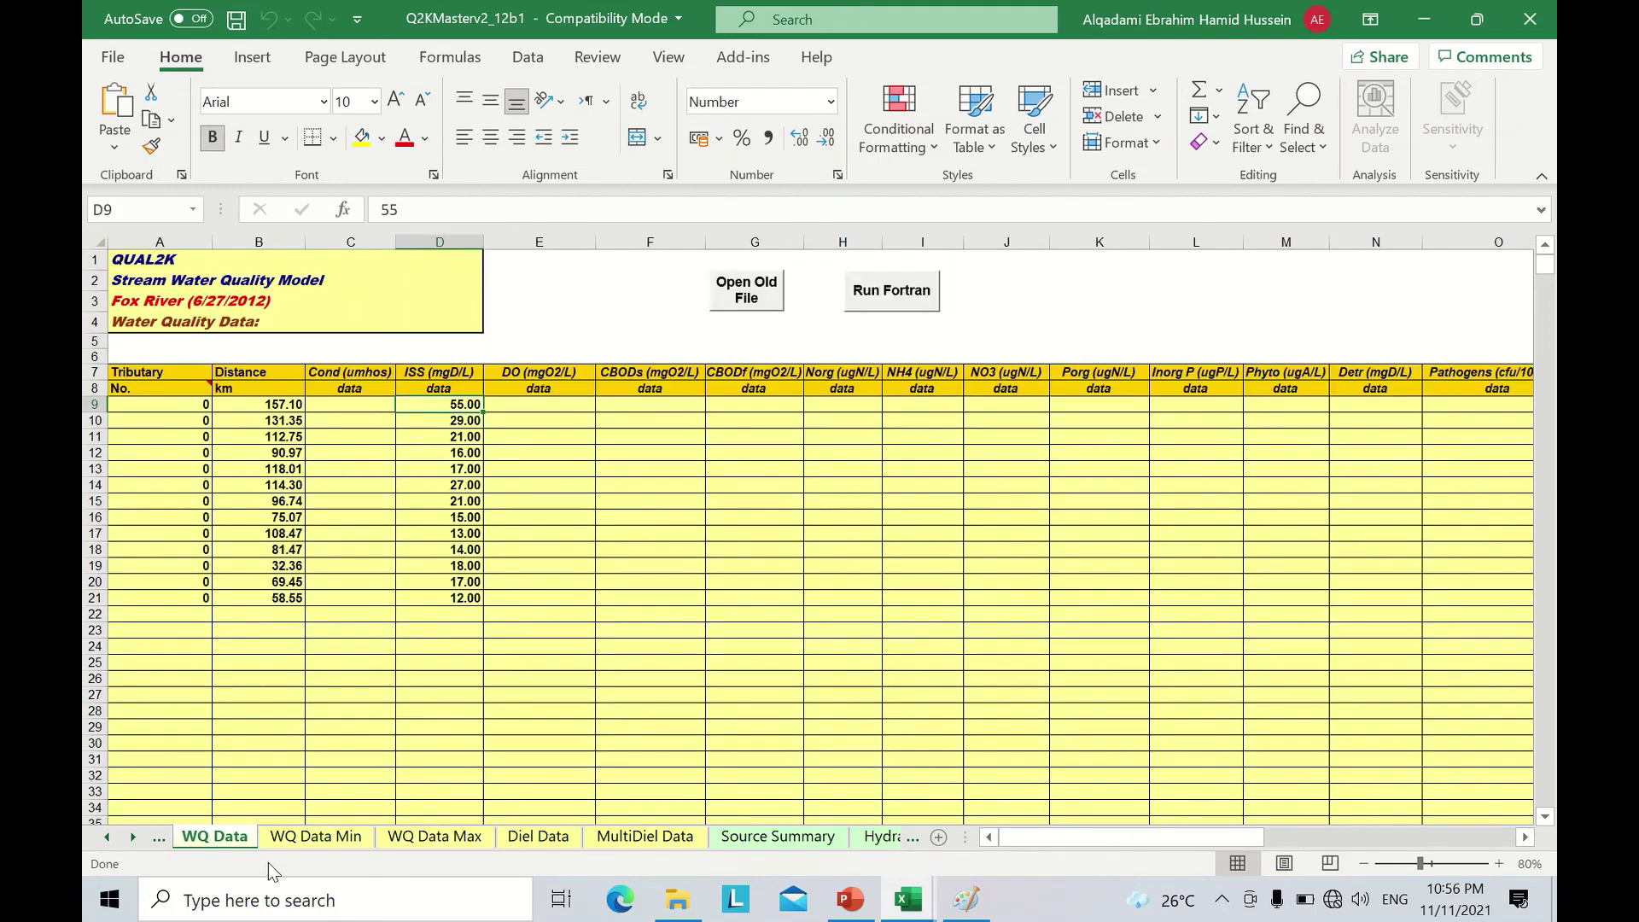
pyautogui.click(338, 840)
pyautogui.click(431, 839)
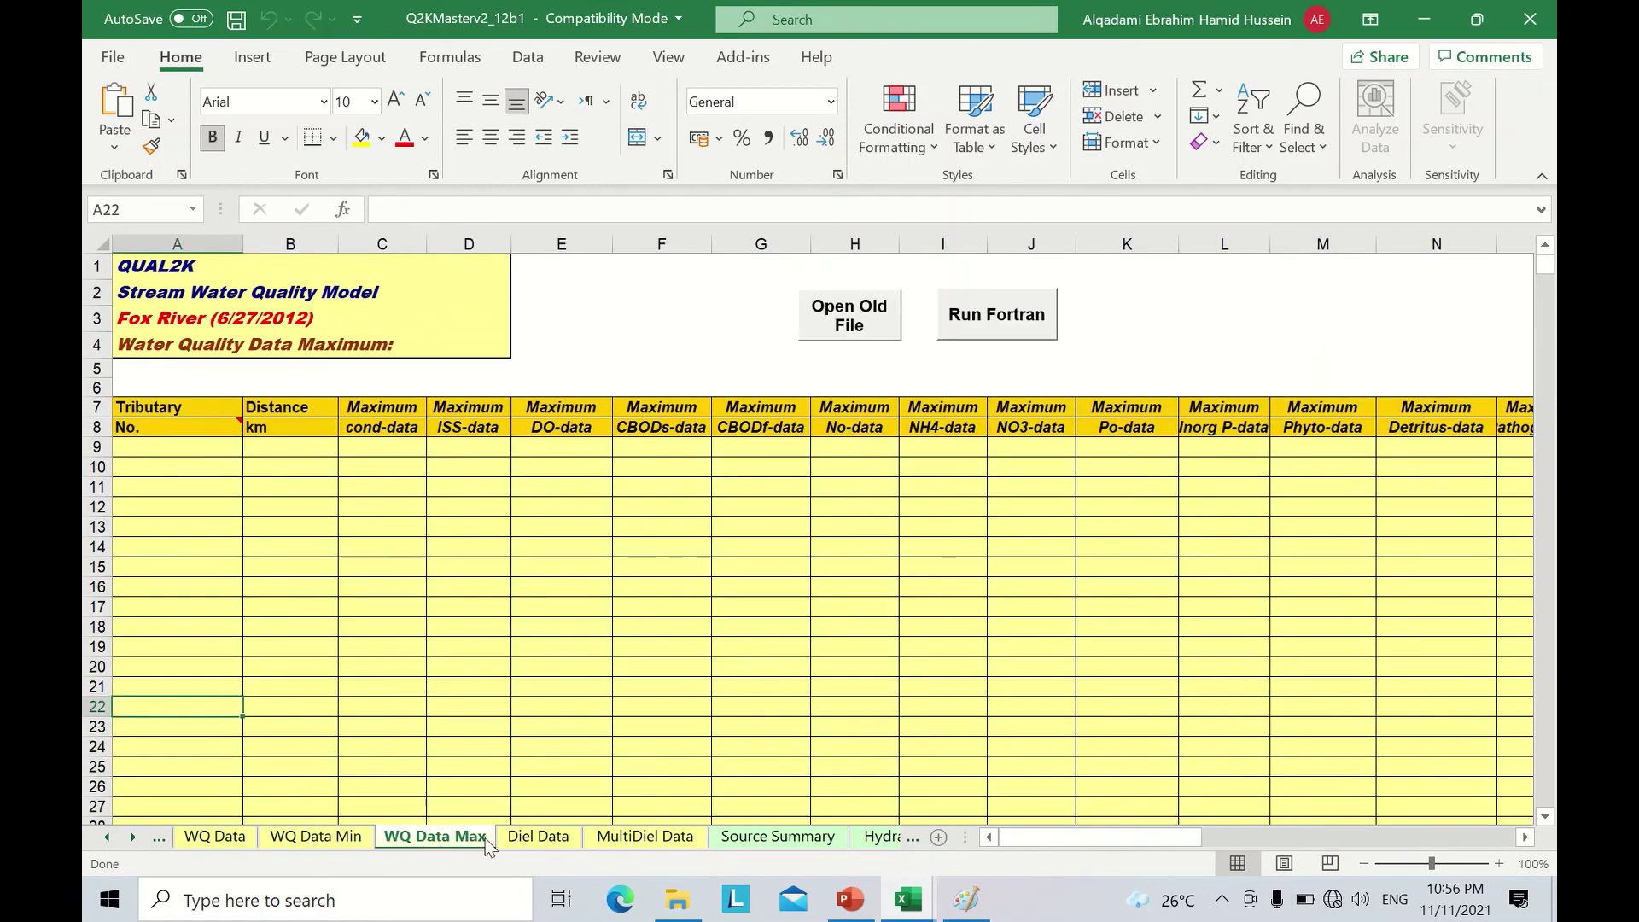
pyautogui.click(537, 839)
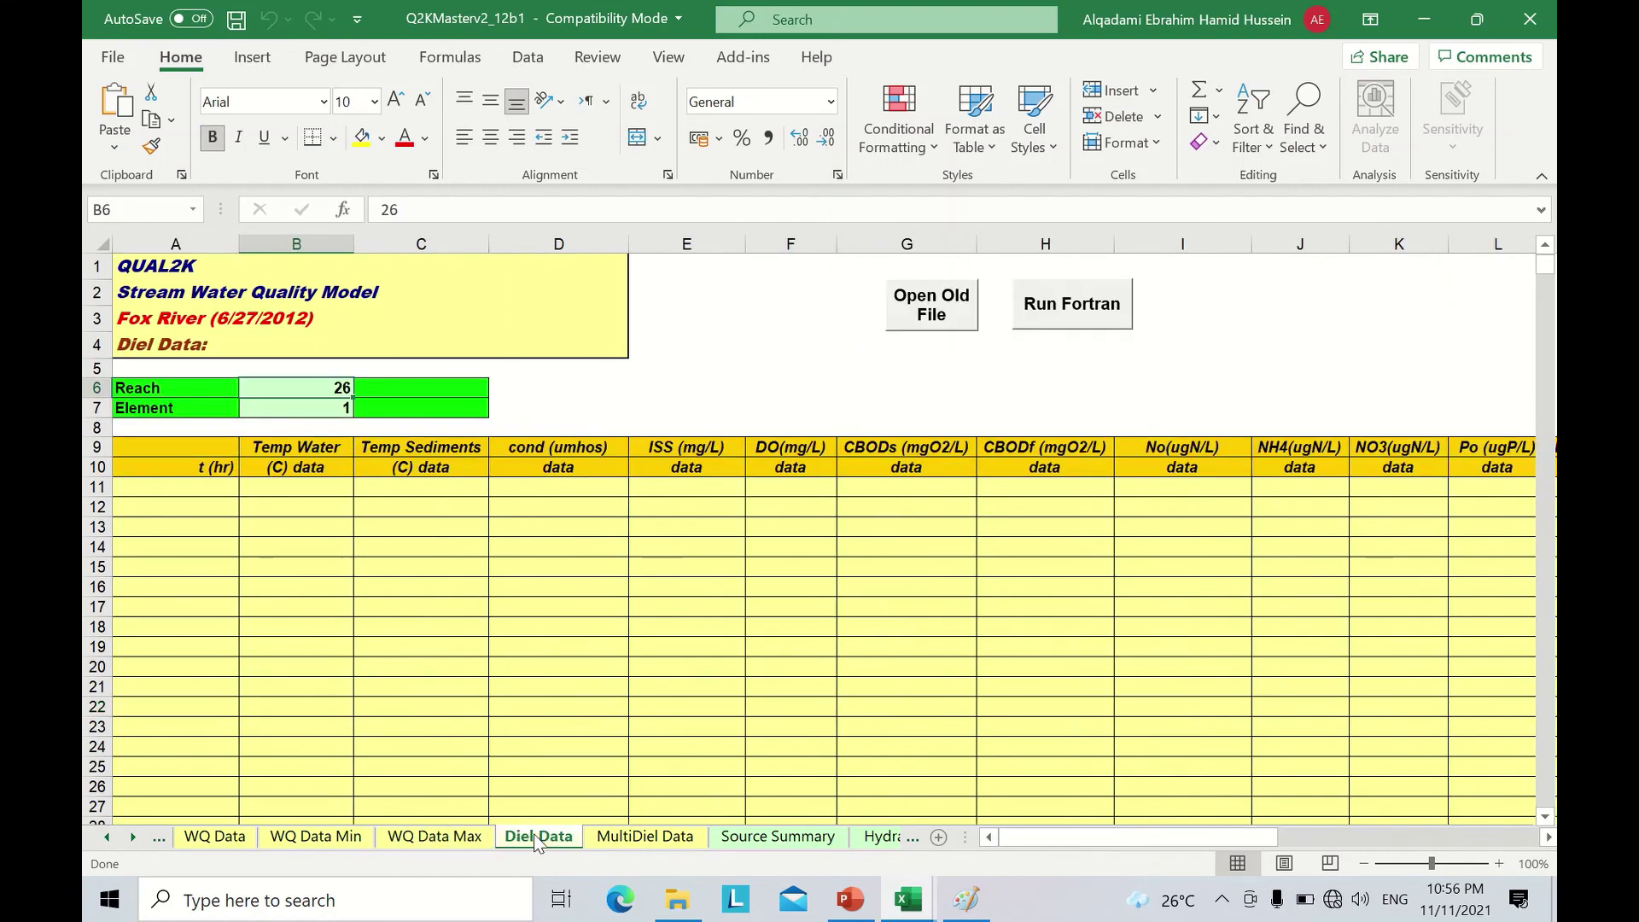
pyautogui.click(635, 839)
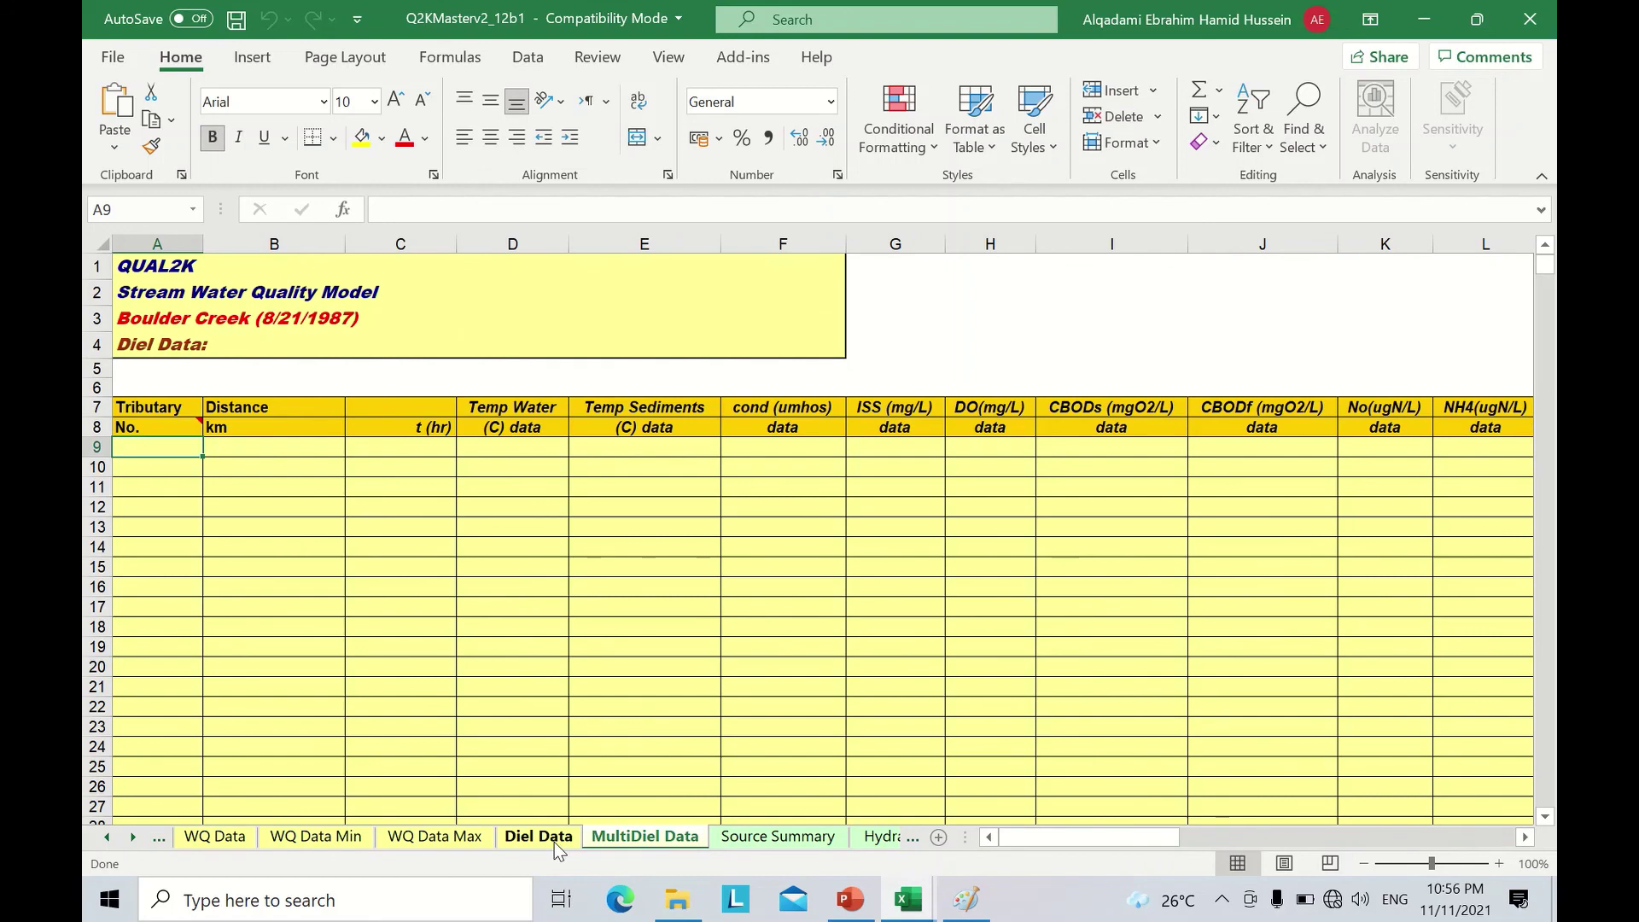
# Switch to the Data workbook and review the source records on its WQ Data and Discharge Data sheets.
pyautogui.click(107, 838)
pyautogui.click(107, 838)
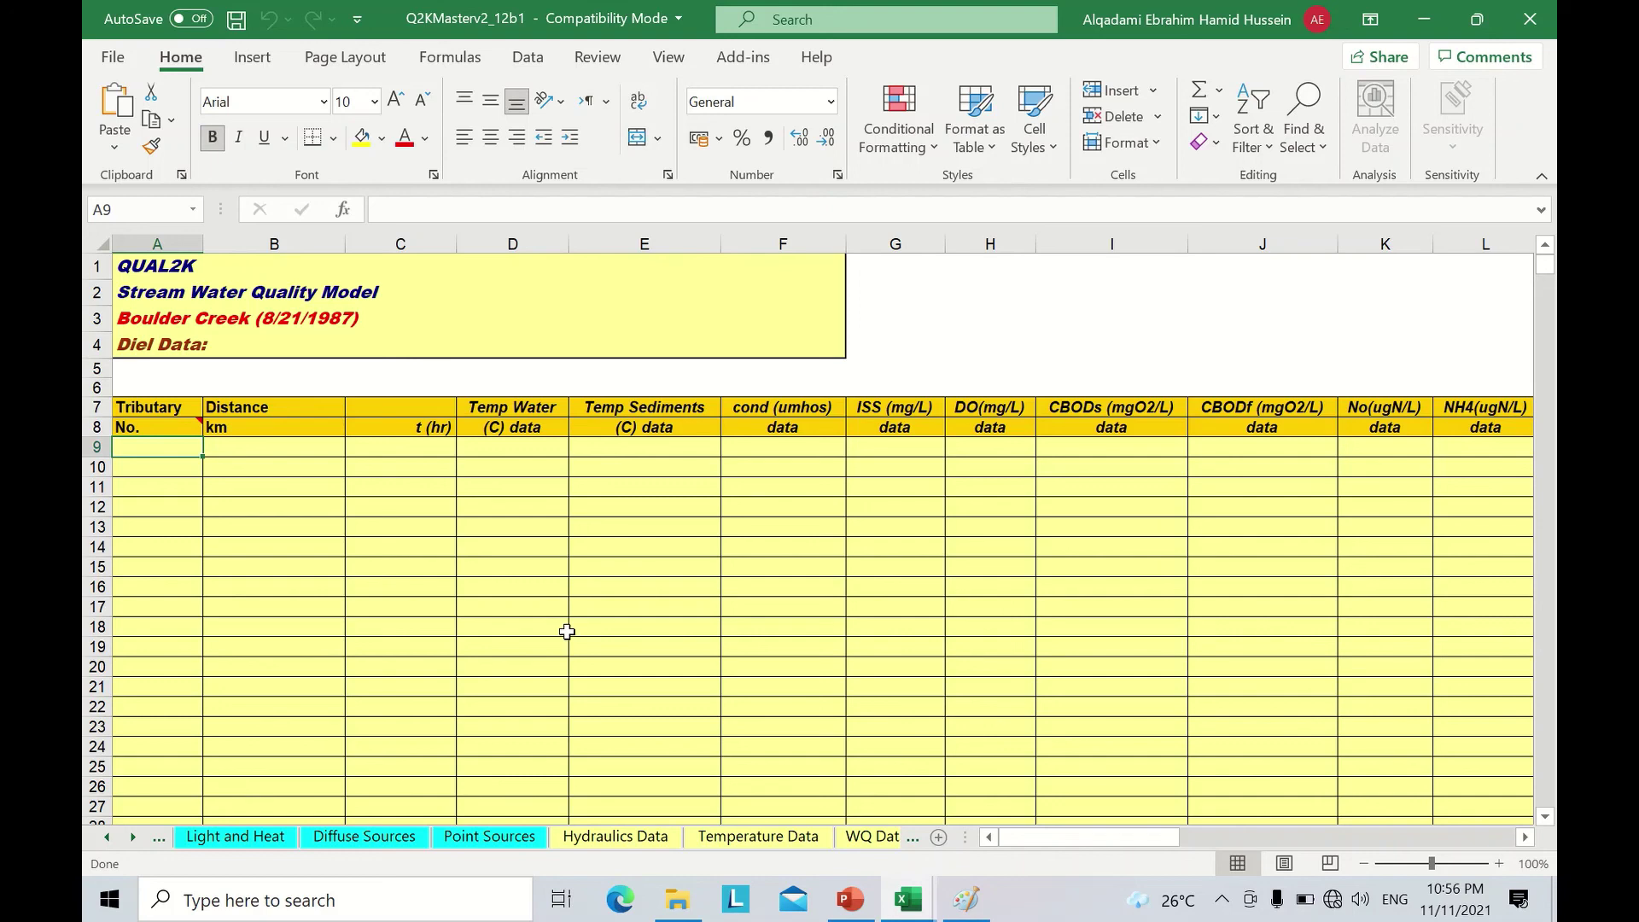
pyautogui.moveTo(909, 900)
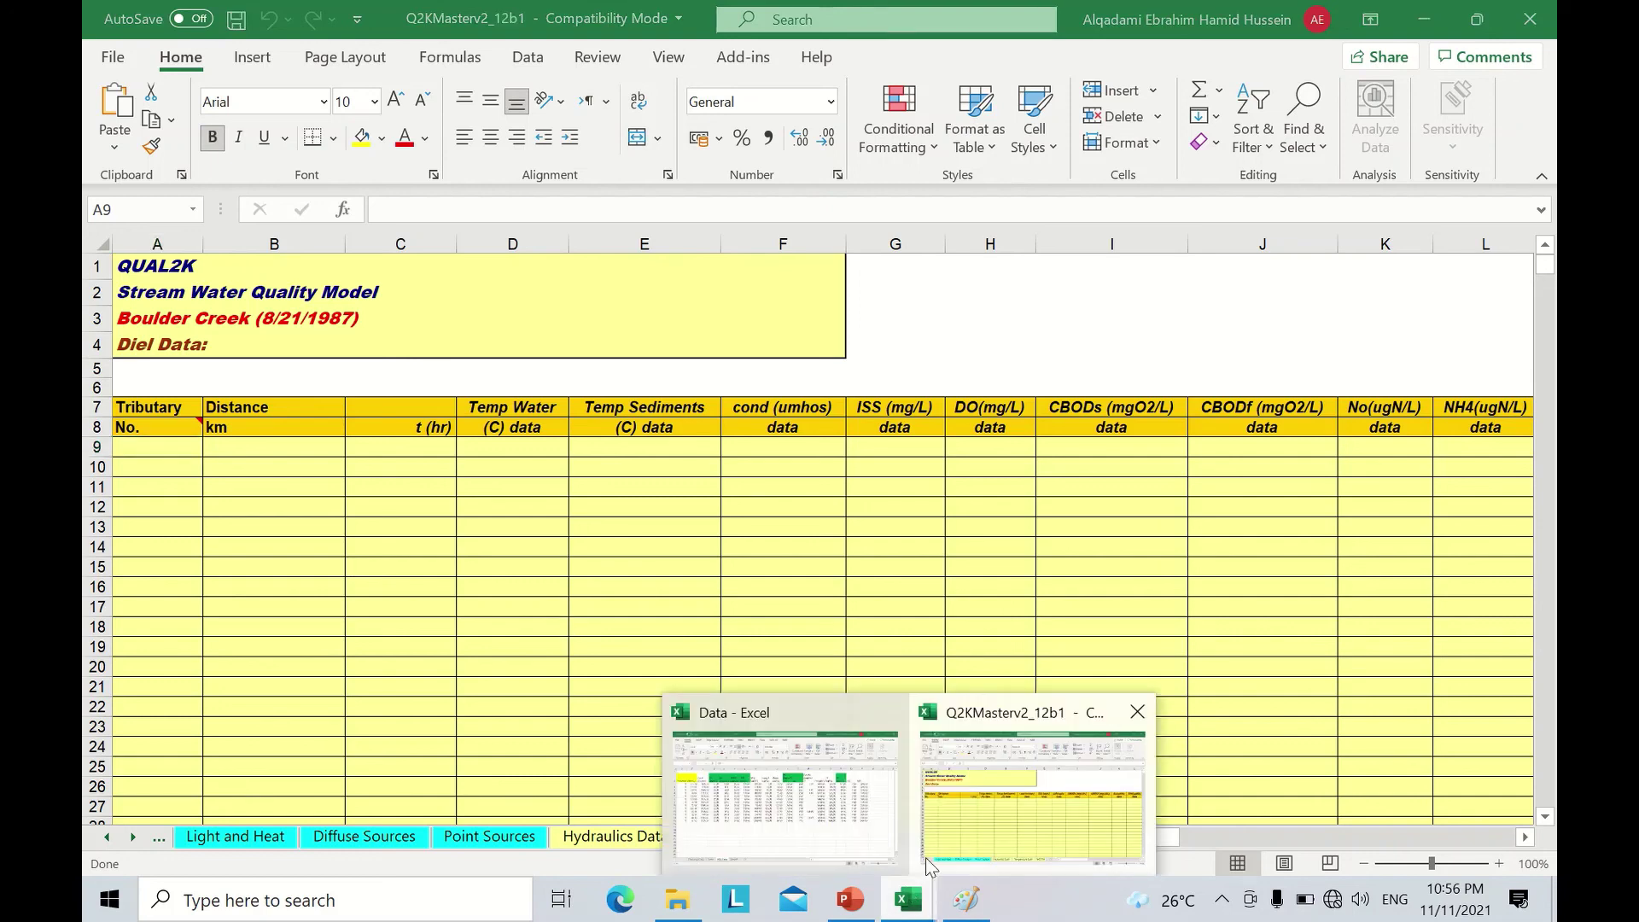
pyautogui.click(786, 798)
pyautogui.click(467, 686)
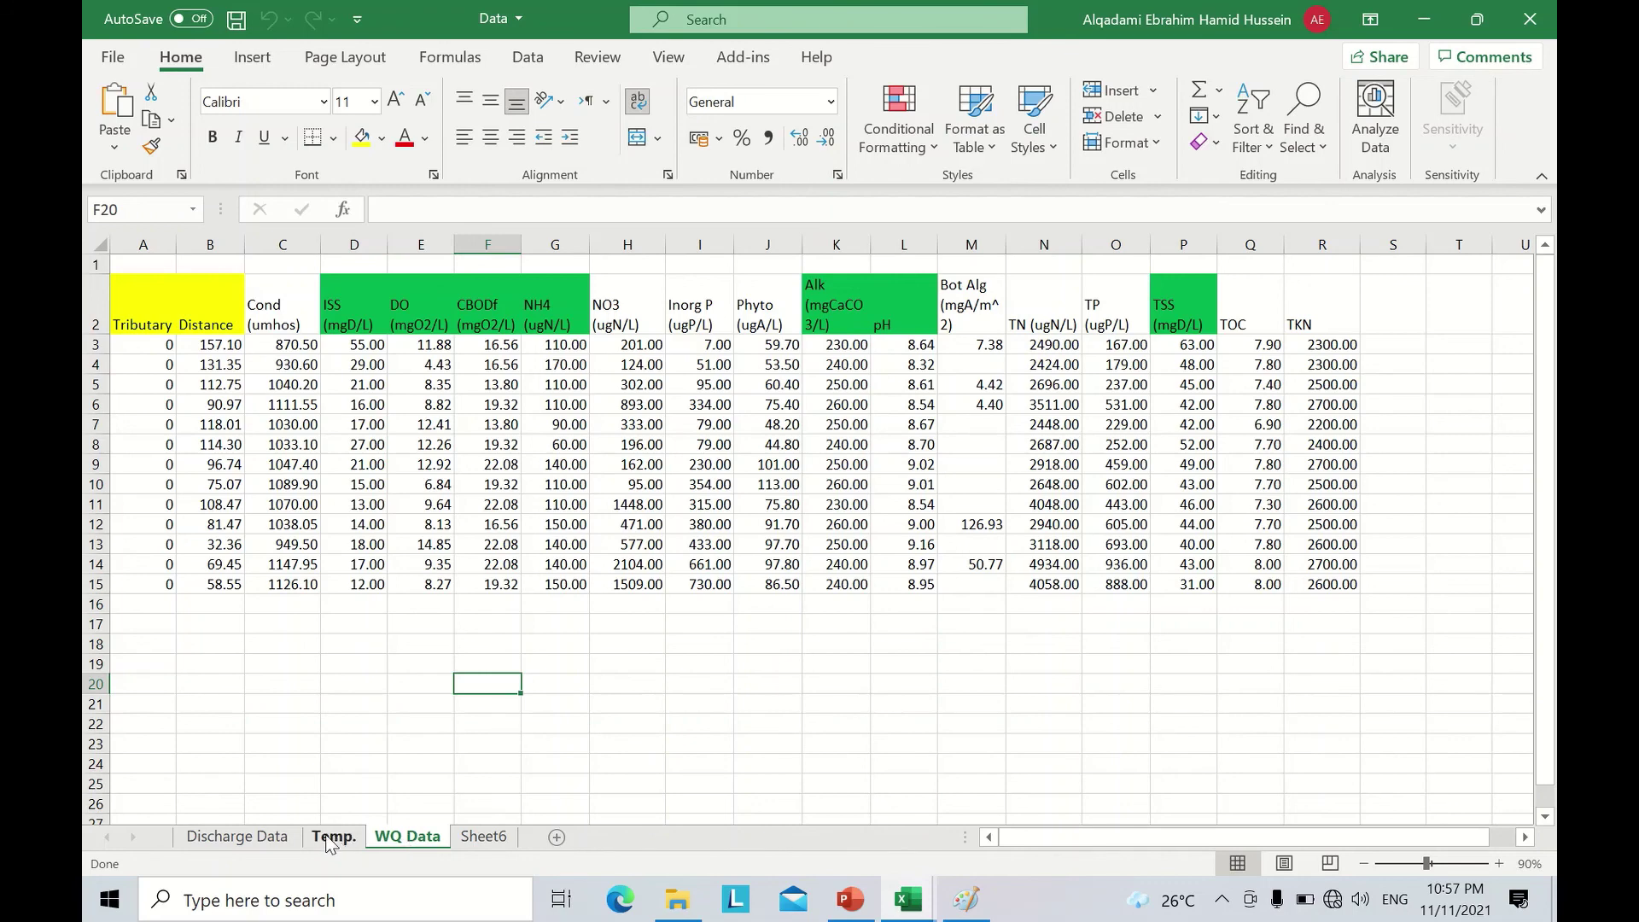
pyautogui.click(240, 840)
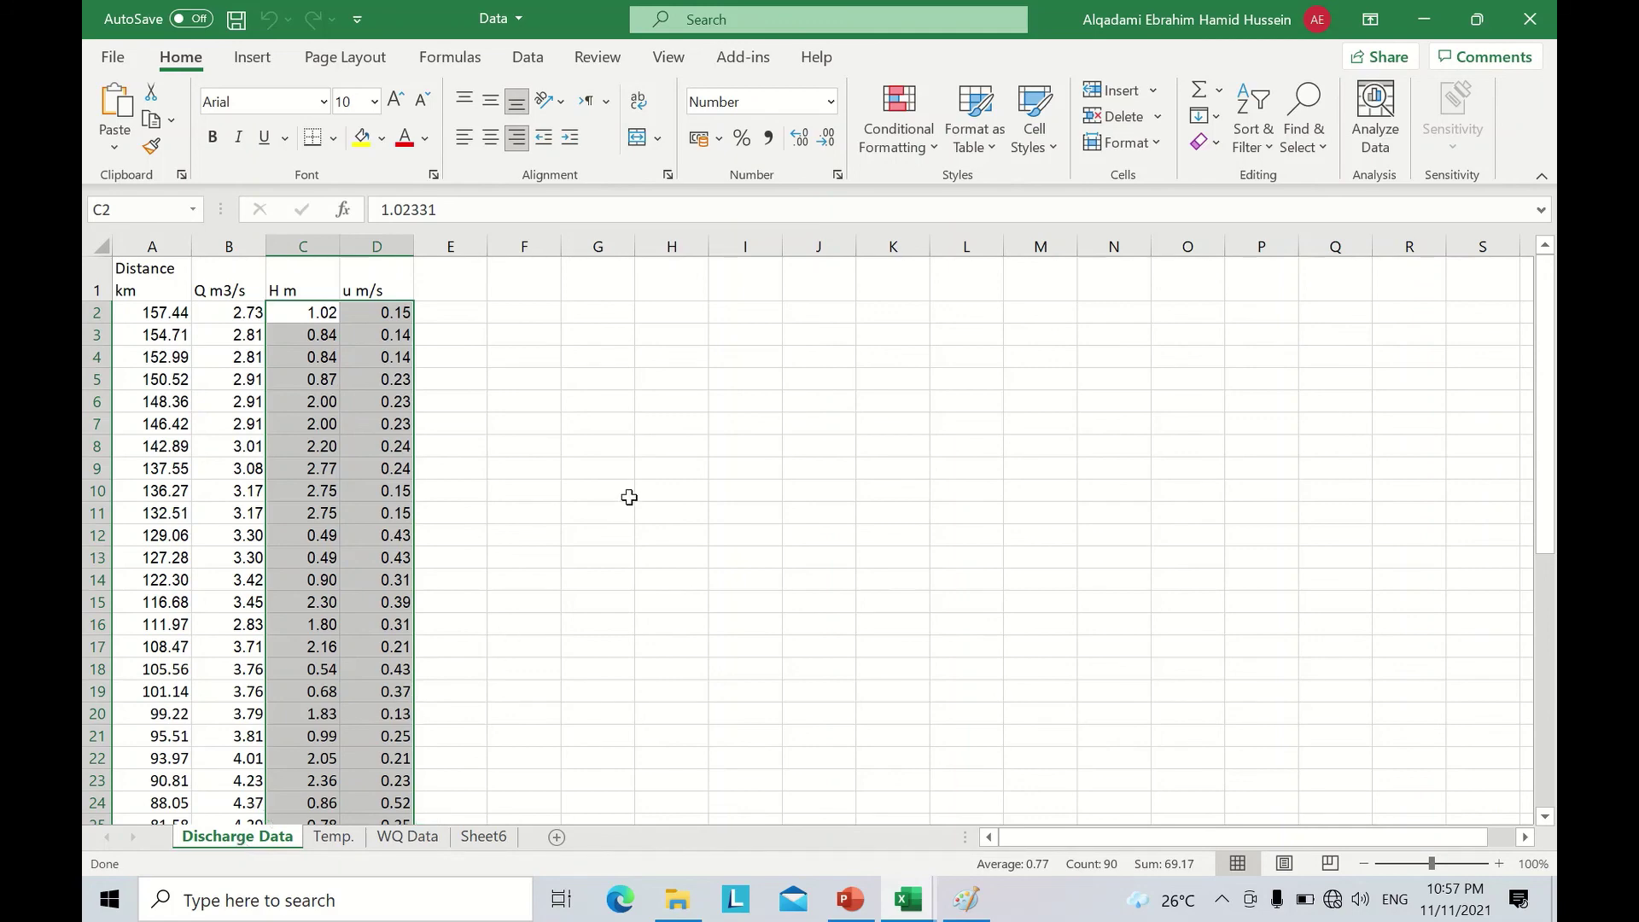
pyautogui.moveTo(705, 7)
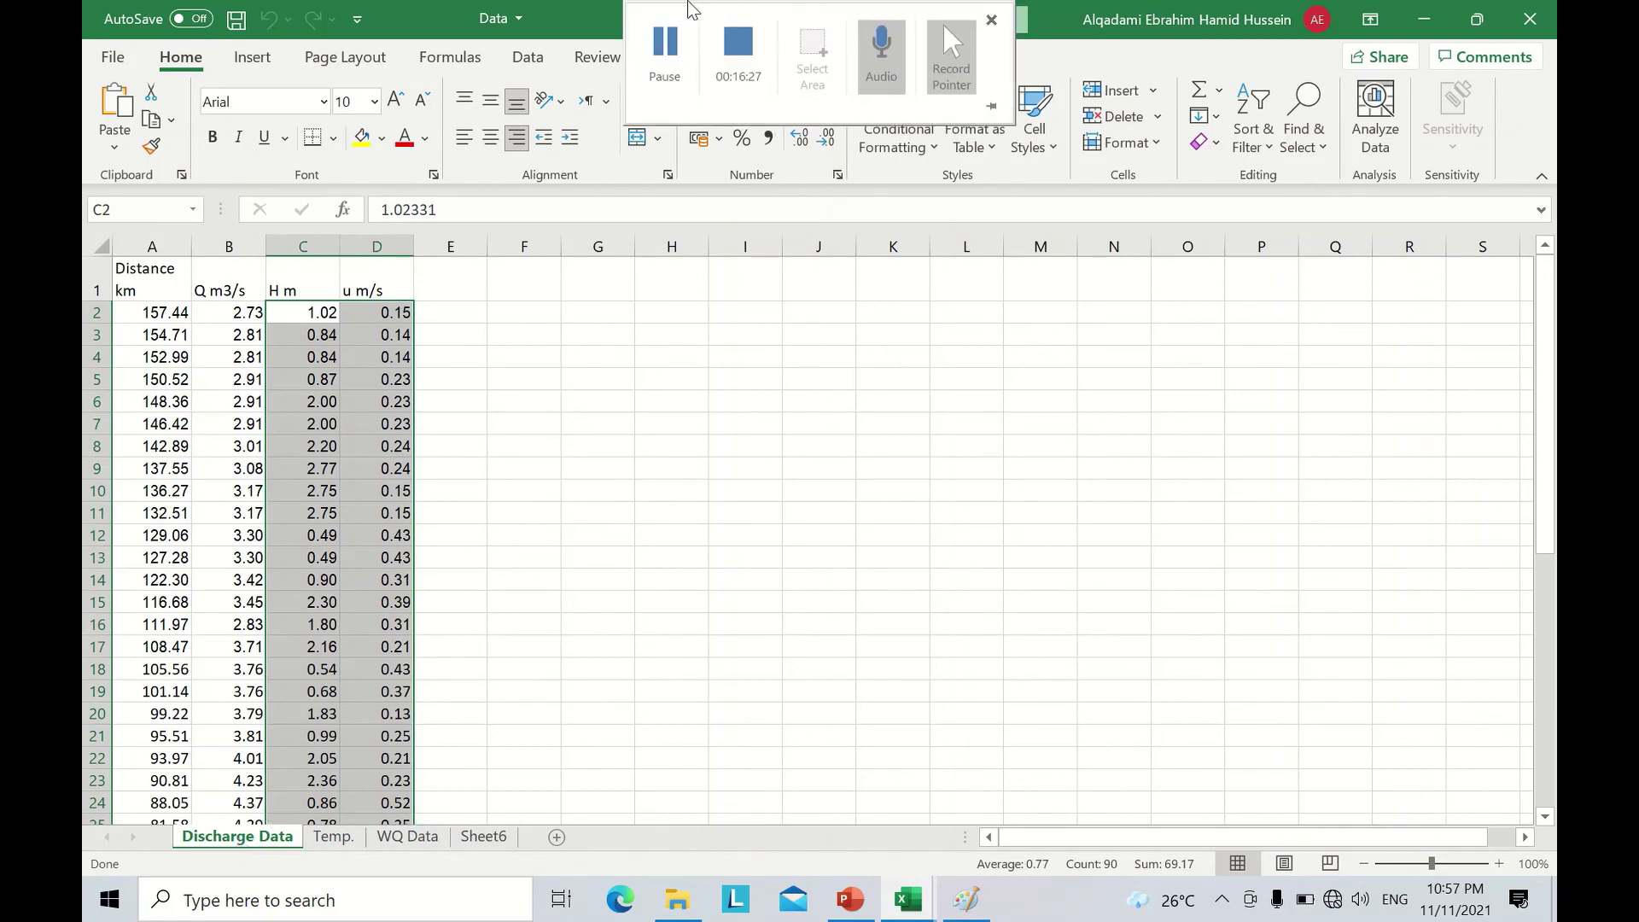